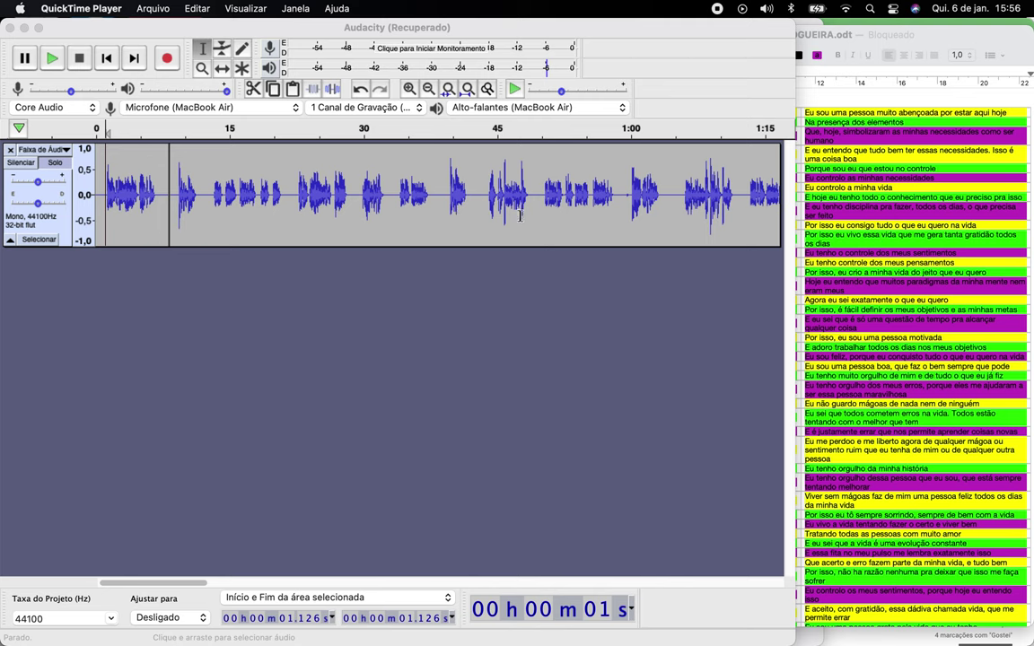
pyautogui.click(877, 178)
pyautogui.click(490, 191)
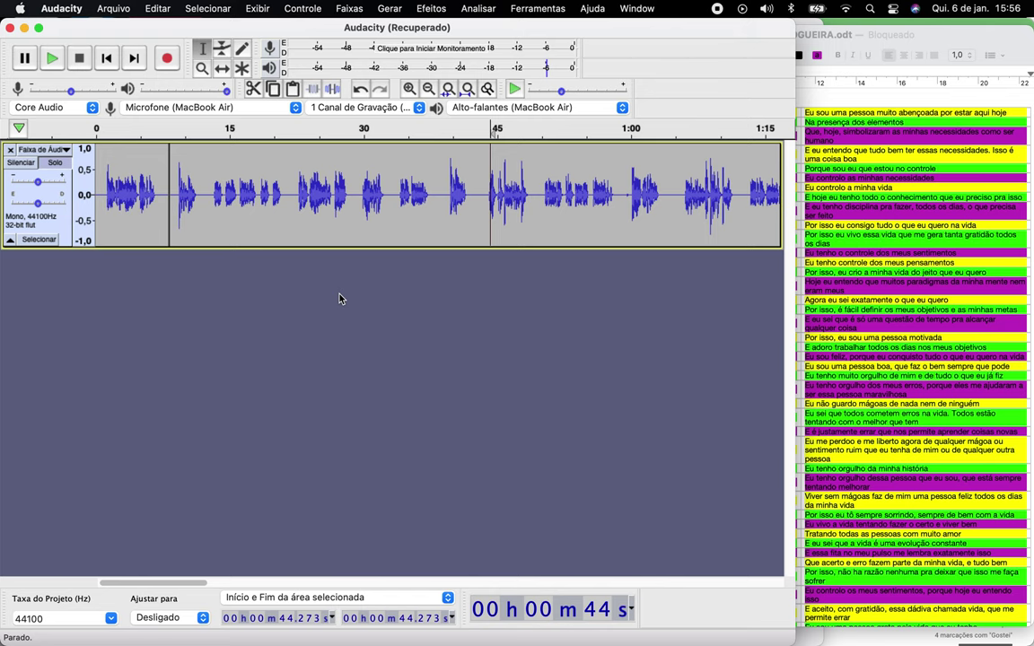
# - Replace the lead-in before the first spoken phrase with generated silence lasting 10 seconds plus 12311 samples
pyautogui.click(230, 191)
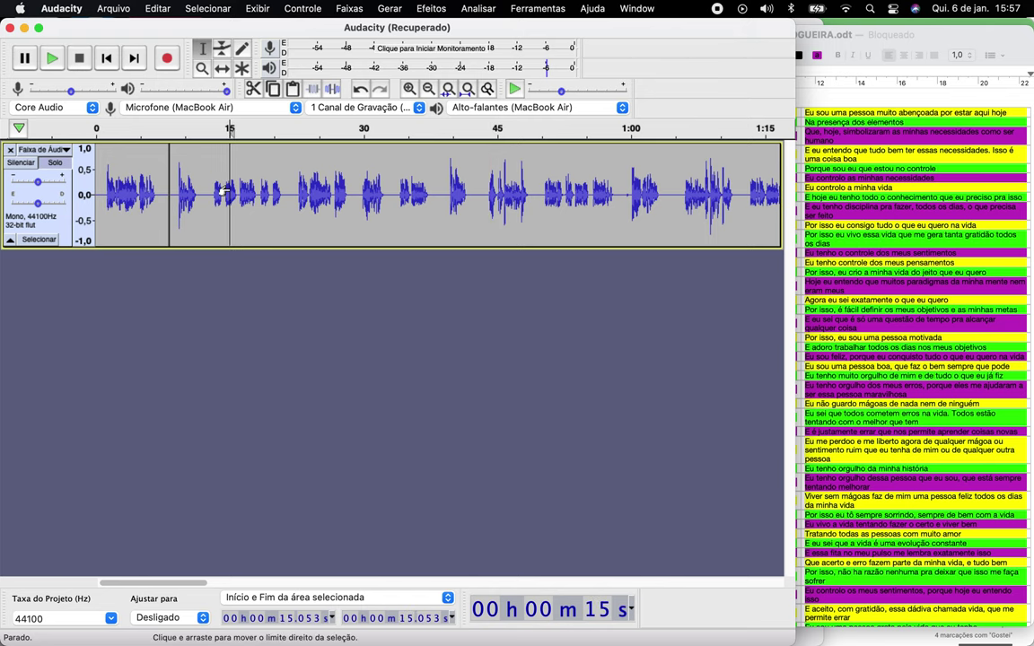
pyautogui.press('super+1')
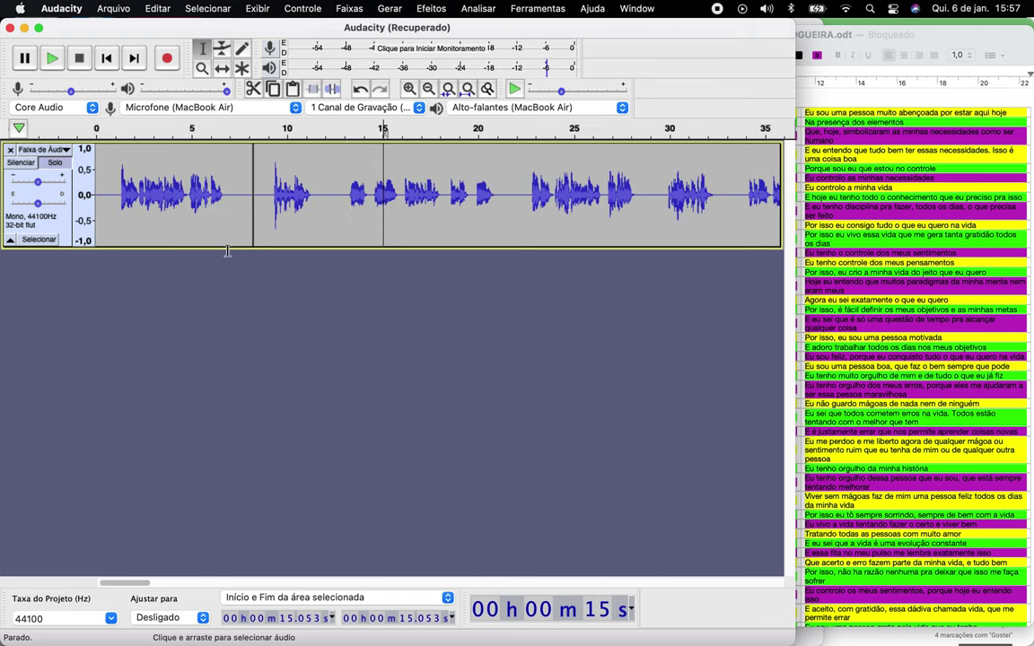
pyautogui.click(127, 203)
pyautogui.scroll(1, 125, 205)
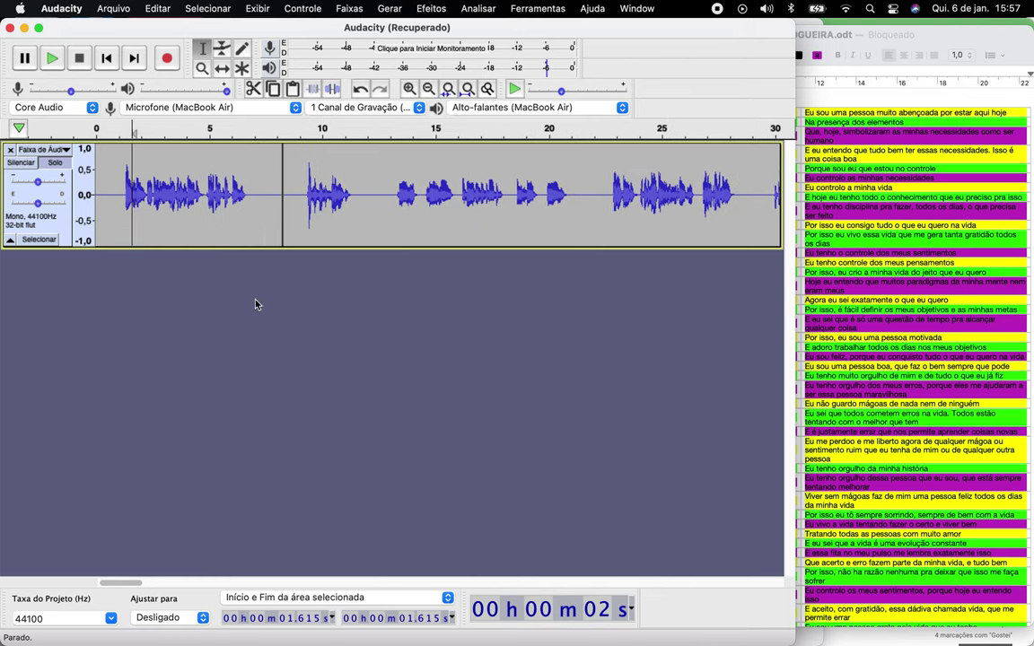
pyautogui.click(206, 212)
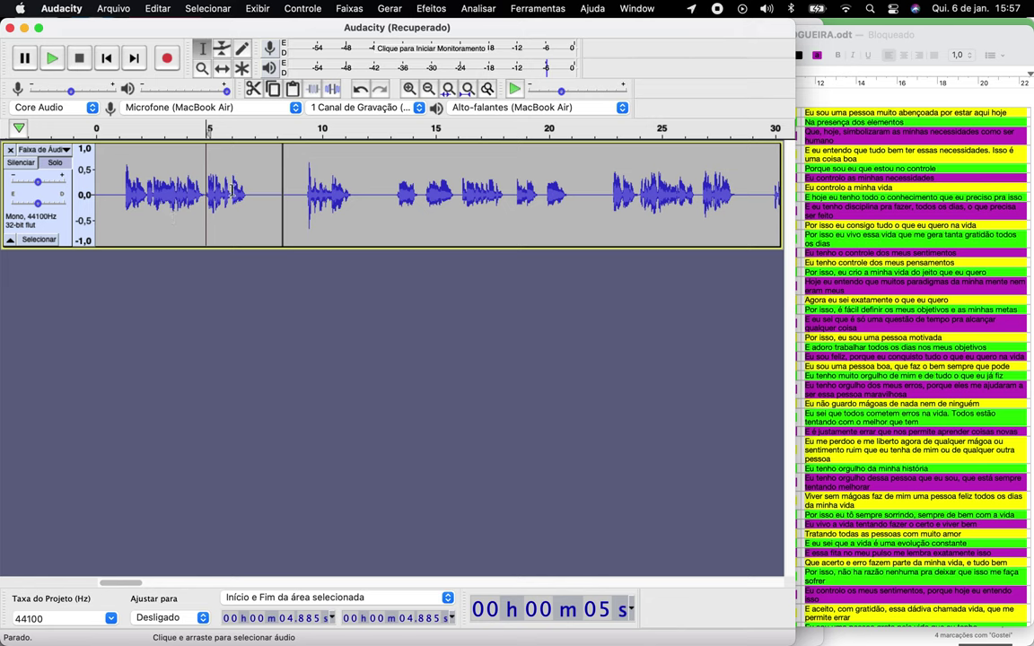
pyautogui.scroll(5, 121, 200)
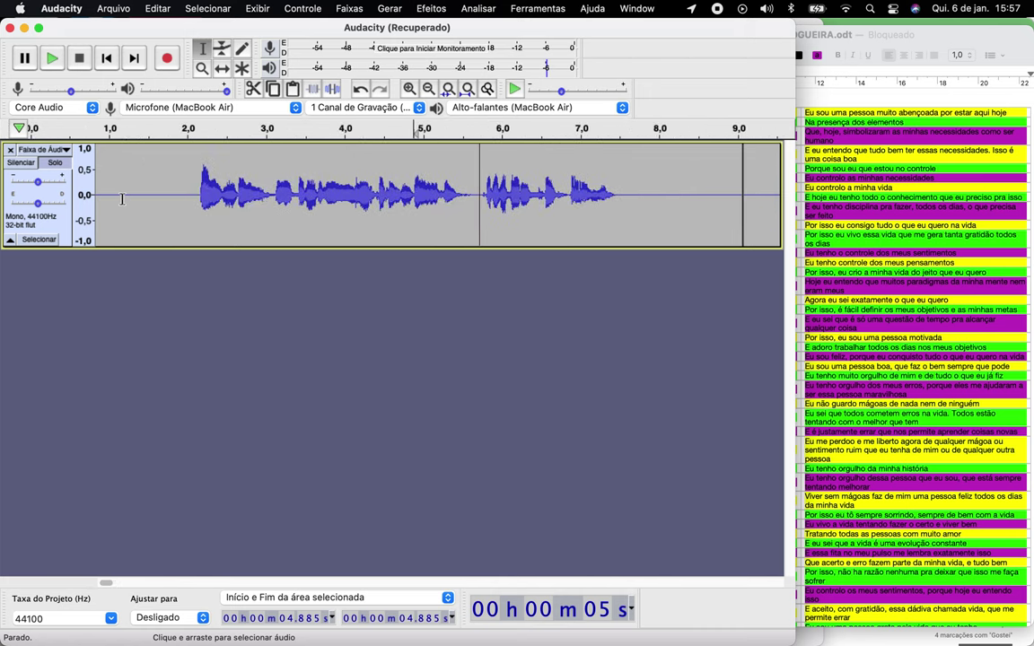
pyautogui.moveTo(197, 198); pyautogui.dragTo(60, 190)
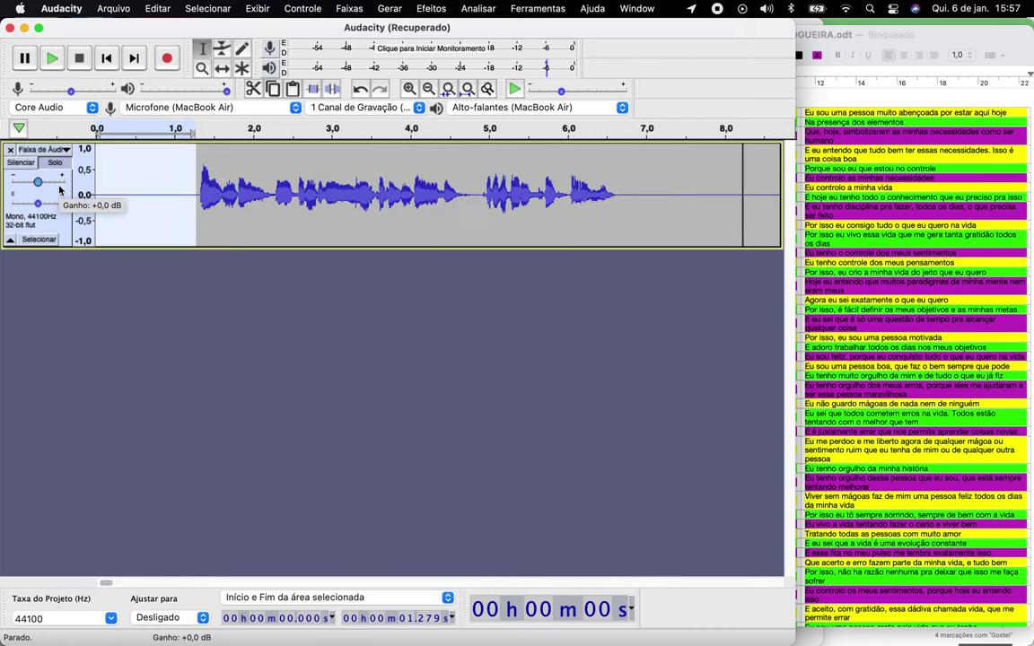
pyautogui.click(390, 9)
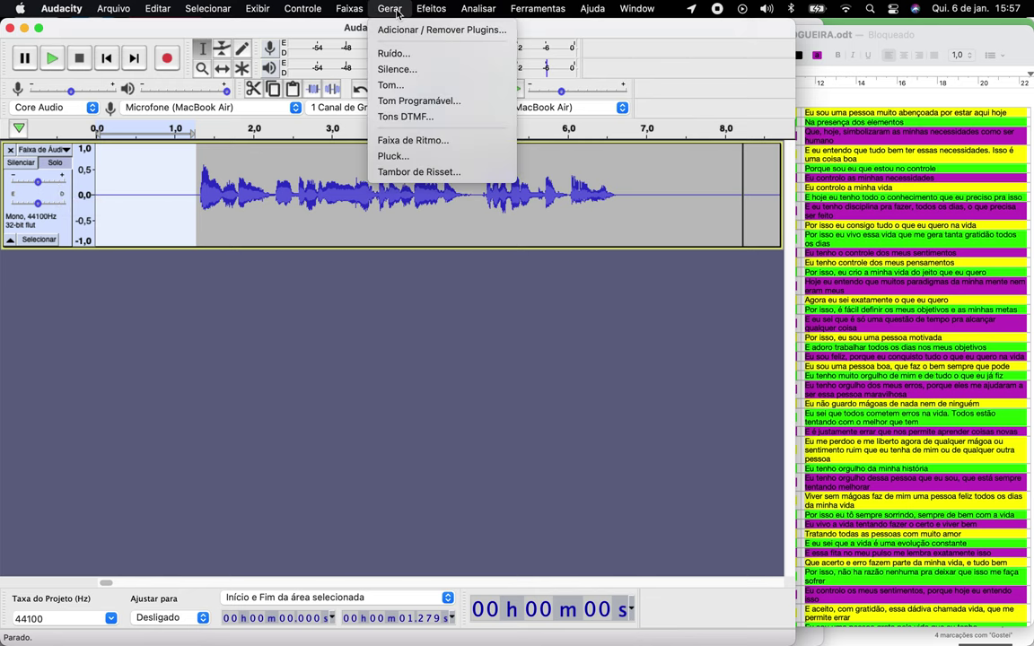
pyautogui.click(395, 69)
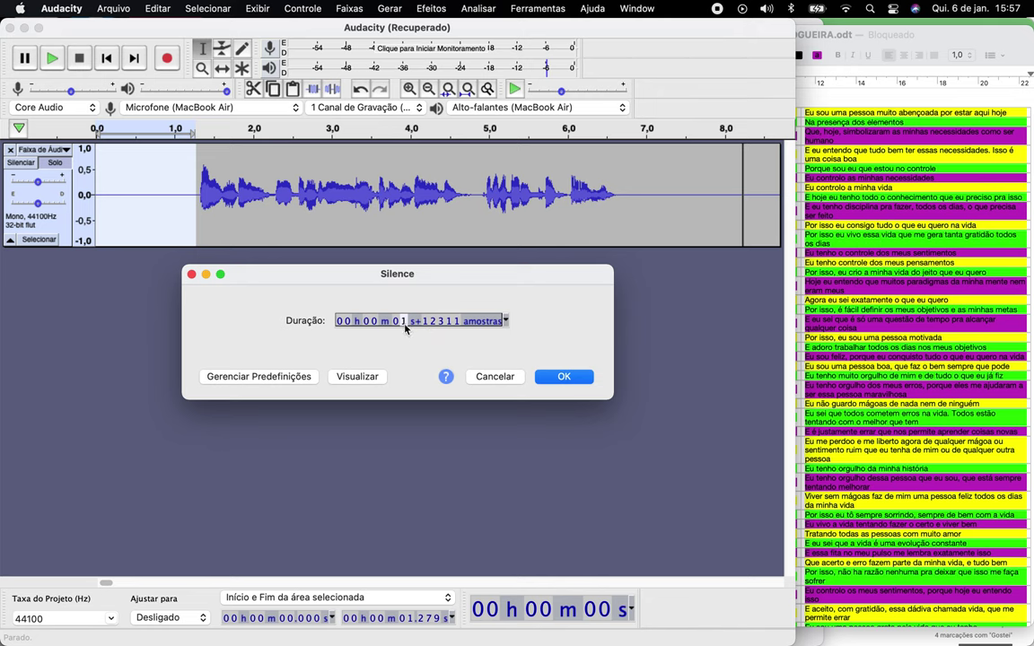
pyautogui.write('10')
pyautogui.click(567, 379)
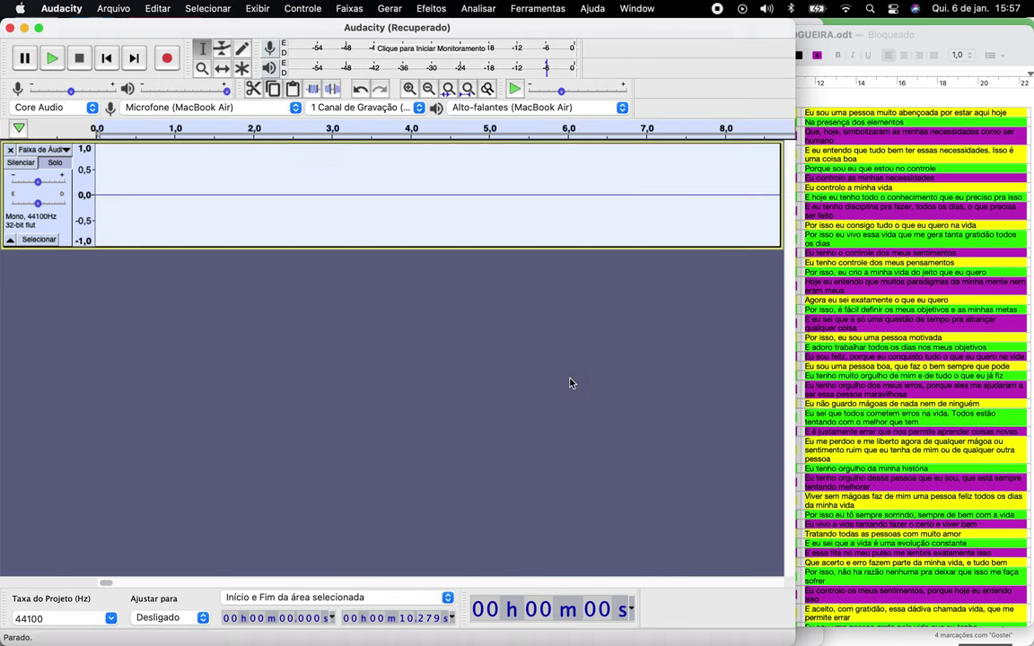
pyautogui.scroll(-2, 476, 184)
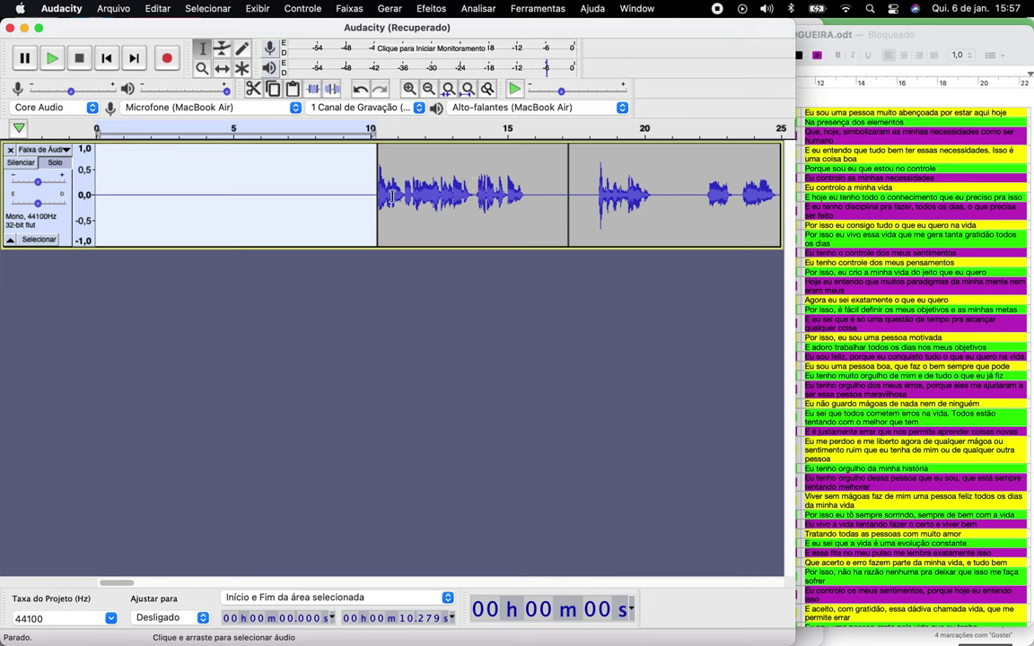
# - Copy the stretch of silence from about 9.0 to 9.7 s, just before the first phrase
pyautogui.click(476, 204)
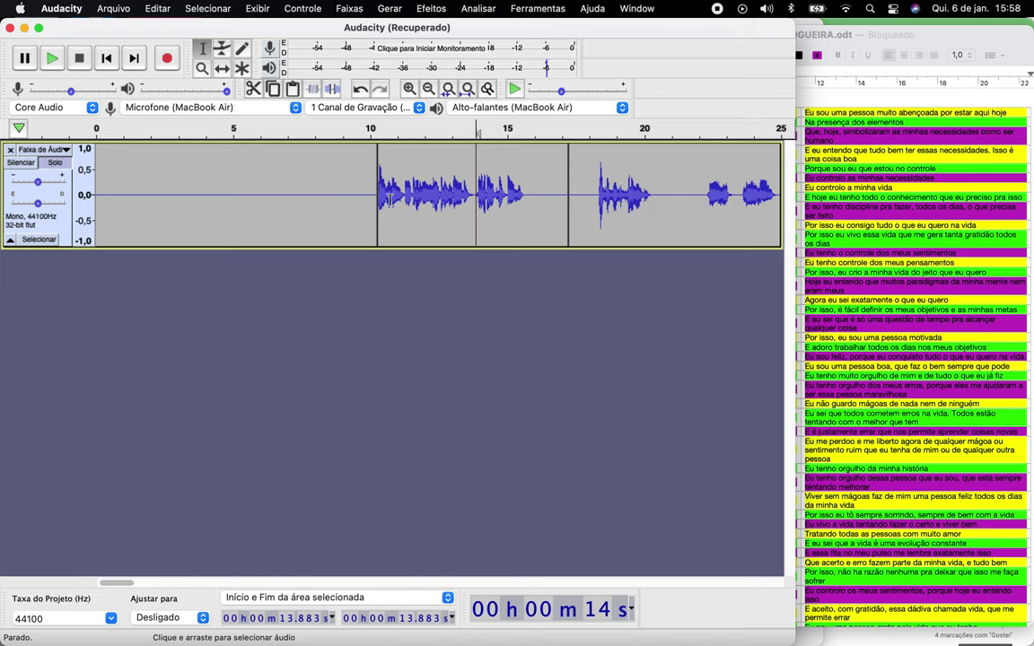
pyautogui.moveTo(362, 202); pyautogui.dragTo(341, 204)
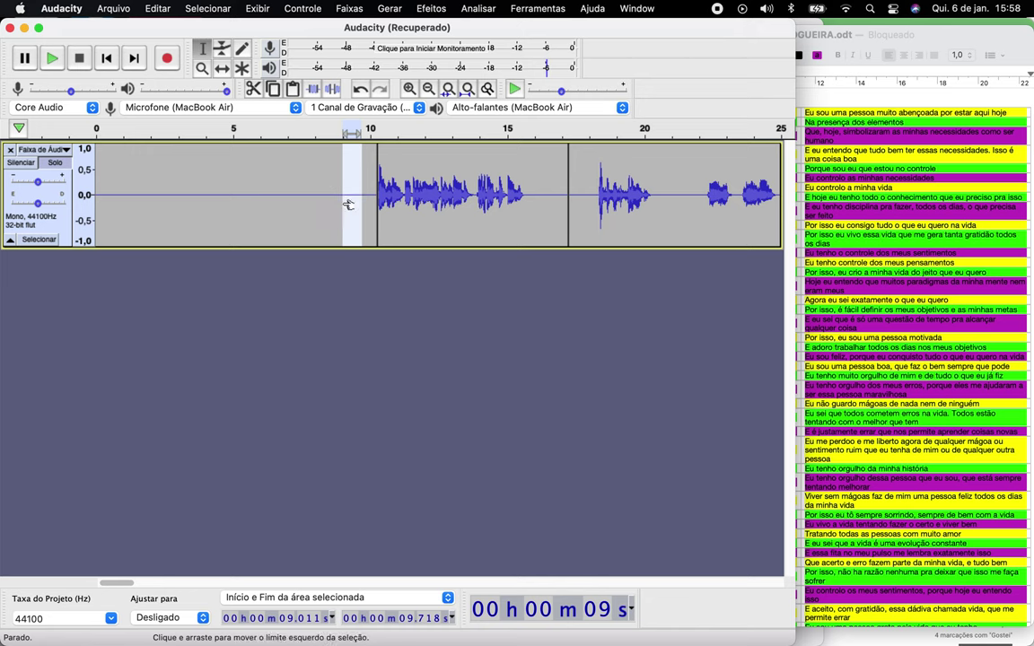
pyautogui.press('space')
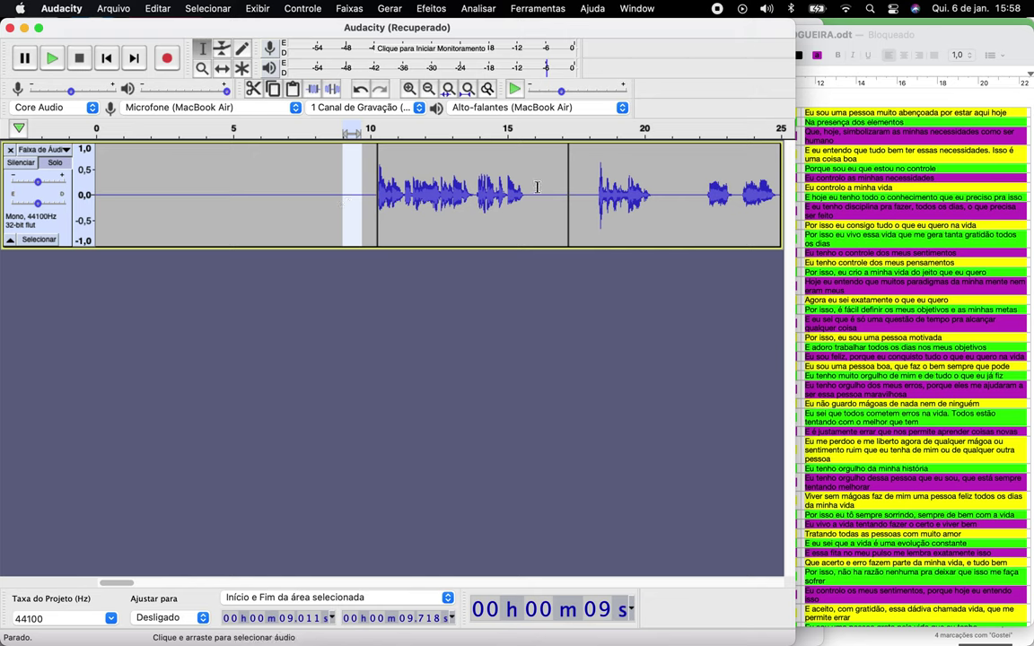
# - Play the track from about 10 s to listen to the first phrase and the pause that follows it
pyautogui.click(628, 180)
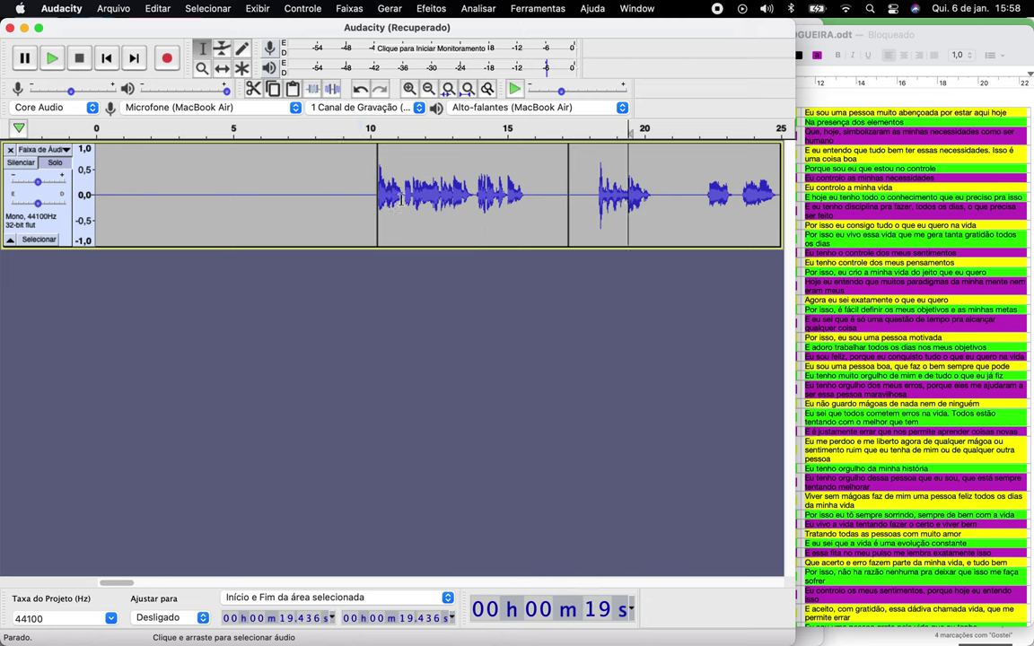
pyautogui.click(370, 195)
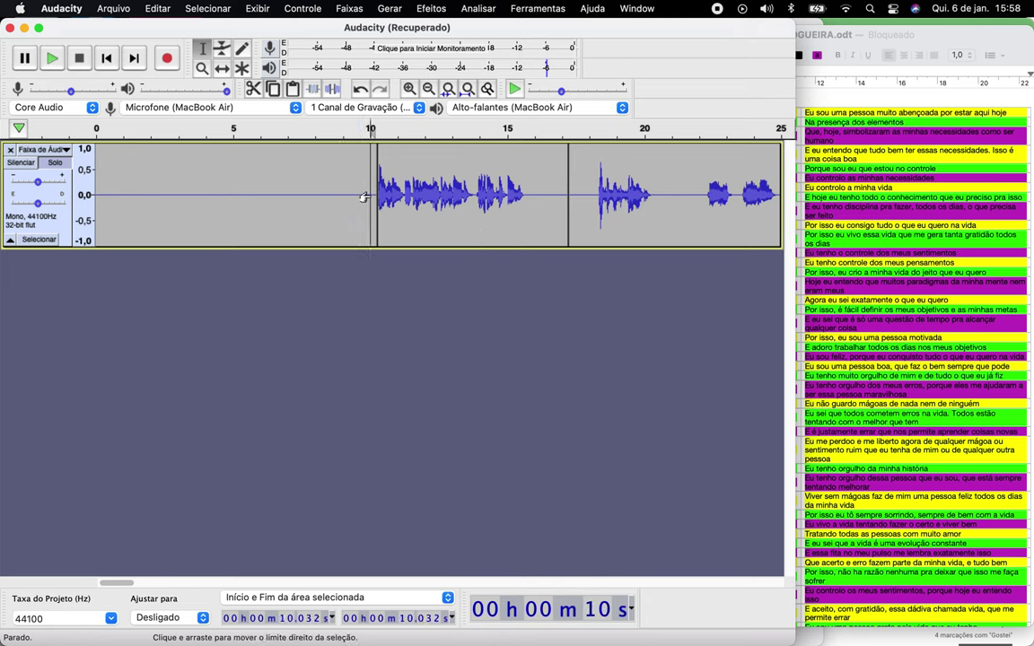
pyautogui.press('space')
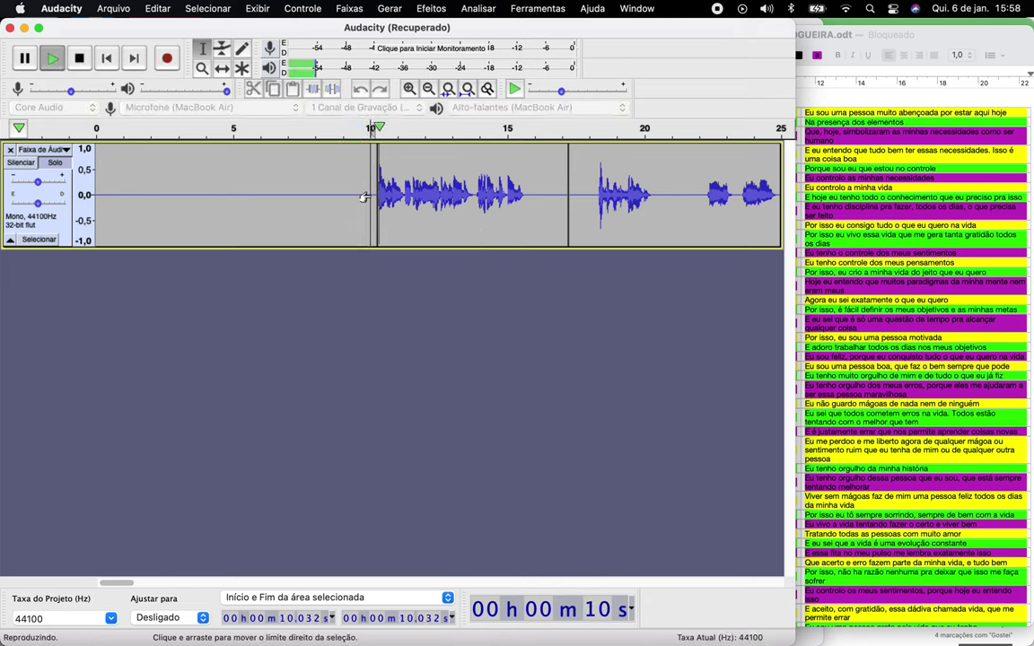
pyautogui.click(873, 117)
pyautogui.click(419, 325)
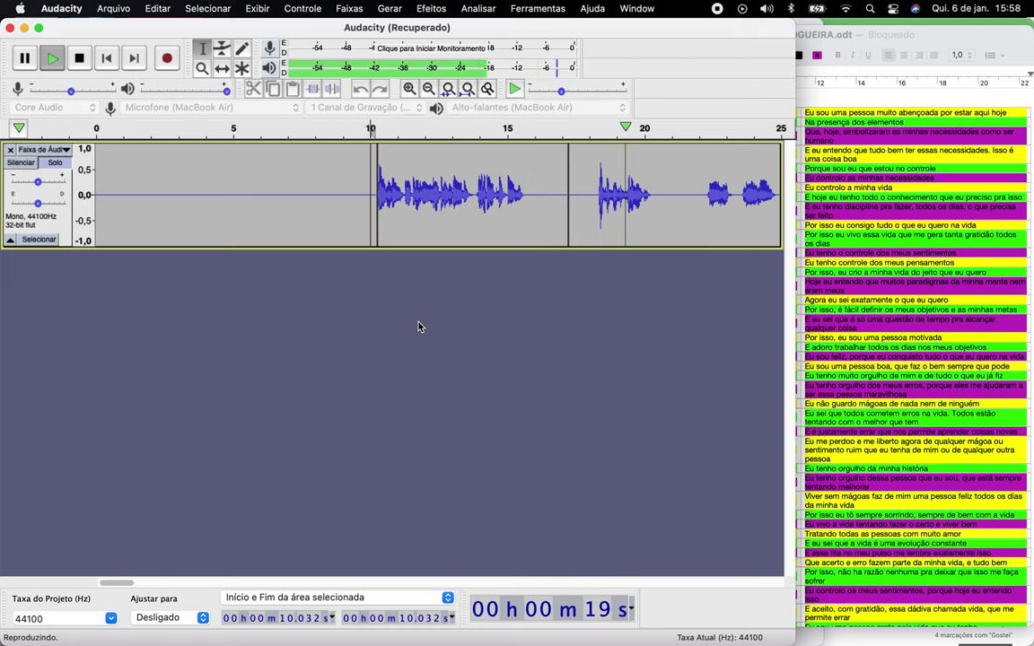
pyautogui.press('space')
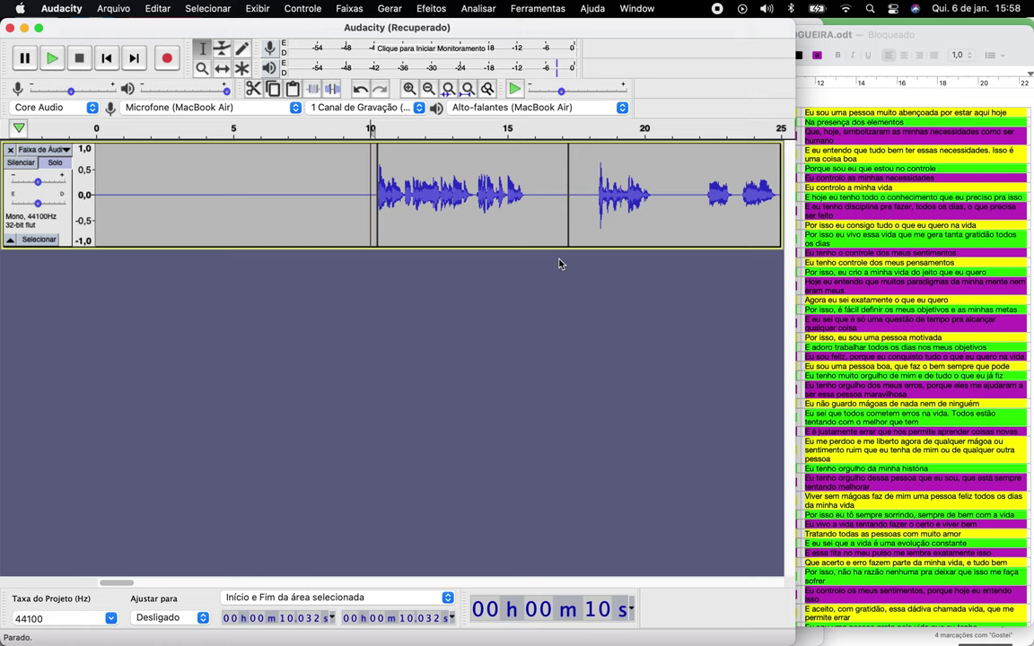
# - Replace the pause between about 15.7 and 18.3 s with the copied short silence
pyautogui.click(529, 212)
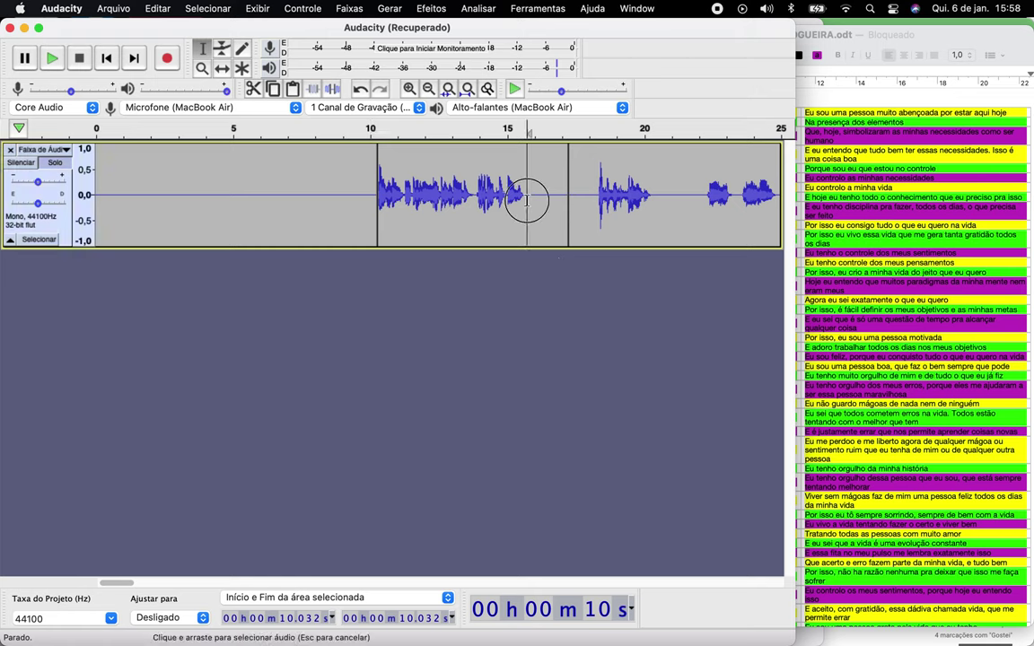
pyautogui.moveTo(531, 215); pyautogui.dragTo(597, 216)
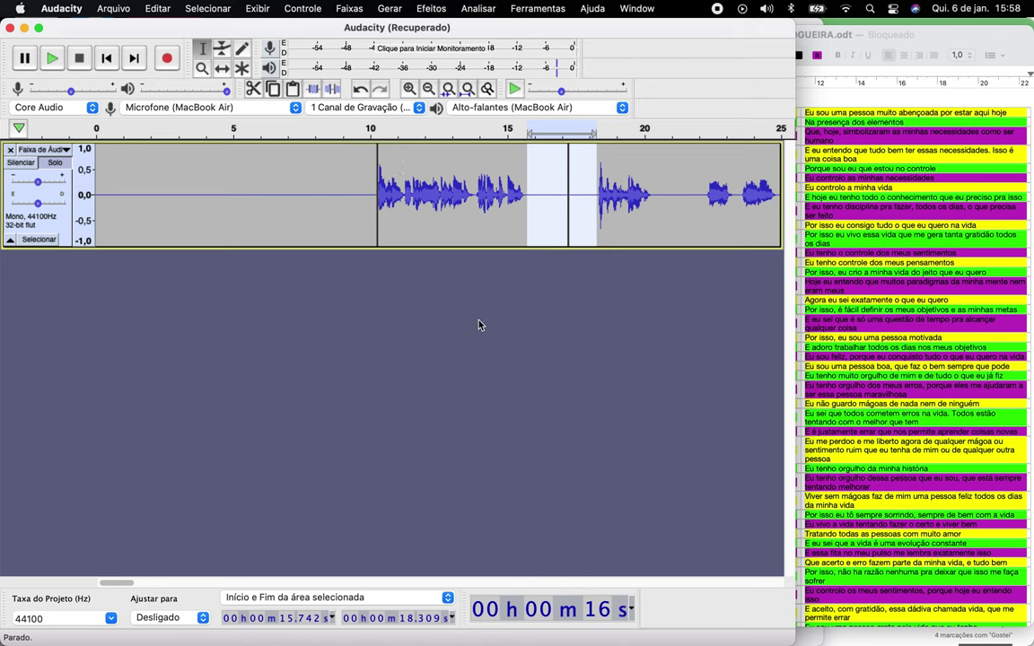
pyautogui.press('space')
pyautogui.press('Delete')
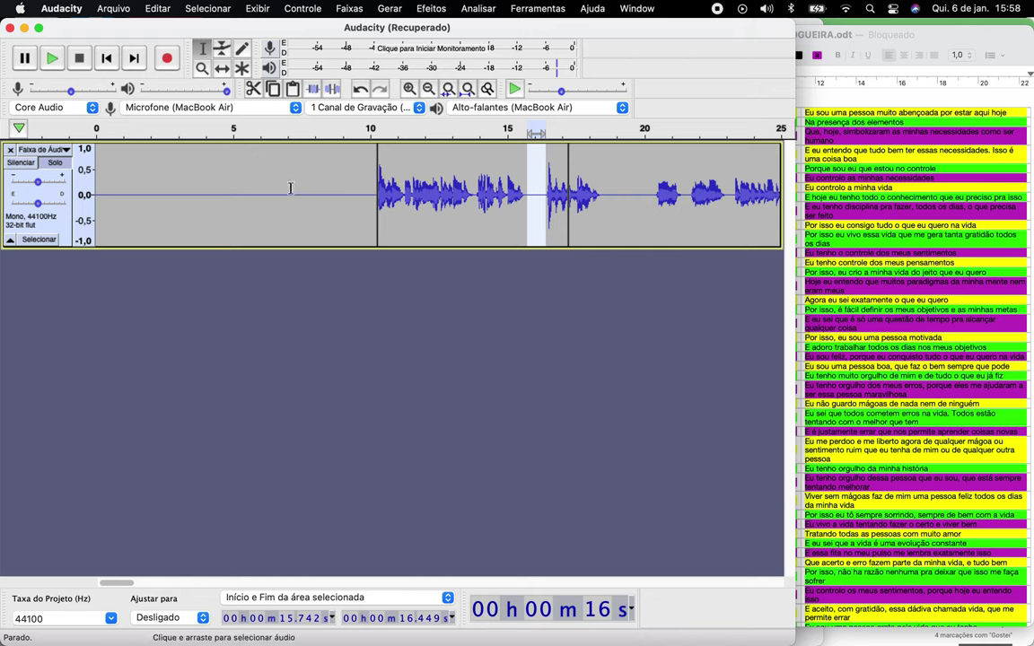
# - Play the track from about 9.8 s to check the shortened pause after the first phrase
pyautogui.click(363, 189)
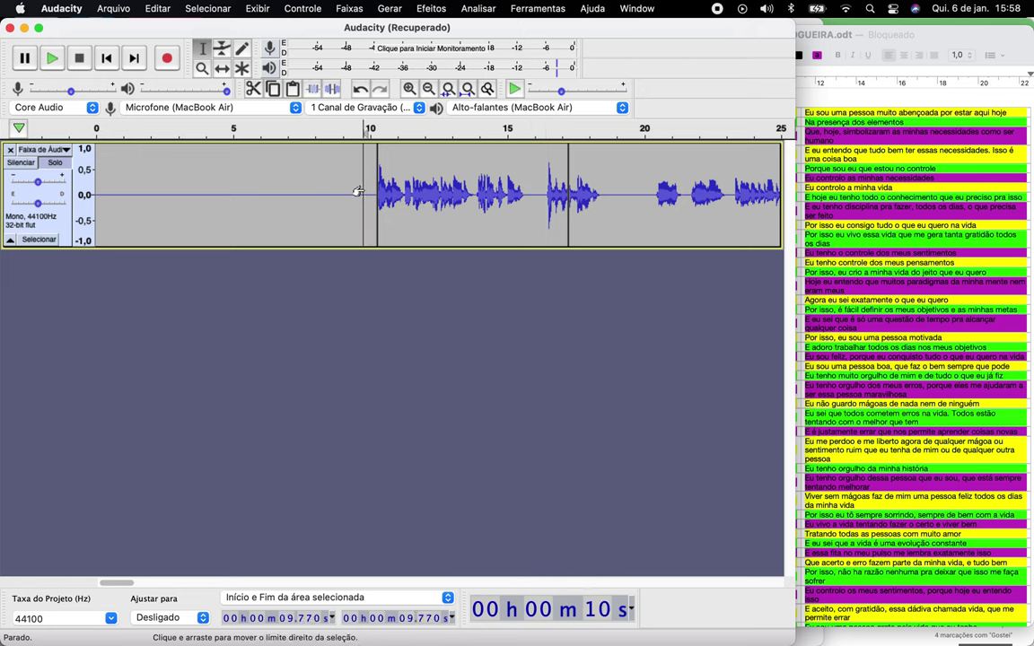
pyautogui.press('space')
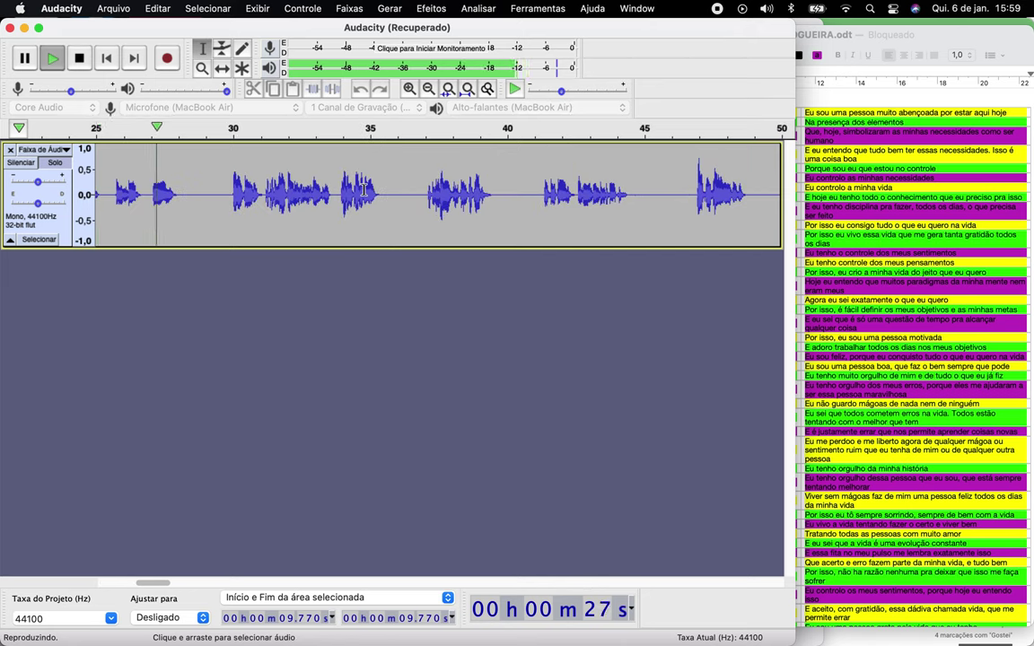
pyautogui.press('space')
# - Replace the pause between about 18.5 and 20.4 s with the copied short silence
pyautogui.hscroll(-10, 362, 190)
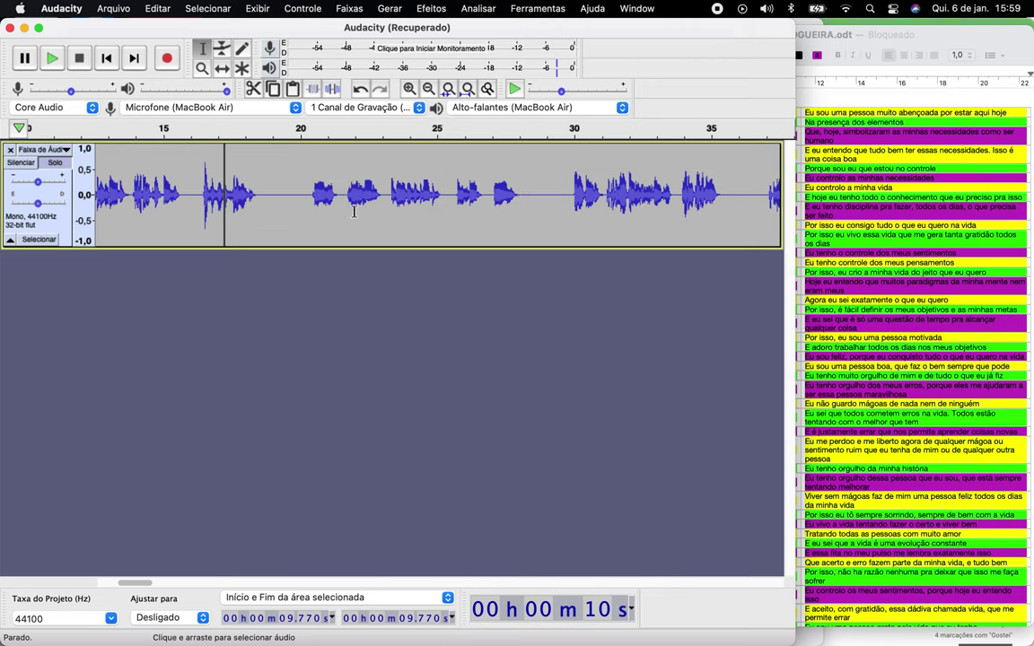
pyautogui.hscroll(3, 353, 212)
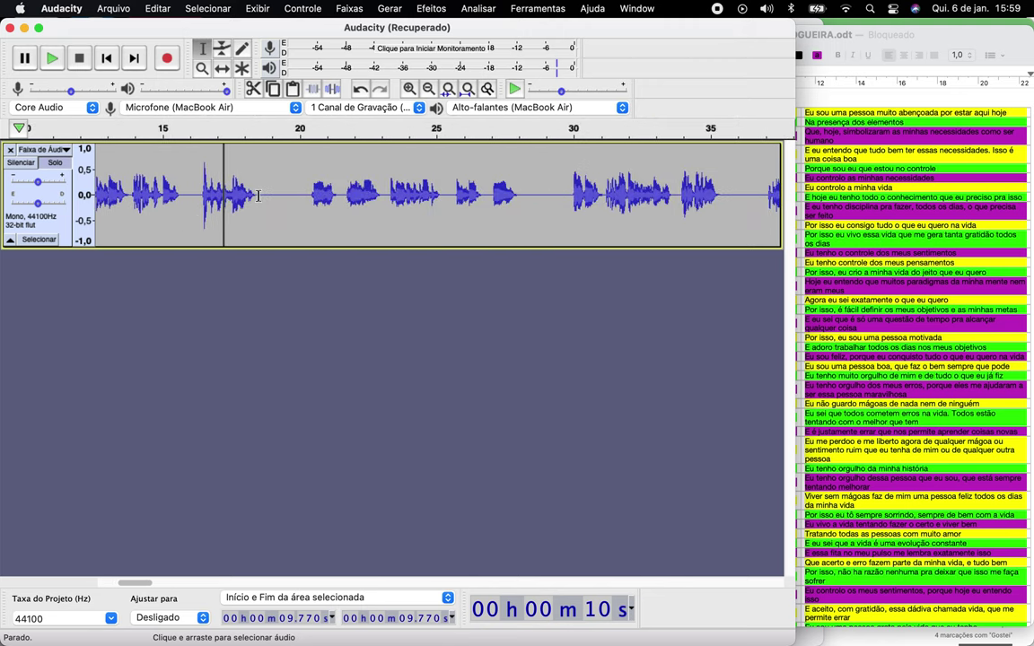
pyautogui.moveTo(258, 195); pyautogui.dragTo(309, 211)
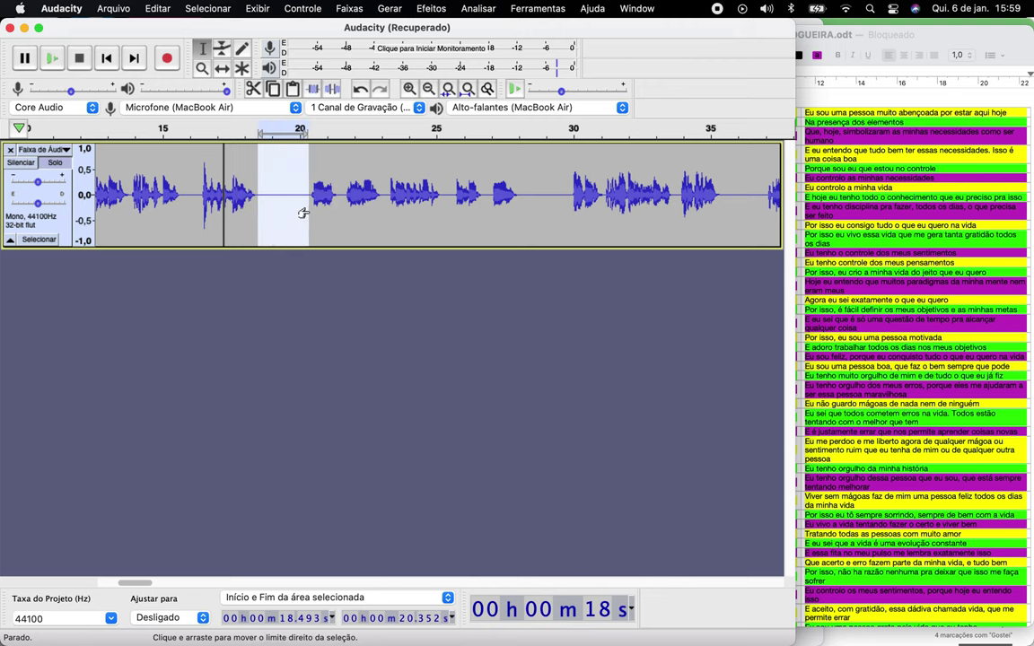
pyautogui.hscroll(-5, 309, 212)
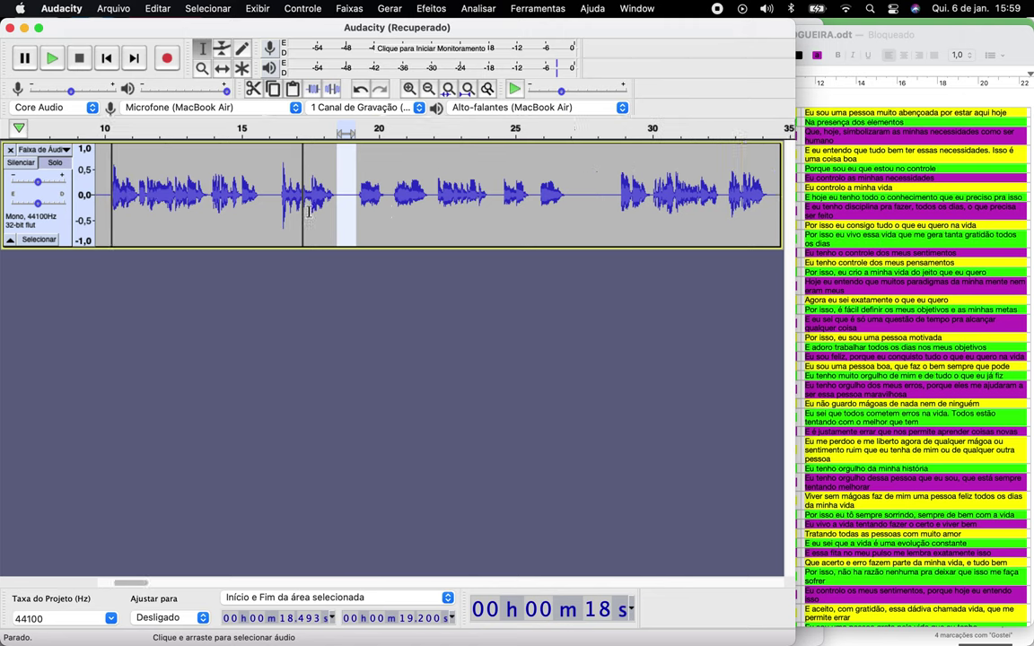
# - Play the track from about 9.8 s again to check the shortened pause after the second phrase
pyautogui.click(239, 204)
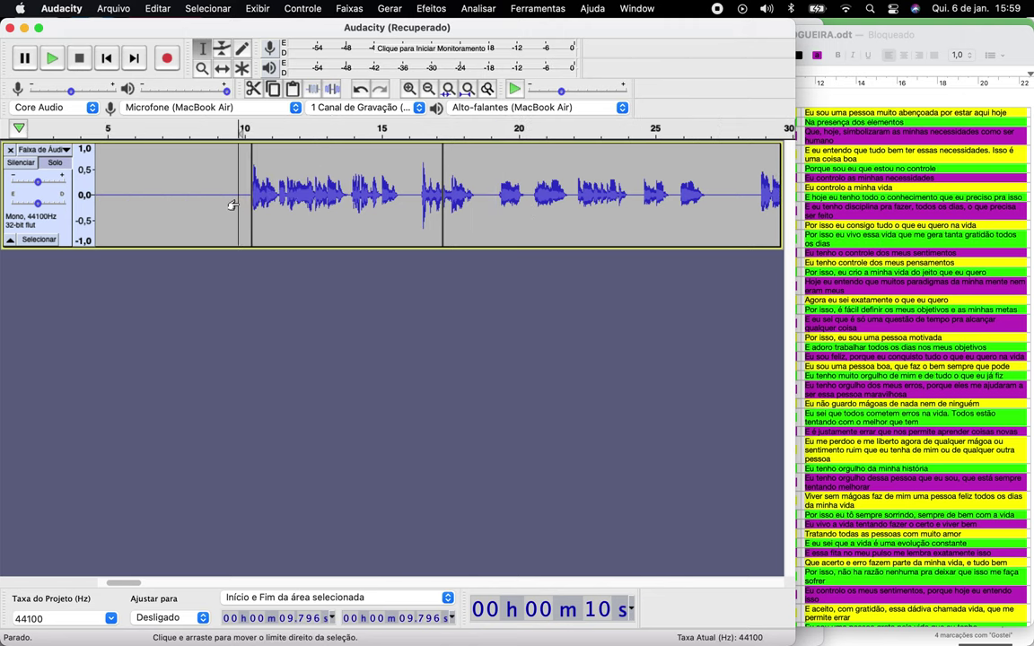
pyautogui.press('space')
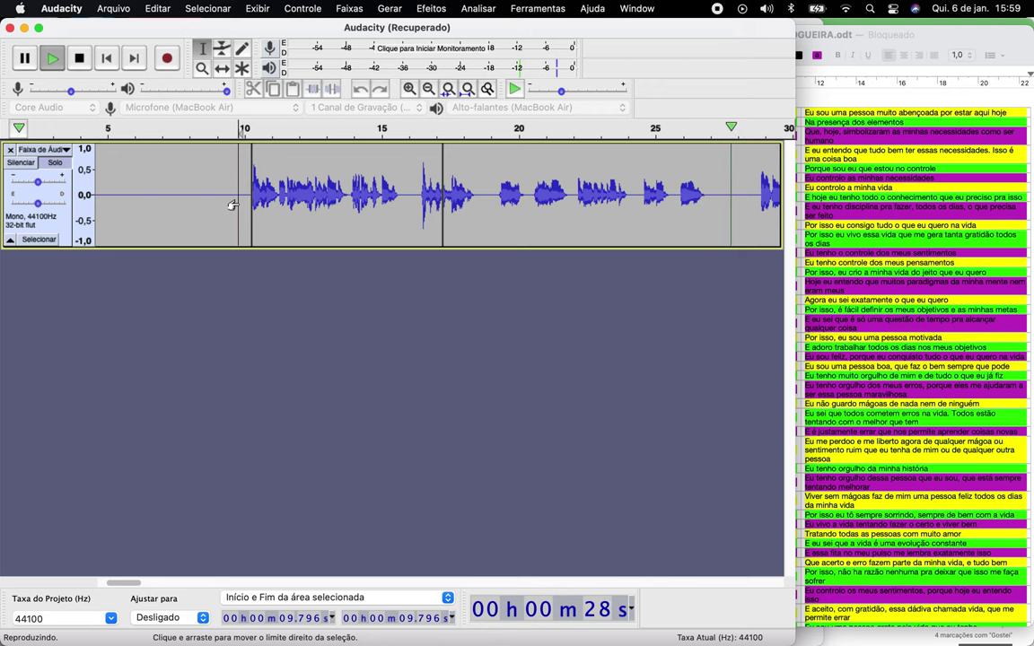
pyautogui.press('space')
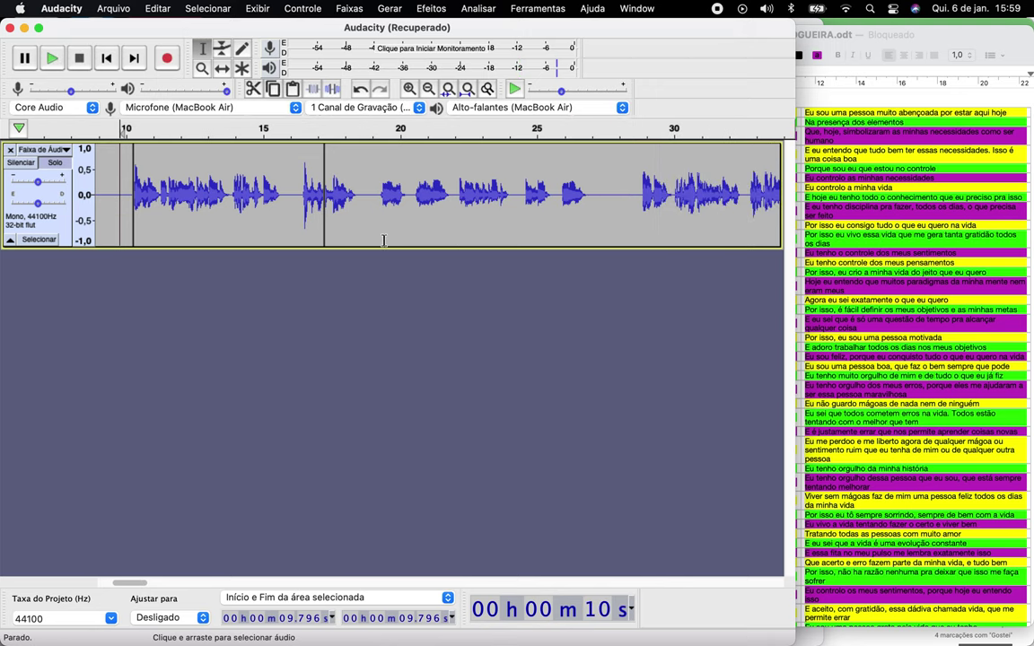
# - Listen to the phrase starting at about 28.8 s and replay the audio before it from about 24.7 s
pyautogui.hscroll(3, 383, 240)
pyautogui.hscroll(-4, 383, 240)
pyautogui.hscroll(3, 383, 241)
pyautogui.hscroll(3, 383, 240)
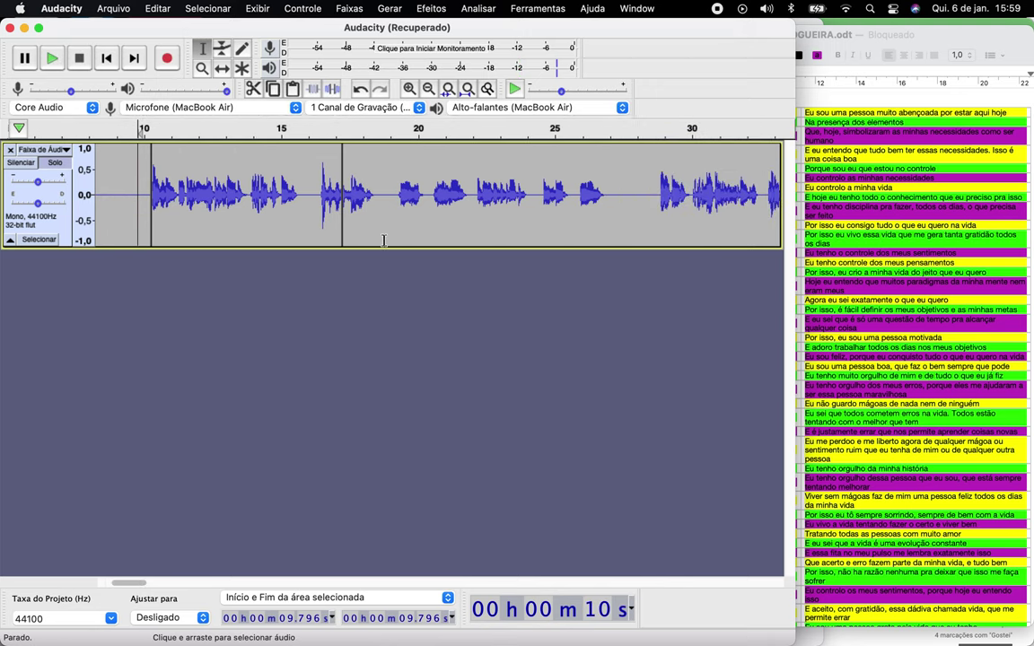
pyautogui.click(659, 193)
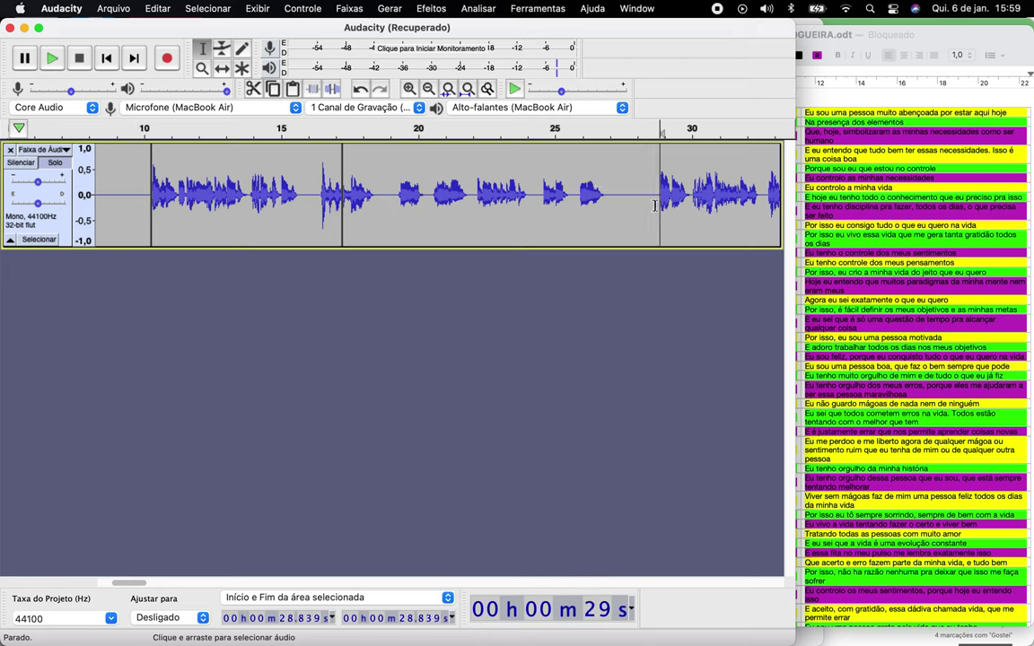
pyautogui.press('space')
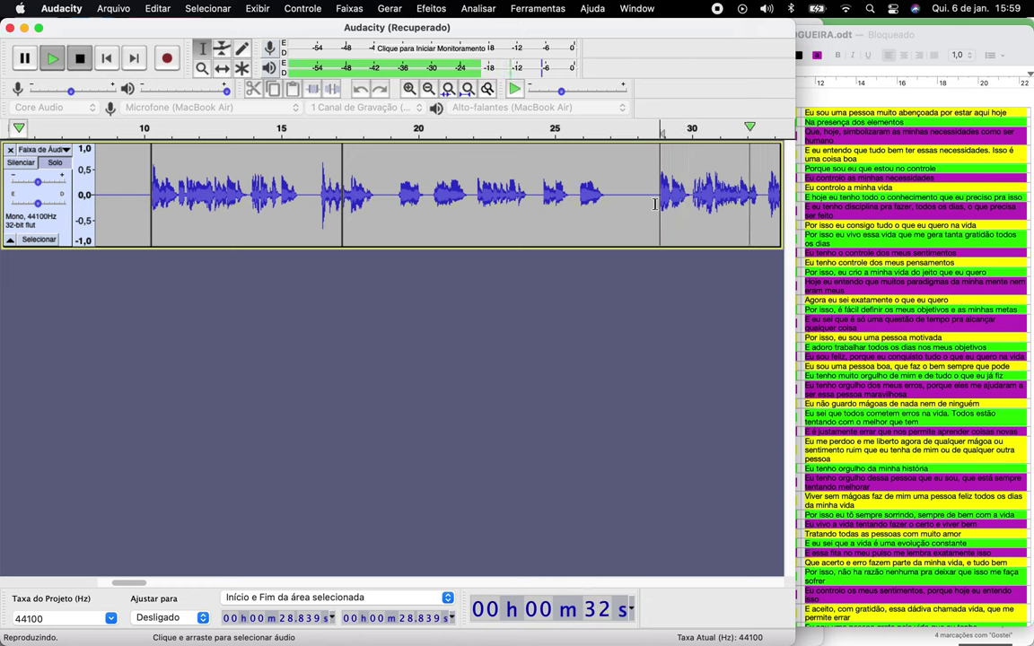
pyautogui.click(546, 193)
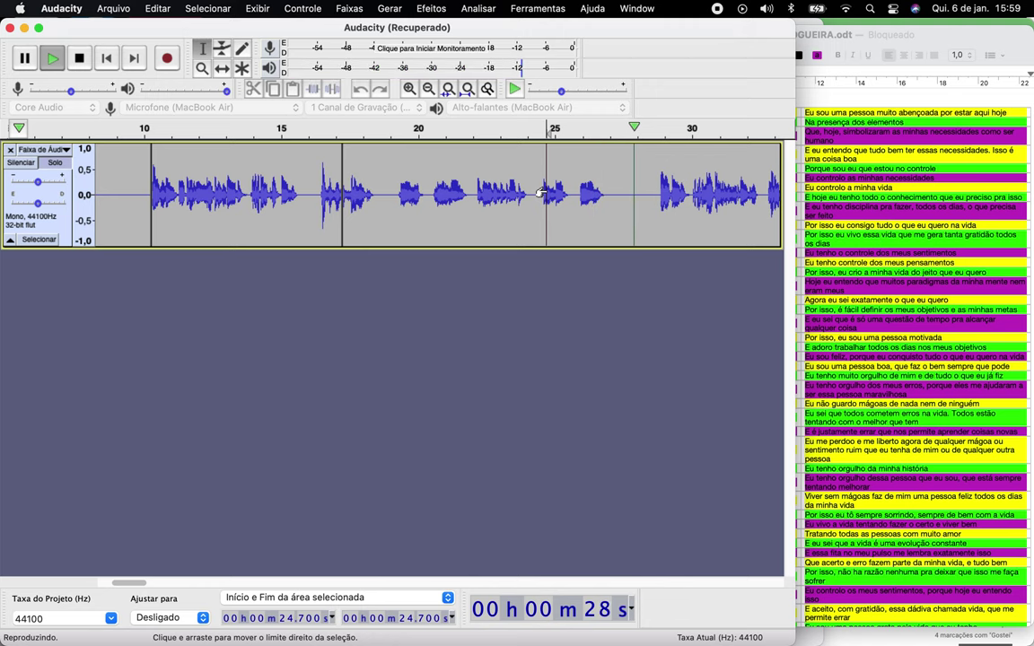
# - Stop playback and copy about 3.5 s of the opening silence, from about 5.6 to 9.1 s
pyautogui.press('space')
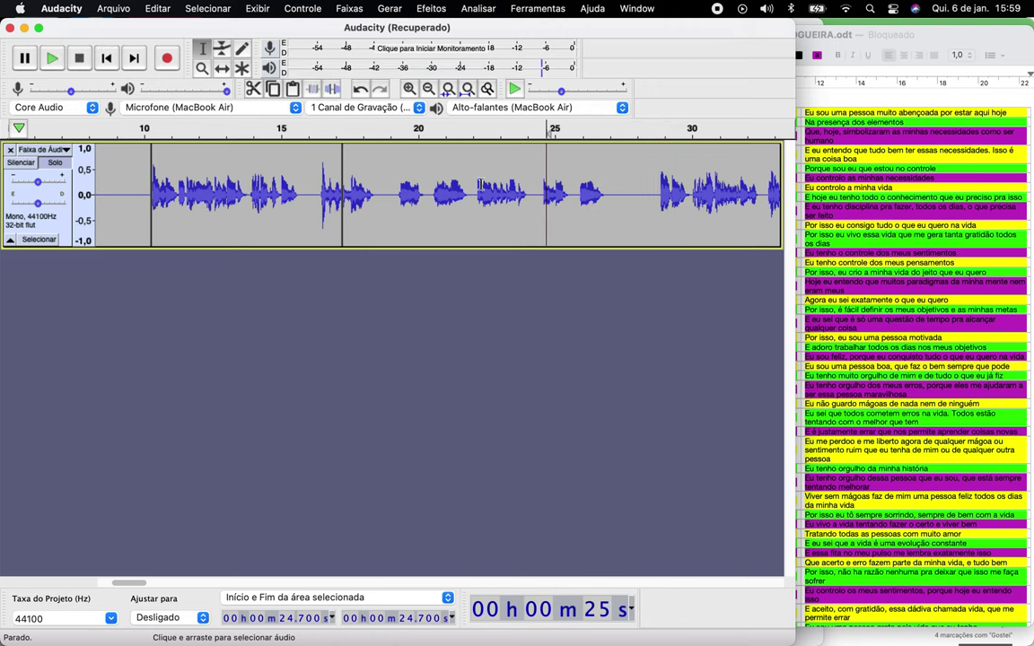
pyautogui.hscroll(-5, 386, 195)
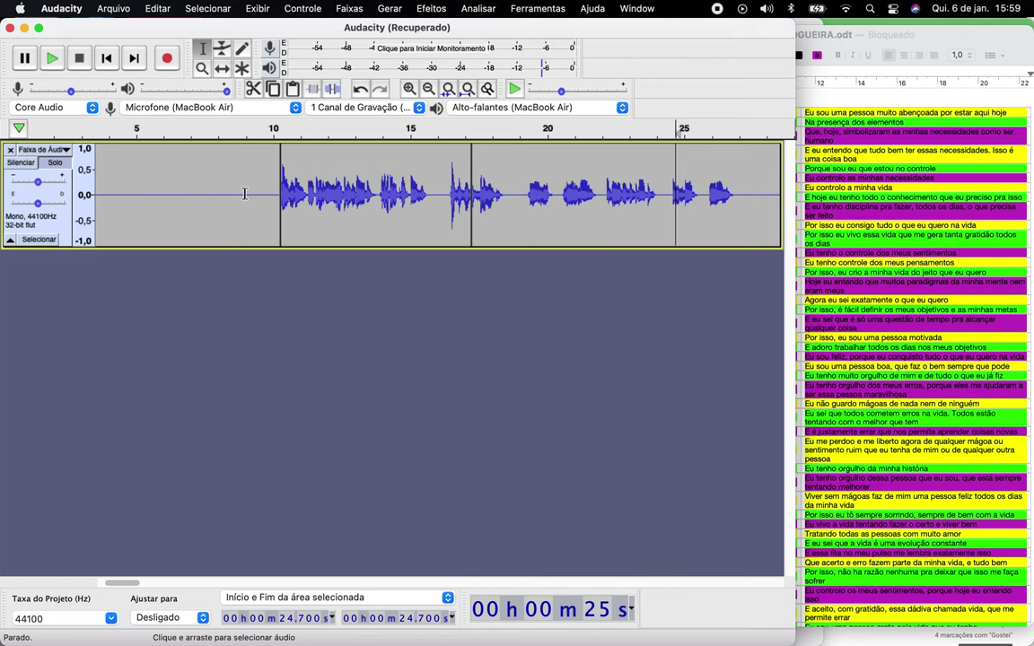
pyautogui.moveTo(244, 194); pyautogui.dragTo(156, 202)
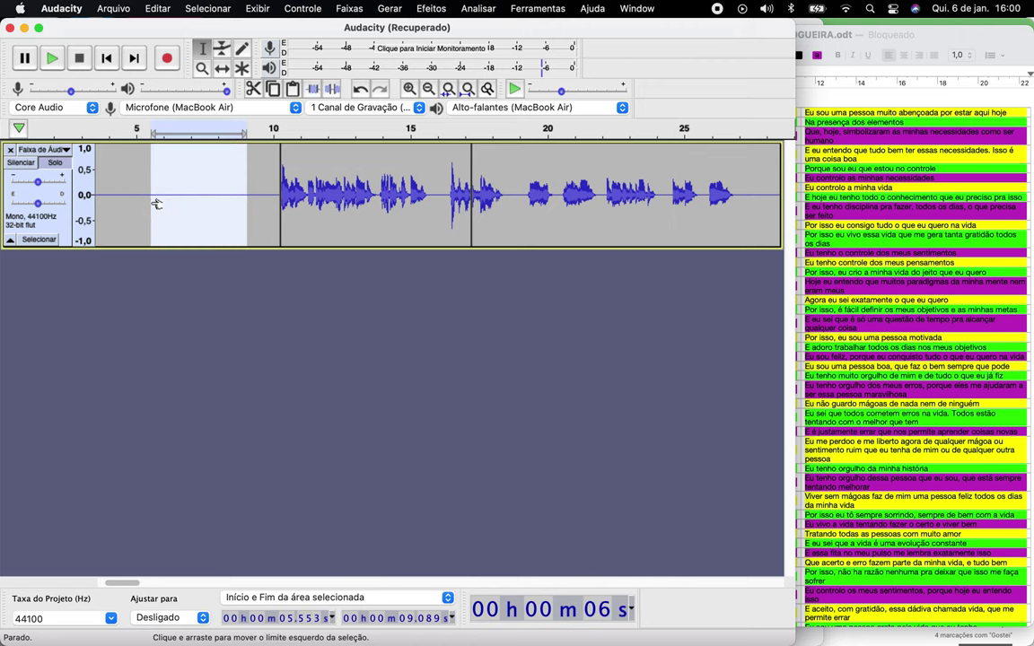
# - Replace the pause between about 26.9 and 28.8 s with the copied silence
pyautogui.hscroll(10, 385, 193)
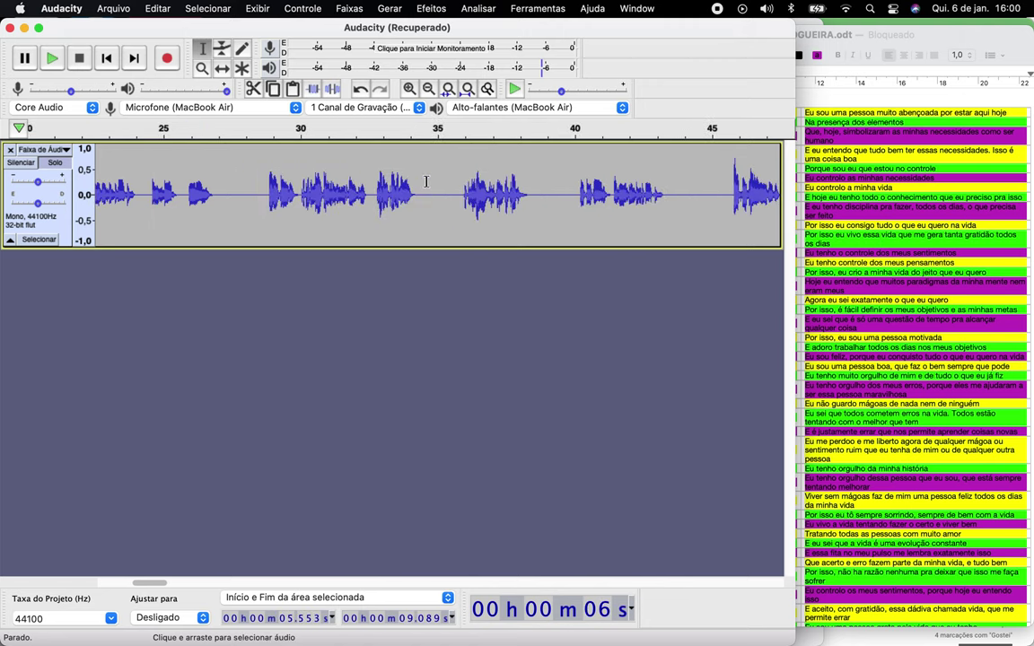
pyautogui.hscroll(-2, 426, 183)
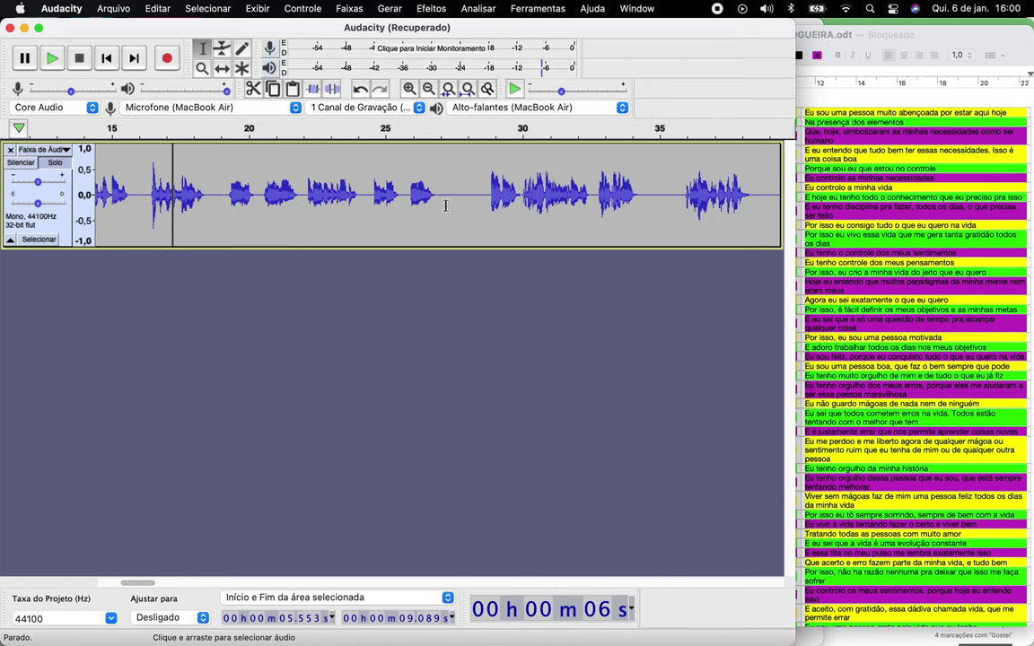
pyautogui.moveTo(437, 199); pyautogui.dragTo(488, 221)
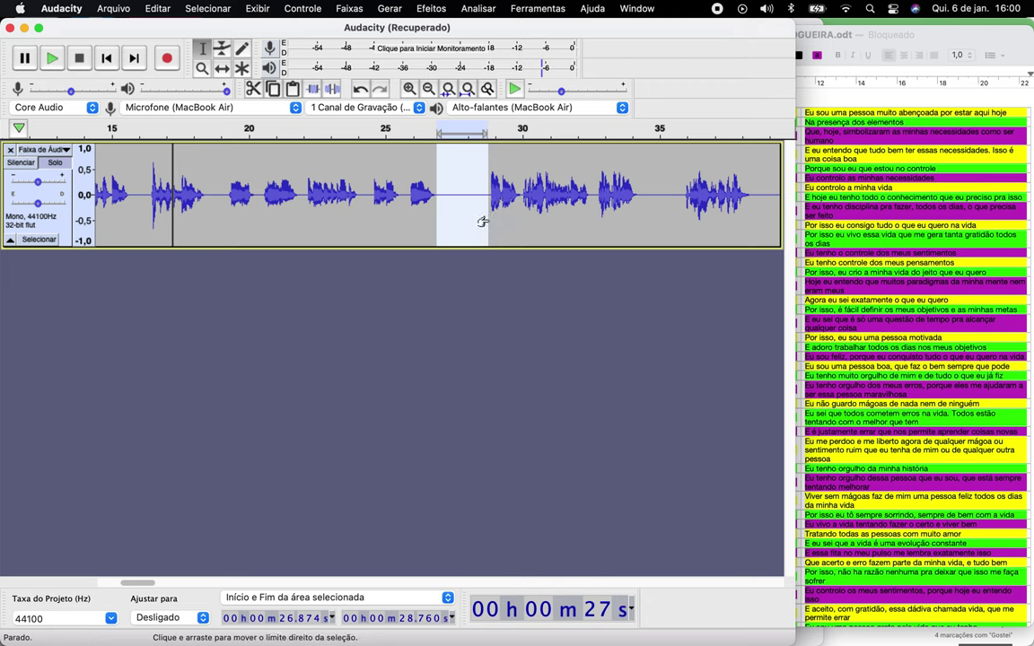
pyautogui.press('super+v')
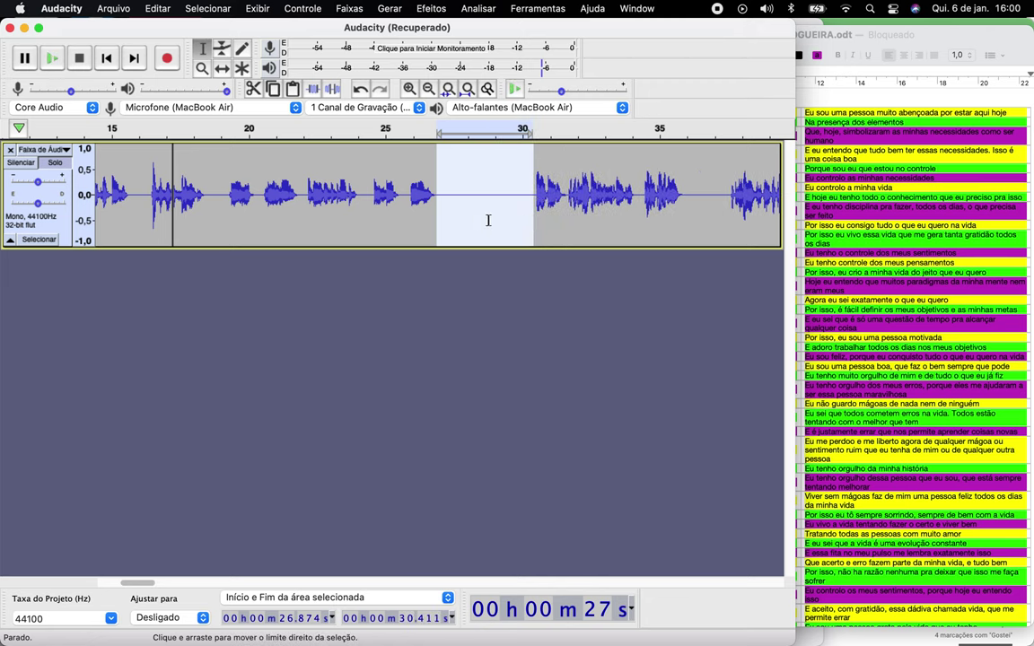
# - Play the track from about 26.2 s to check the replaced pause before the next phrase
pyautogui.click(416, 191)
pyautogui.press('space')
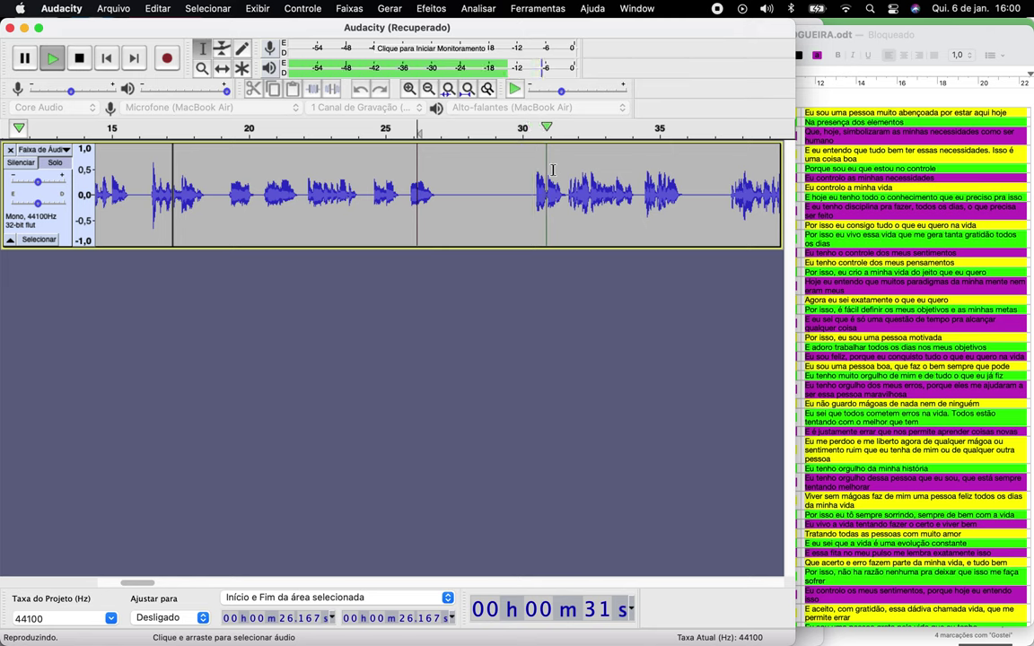
pyautogui.press('space')
# - Delete about 0.9 s from the end of the replaced pause, at about 29.4 s, and play the audio that follows
pyautogui.moveTo(532, 198); pyautogui.dragTo(508, 201)
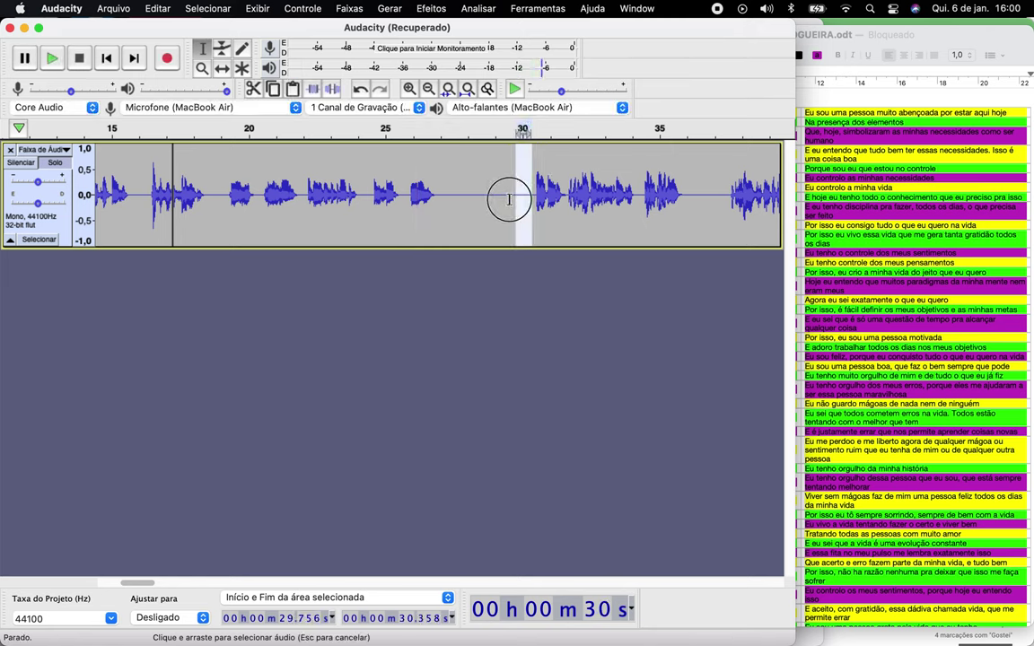
pyautogui.press('Delete')
pyautogui.press('space')
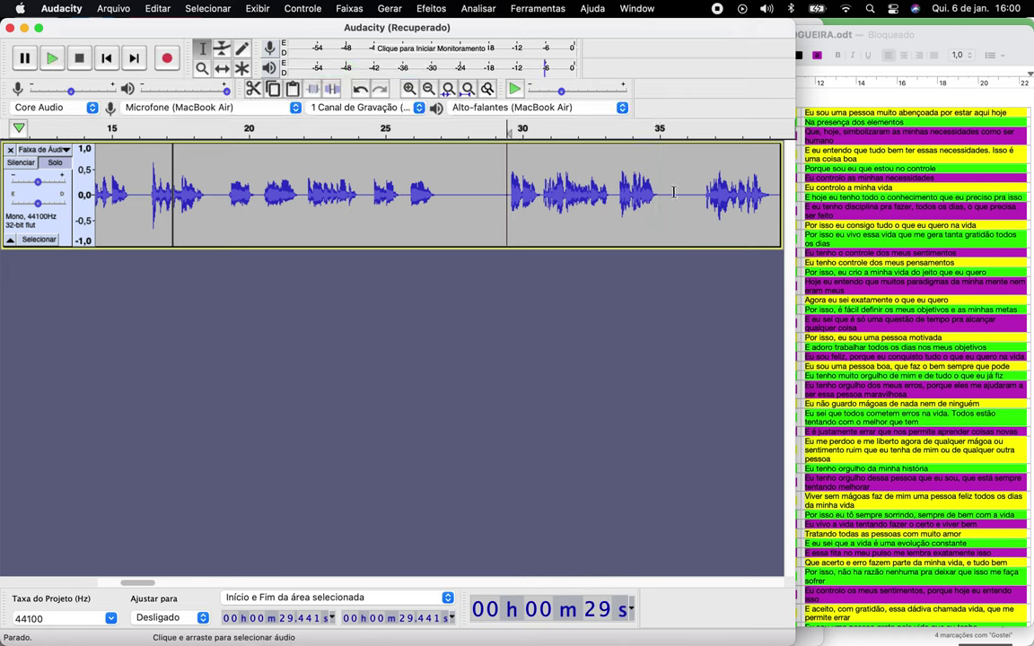
# - Select the pause between about 35.1 and 36.6 s to gauge its length, and listen from about 34.4 s
pyautogui.moveTo(661, 229); pyautogui.dragTo(702, 233)
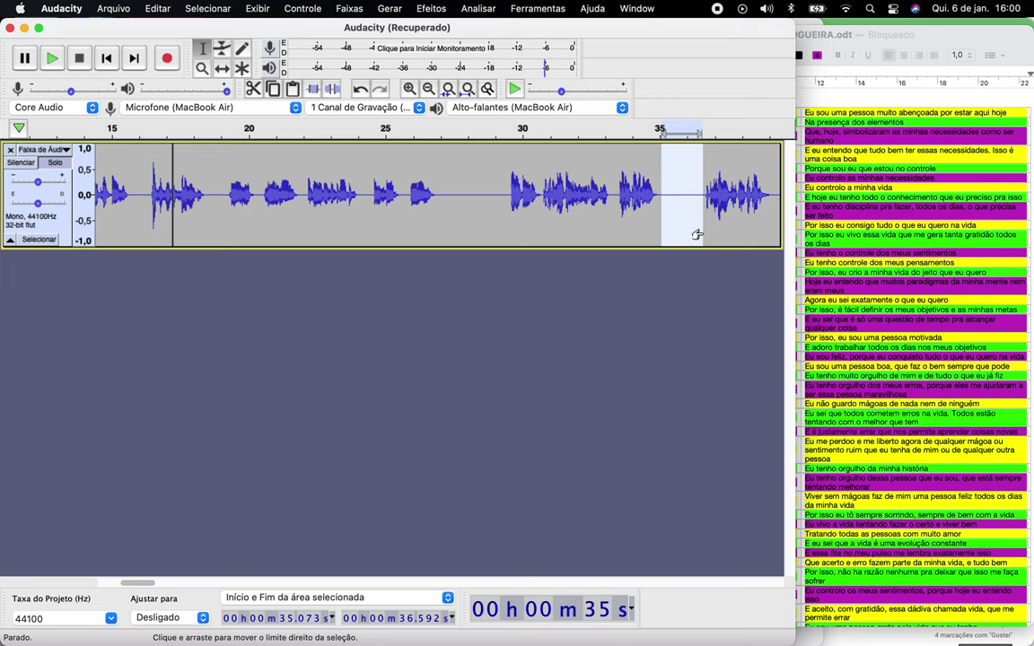
pyautogui.hscroll(2, 653, 216)
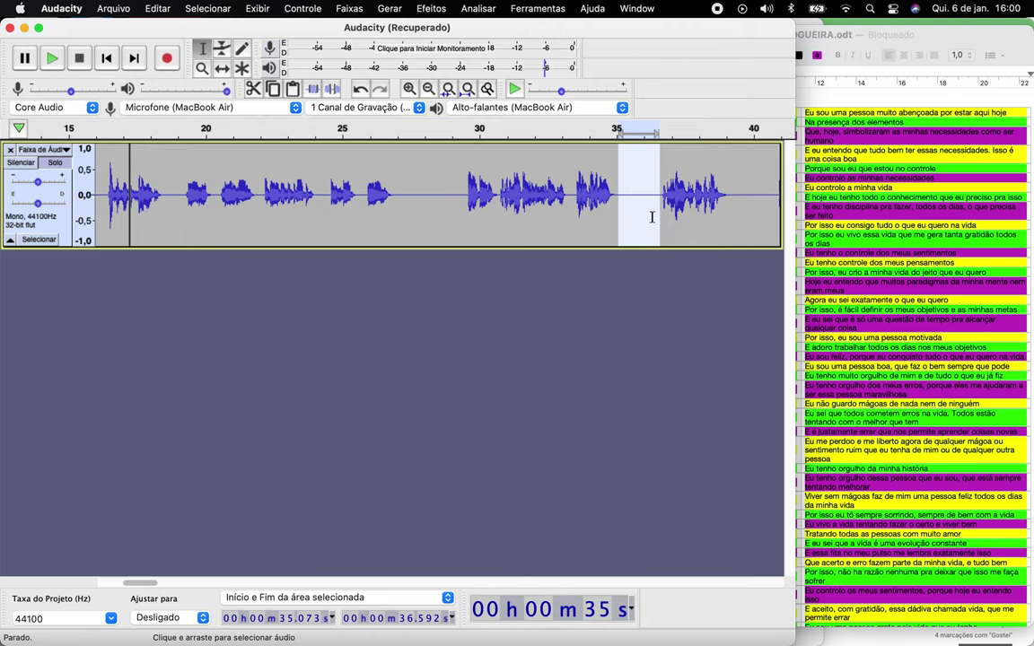
pyautogui.click(599, 204)
pyautogui.press('space')
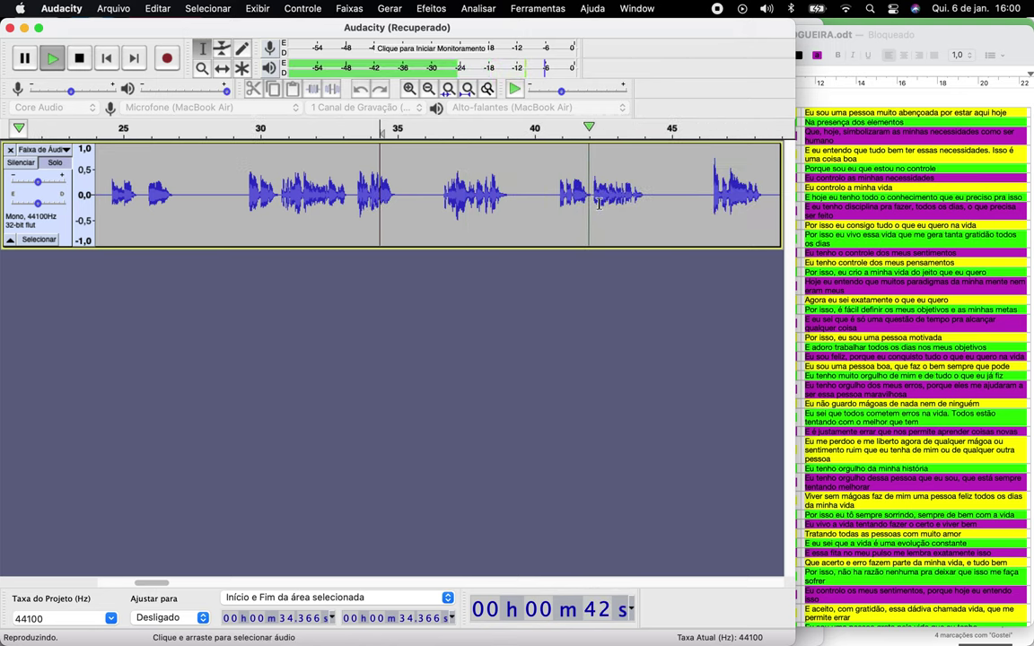
pyautogui.press('space')
# - Select the pause between about 39.2 and 40.8 s to gauge its length, and listen from about 40.6 s
pyautogui.click(510, 196)
pyautogui.moveTo(510, 195); pyautogui.dragTo(554, 213)
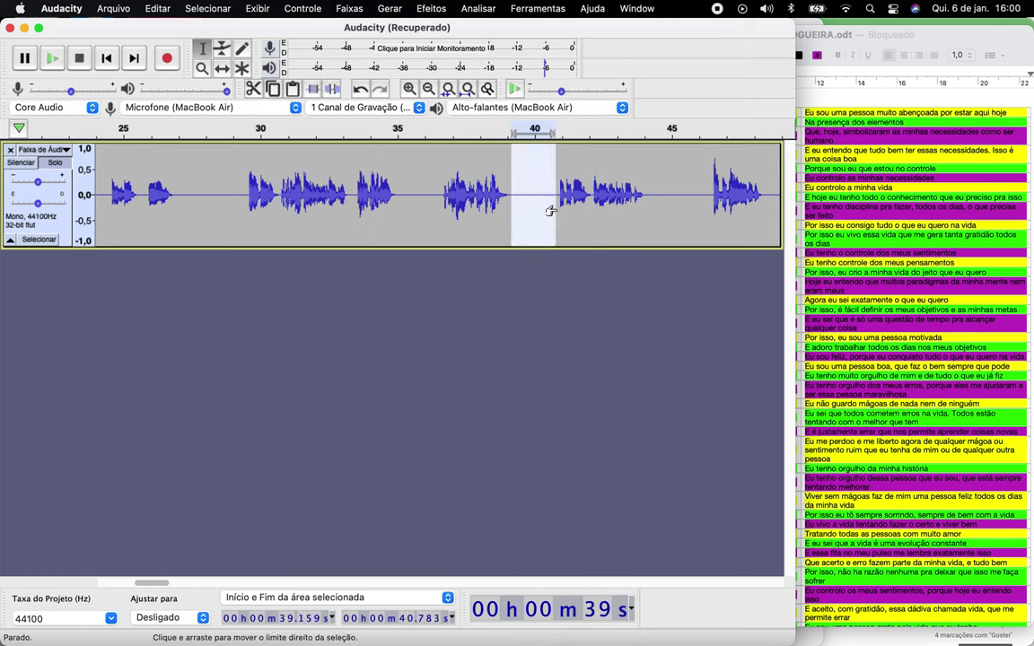
pyautogui.click(547, 202)
pyautogui.press('space')
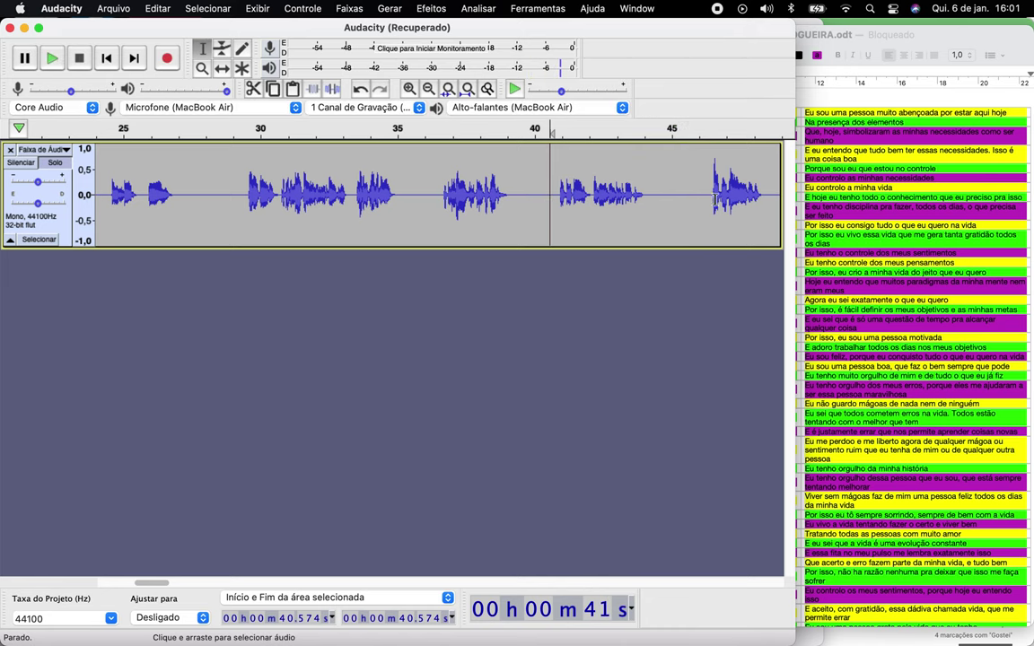
# - Delete about 0.8 s of the pause at about 45.2 s and play the track from about 38.5 s to check it
pyautogui.moveTo(710, 203); pyautogui.dragTo(675, 203)
pyautogui.press('Delete')
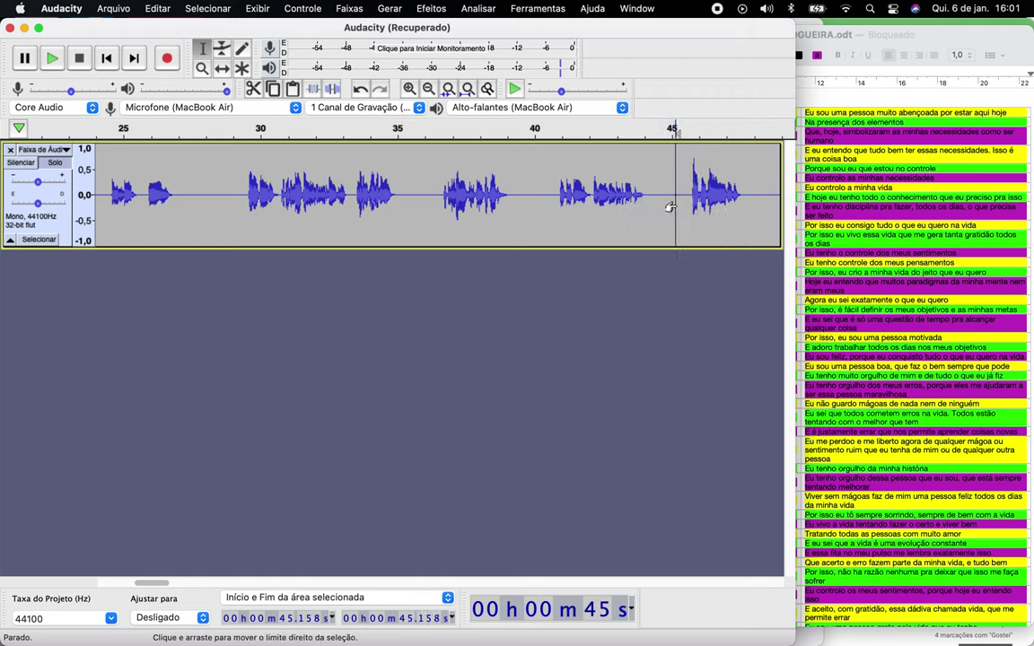
pyautogui.click(493, 191)
pyautogui.press('space')
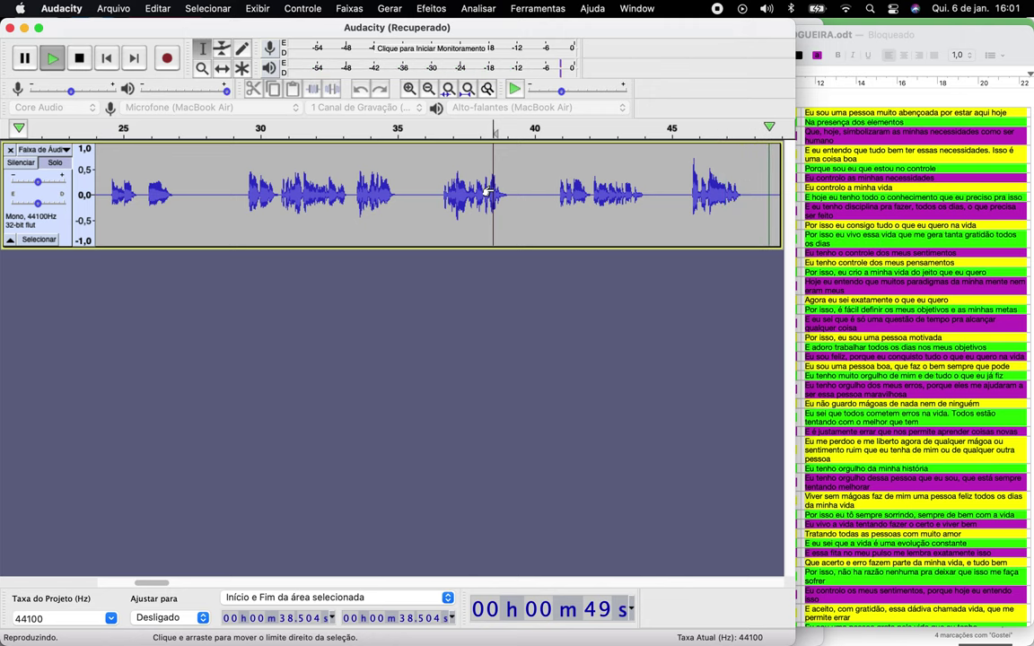
pyautogui.press('space')
# - Select the pause between about 47.6 and 50 s to gauge its length, and listen from about 49.8 s
pyautogui.hscroll(5, 636, 196)
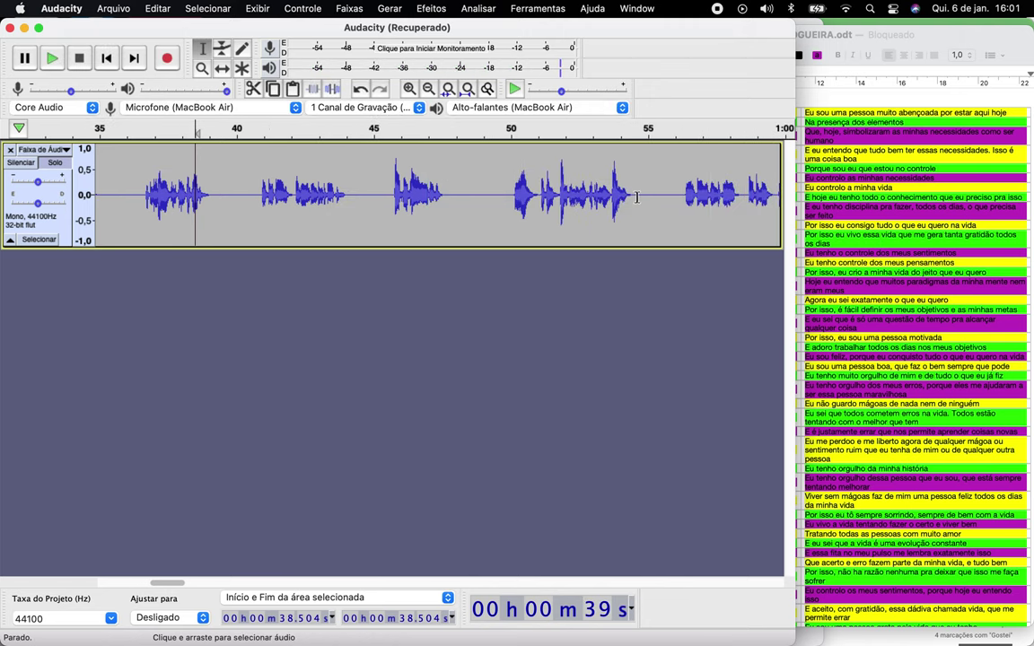
pyautogui.moveTo(449, 197); pyautogui.dragTo(508, 212)
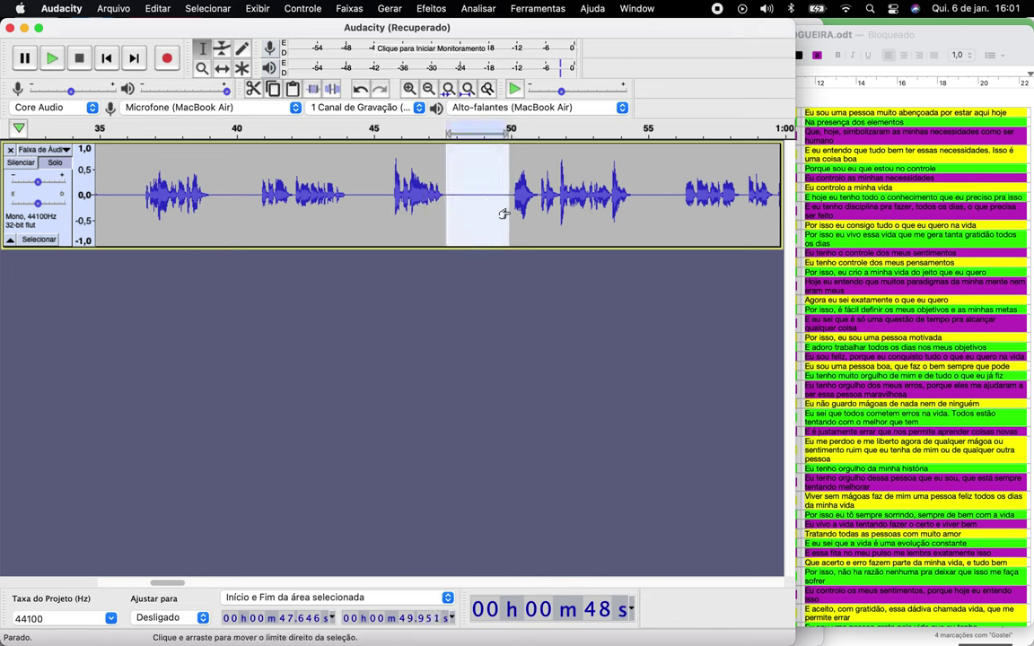
pyautogui.click(505, 214)
pyautogui.press('space')
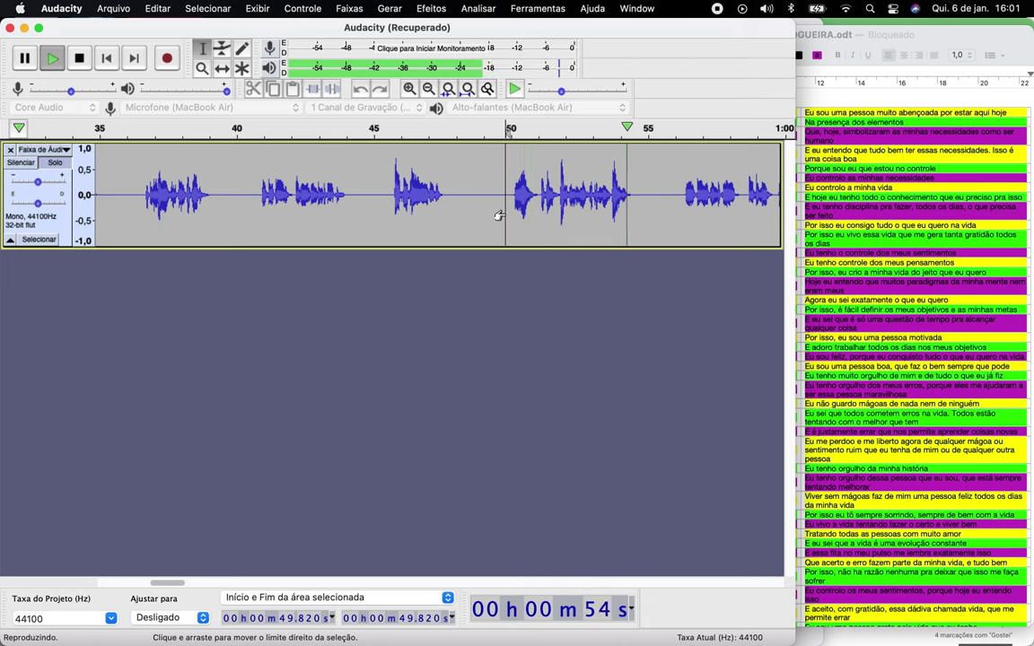
pyautogui.press('space')
# - Select the pause between about 54.5 and 56.2 s to gauge its length, and listen from about 56.1 s
pyautogui.moveTo(635, 193); pyautogui.dragTo(679, 212)
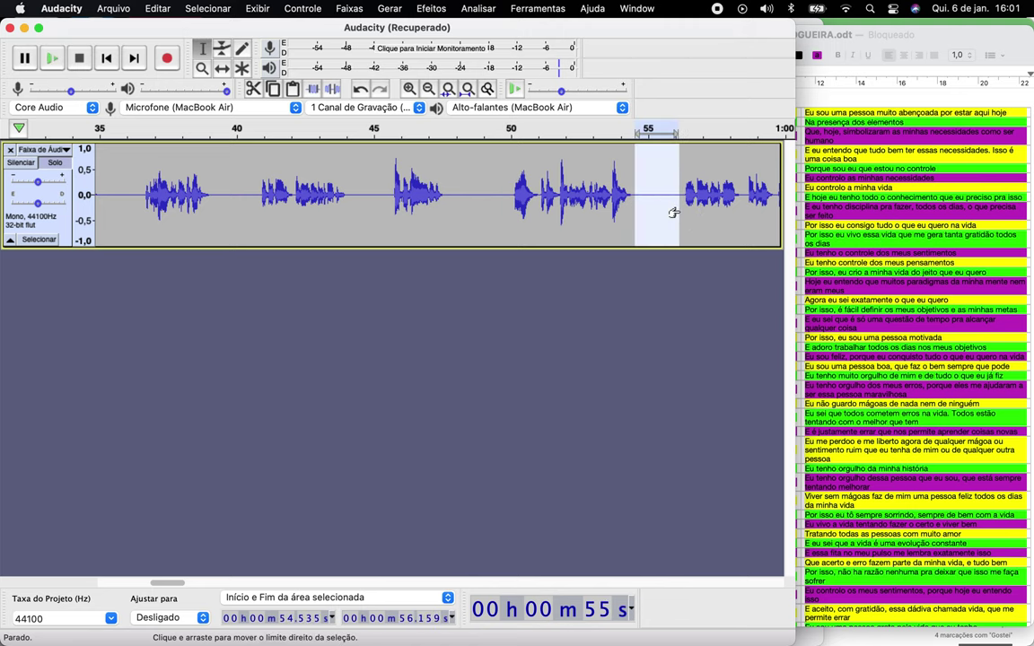
pyautogui.hscroll(5, 680, 212)
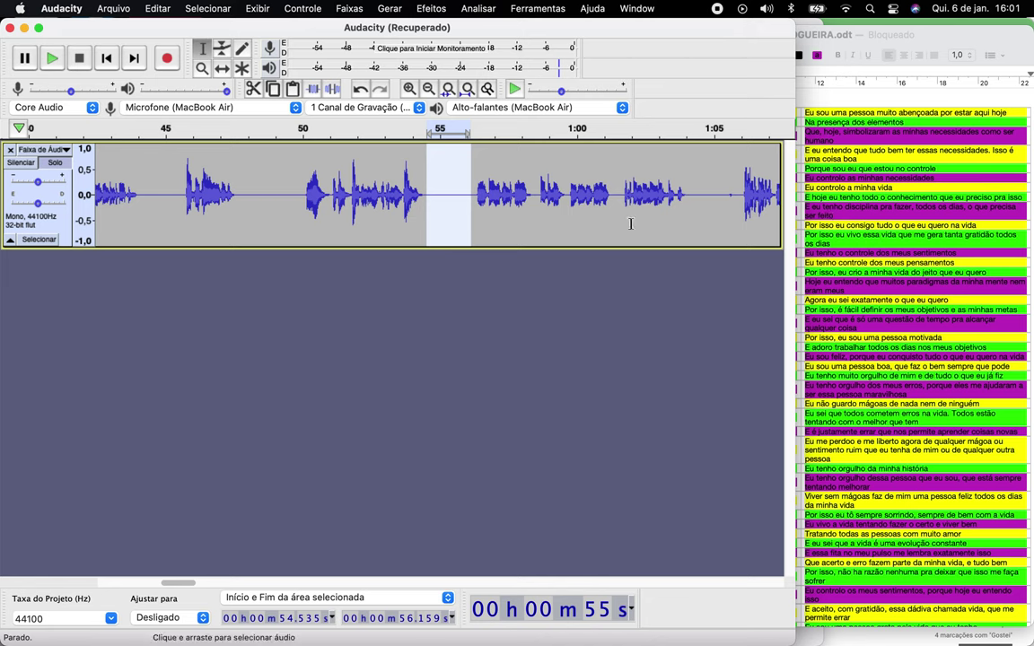
pyautogui.click(468, 192)
pyautogui.press('space')
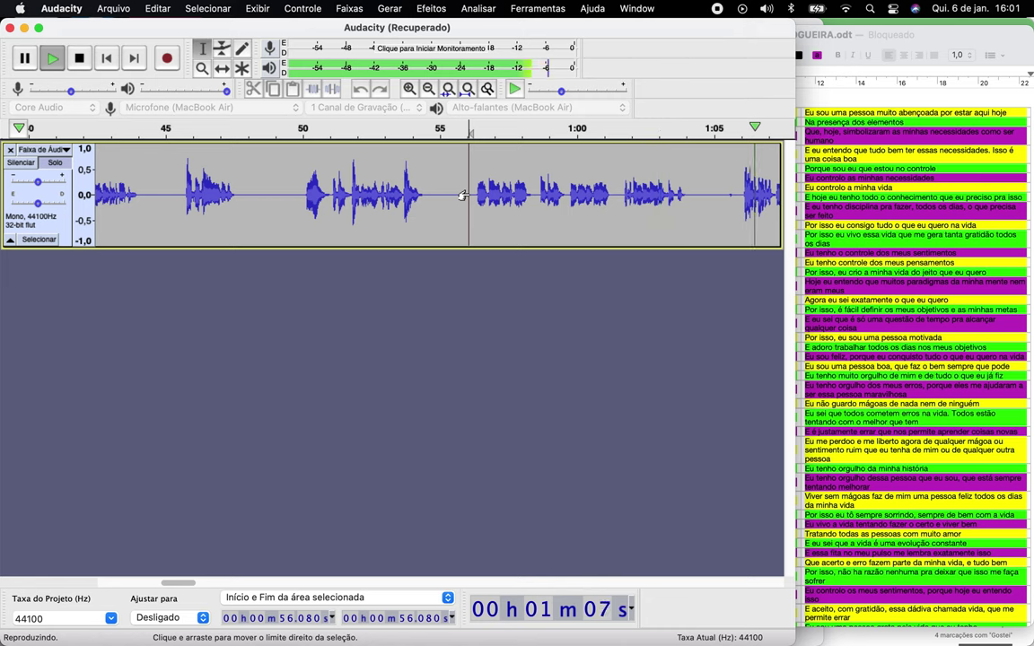
# - Select the pause between about 1:04.1 and 1:06 to gauge its length, and listen from about 1:05.7
pyautogui.click(732, 195)
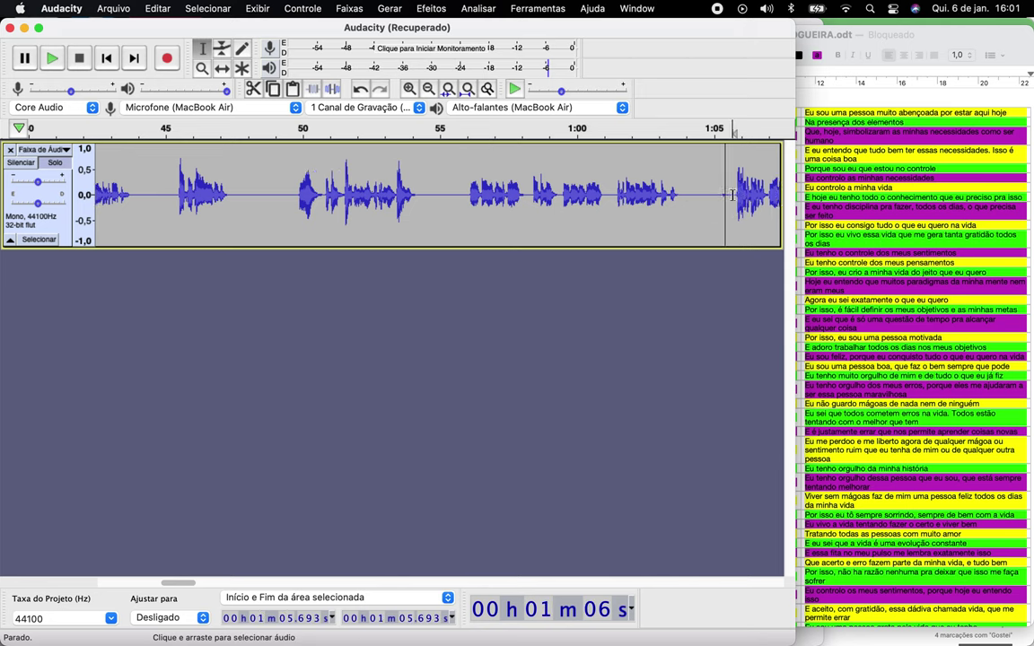
pyautogui.moveTo(457, 196); pyautogui.dragTo(507, 214)
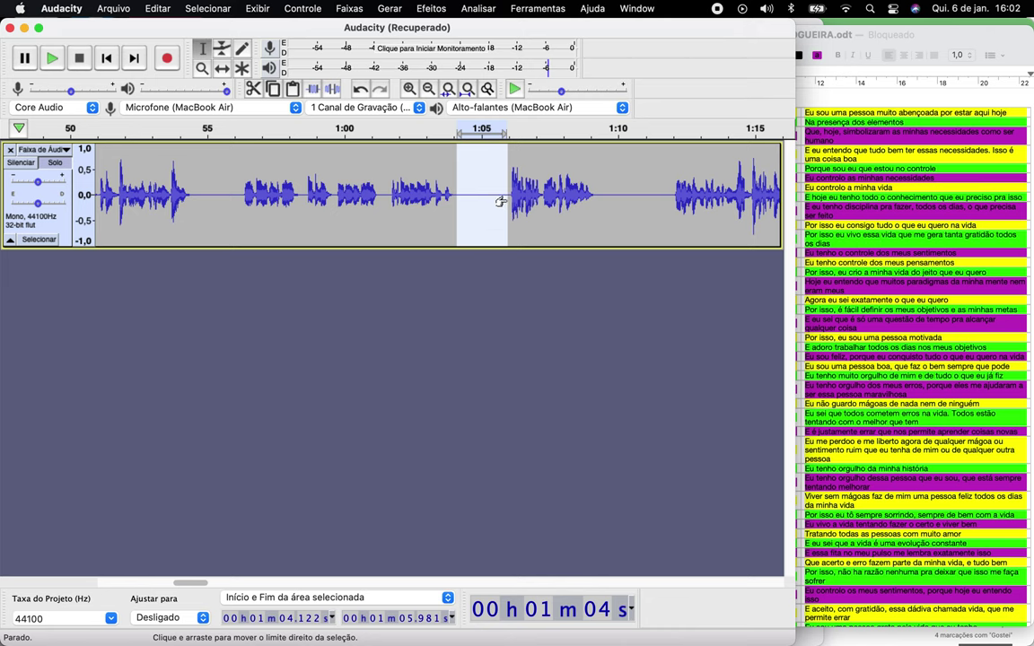
pyautogui.click(501, 199)
pyautogui.press('space')
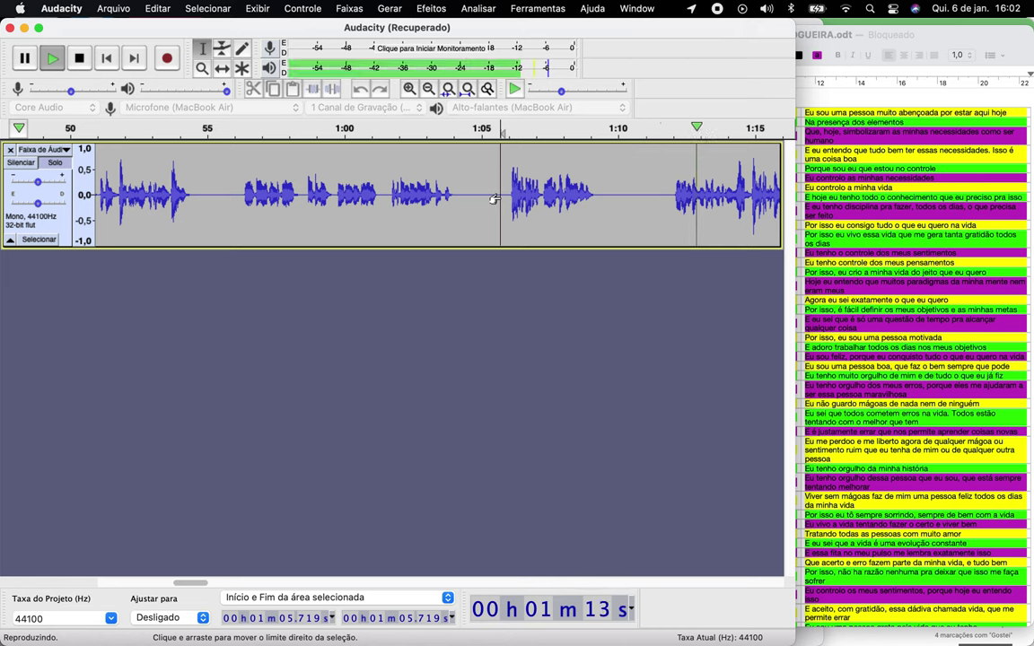
pyautogui.press('space')
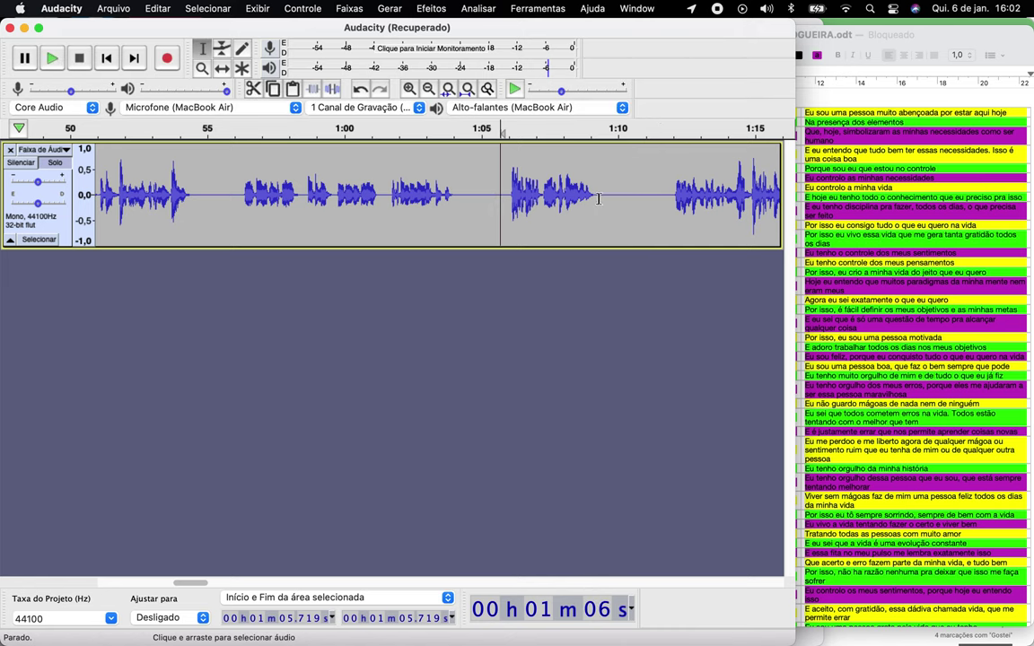
# - Delete about 0.8 s of the pause at about 1:10.7 and play the phrases that follow it
pyautogui.moveTo(598, 198); pyautogui.dragTo(638, 207)
pyautogui.press('Delete')
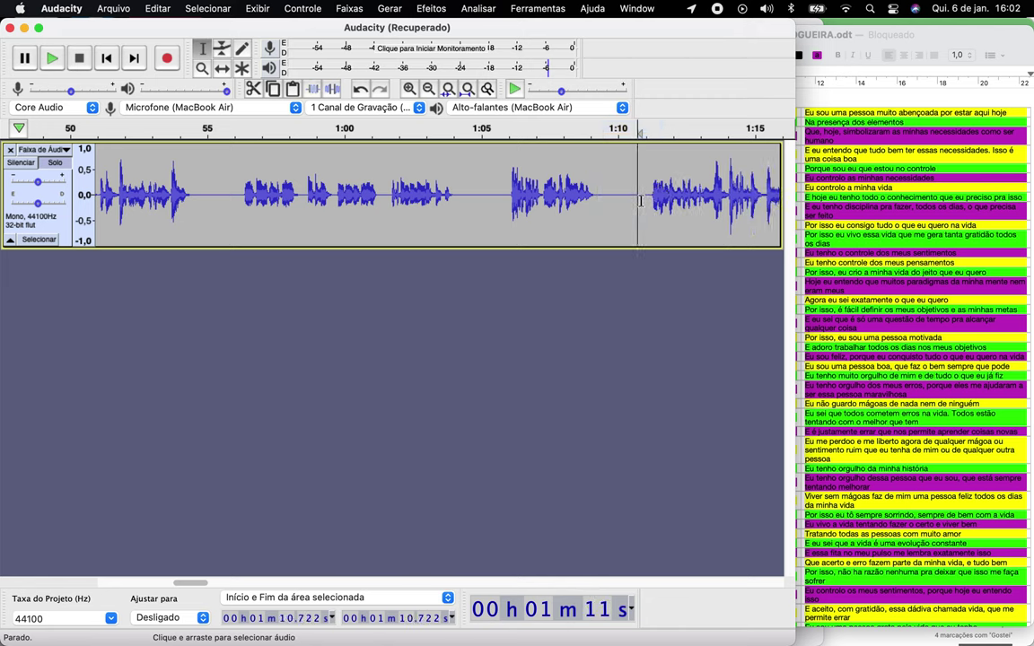
pyautogui.press('space')
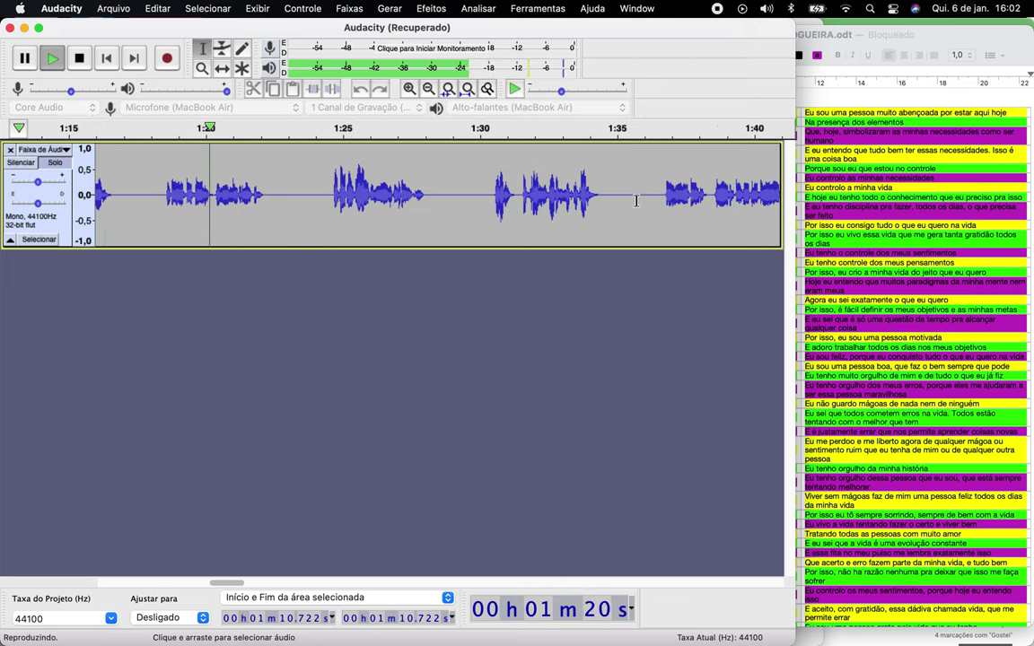
pyautogui.press('space')
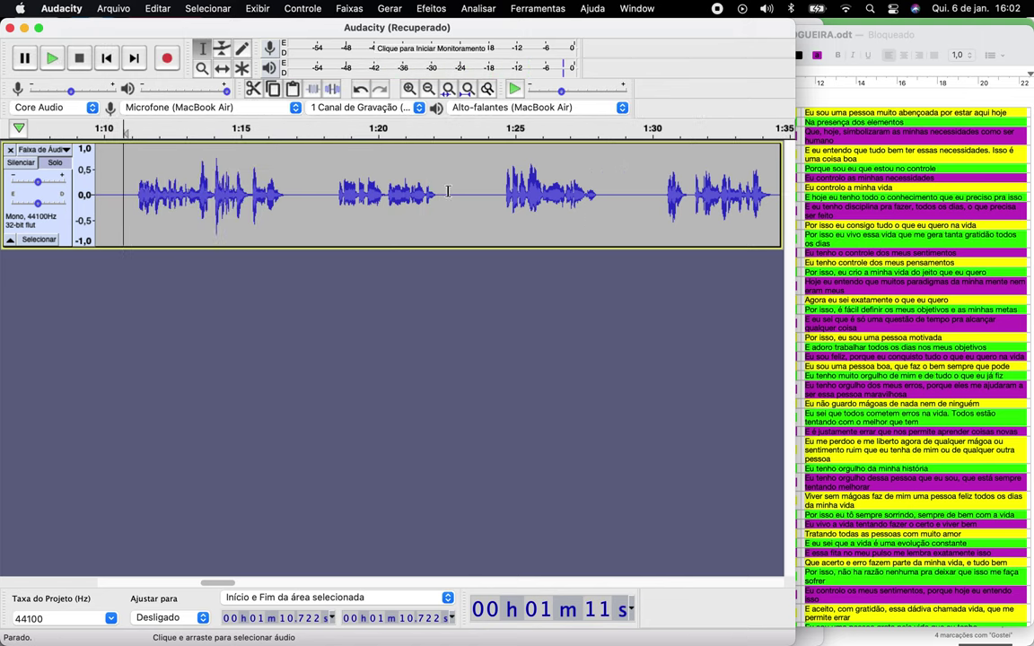
# - Select the pause between about 1:16.7 and 1:18.4 to gauge its length, and listen to the phrase from about 1:24.5
pyautogui.moveTo(286, 197); pyautogui.dragTo(334, 213)
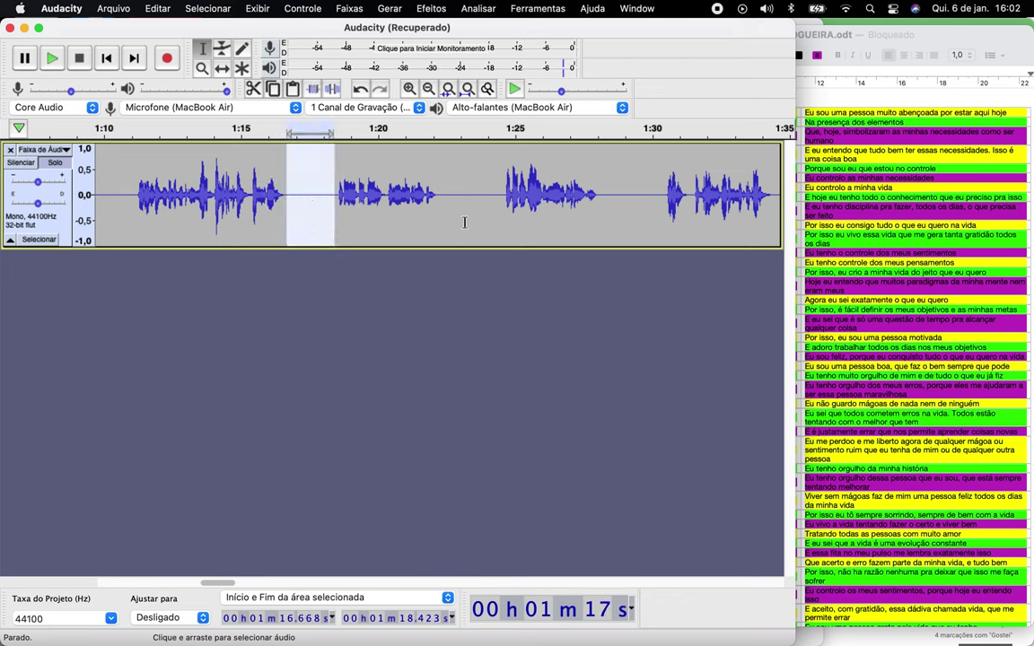
pyautogui.click(500, 197)
pyautogui.press('space')
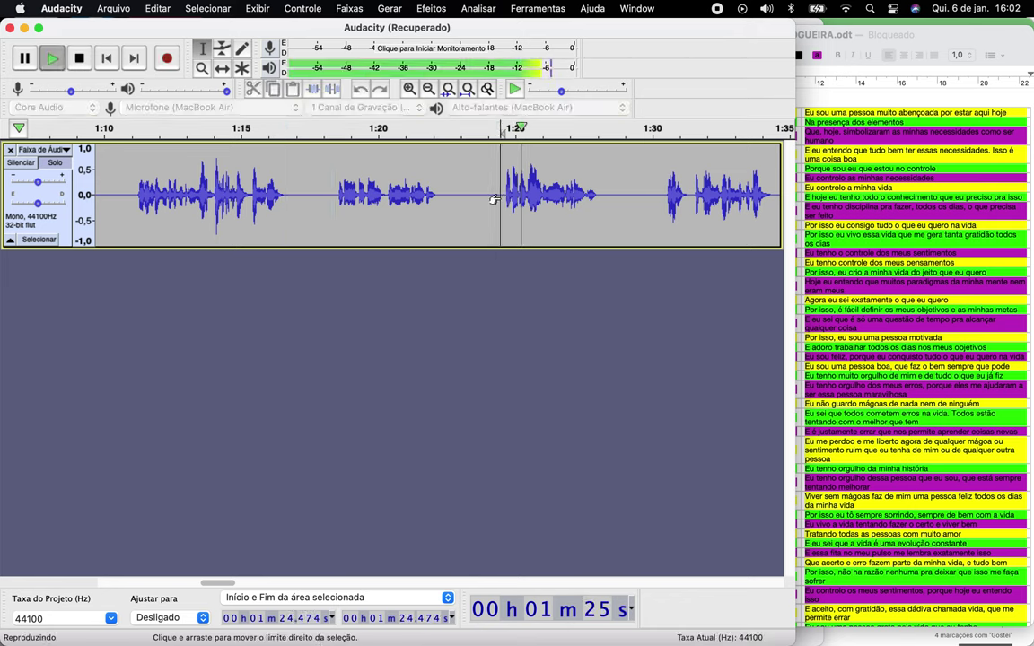
pyautogui.press('space')
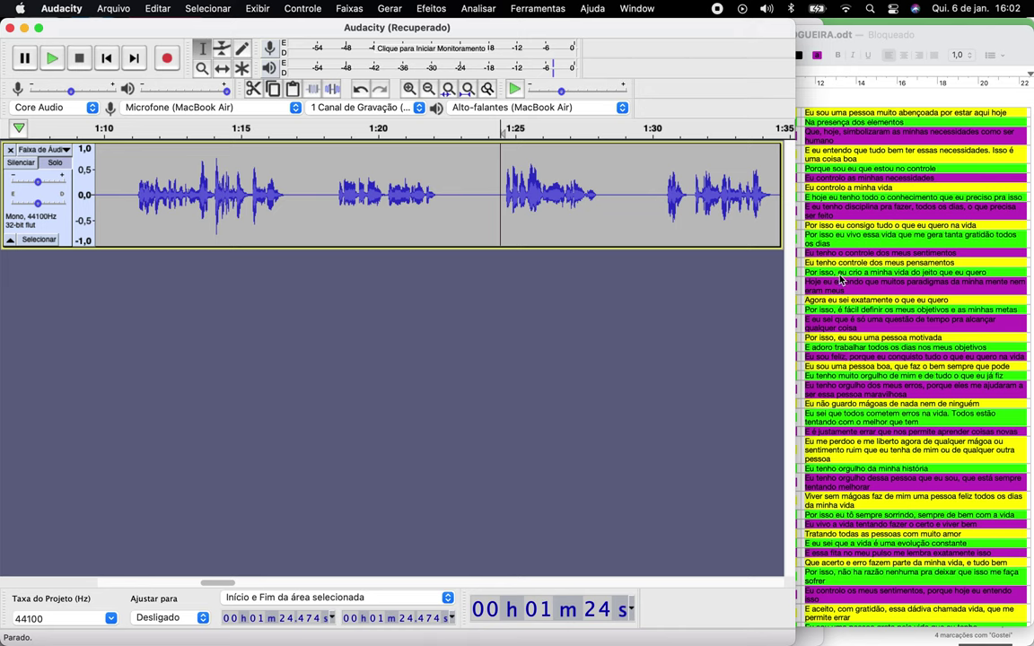
# - Play the track from about 1:15.2 to review the pauses between the following phrases
pyautogui.click(245, 198)
pyautogui.press('space')
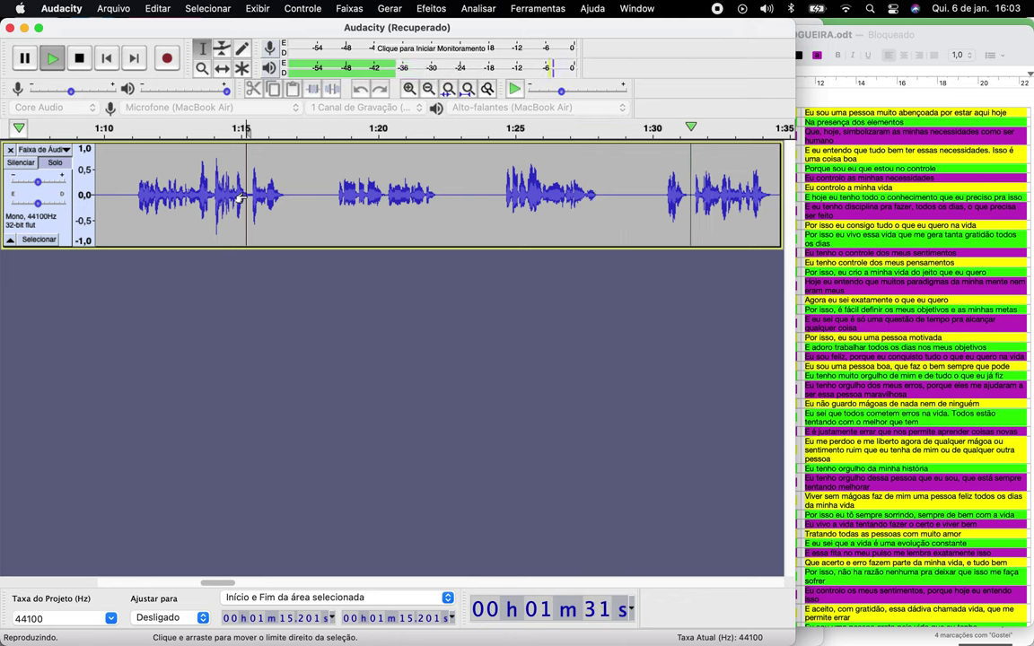
pyautogui.press('space')
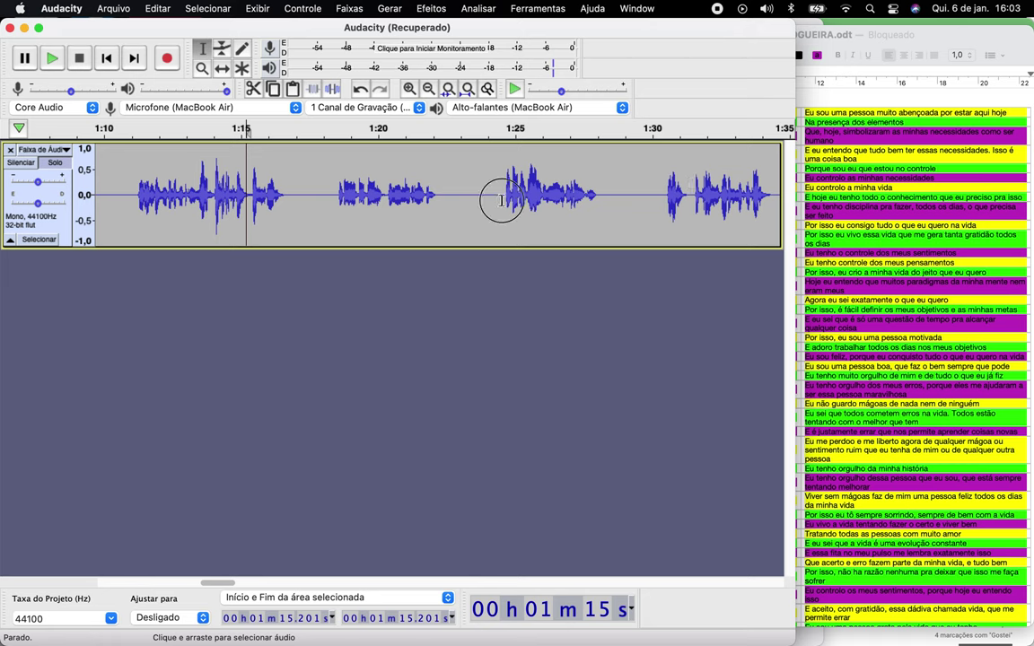
# - Delete about 0.7 s of the pause at about 1:29.3 and play the surrounding phrases from about 1:26.5
pyautogui.moveTo(501, 199); pyautogui.dragTo(440, 216)
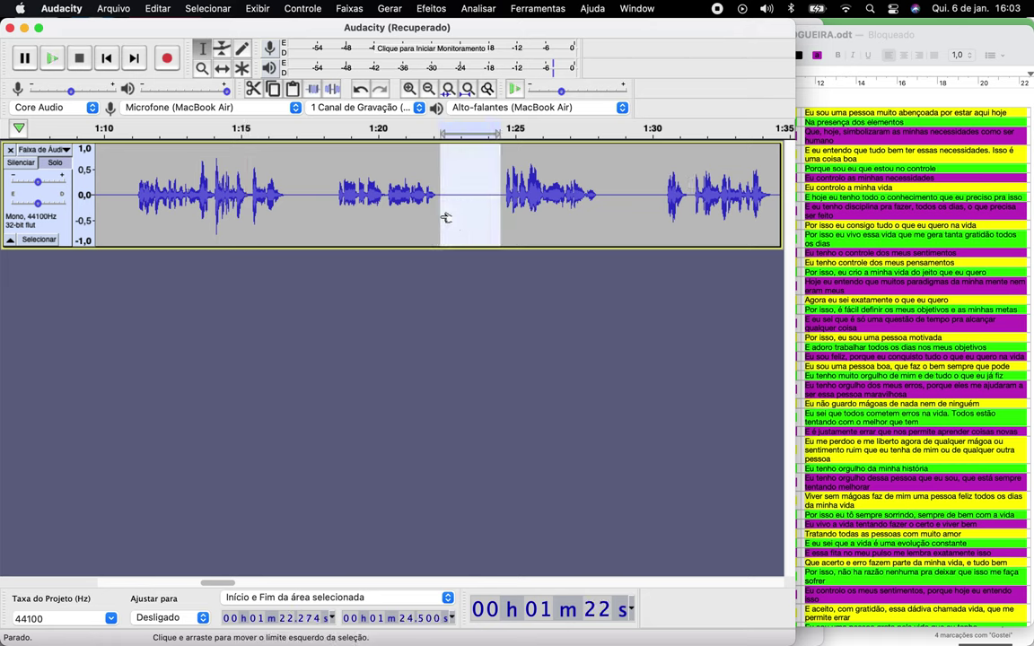
pyautogui.moveTo(600, 199); pyautogui.dragTo(651, 199)
pyautogui.press('Delete')
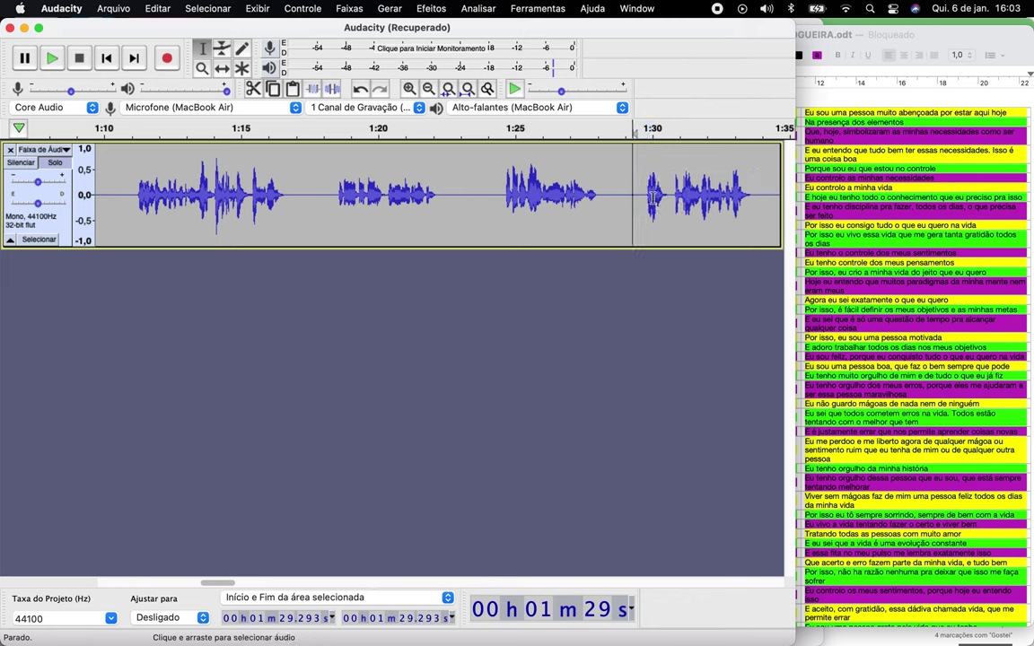
pyautogui.click(554, 200)
pyautogui.press('space')
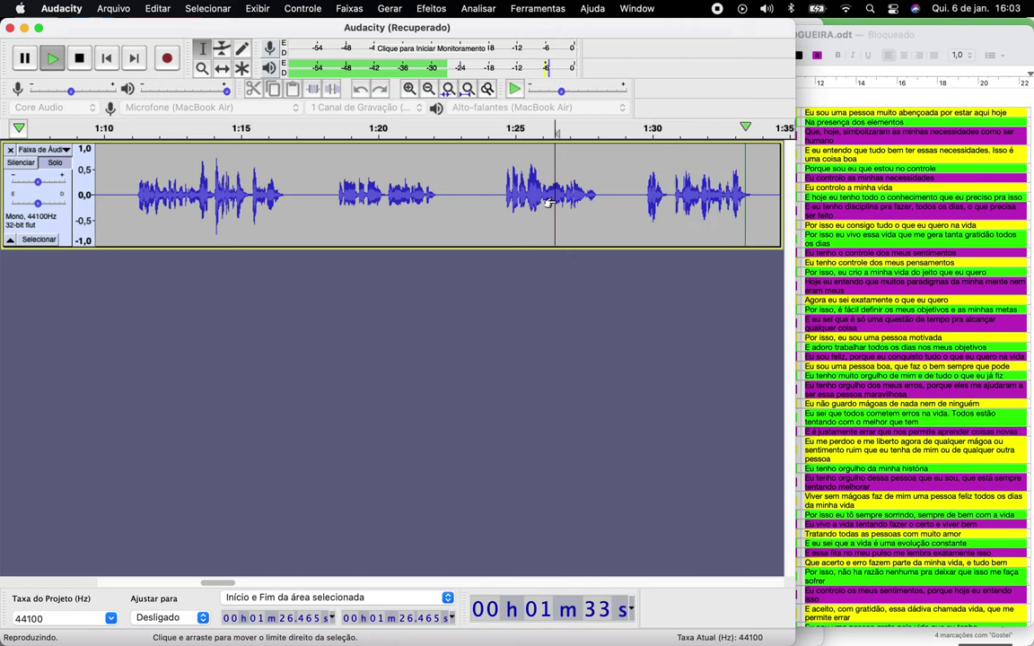
pyautogui.press('space')
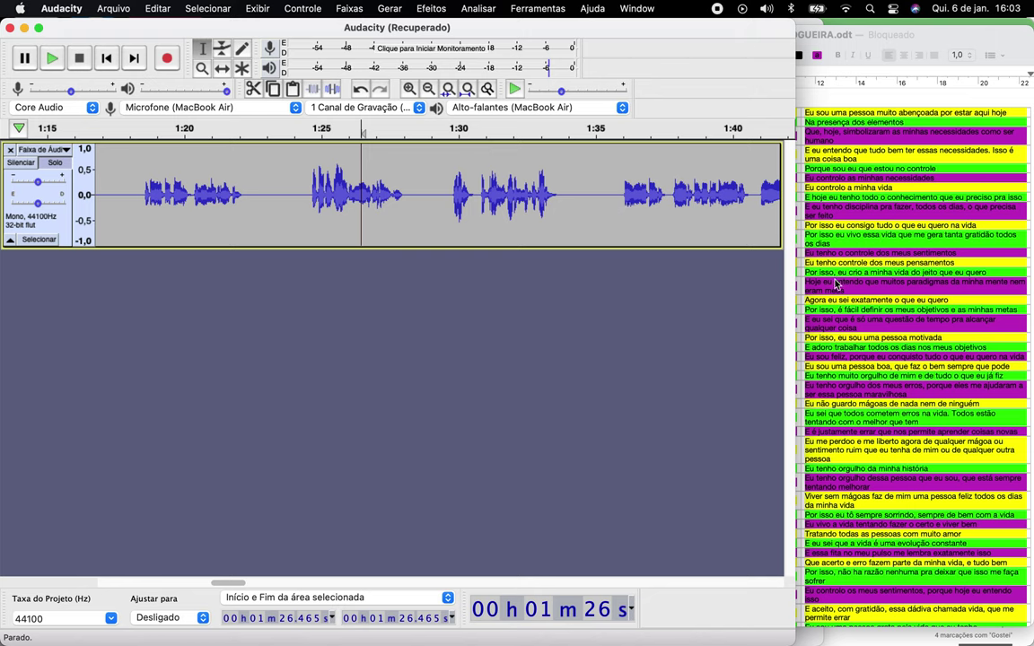
# - Select the pause just before the phrase at about 1:36 to gauge its length, and listen from about 1:35.6
pyautogui.click(610, 187)
pyautogui.press('space')
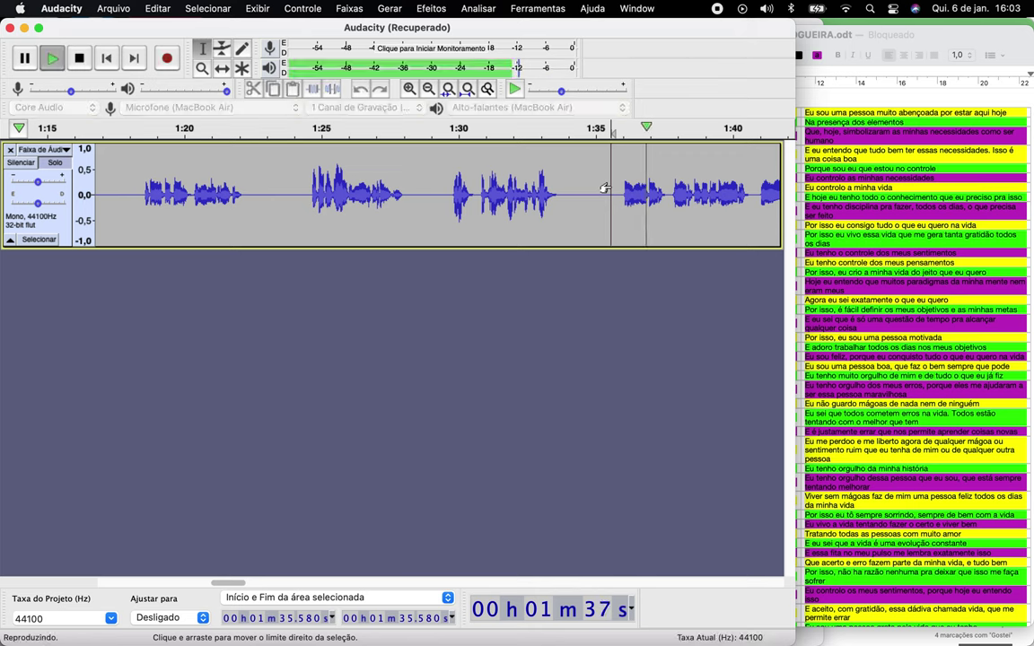
pyautogui.press('space')
pyautogui.moveTo(563, 199); pyautogui.dragTo(619, 213)
pyautogui.click(610, 209)
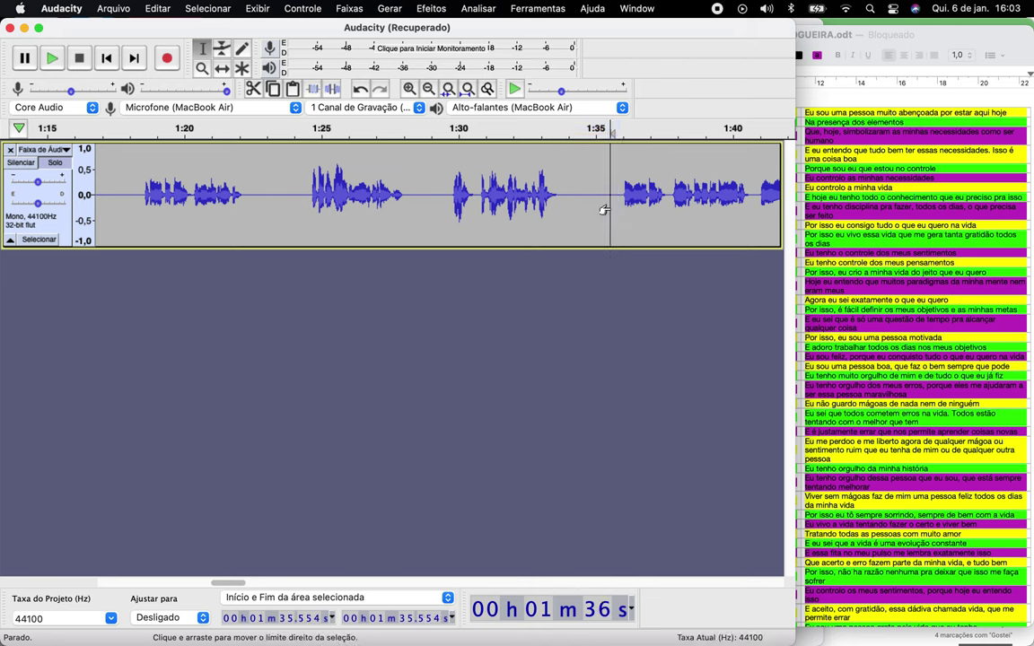
pyautogui.press('space')
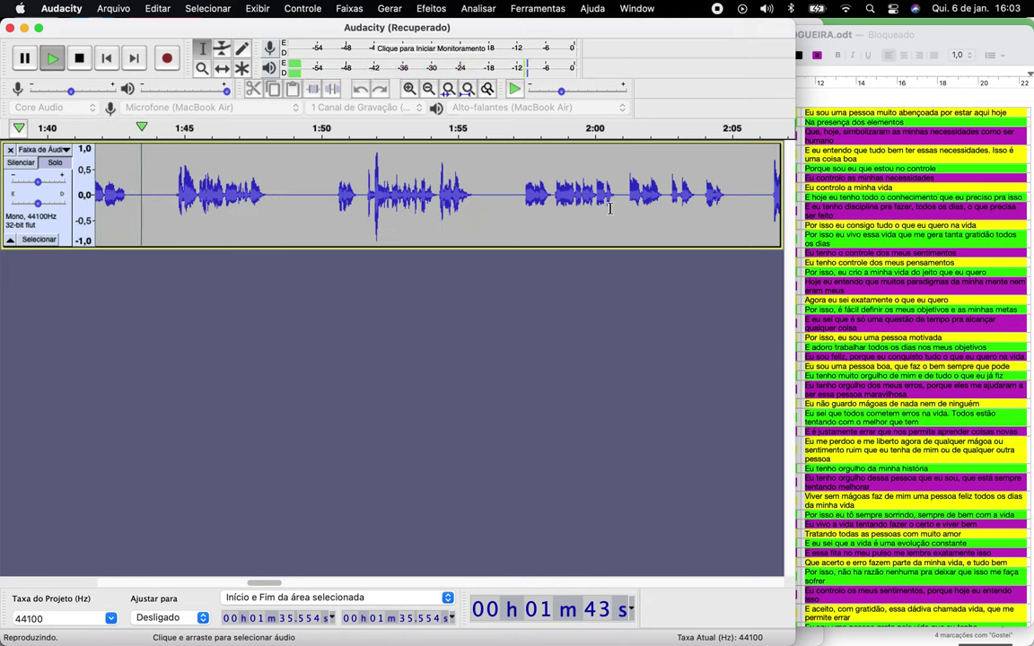
pyautogui.press('space')
# - Select the pause between about 1:43.0 and 1:44.7 to gauge its length, and listen to the phrase from about 1:44.4
pyautogui.moveTo(130, 194); pyautogui.dragTo(174, 213)
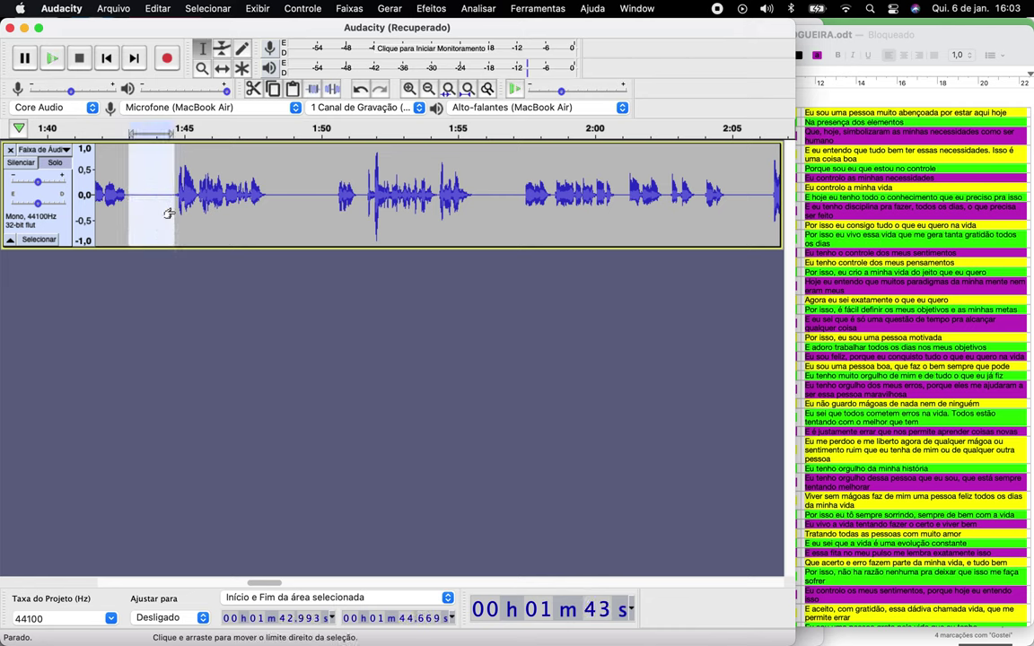
pyautogui.click(166, 210)
pyautogui.press('space')
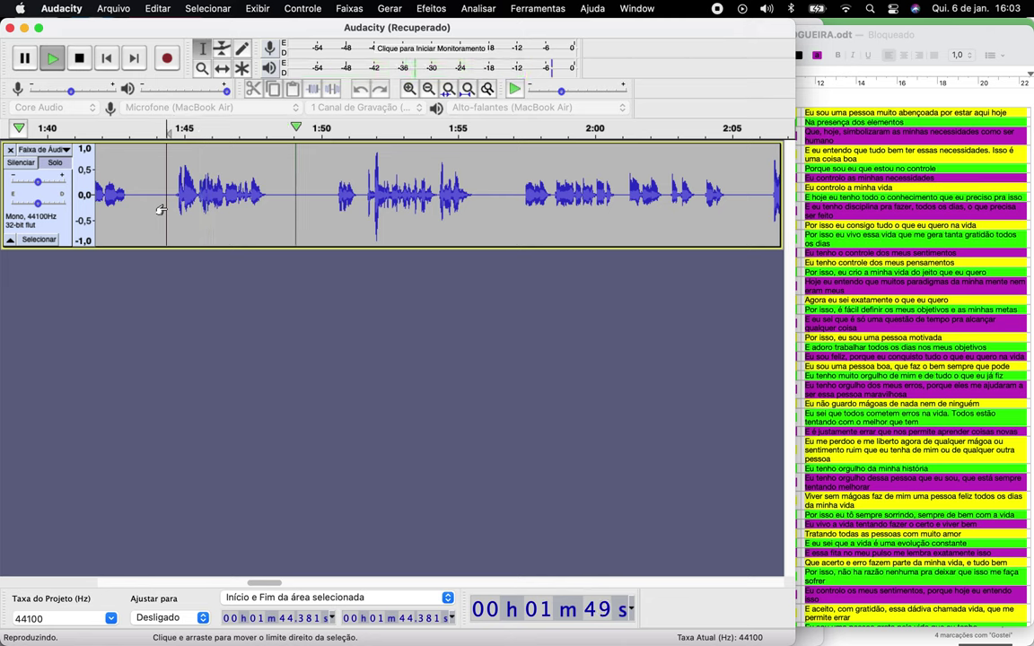
pyautogui.press('space')
# - Gauge the pauses starting at about 1:48.2, 1:55.6 and 2:04.9, and play the track from about 1:50.4
pyautogui.moveTo(270, 199); pyautogui.dragTo(332, 215)
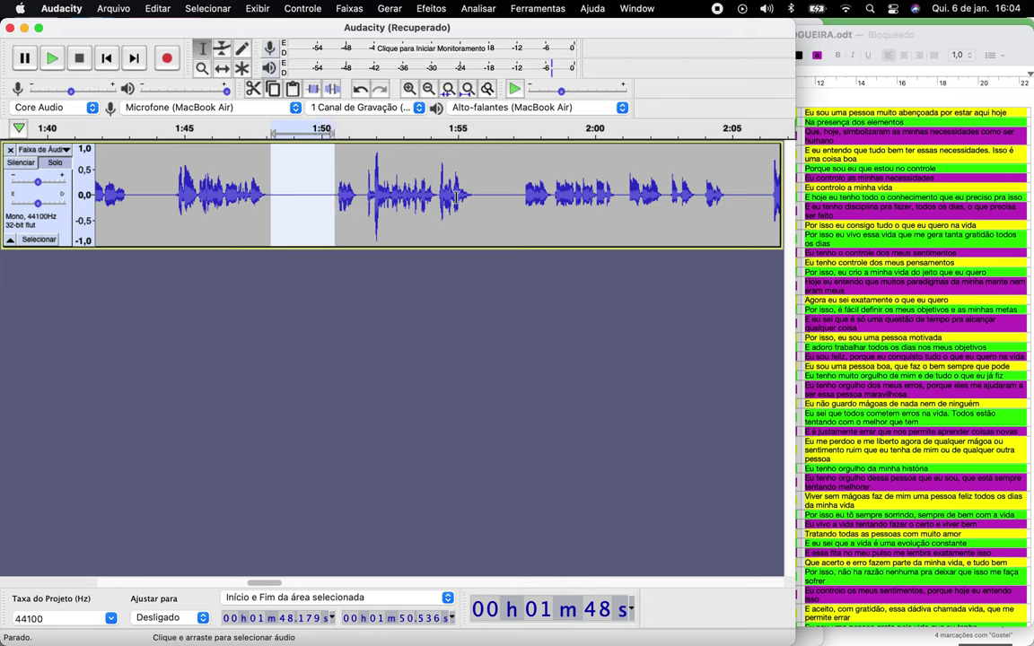
pyautogui.moveTo(476, 198); pyautogui.dragTo(520, 218)
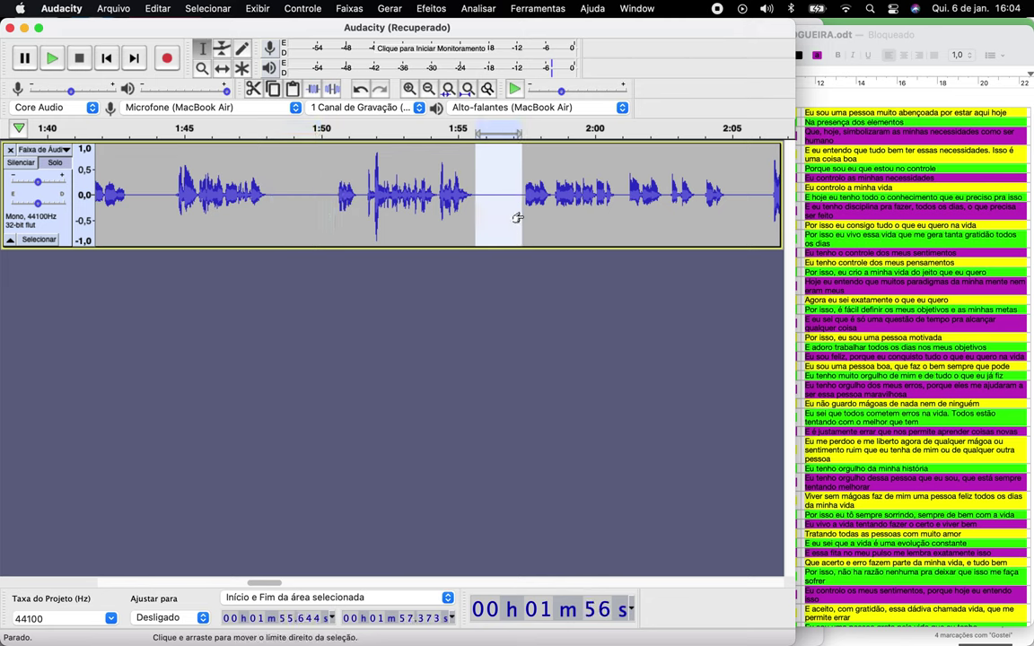
pyautogui.moveTo(729, 197); pyautogui.dragTo(764, 212)
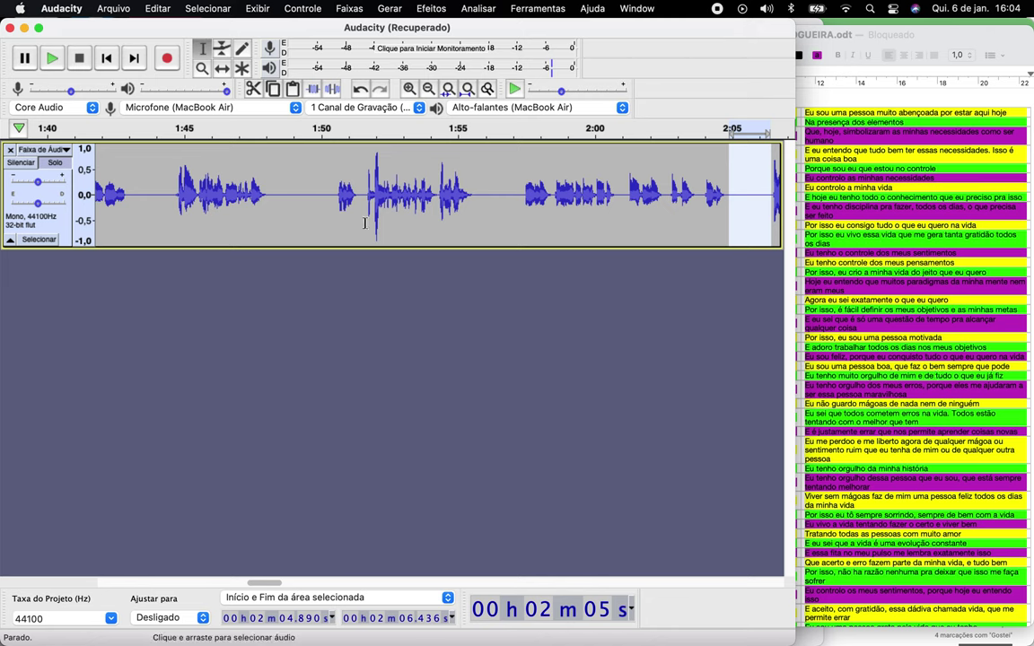
pyautogui.click(331, 198)
pyautogui.press('space')
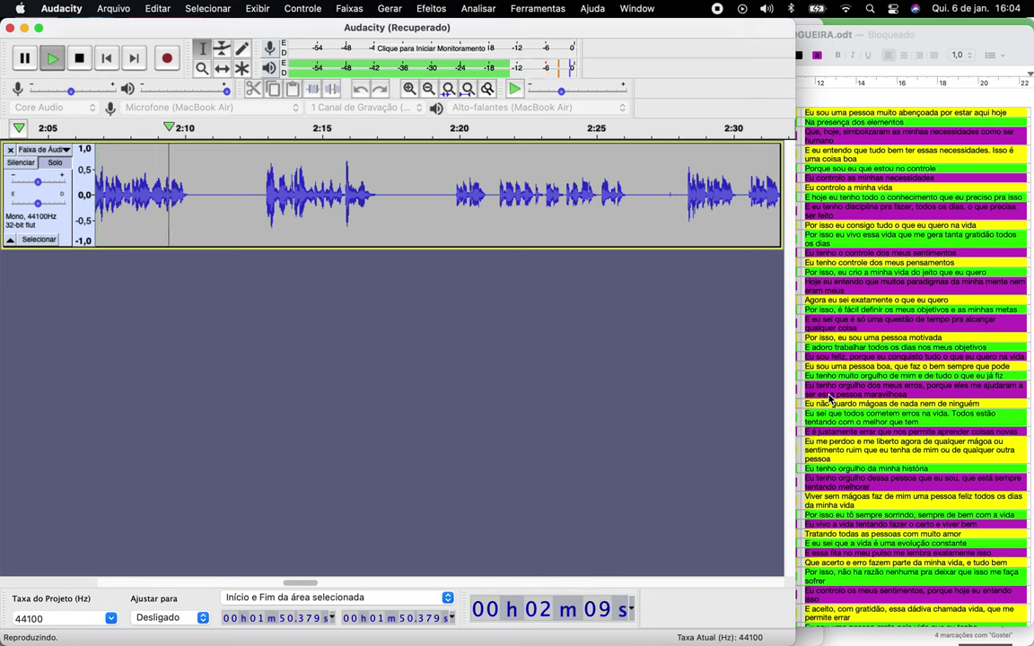
pyautogui.press('space')
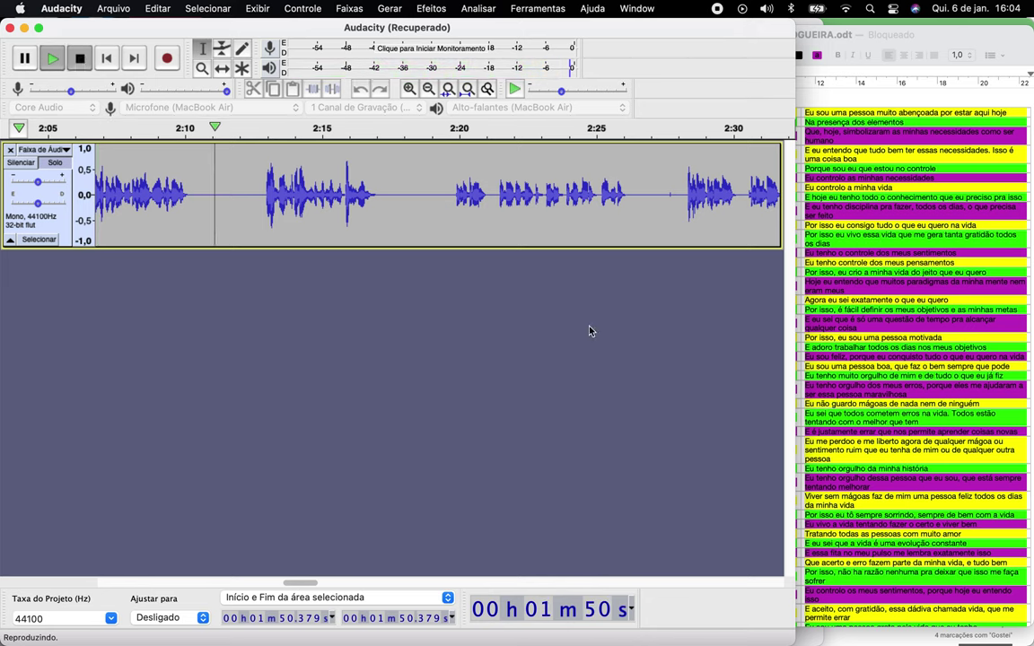
# - Gauge the pauses starting at about 2:10.2, 2:17.1 and 2:26.2, and play the track from about 2:07.3
pyautogui.moveTo(192, 195); pyautogui.dragTo(262, 223)
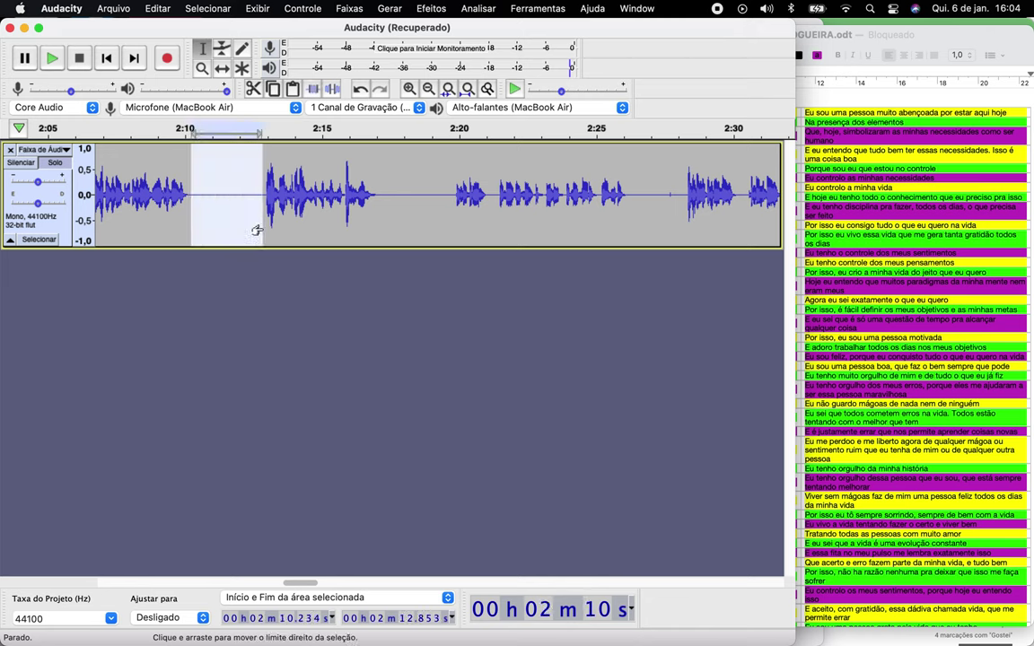
pyautogui.moveTo(380, 199); pyautogui.dragTo(450, 222)
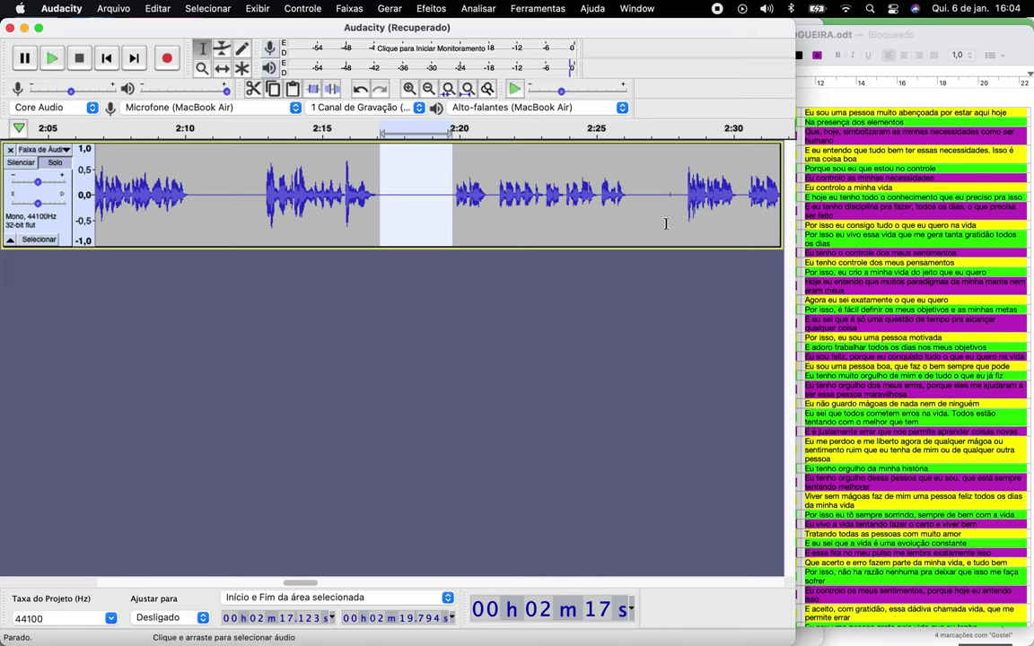
pyautogui.moveTo(630, 194); pyautogui.dragTo(685, 215)
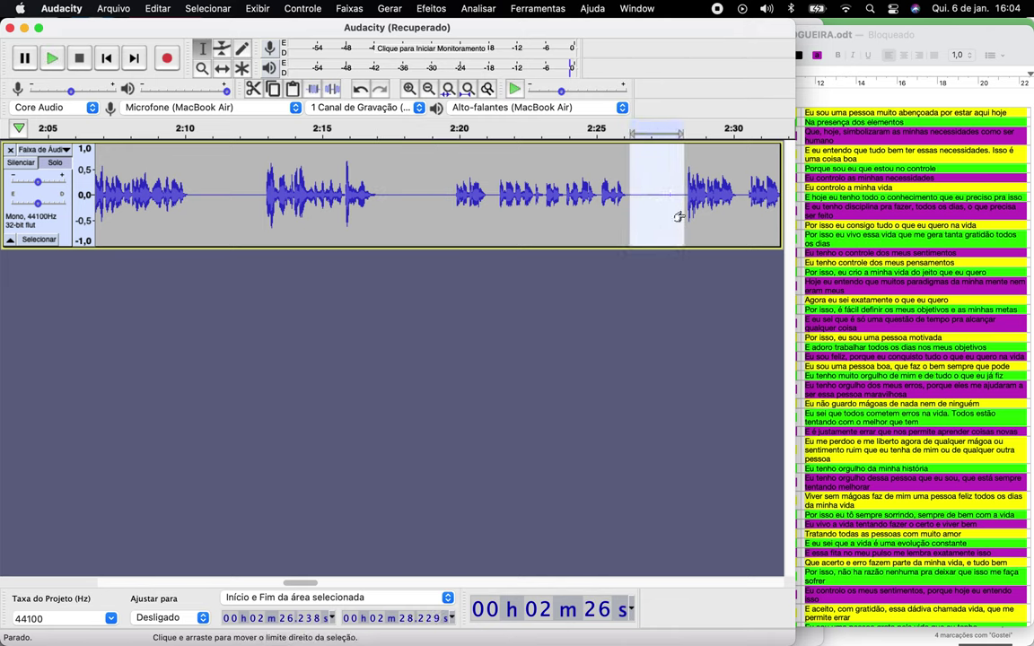
pyautogui.click(110, 191)
pyautogui.press('space')
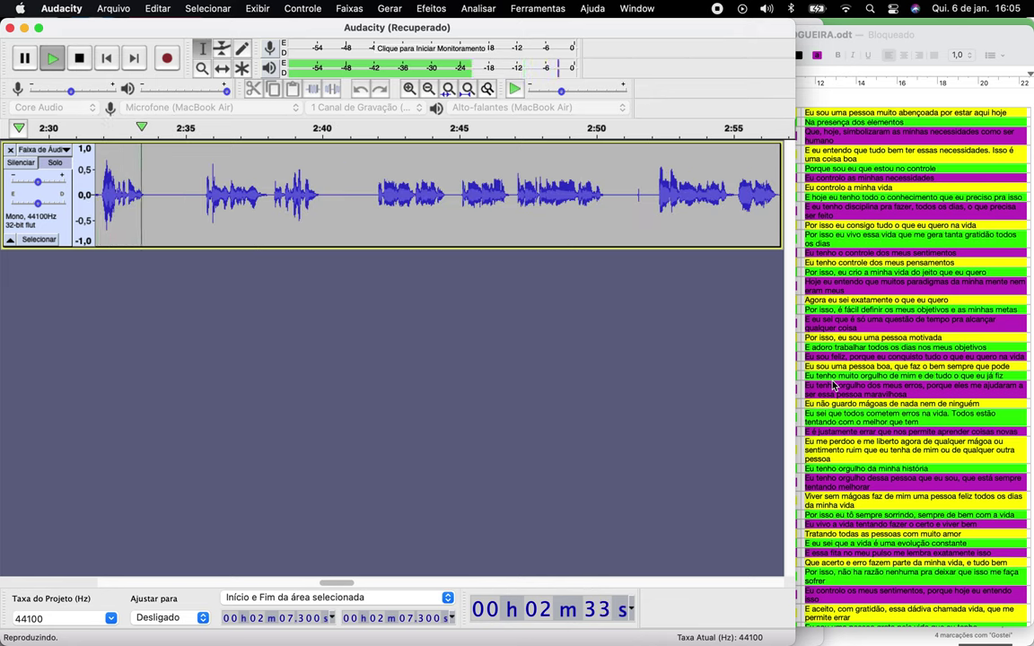
pyautogui.press('space')
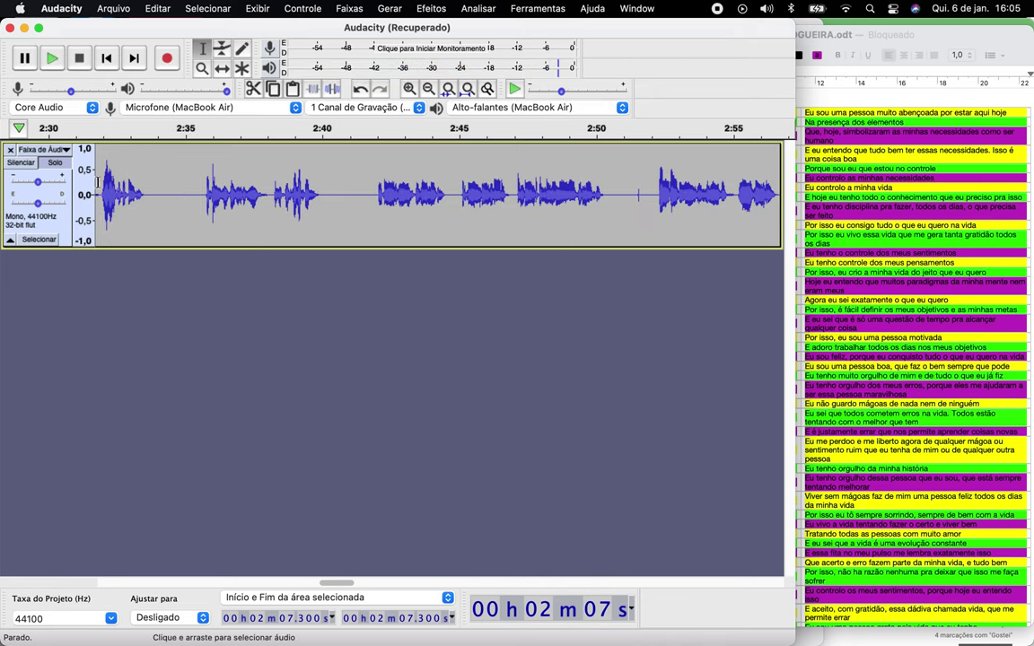
# - Gauge the pauses starting at about 2:33.7, 2:40.0 and 2:50.5, and play the track from about 2:32.3
pyautogui.moveTo(149, 195); pyautogui.dragTo(200, 207)
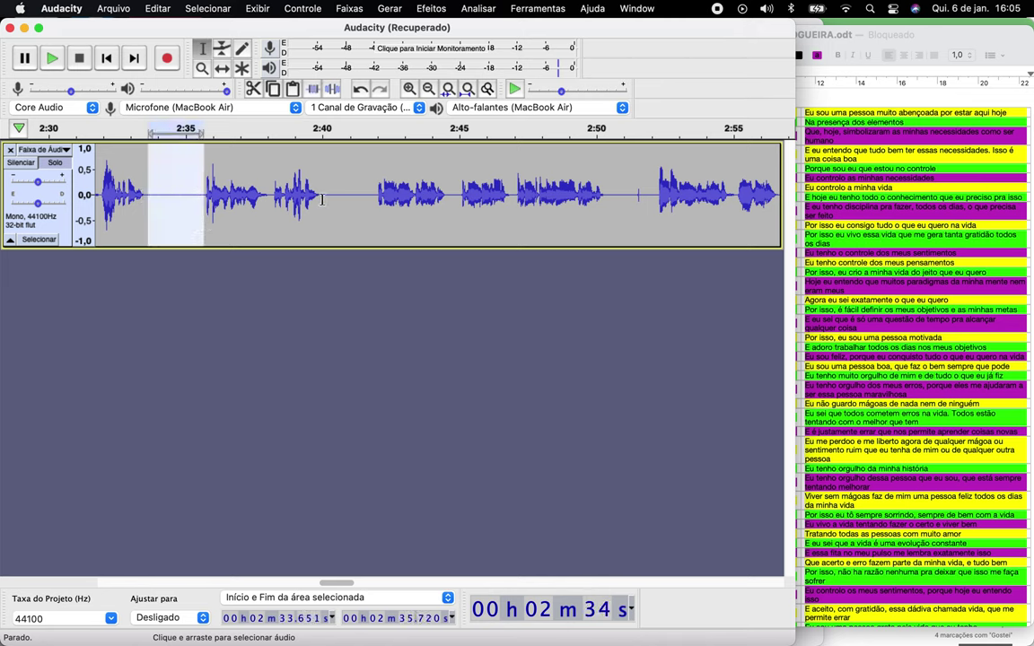
pyautogui.moveTo(322, 200); pyautogui.dragTo(373, 214)
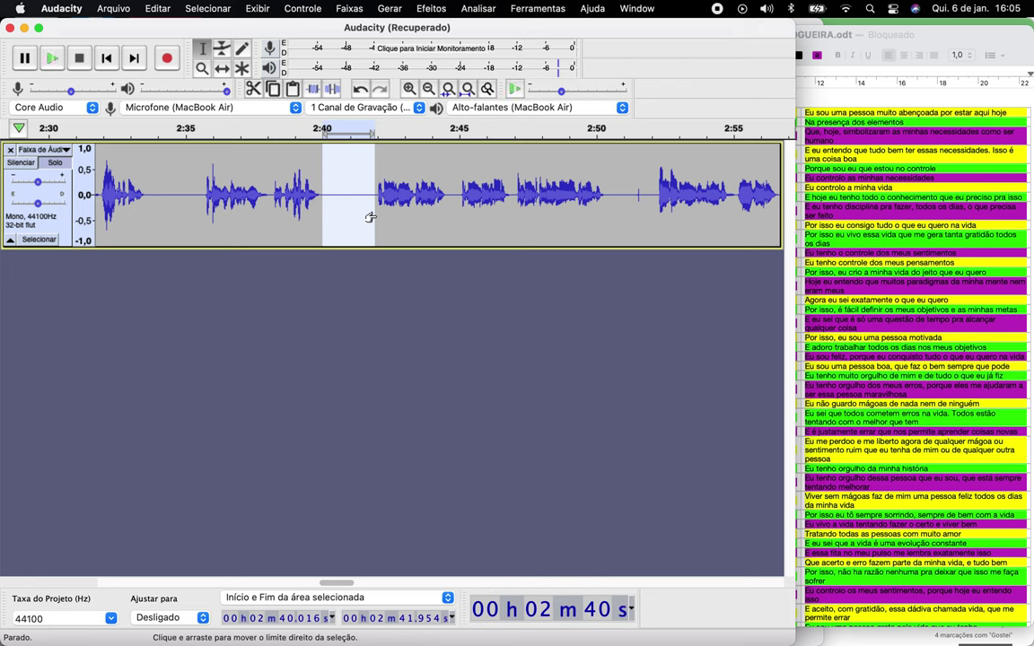
pyautogui.moveTo(608, 195); pyautogui.dragTo(654, 212)
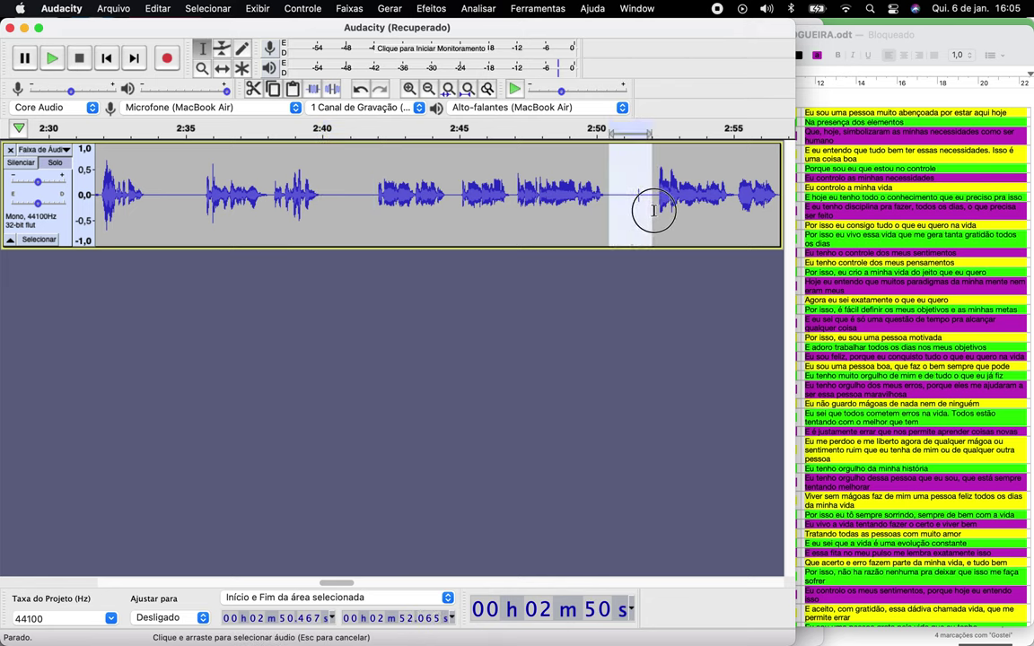
pyautogui.click(110, 186)
pyautogui.press('space')
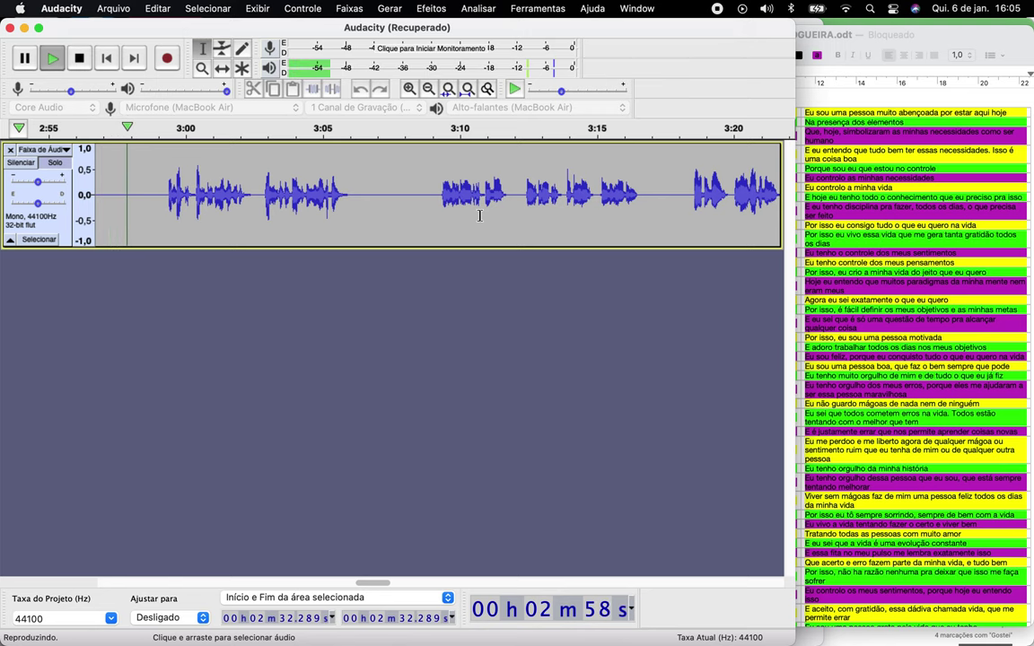
pyautogui.press('space')
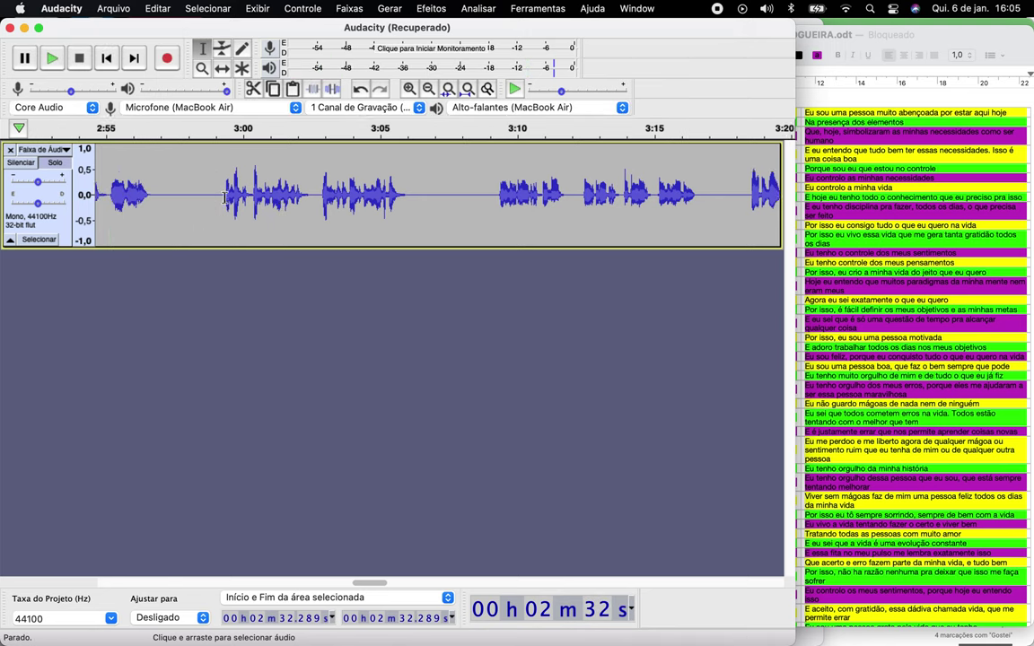
# - Gauge the pauses at about 2:56.7 to 2:59.2 and 3:06.1 to 3:09.1, and listen from about 2:59.1
pyautogui.hscroll(-3, 224, 197)
pyautogui.moveTo(214, 198); pyautogui.dragTo(279, 210)
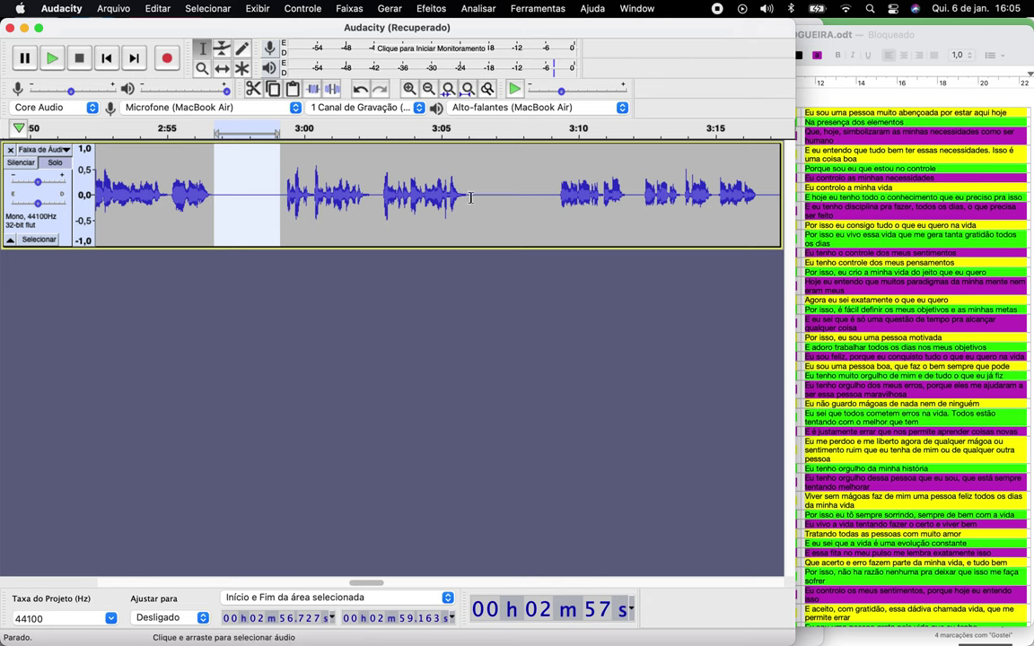
pyautogui.moveTo(470, 197); pyautogui.dragTo(549, 202)
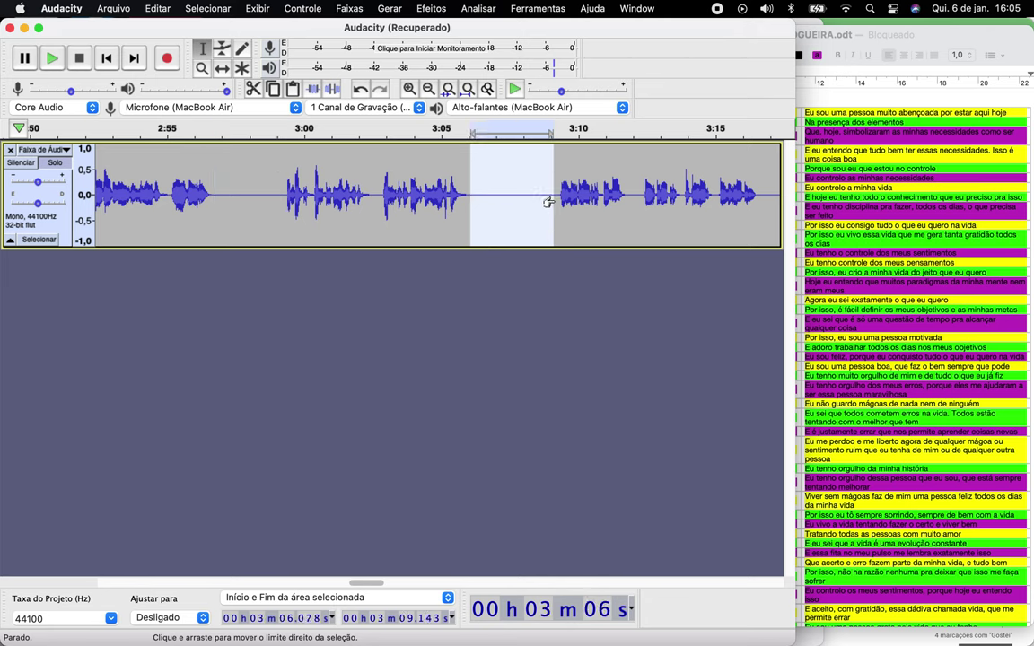
pyautogui.click(277, 198)
pyautogui.press('space')
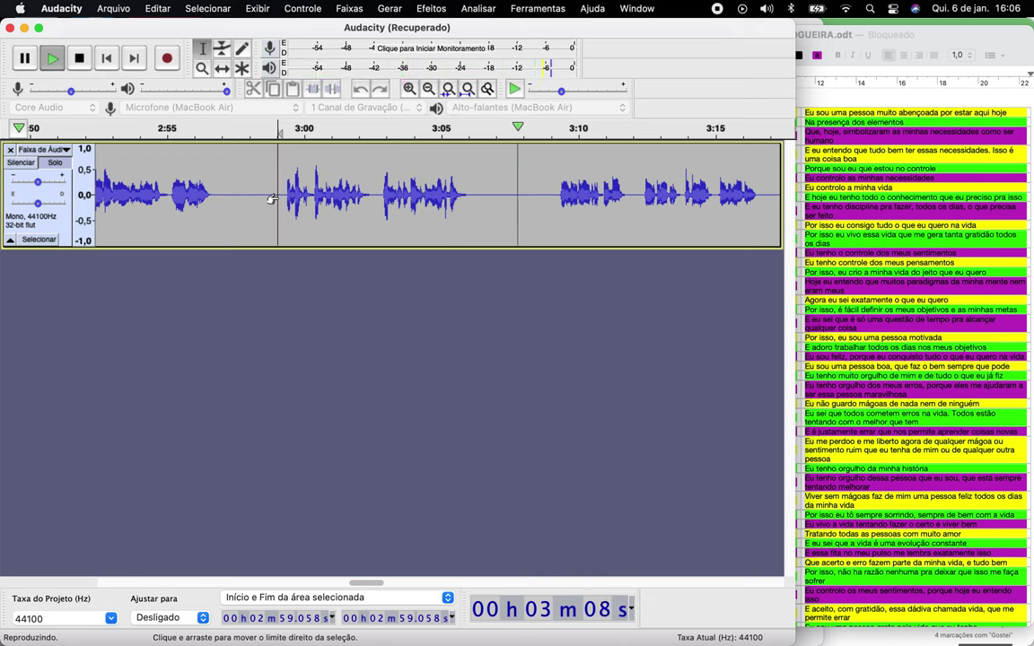
pyautogui.press('space')
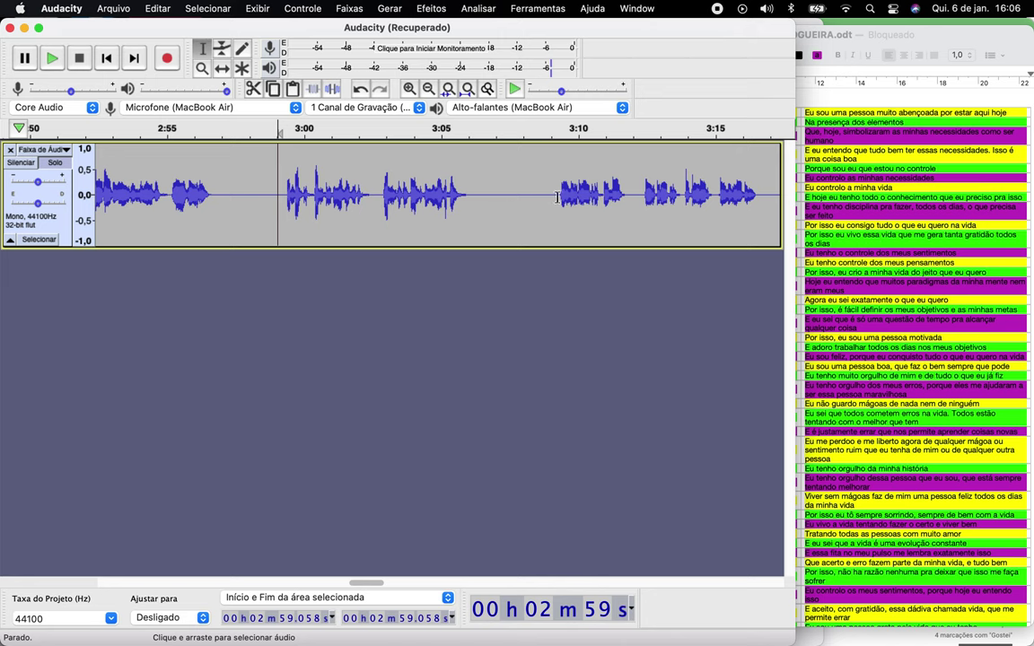
# - Delete about 1 s of the pause at about 3:08.3 and play the track from about 3:04.7
pyautogui.moveTo(558, 198); pyautogui.dragTo(526, 202)
pyautogui.press('Delete')
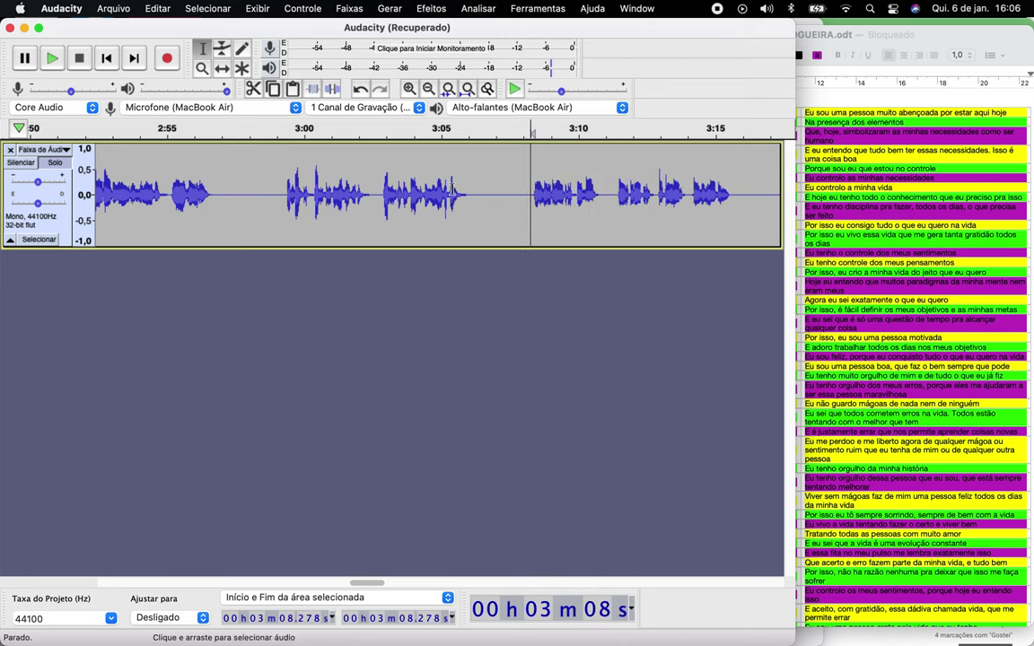
pyautogui.click(434, 192)
pyautogui.press('space')
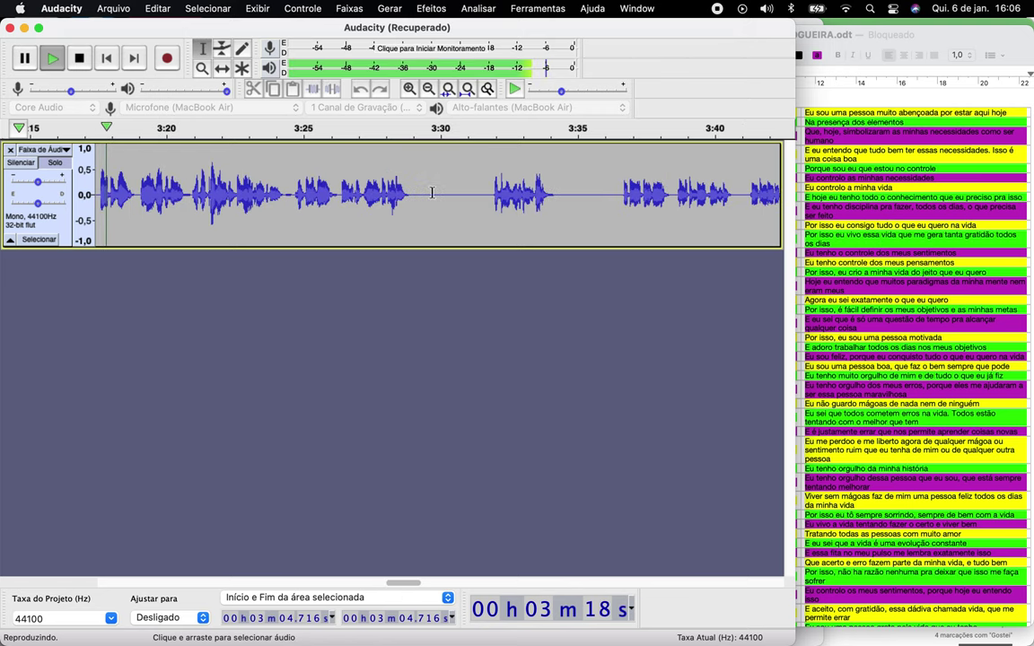
pyautogui.press('space')
# - Select the pause between about 3:15.7 and 3:17.5 to gauge its length, and play the phrases from about 3:17.4
pyautogui.hscroll(-5, 373, 206)
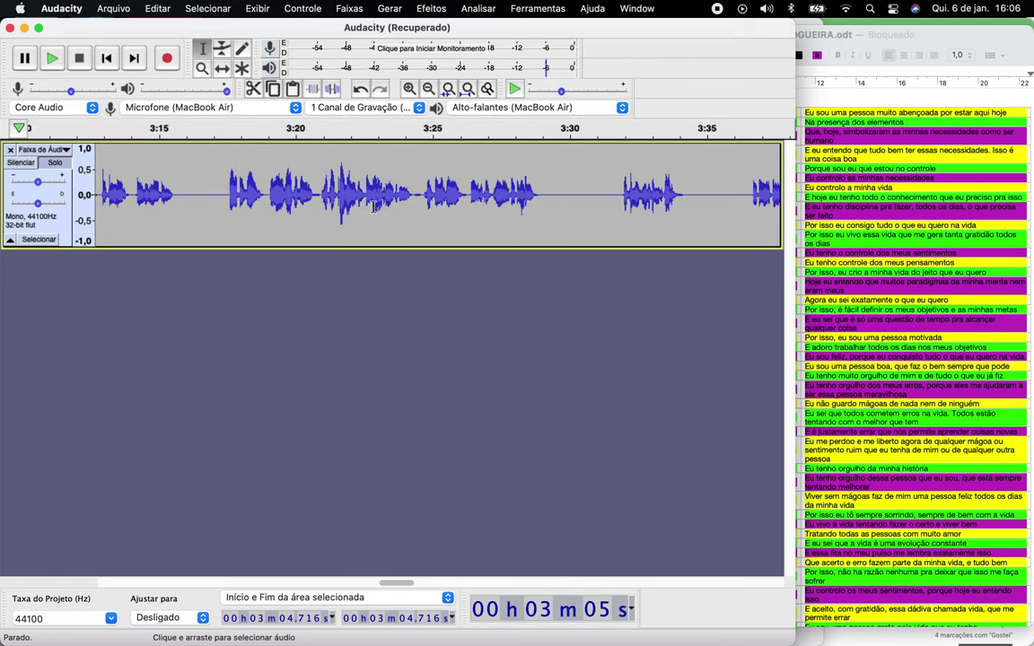
pyautogui.moveTo(183, 198); pyautogui.dragTo(231, 205)
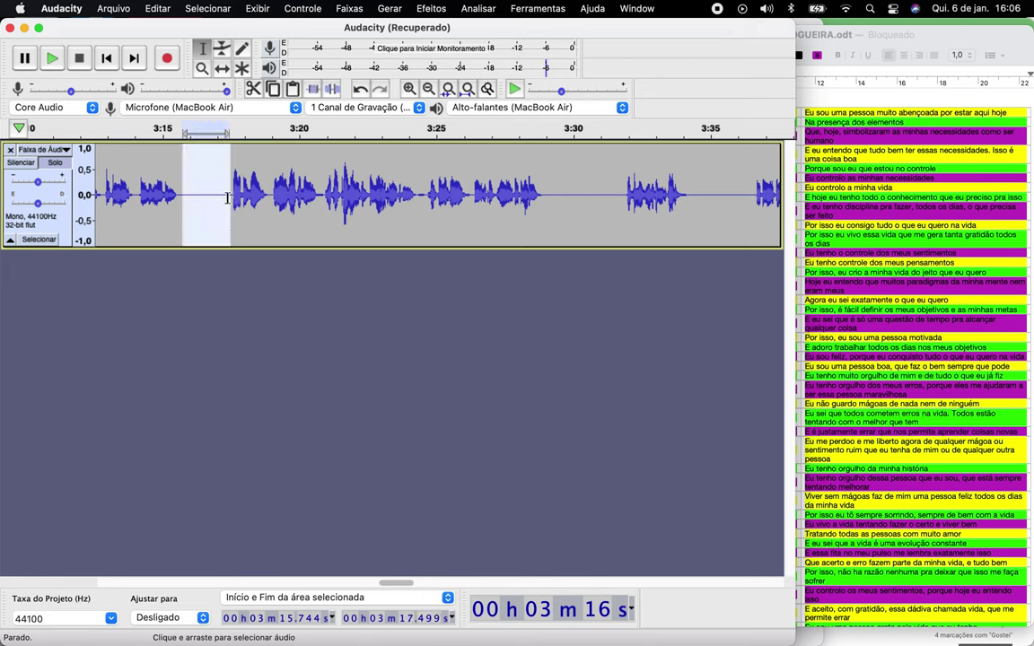
pyautogui.click(227, 198)
pyautogui.press('space')
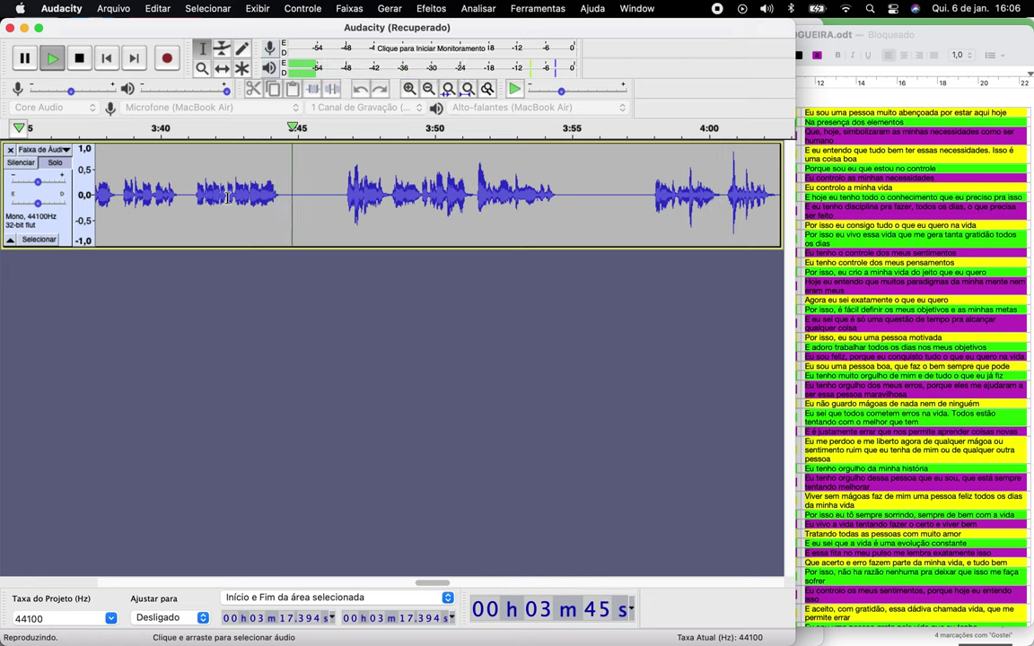
pyautogui.press('space')
# - Gauge the pauses starting at about 3:44.5, 3:28.9 and 3:34.3, and play the track from about 3:46.6
pyautogui.moveTo(285, 201); pyautogui.dragTo(345, 211)
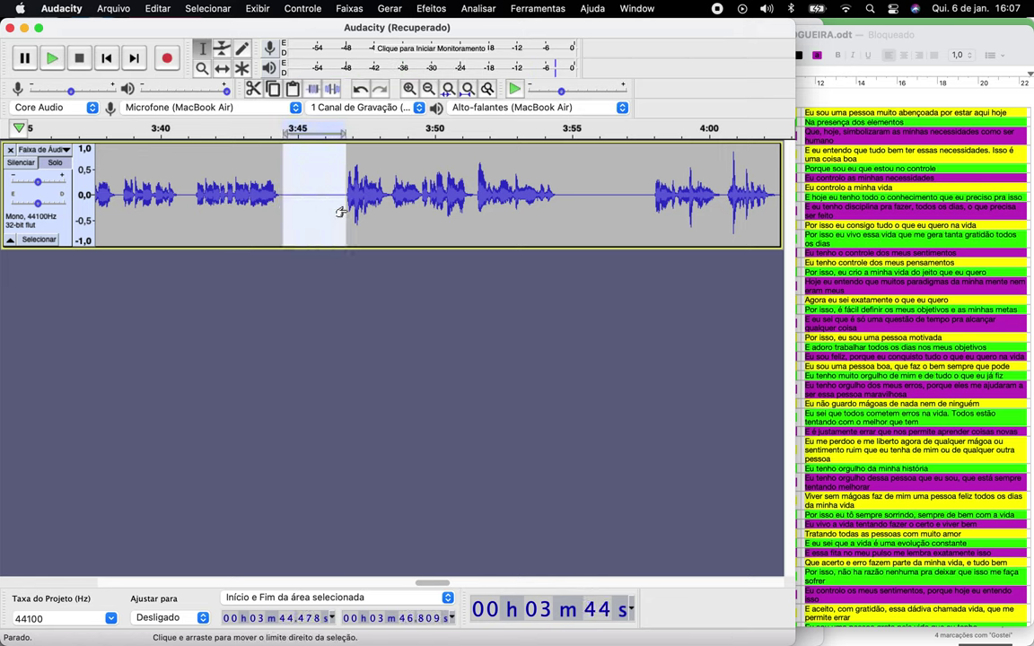
pyautogui.hscroll(-5, 341, 212)
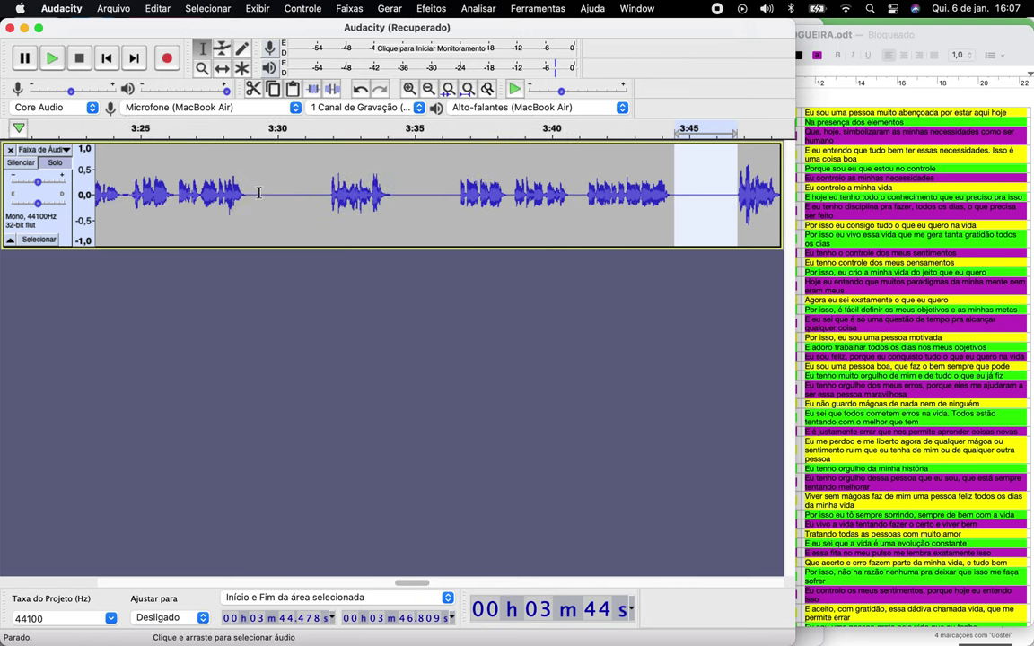
pyautogui.moveTo(246, 194); pyautogui.dragTo(327, 208)
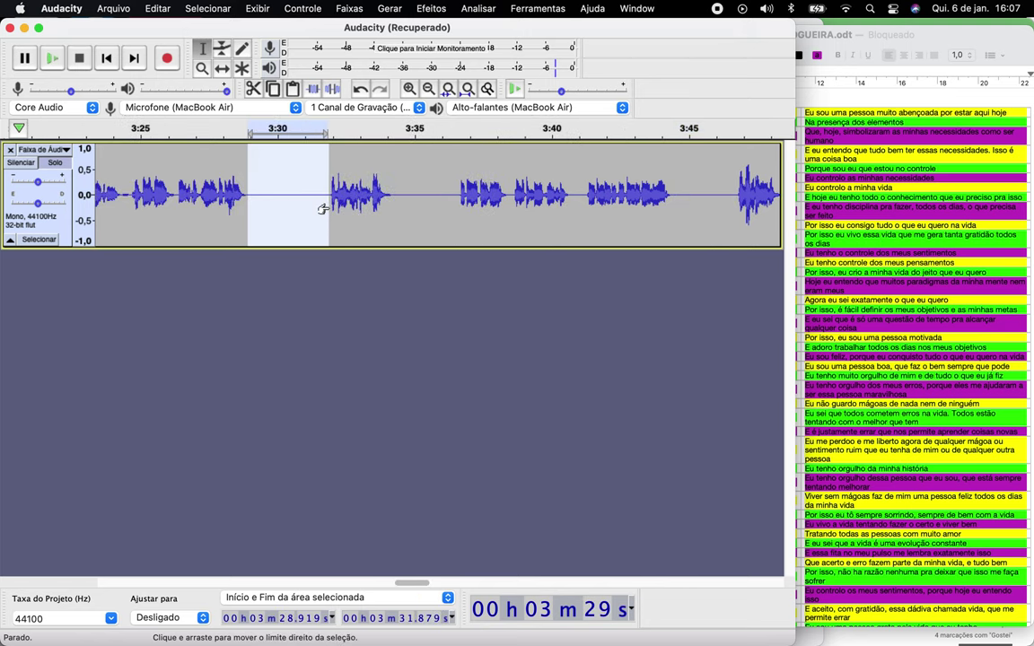
pyautogui.moveTo(396, 199); pyautogui.dragTo(456, 213)
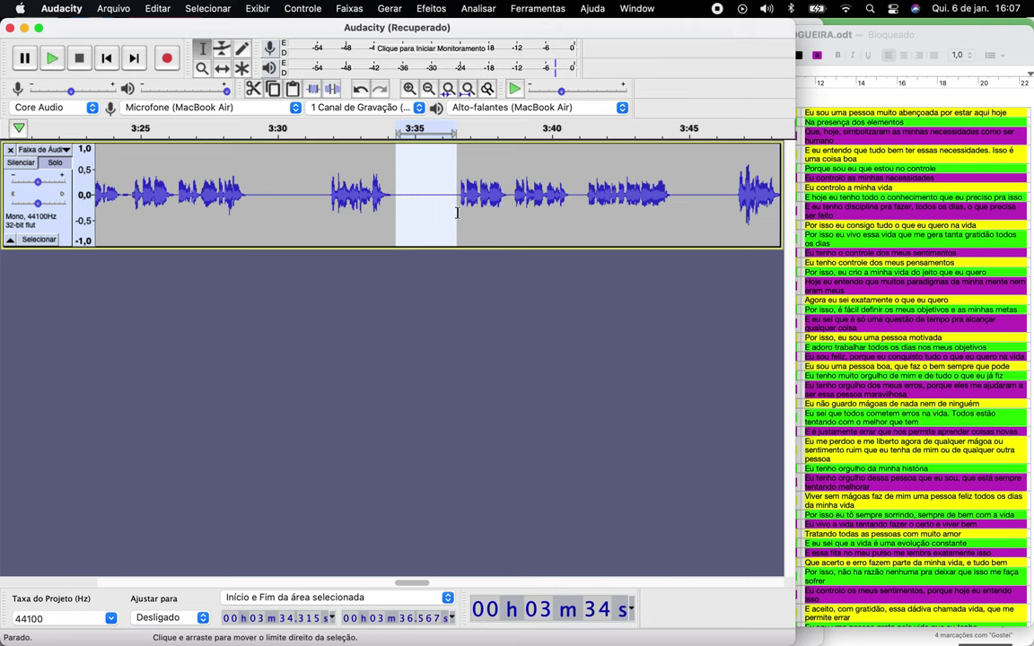
pyautogui.hscroll(3, 457, 212)
pyautogui.click(493, 192)
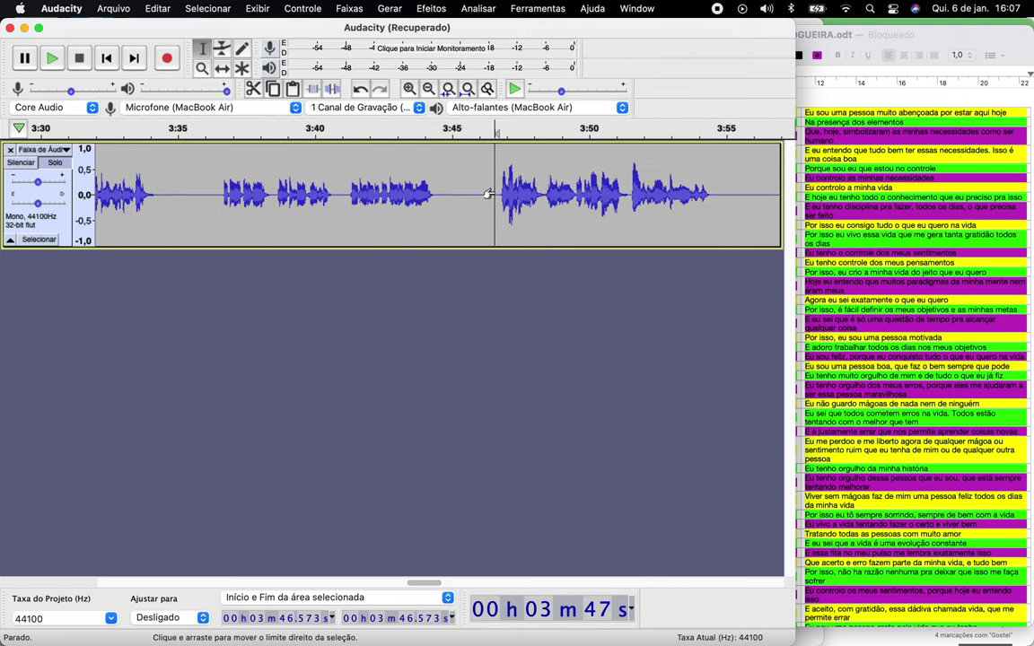
pyautogui.press('space')
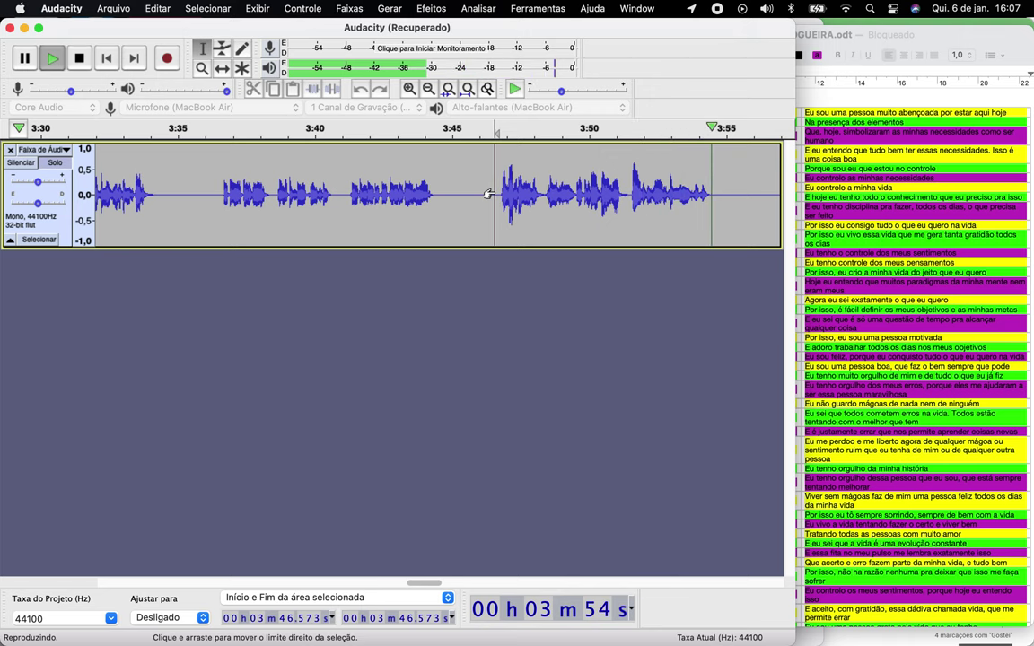
pyautogui.press('space')
# - Gauge the pauses starting at about 3:54.6, 4:02.5 and 4:12.0, and listen from about 3:52.9
pyautogui.hscroll(10, 567, 189)
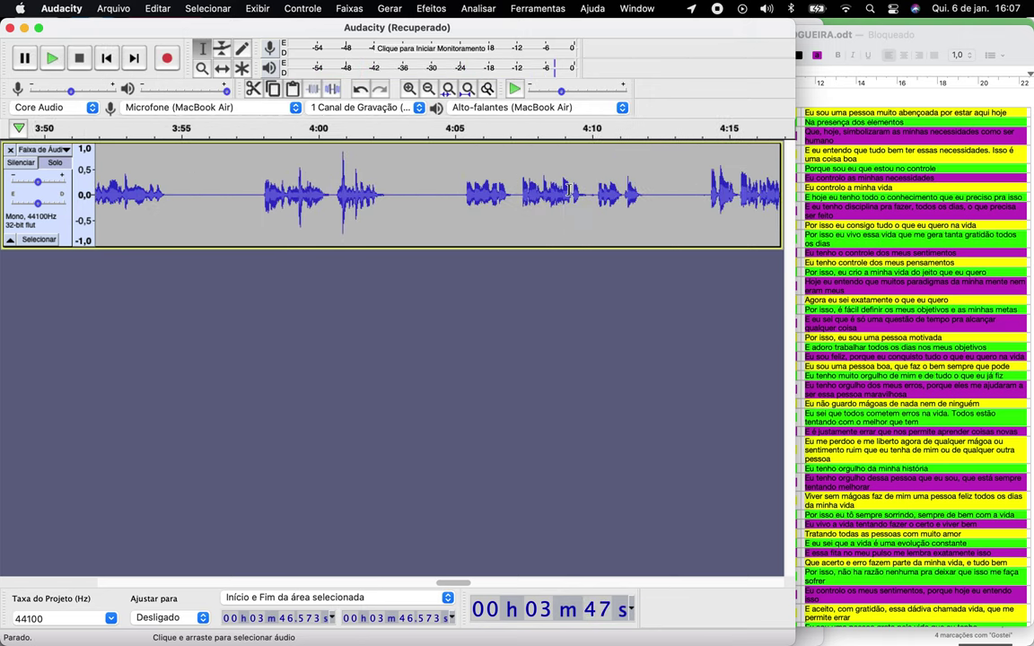
pyautogui.moveTo(170, 198); pyautogui.dragTo(260, 198)
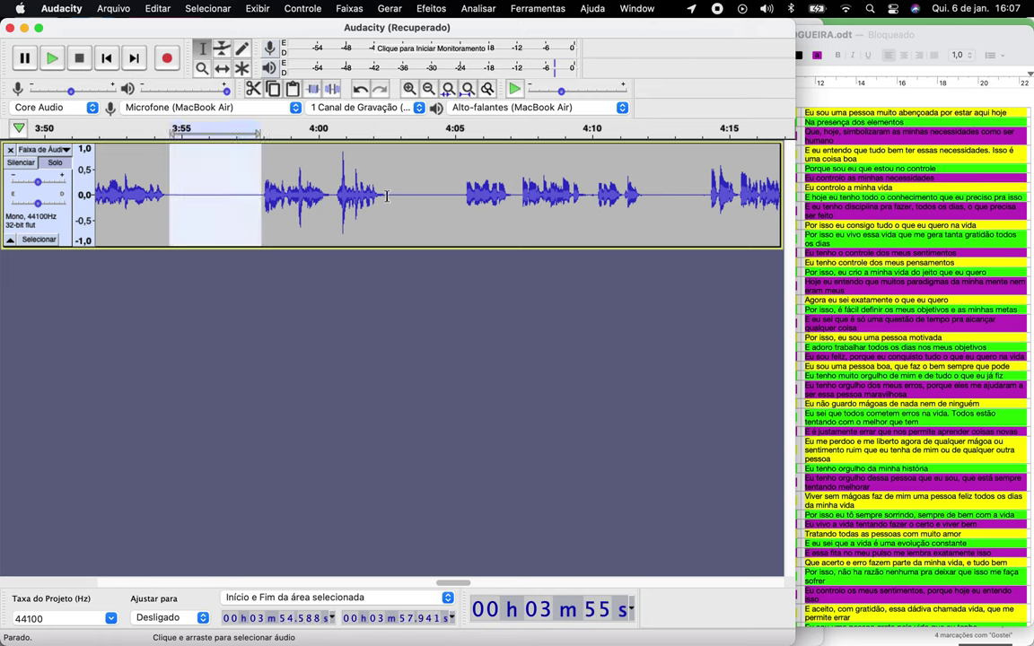
pyautogui.moveTo(387, 196); pyautogui.dragTo(461, 215)
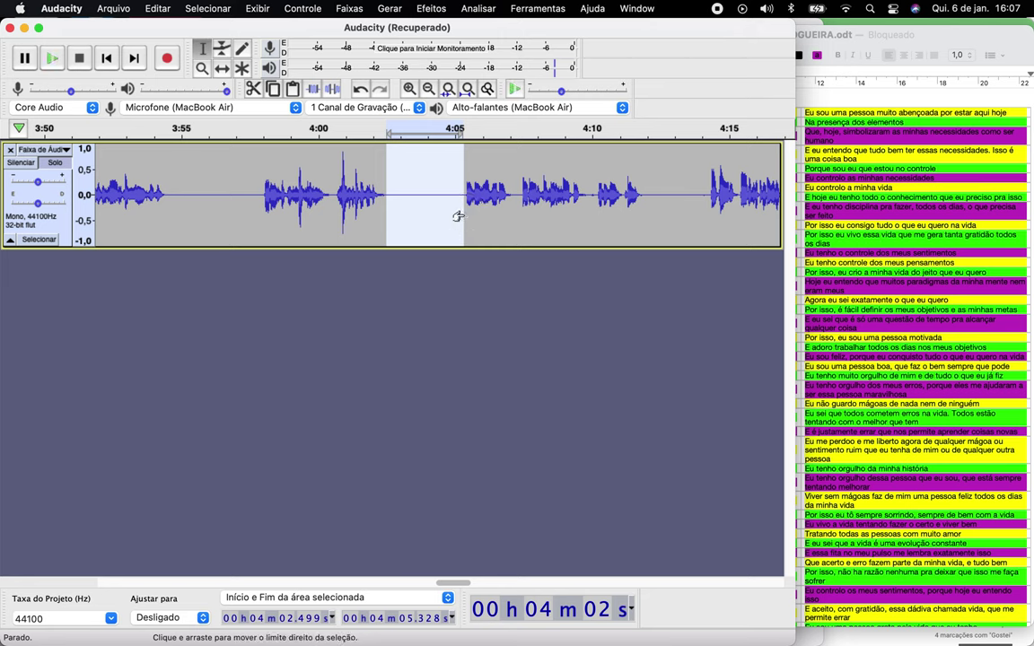
pyautogui.moveTo(646, 199); pyautogui.dragTo(701, 212)
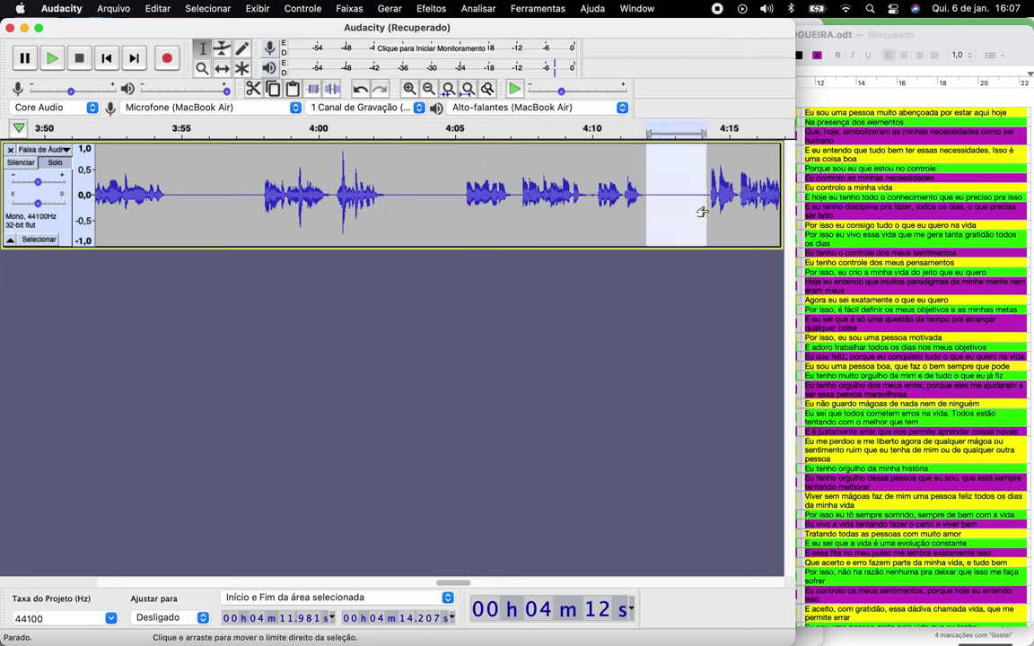
pyautogui.click(120, 194)
pyautogui.press('space')
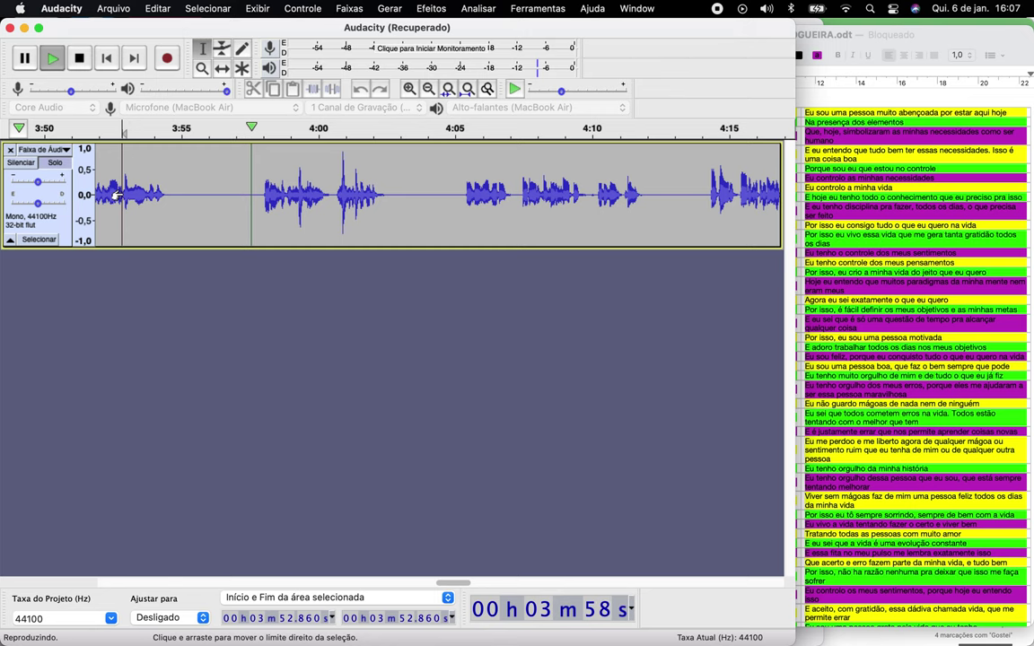
pyautogui.press('space')
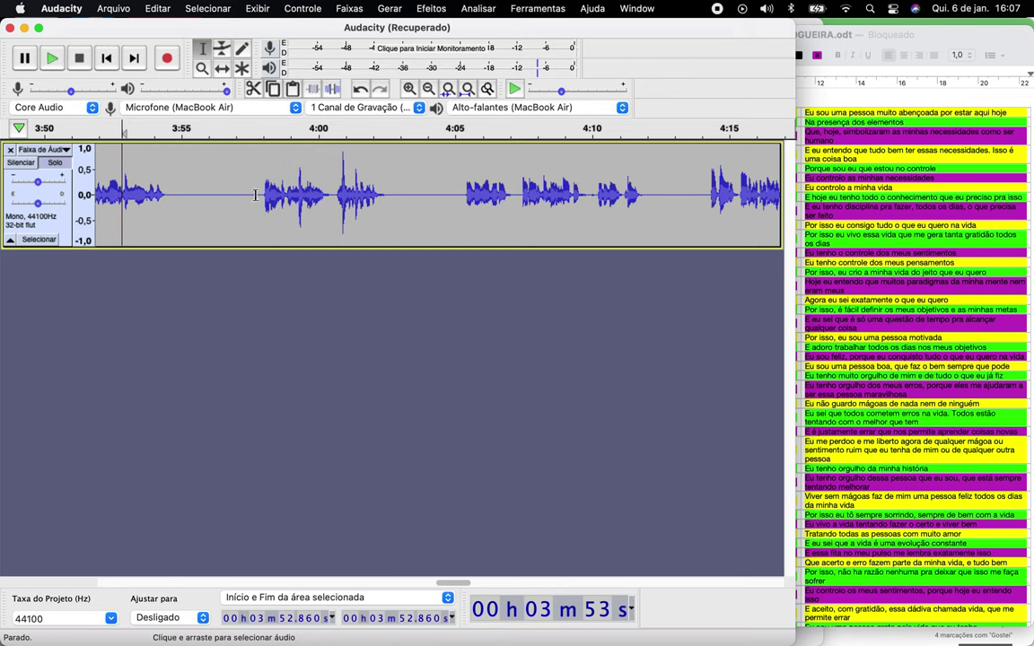
# - Delete about 1.2 s of the pause from about 3:56.5 and play the track from about 3:53.6
pyautogui.moveTo(255, 195); pyautogui.dragTo(223, 195)
pyautogui.press('Delete')
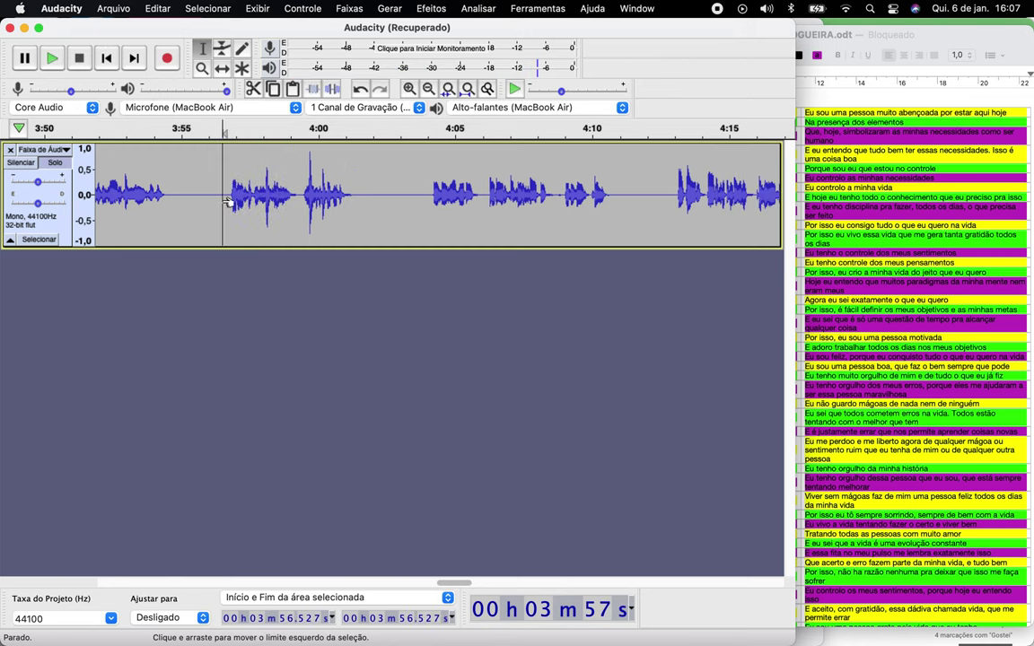
pyautogui.click(143, 186)
pyautogui.press('space')
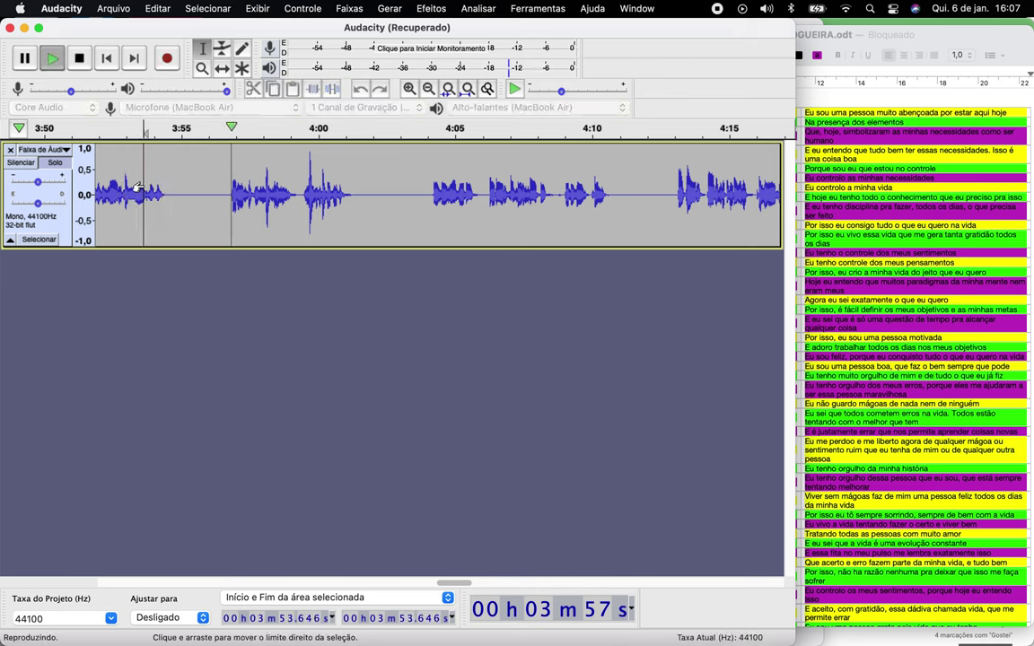
pyautogui.press('space')
# - Trim about 0.4 s more from the same pause at about 3:56.3 and listen from about 3:53.6
pyautogui.moveTo(228, 213); pyautogui.dragTo(217, 216)
pyautogui.click(136, 188)
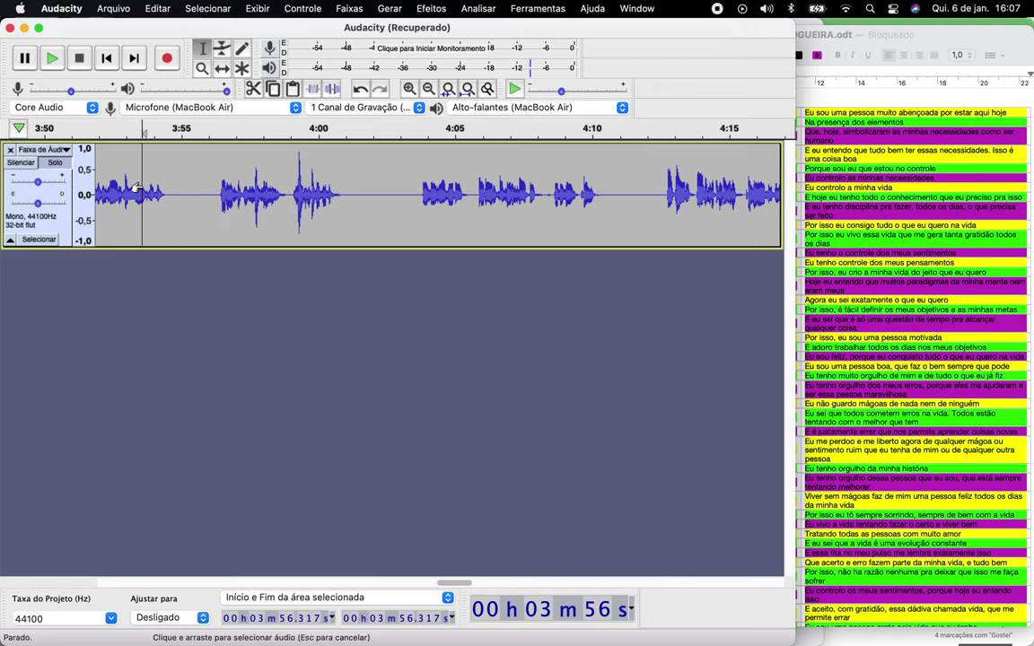
pyautogui.press('space')
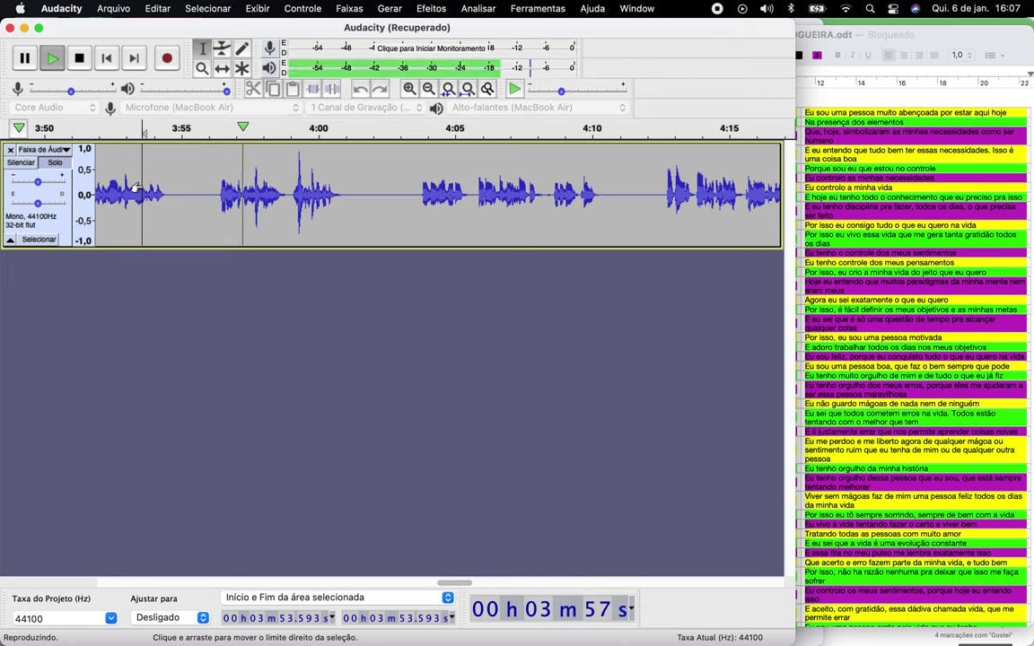
pyautogui.press('space')
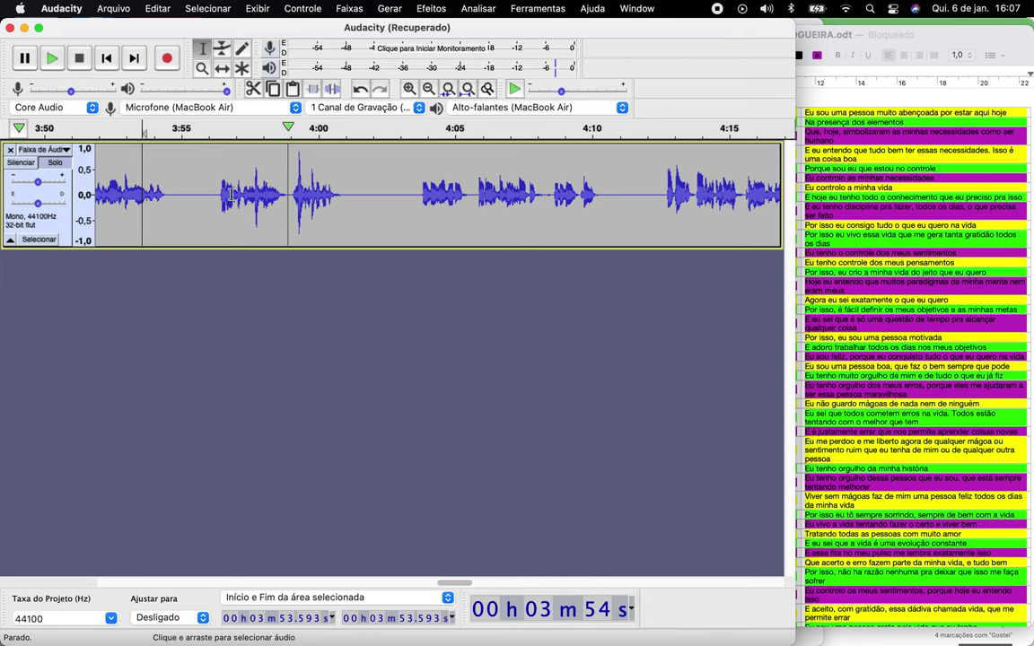
# - Delete about 0.2 s of silence at about 3:56.0 and play the track from about 3:54.0
pyautogui.moveTo(213, 201); pyautogui.dragTo(208, 203)
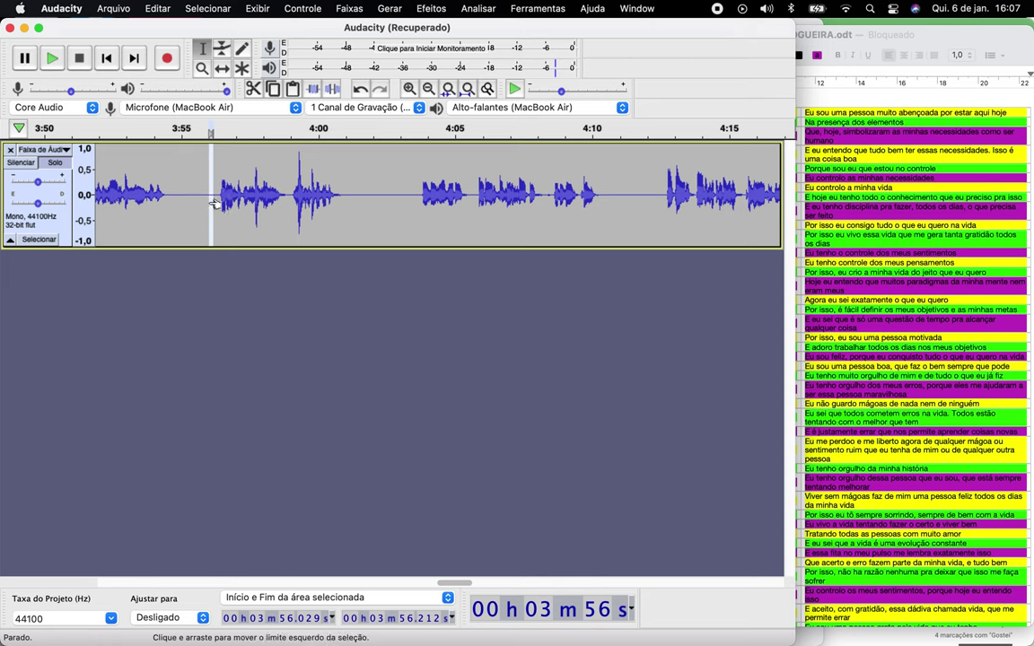
pyautogui.press('Delete')
pyautogui.click(152, 199)
pyautogui.press('space')
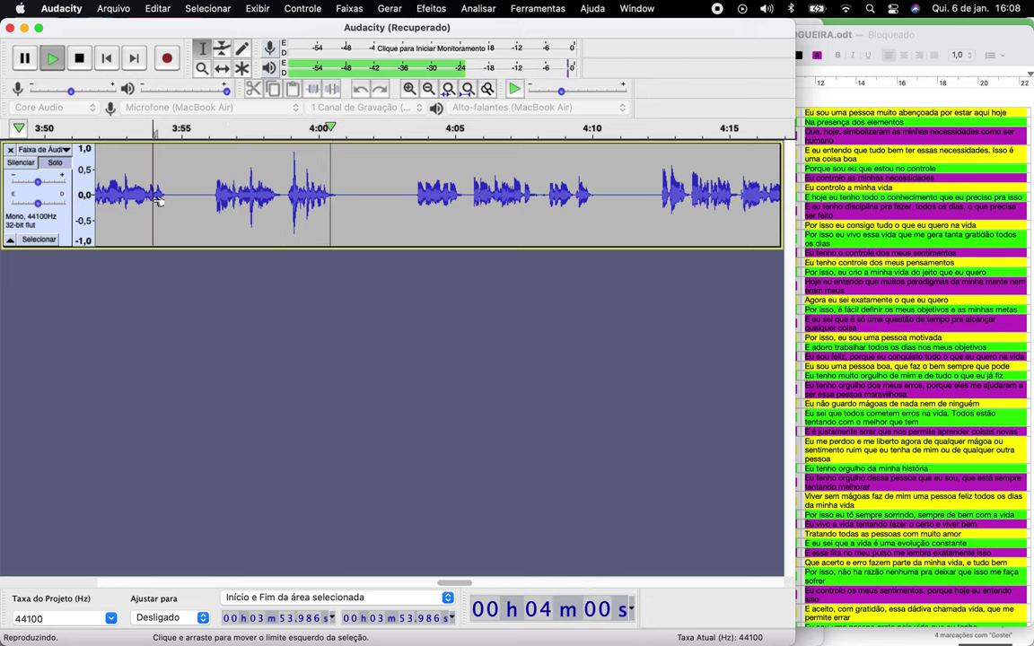
pyautogui.press('space')
# - Gauge the pauses at about 4:00.7 to 4:03.5 and 4:10.2 to 4:12.4, and listen from about 3:59.3 while following the script's final lines
pyautogui.moveTo(338, 196); pyautogui.dragTo(412, 213)
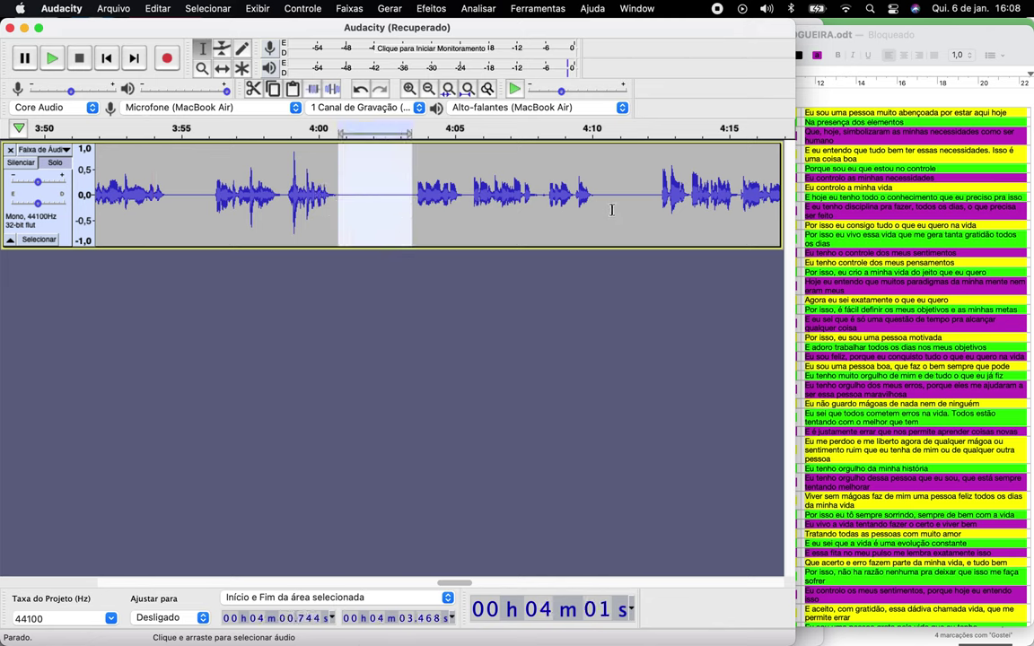
pyautogui.moveTo(595, 198); pyautogui.dragTo(652, 212)
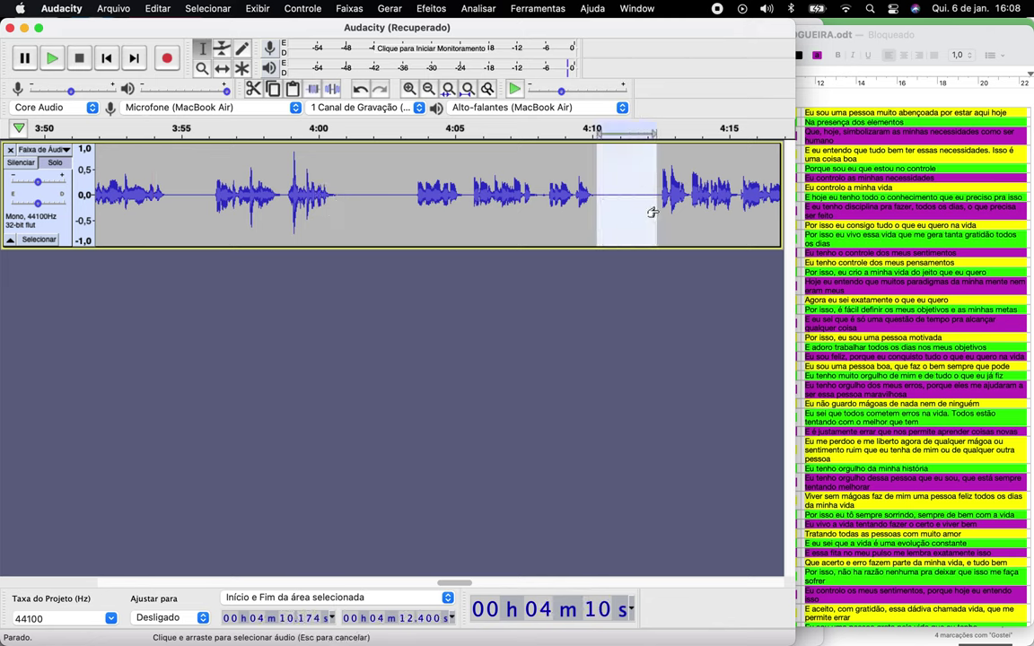
pyautogui.click(298, 189)
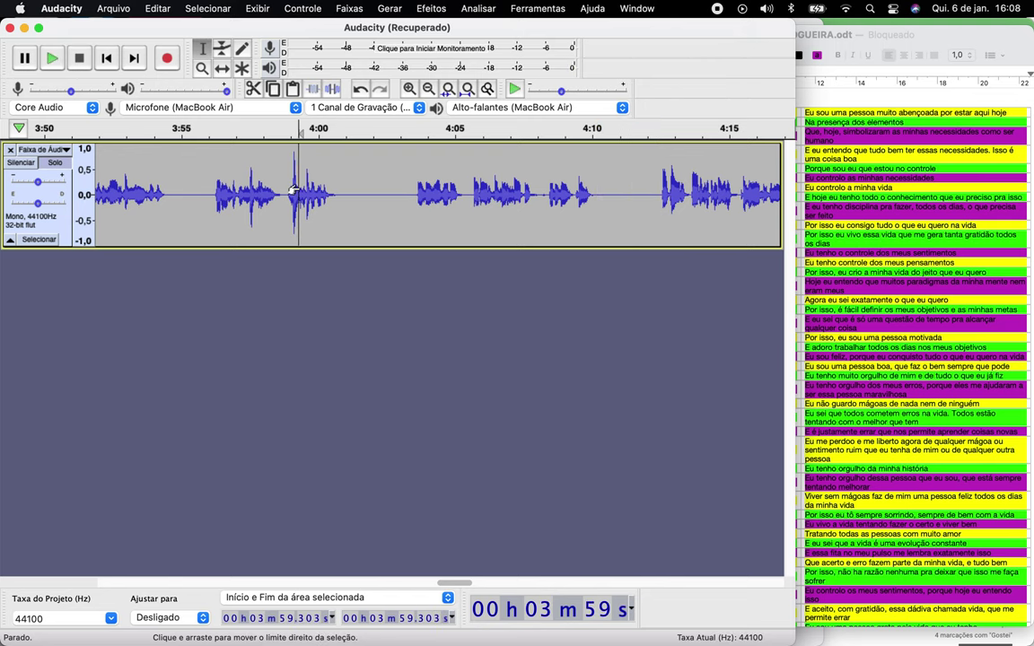
pyautogui.press('space')
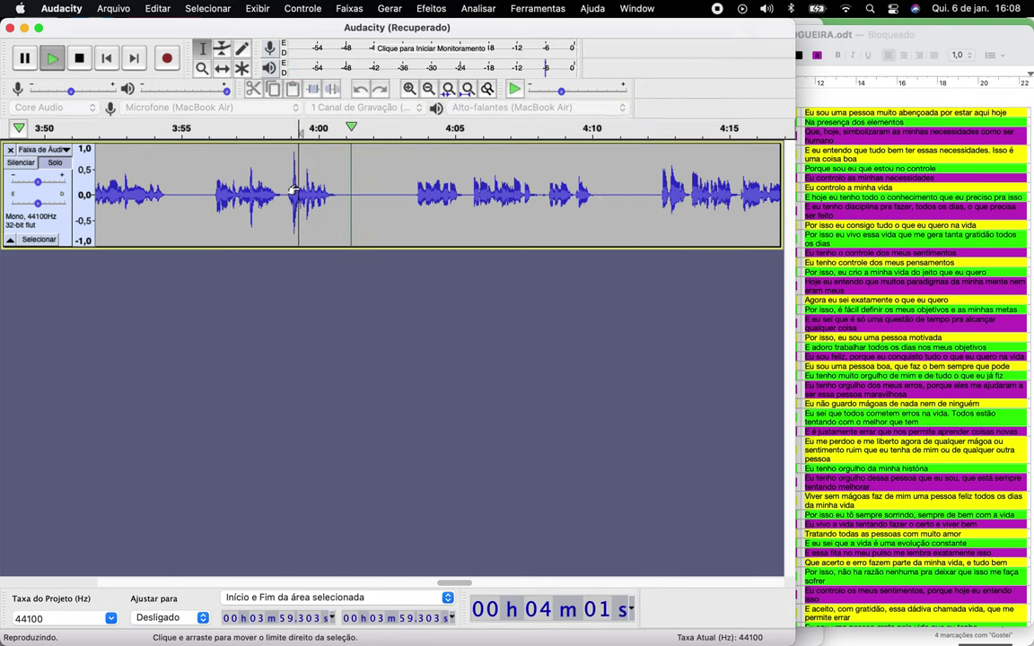
pyautogui.scroll(-1, 870, 446)
pyautogui.scroll(-10, 870, 446)
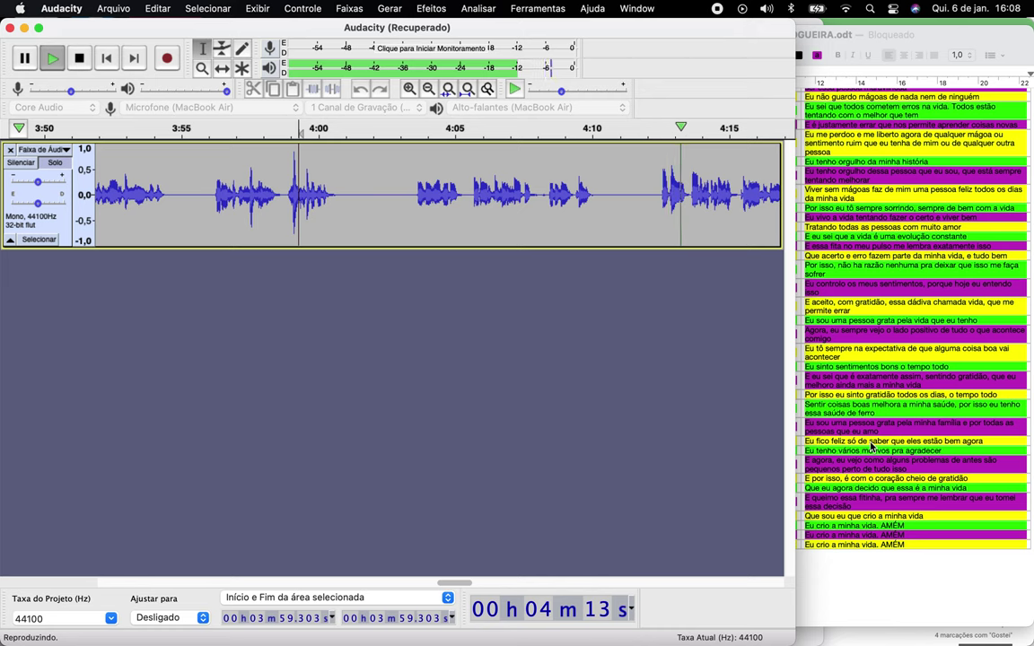
pyautogui.press('space')
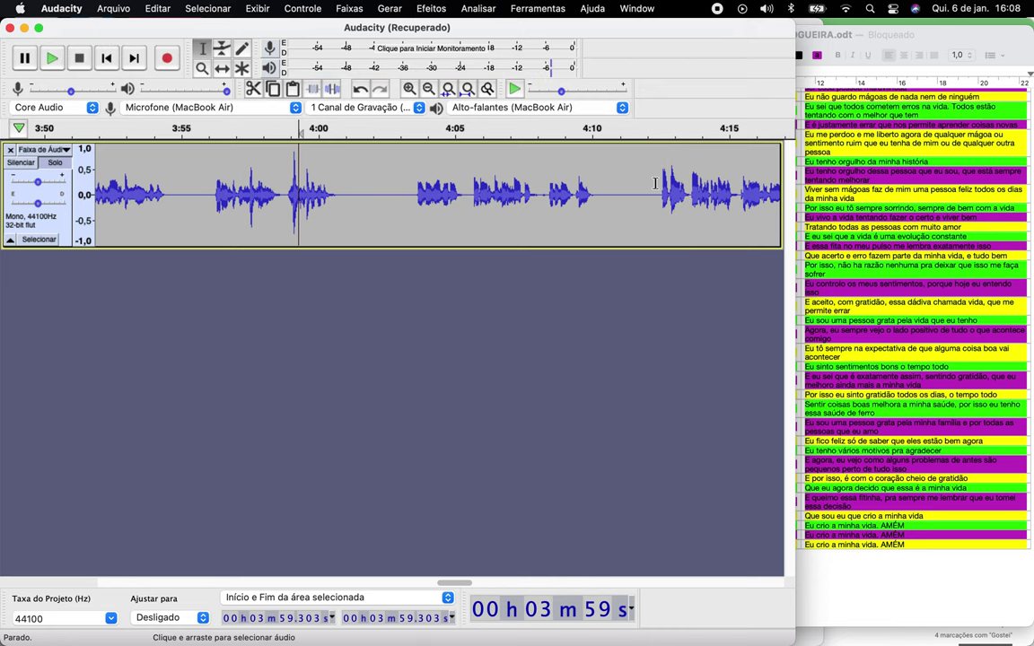
# - Delete about 0.6 s of the pause at about 4:11.8 and place the cursor at about 4:09.4
pyautogui.moveTo(658, 195); pyautogui.dragTo(644, 197)
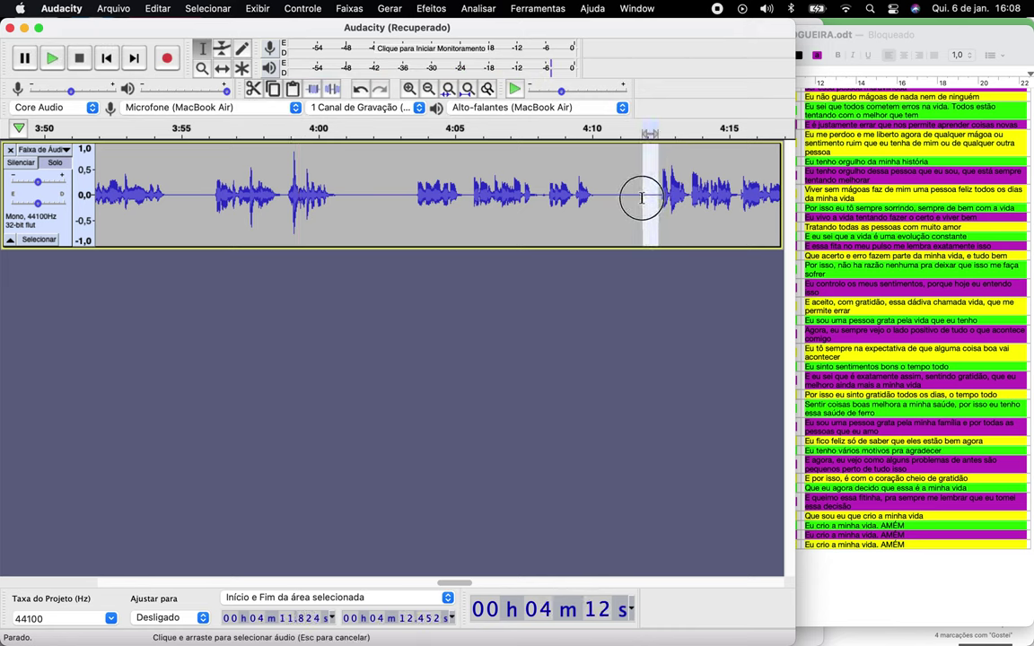
pyautogui.click(642, 198)
pyautogui.click(576, 195)
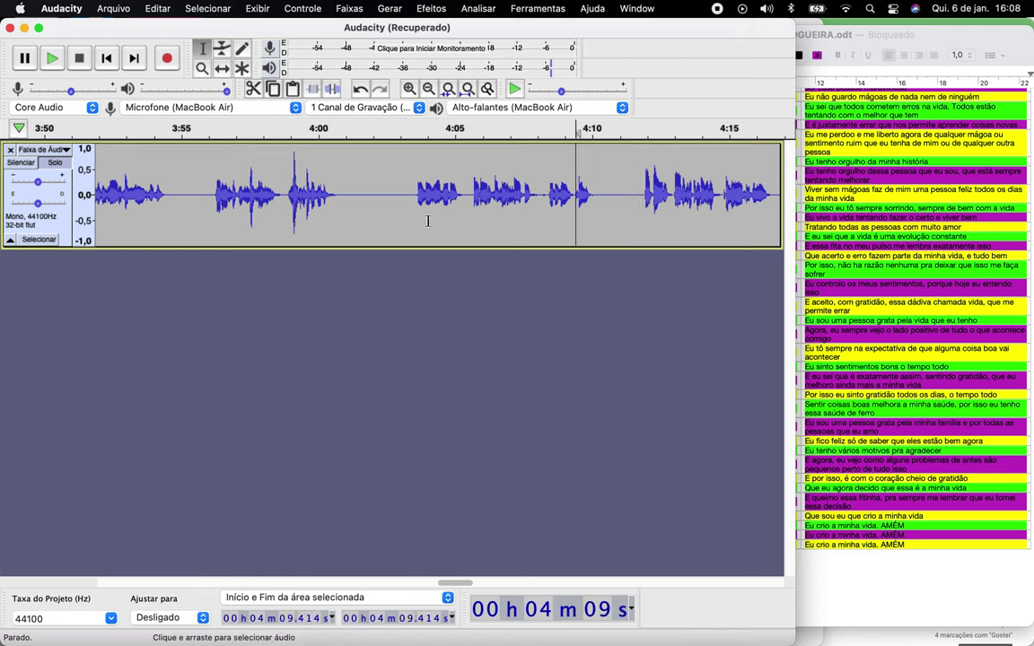
# - Delete about 0.5 s of the pause at about 4:02.9 and play the track from about 3:59.9
pyautogui.moveTo(410, 206); pyautogui.dragTo(396, 203)
pyautogui.press('Delete')
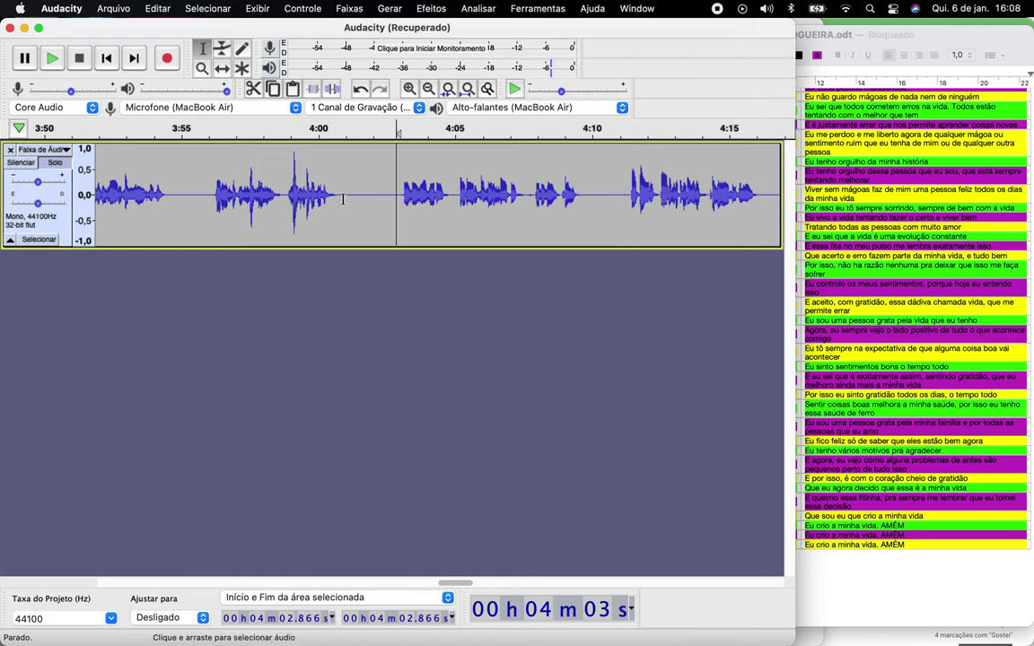
pyautogui.click(312, 197)
pyautogui.press('space')
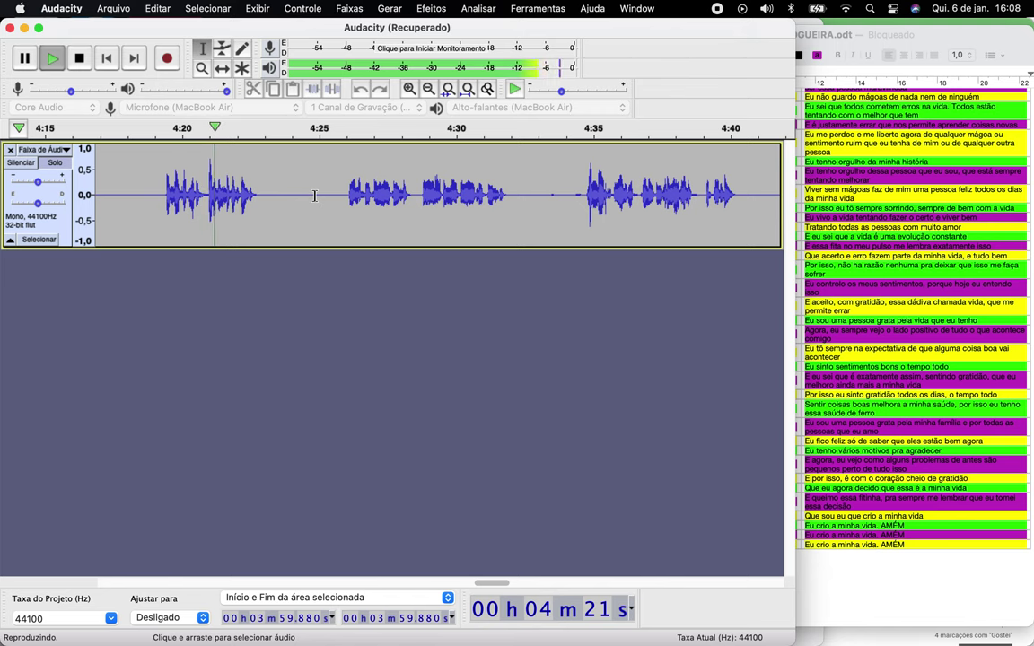
pyautogui.press('space')
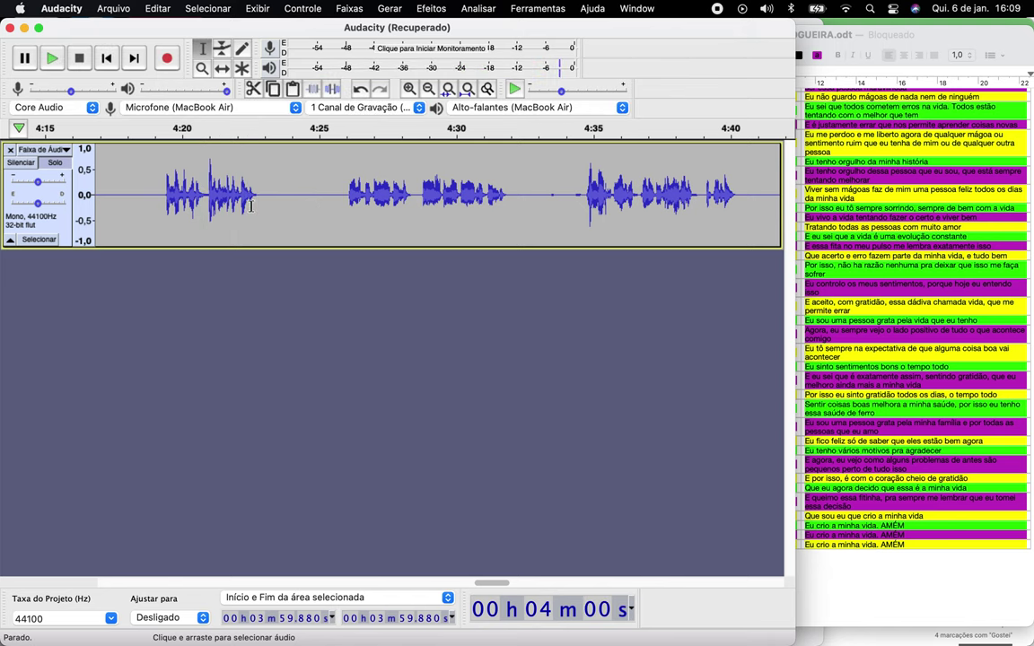
# - Play the phrases from about 4:18.1 to check the pauses that follow
pyautogui.click(271, 196)
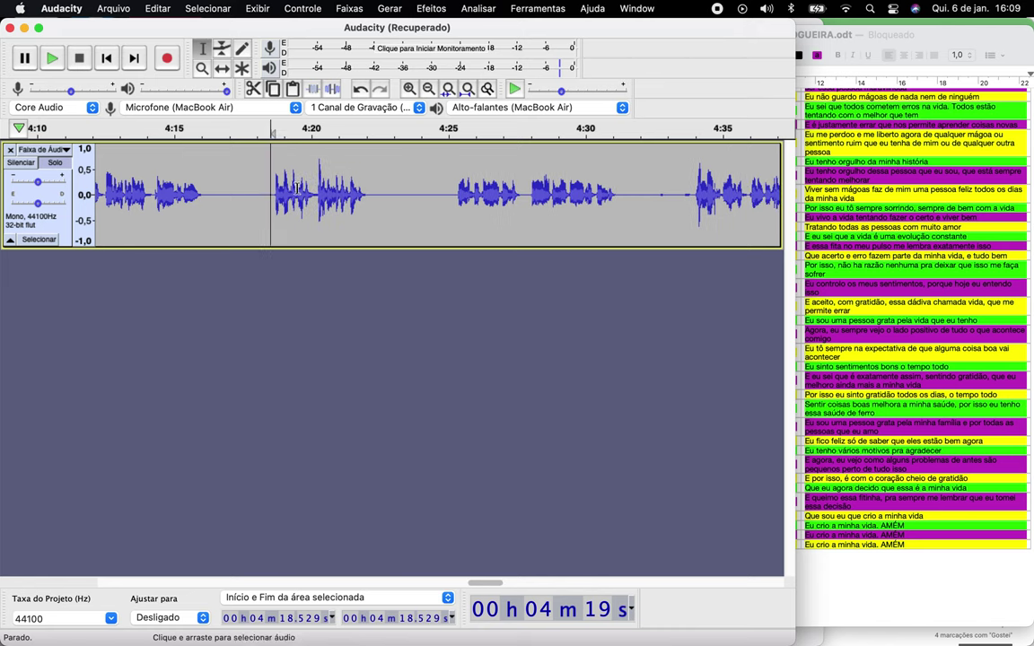
pyautogui.click(259, 189)
pyautogui.press('space')
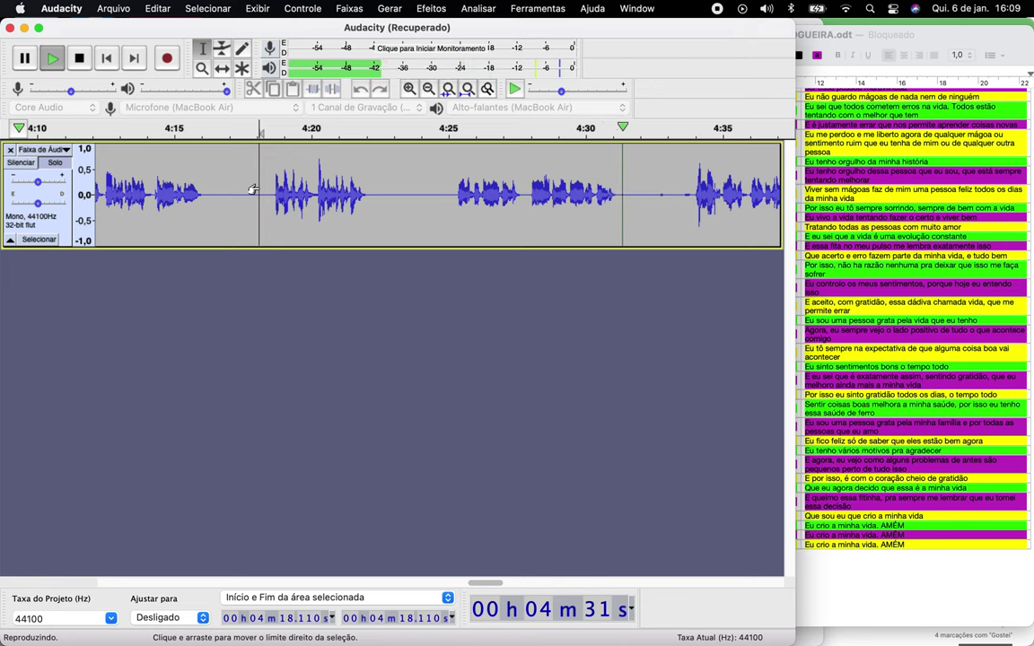
pyautogui.press('space')
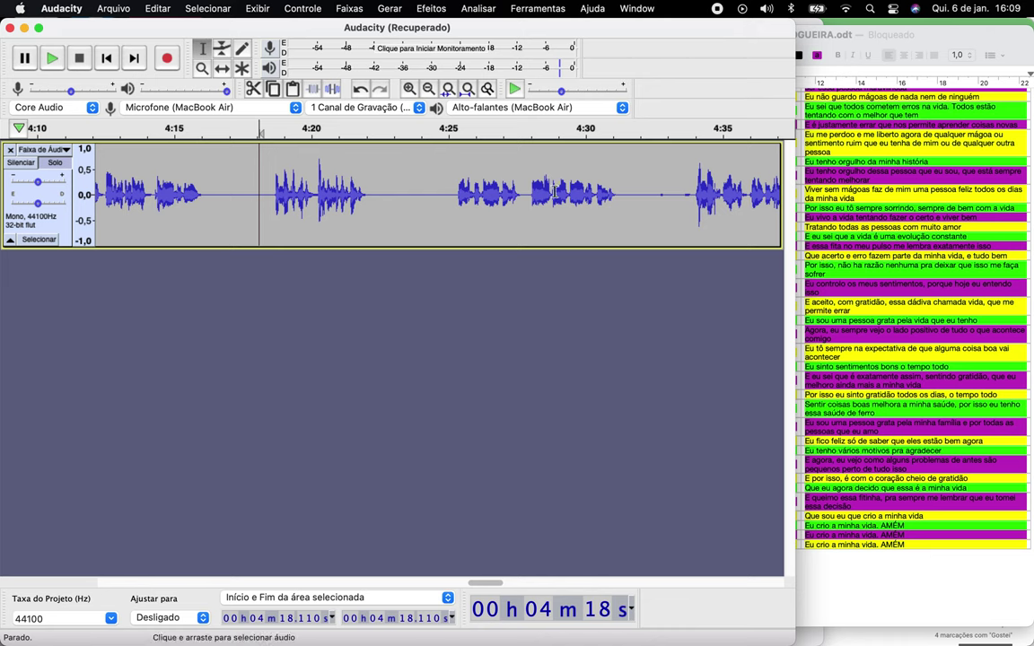
# - Delete about 1.7 s of the pause from about 4:23.4 and play the track from about 4:21.4
pyautogui.moveTo(453, 196); pyautogui.dragTo(406, 206)
pyautogui.press('Delete')
pyautogui.click(350, 201)
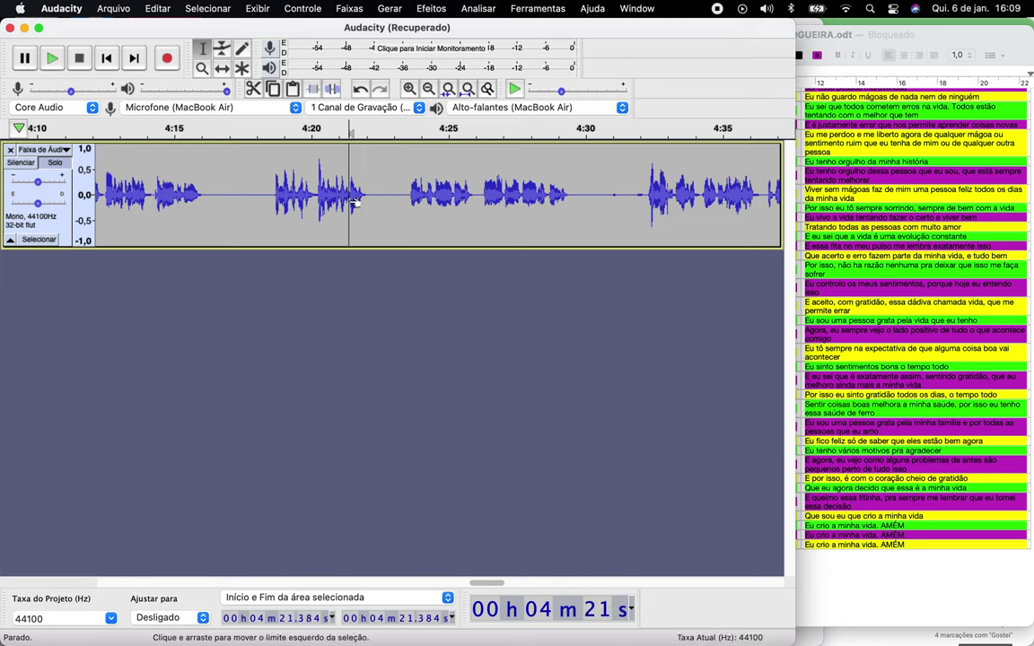
pyautogui.press('space')
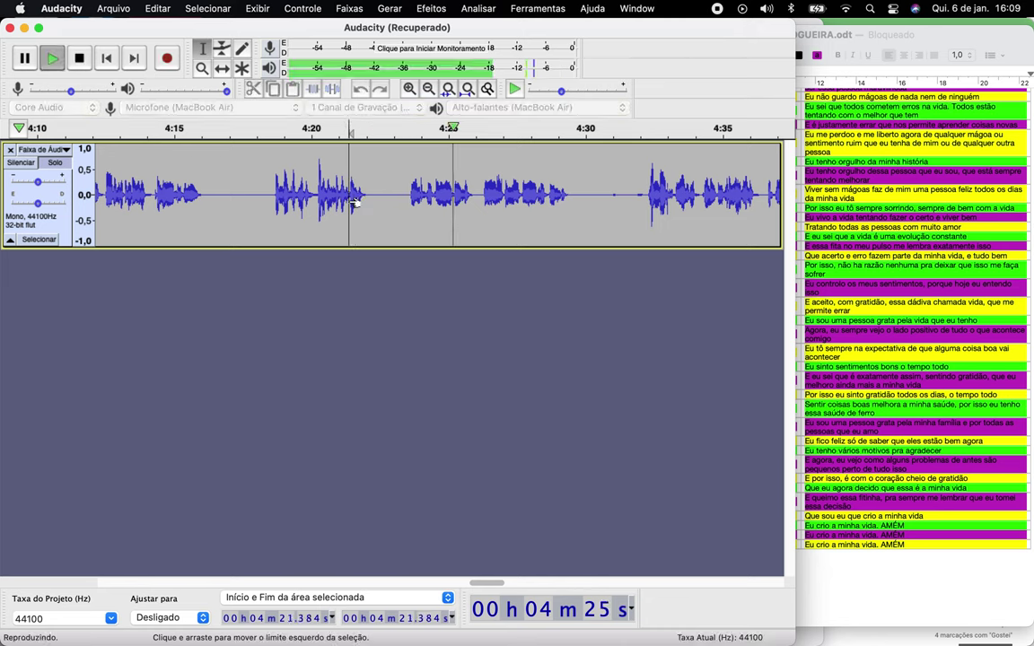
# - Play the track from about 4:17.7 to check the pause between the next two phrases
pyautogui.press('space')
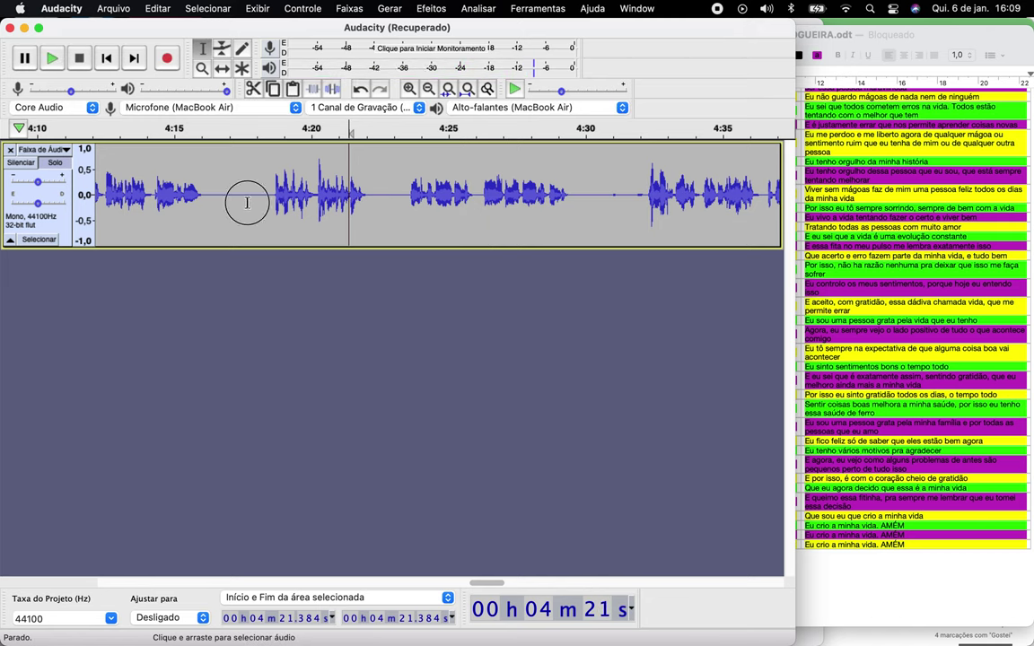
pyautogui.click(246, 203)
pyautogui.press('space')
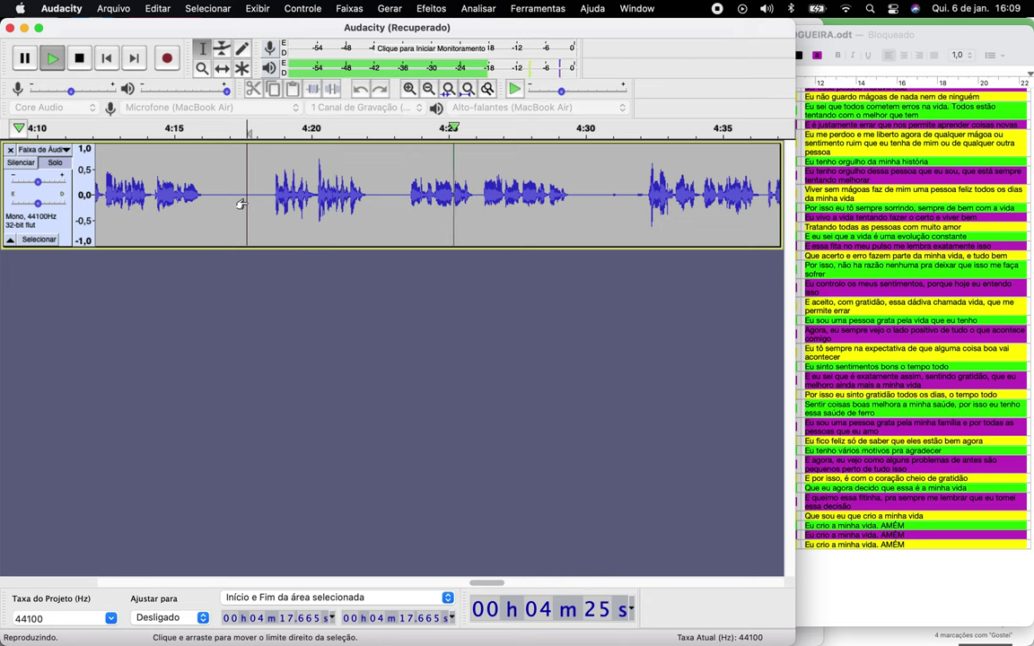
pyautogui.press('space')
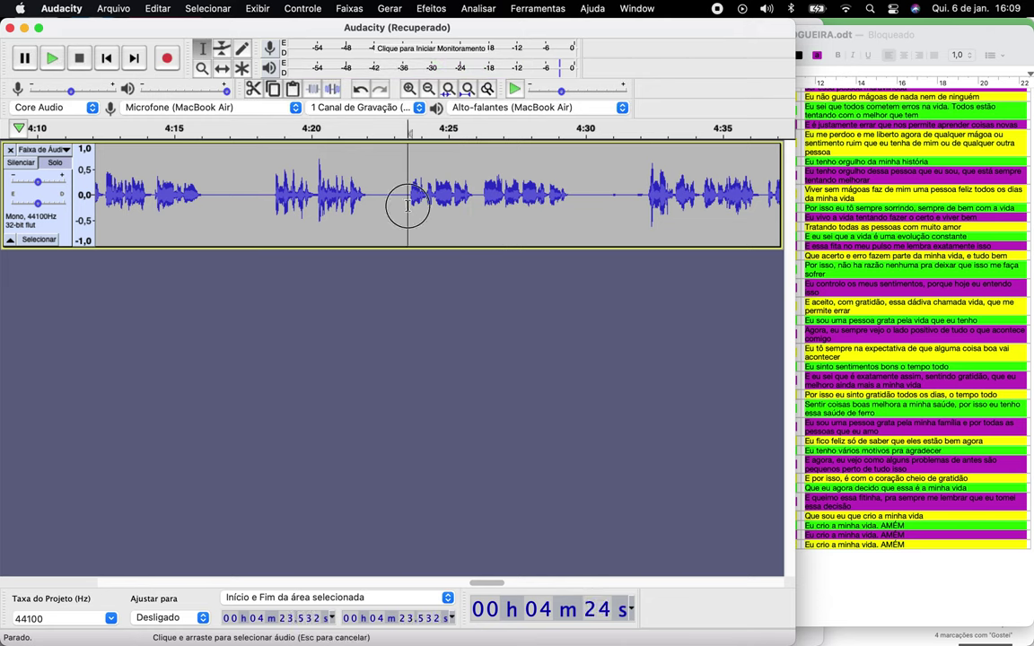
# - Delete about 0.3 s of the pause just before 4:23.5 and play the track from about 4:21.2
pyautogui.moveTo(410, 204); pyautogui.dragTo(400, 203)
pyautogui.press('Delete')
pyautogui.click(344, 197)
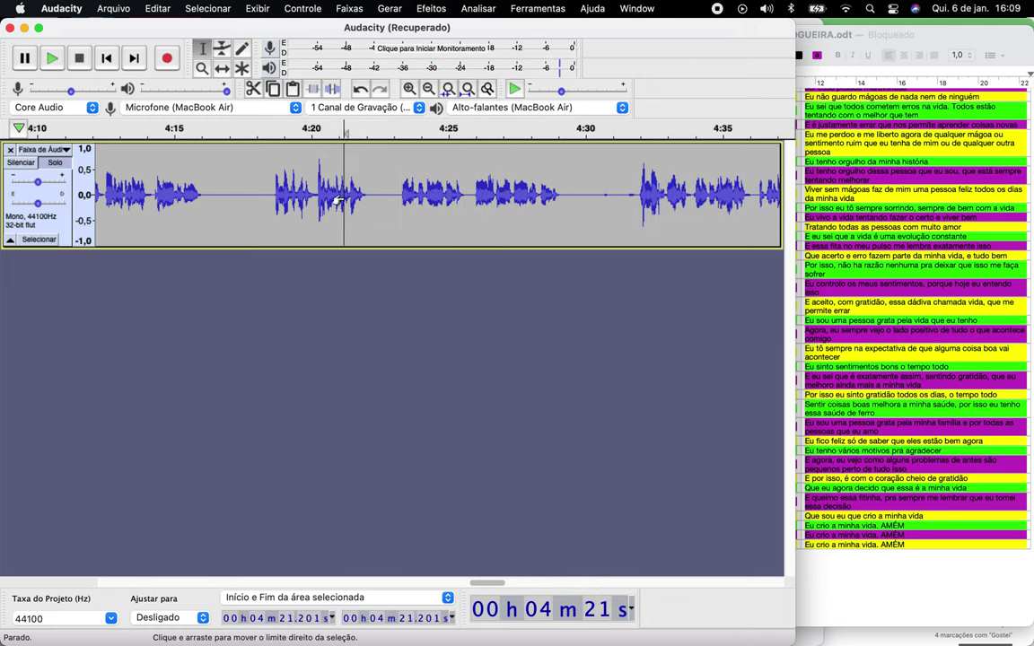
pyautogui.press('space')
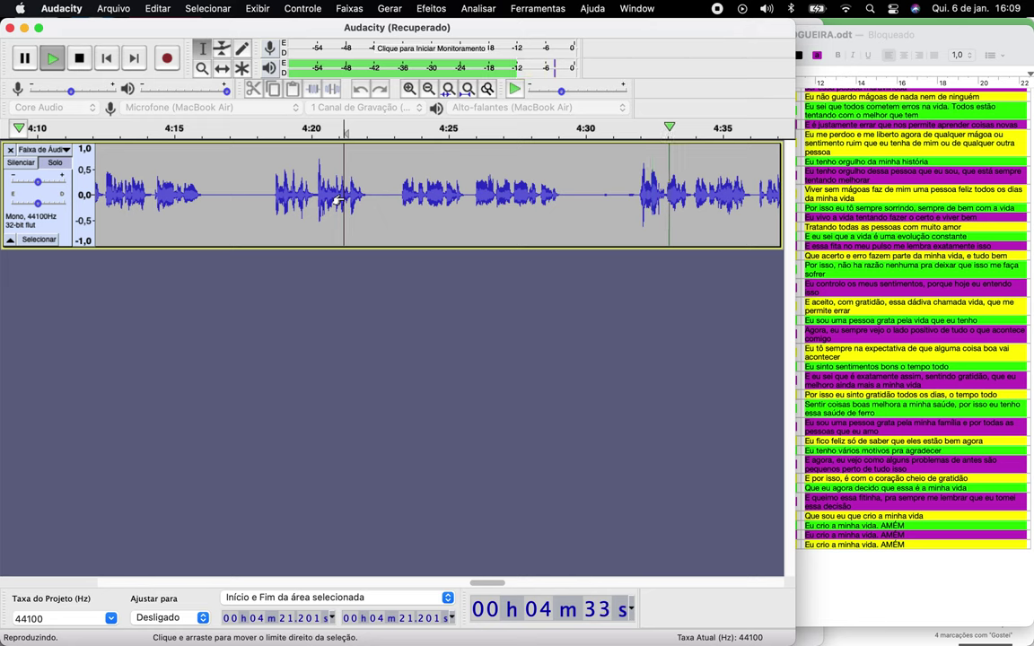
pyautogui.press('space')
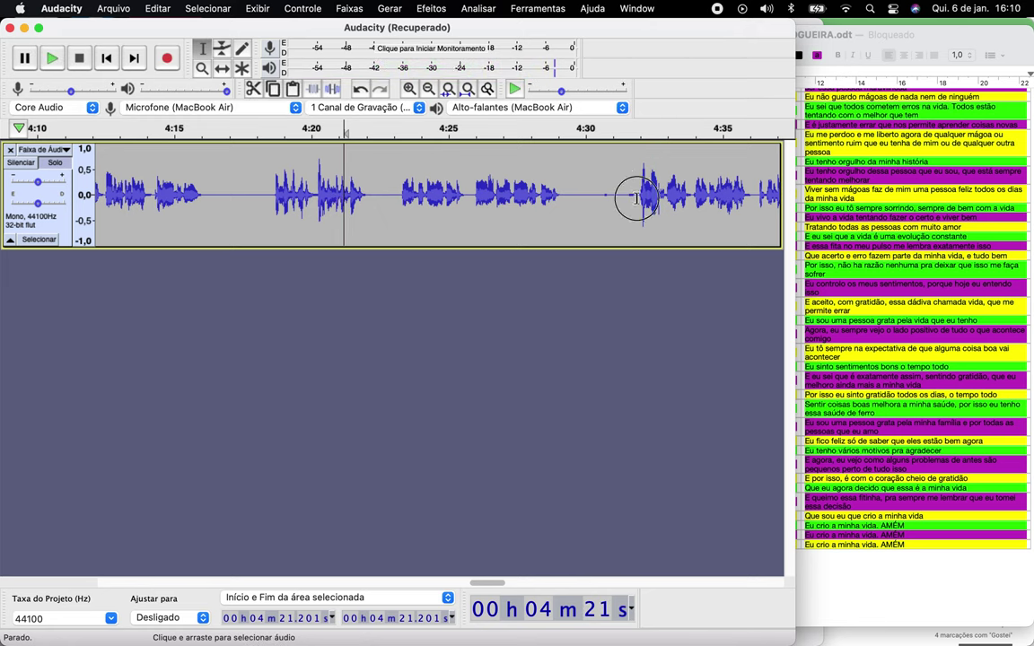
# - Delete about 0.7 s of the pause from about 4:30.4 and play the track from about 4:28.4
pyautogui.moveTo(636, 197)
pyautogui.mouseDown()
pyautogui.moveTo(566, 205)
pyautogui.moveTo(617, 205)
pyautogui.mouseUp()
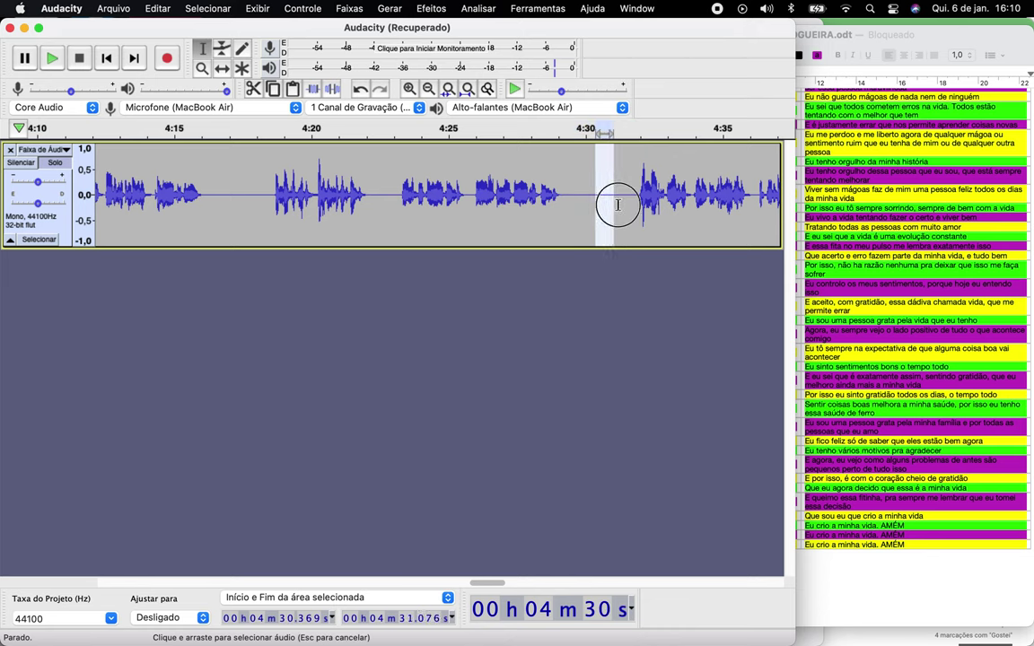
pyautogui.press('Delete')
pyautogui.click(542, 202)
pyautogui.press('space')
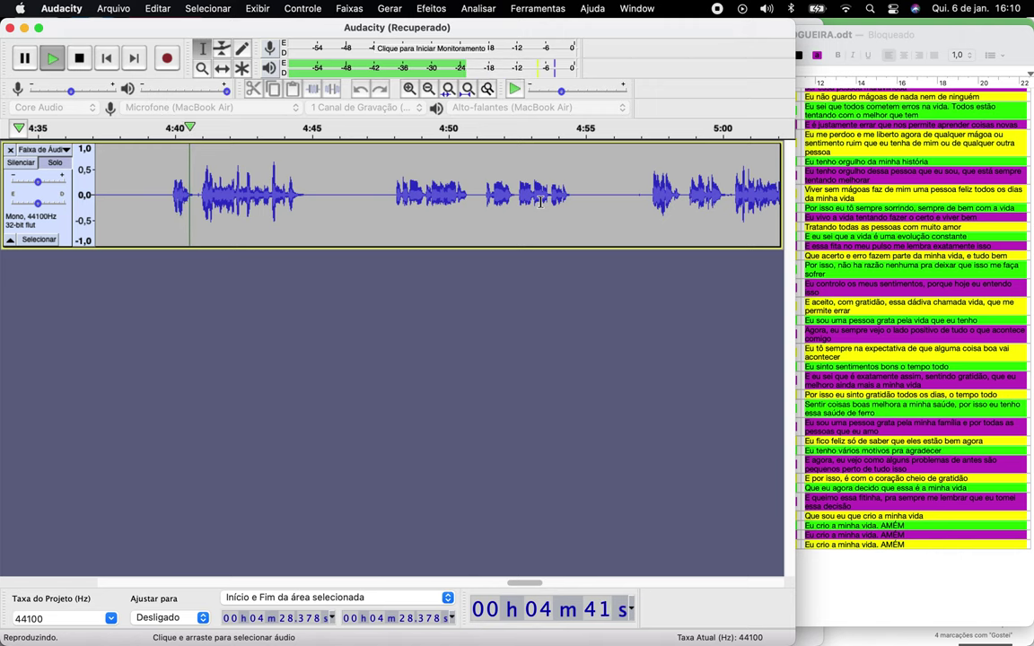
pyautogui.press('space')
# - Delete about 1 s of the pause from about 4:38.9 and play the track from about 4:34.6
pyautogui.hscroll(-5, 334, 237)
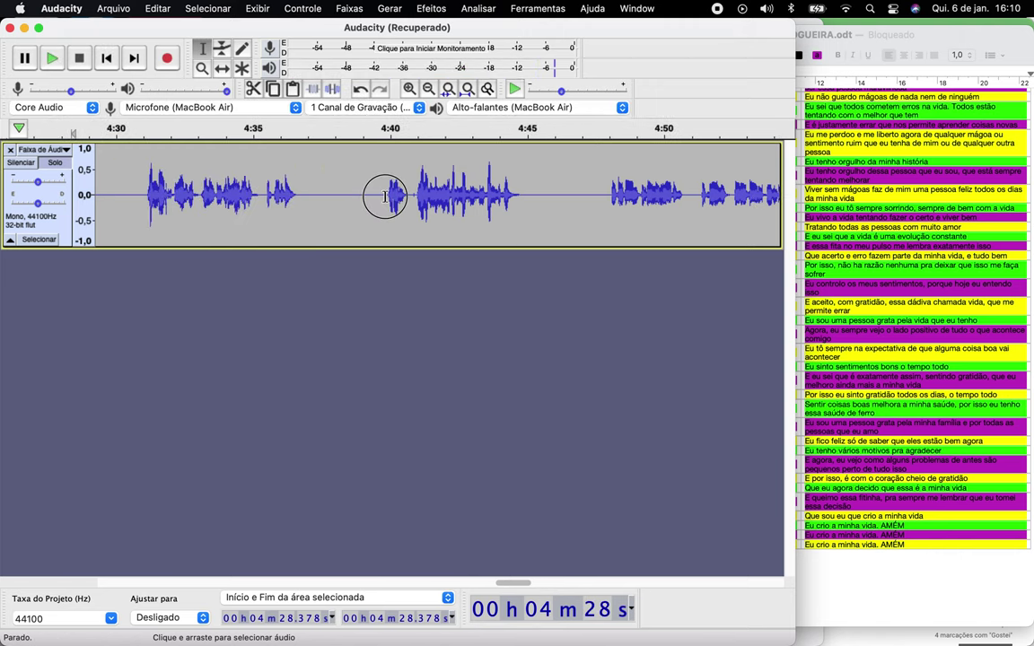
pyautogui.moveTo(385, 197); pyautogui.dragTo(358, 197)
pyautogui.press('Delete')
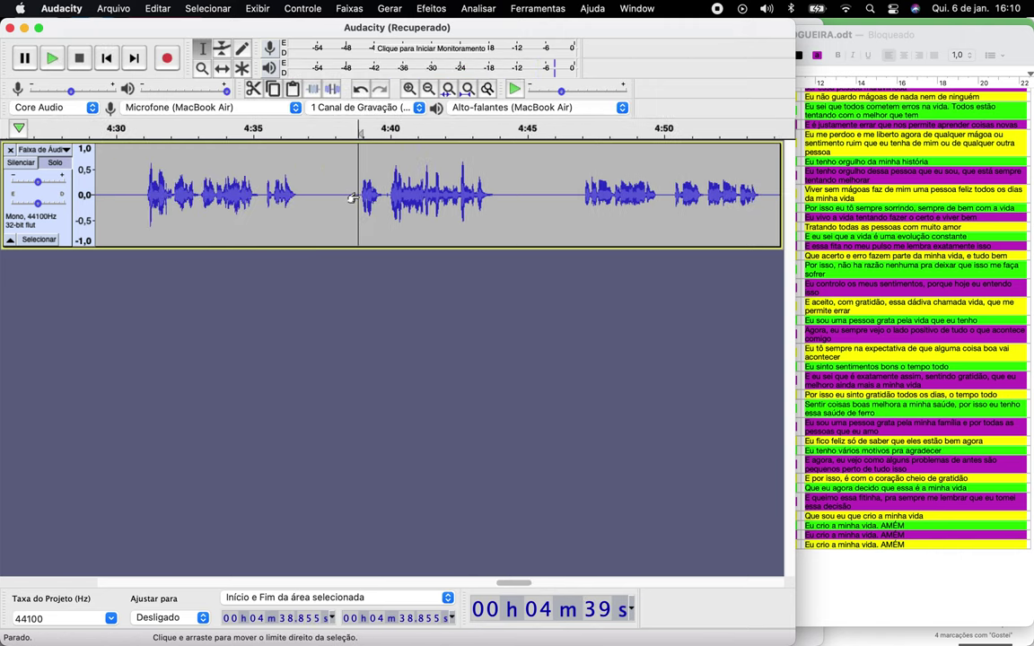
pyautogui.click(242, 195)
pyautogui.press('space')
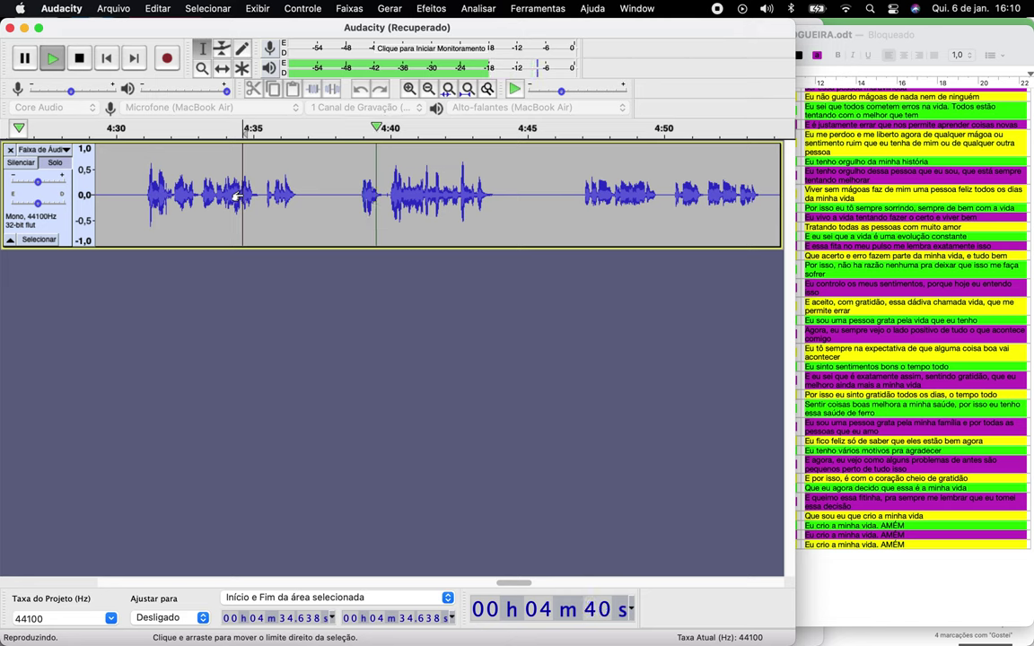
pyautogui.press('space')
# - Delete about 0.7 s of the pause from about 4:38.2 and play the track from about 4:35.6
pyautogui.moveTo(357, 202); pyautogui.dragTo(341, 203)
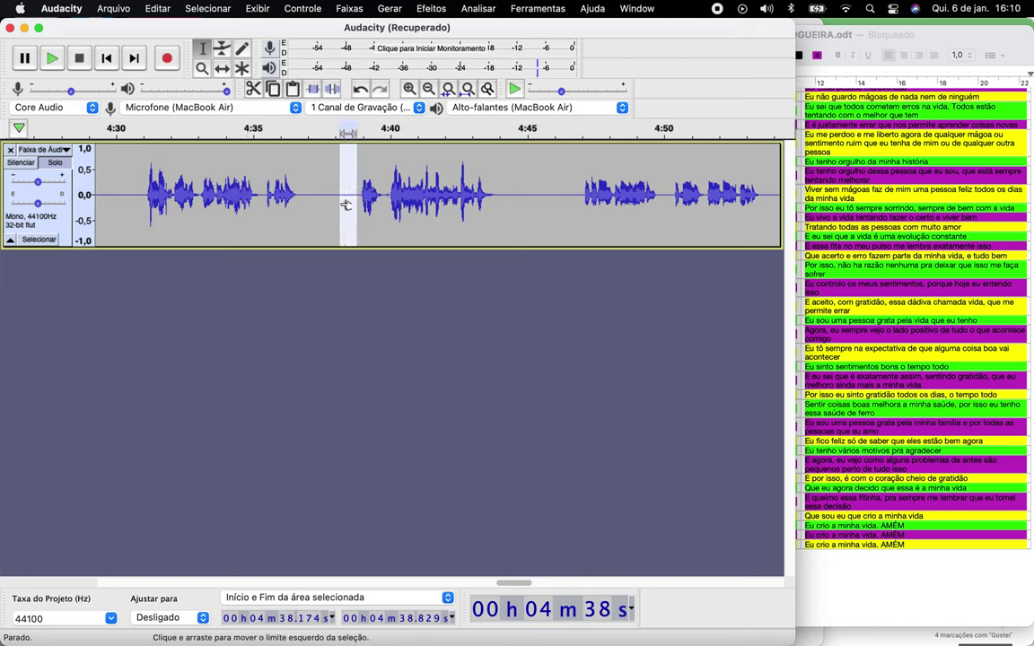
pyautogui.press('BackSpace')
pyautogui.click(267, 194)
pyautogui.press('space')
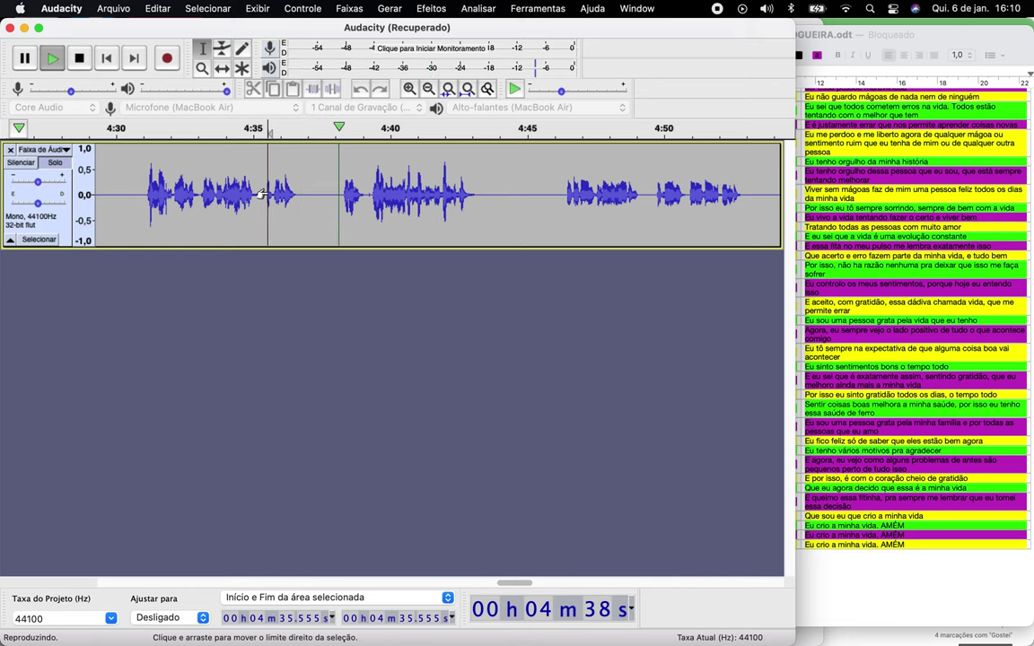
pyautogui.press('space')
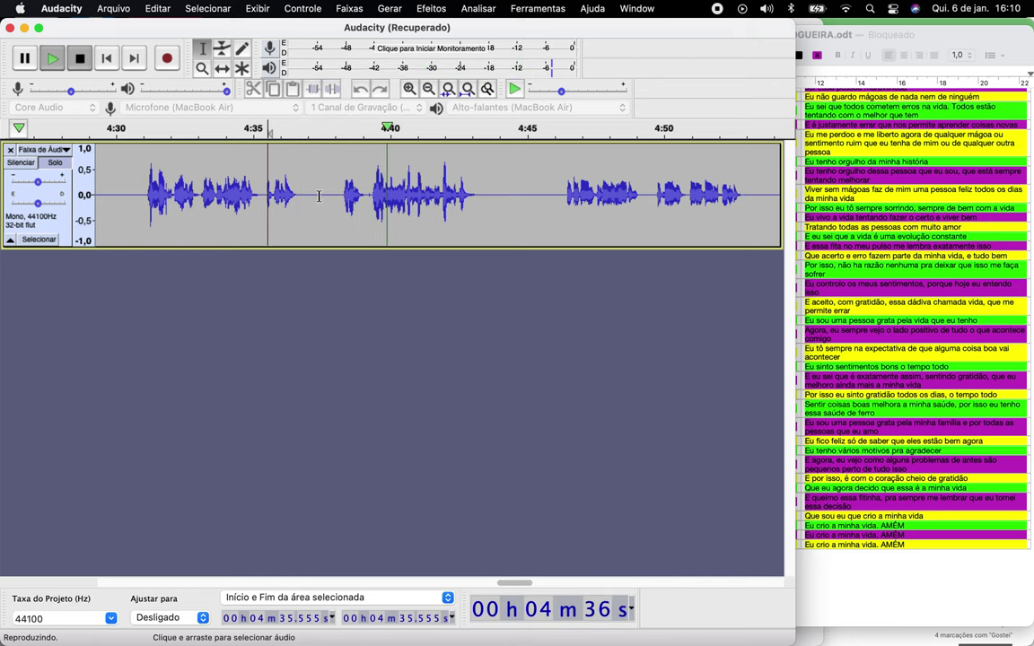
# - Silence the faint noise between about 4:39.1 and 4:39.4 and play the track from about 4:38.0
pyautogui.click(359, 193)
pyautogui.scroll(3, 356, 194)
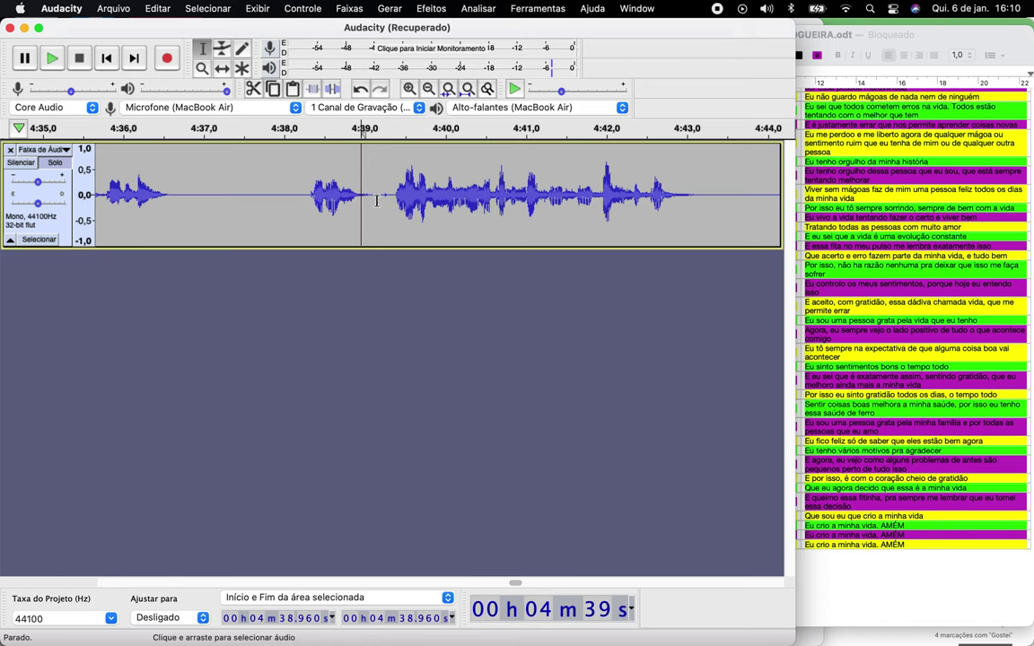
pyautogui.moveTo(376, 200); pyautogui.dragTo(393, 220)
pyautogui.scroll(2, 393, 219)
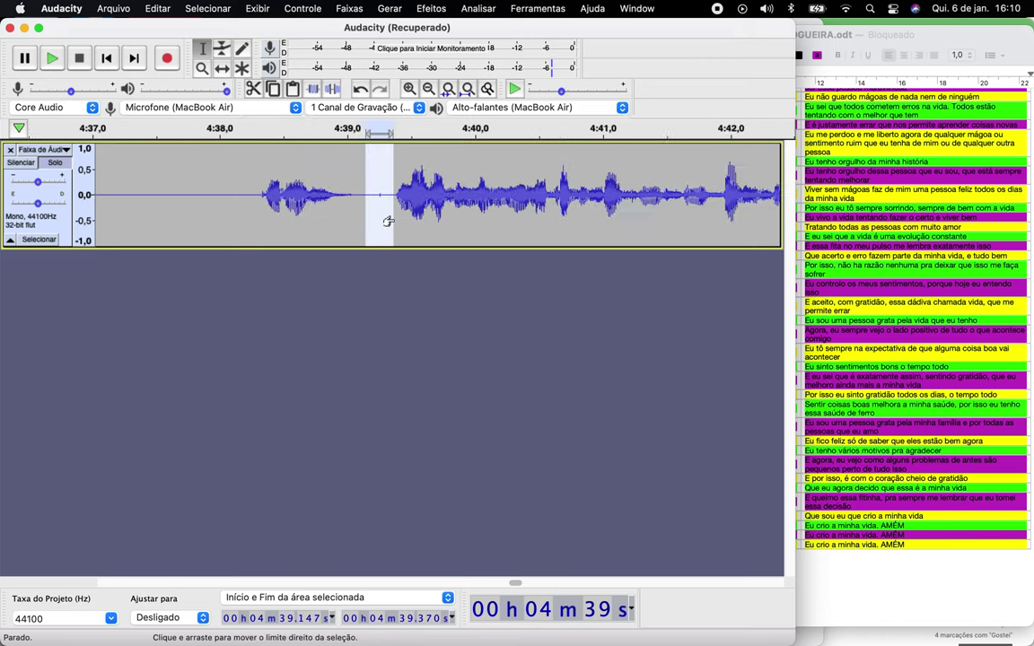
pyautogui.moveTo(346, 206); pyautogui.dragTo(387, 218)
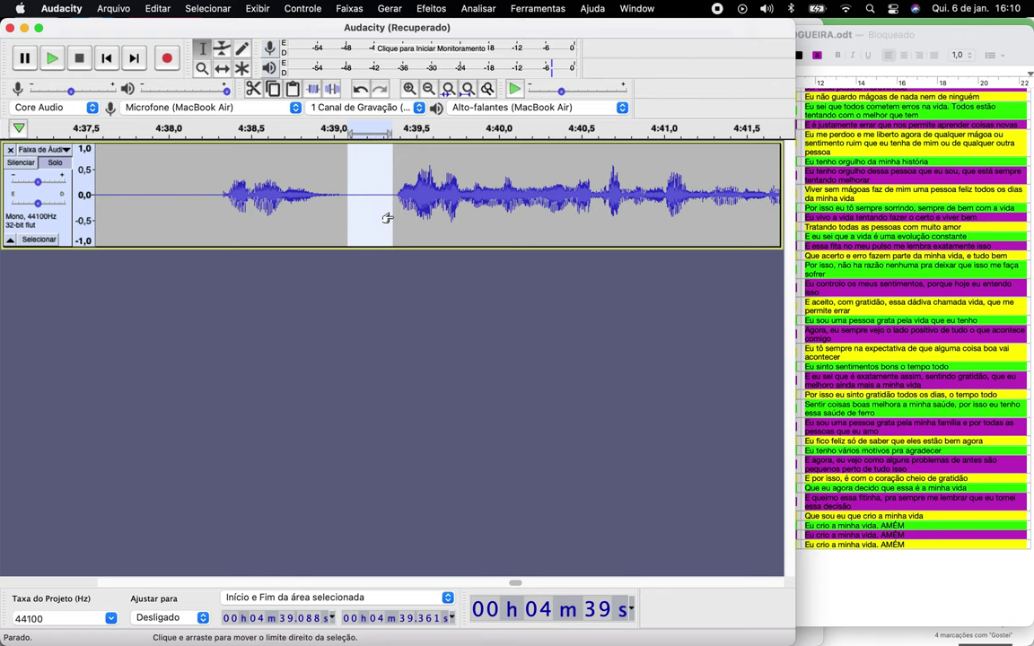
pyautogui.scroll(-5, 386, 218)
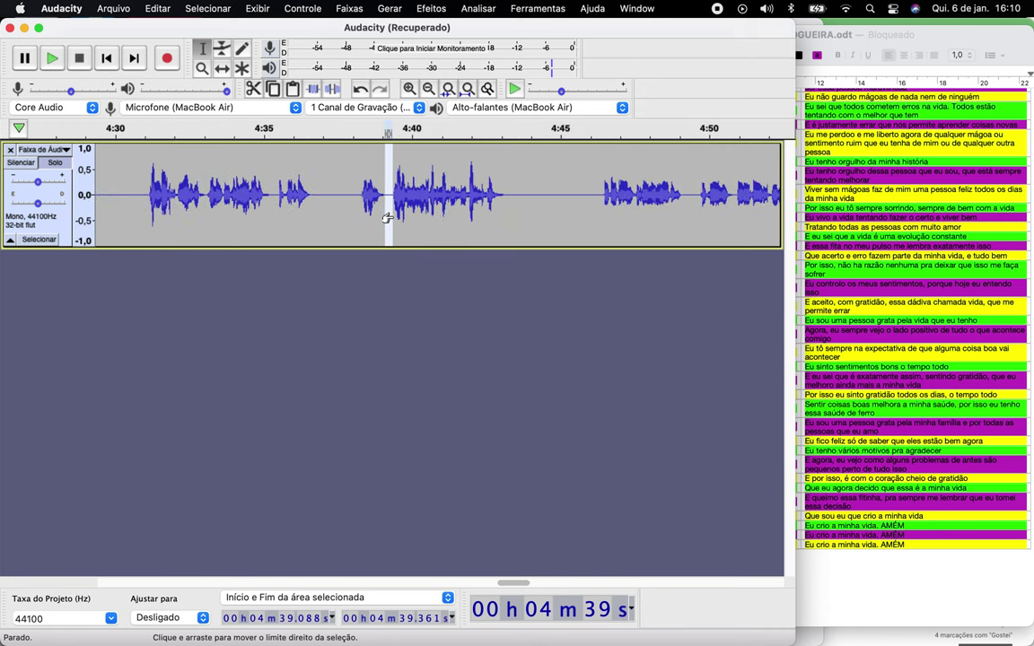
pyautogui.click(353, 198)
pyautogui.press('space')
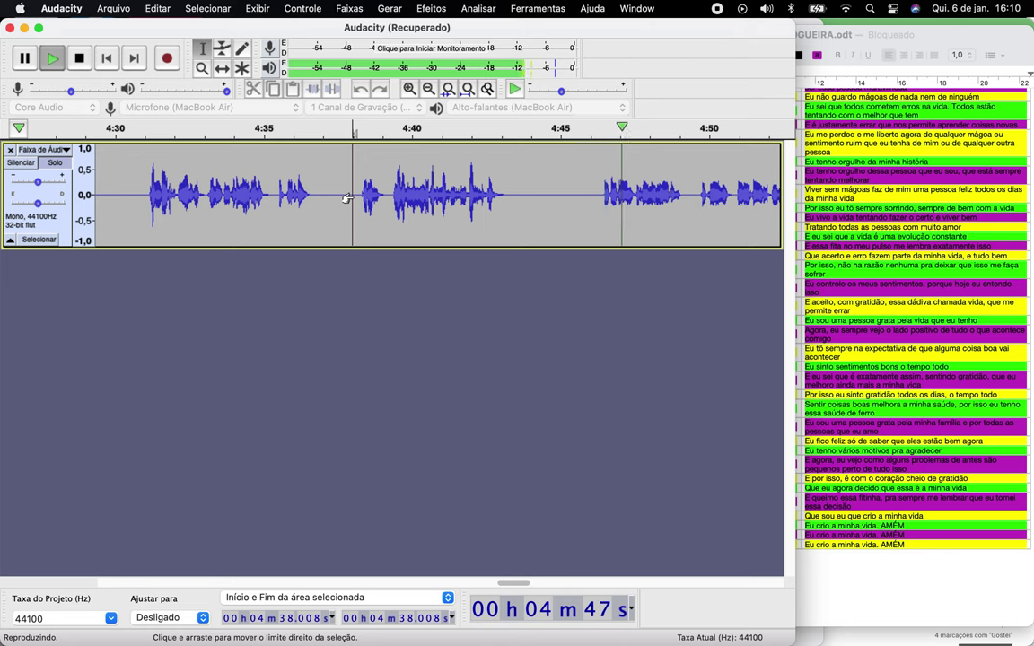
pyautogui.press('space')
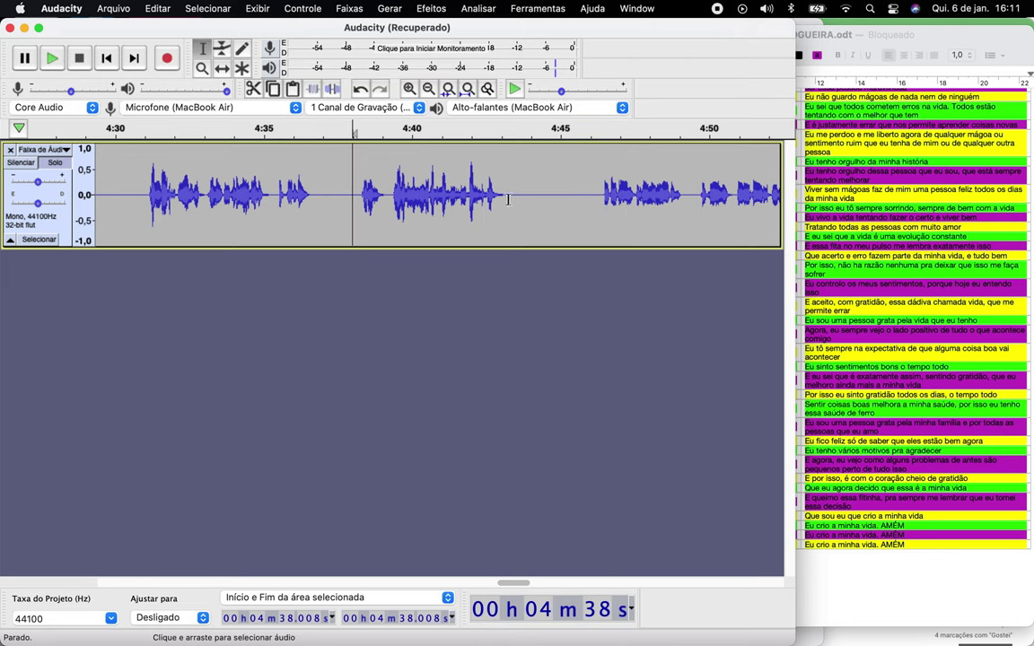
# - Delete about 0.9 s of the pause from about 4:45.4 and play the track from about 4:44.4
pyautogui.moveTo(508, 199); pyautogui.dragTo(601, 207)
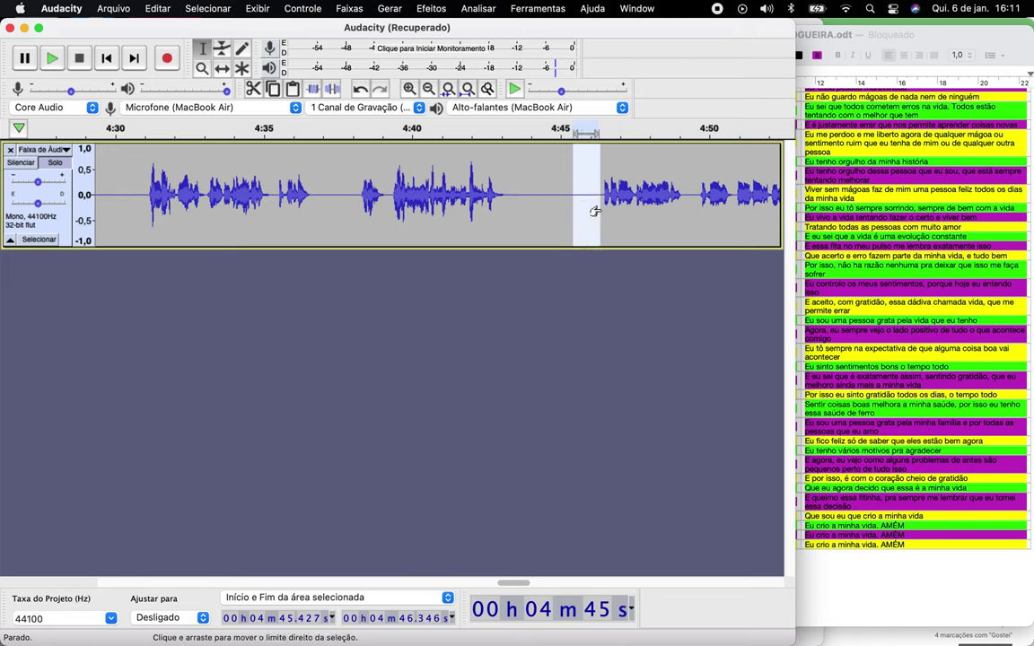
pyautogui.press('Delete')
pyautogui.click(541, 209)
pyautogui.press('space')
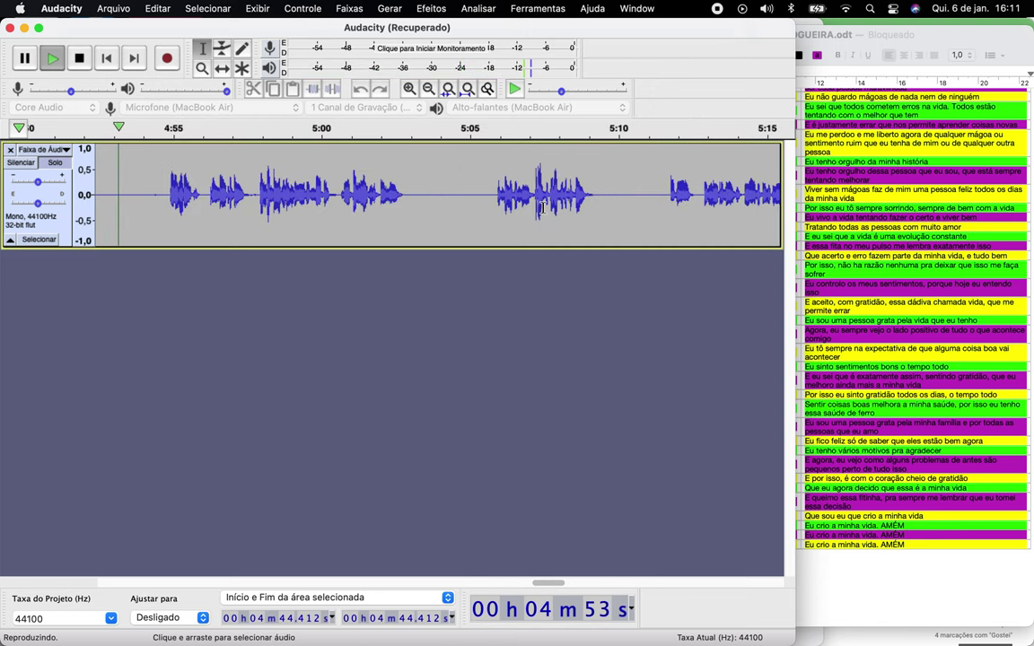
pyautogui.press('space')
# - Delete about 1 s of the pause from about 4:53.5 and play the track from about 4:51.0
pyautogui.hscroll(-3, 321, 211)
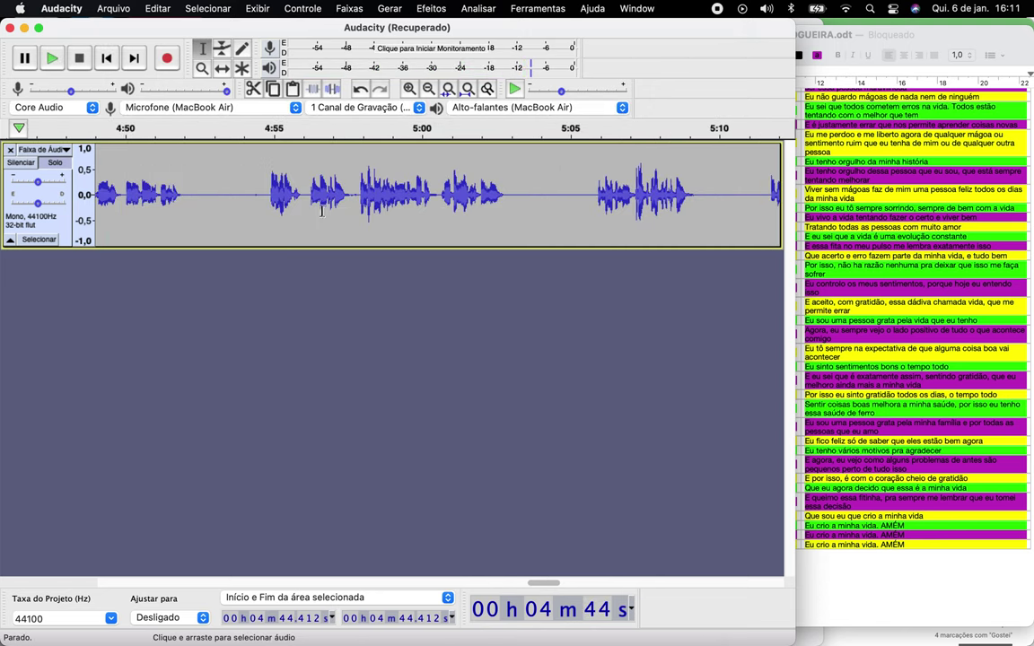
pyautogui.moveTo(189, 199); pyautogui.dragTo(258, 191)
pyautogui.press('Delete')
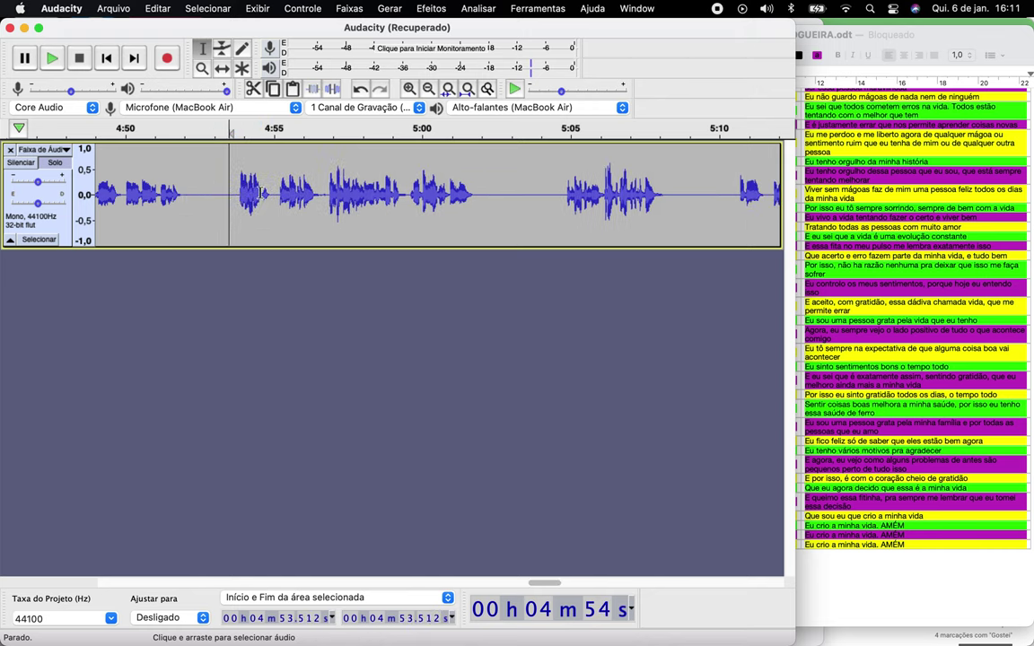
pyautogui.click(155, 195)
pyautogui.press('space')
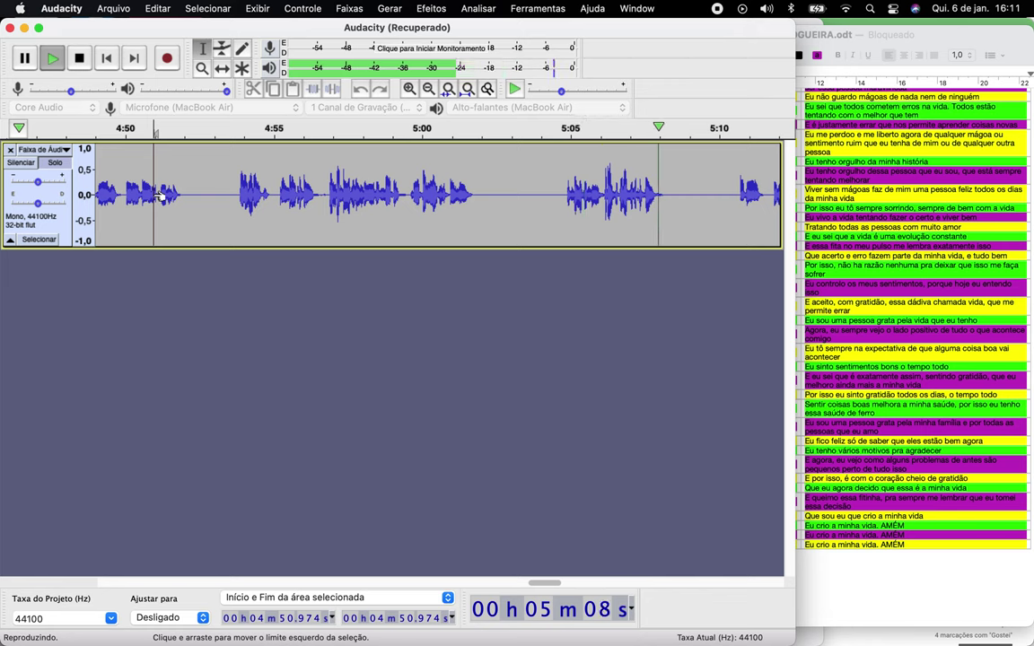
pyautogui.press('space')
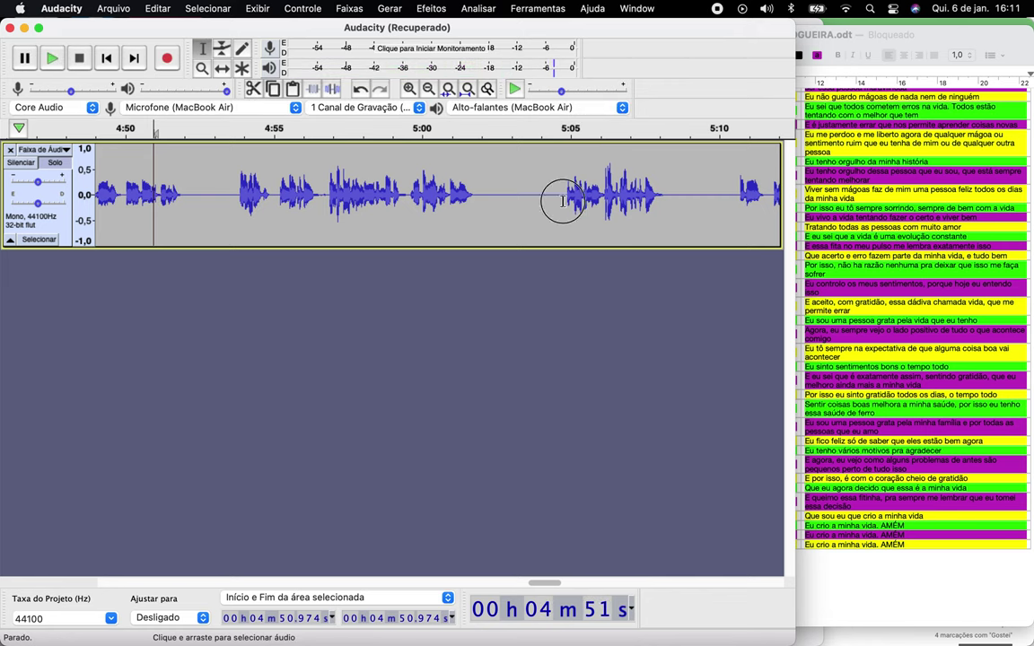
# - Delete about 0.7 s of the pause from about 5:04.0 and play the track from that point
pyautogui.click(592, 201)
pyautogui.moveTo(592, 201); pyautogui.dragTo(542, 201)
pyautogui.click(540, 201)
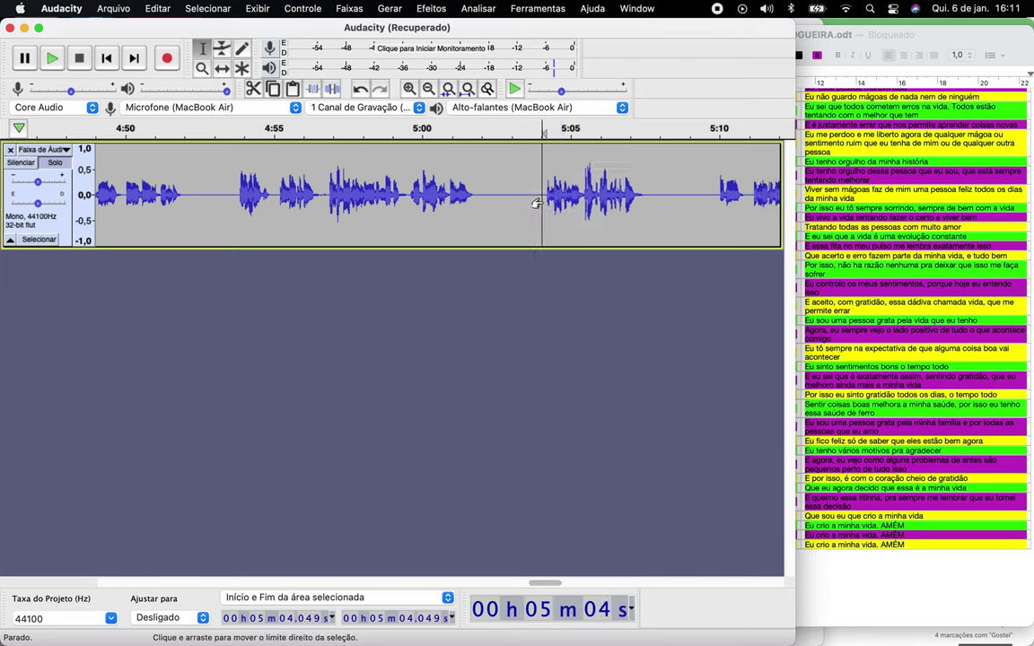
pyautogui.press('space')
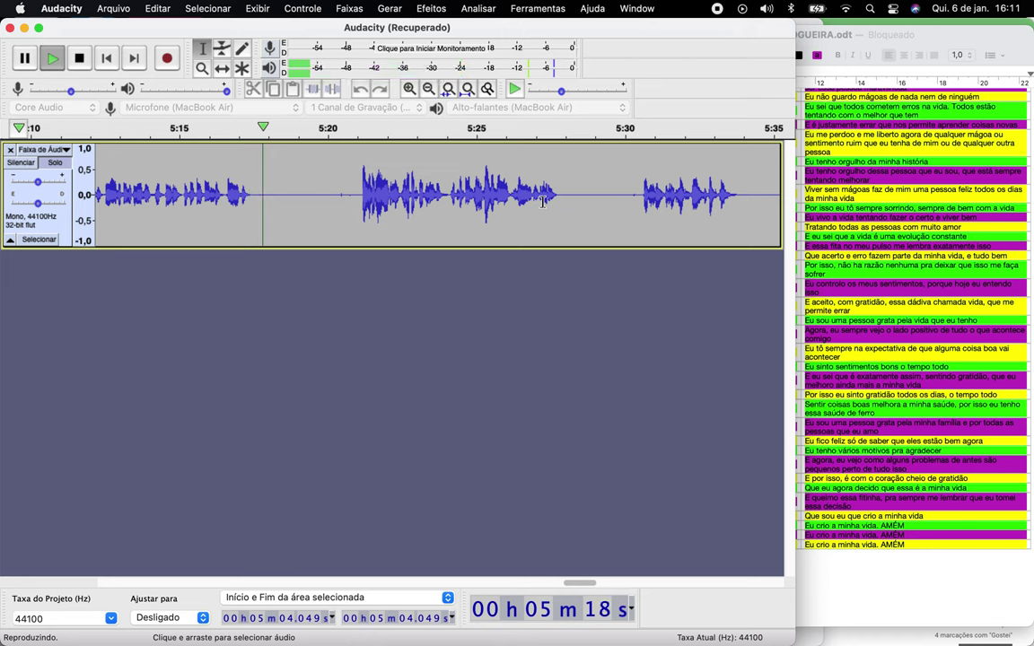
pyautogui.press('space')
# - Delete about 1.4 s of the pause from about 5:19.1 and play the track from about 5:16.3
pyautogui.moveTo(359, 194); pyautogui.dragTo(254, 205)
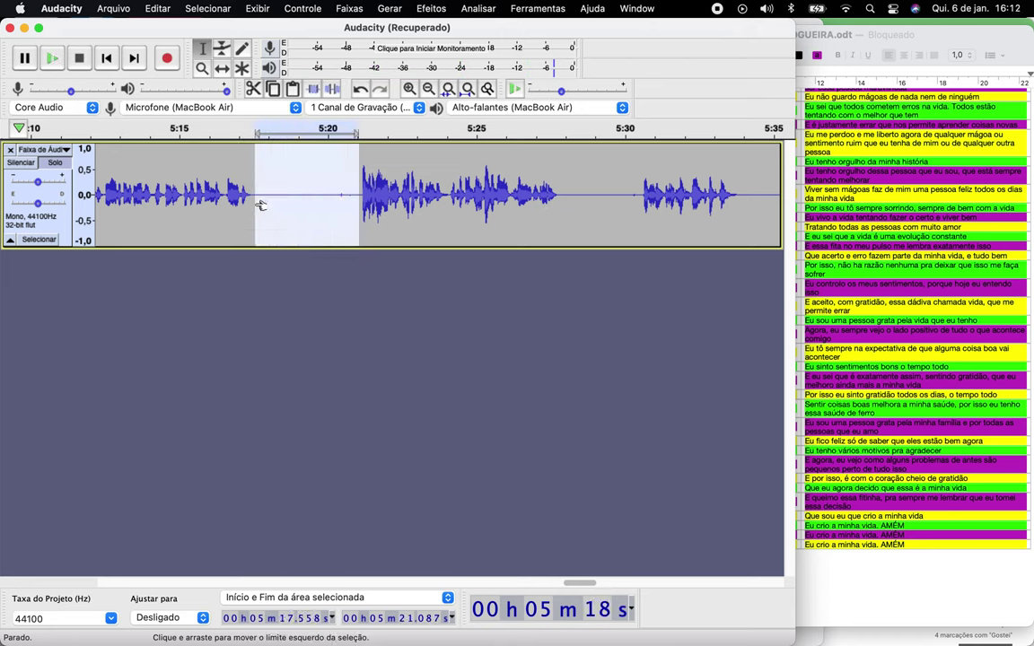
pyautogui.moveTo(342, 192); pyautogui.dragTo(305, 199)
pyautogui.press('Delete')
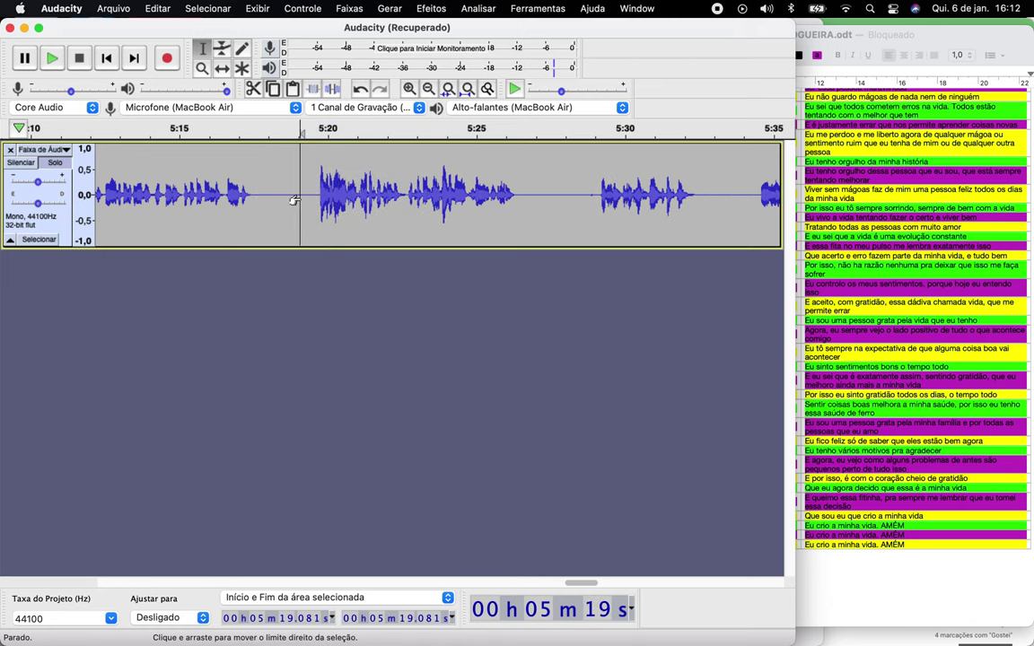
pyautogui.click(217, 188)
pyautogui.press('space')
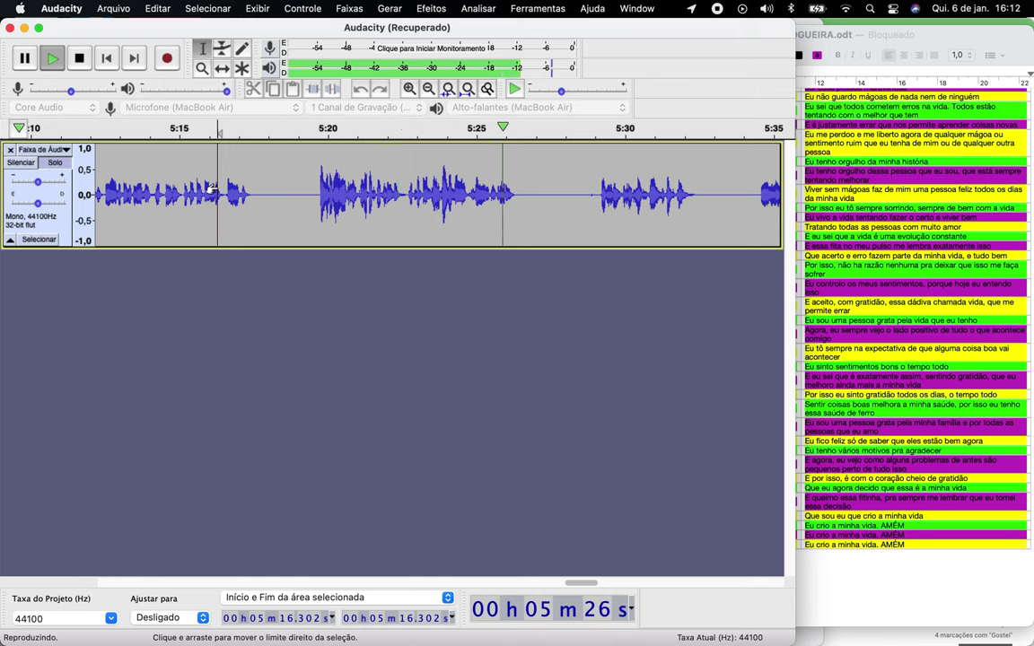
pyautogui.press('space')
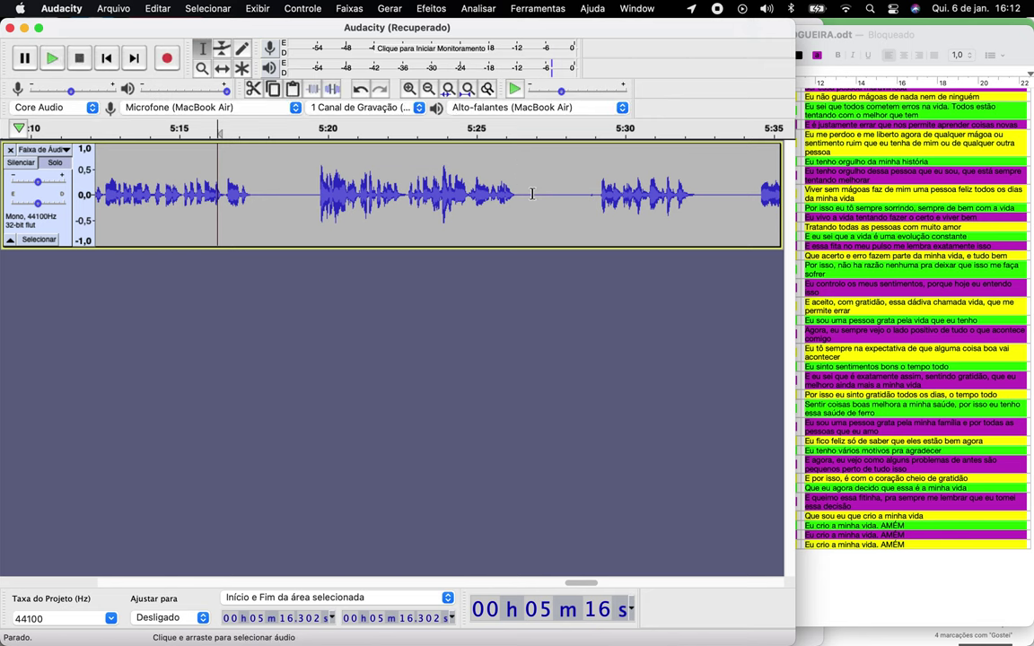
# - Delete about 0.8 s of the pause from about 5:27.9 and play the track from about 5:25.3
pyautogui.scroll(3, 517, 165)
pyautogui.hscroll(3, 530, 196)
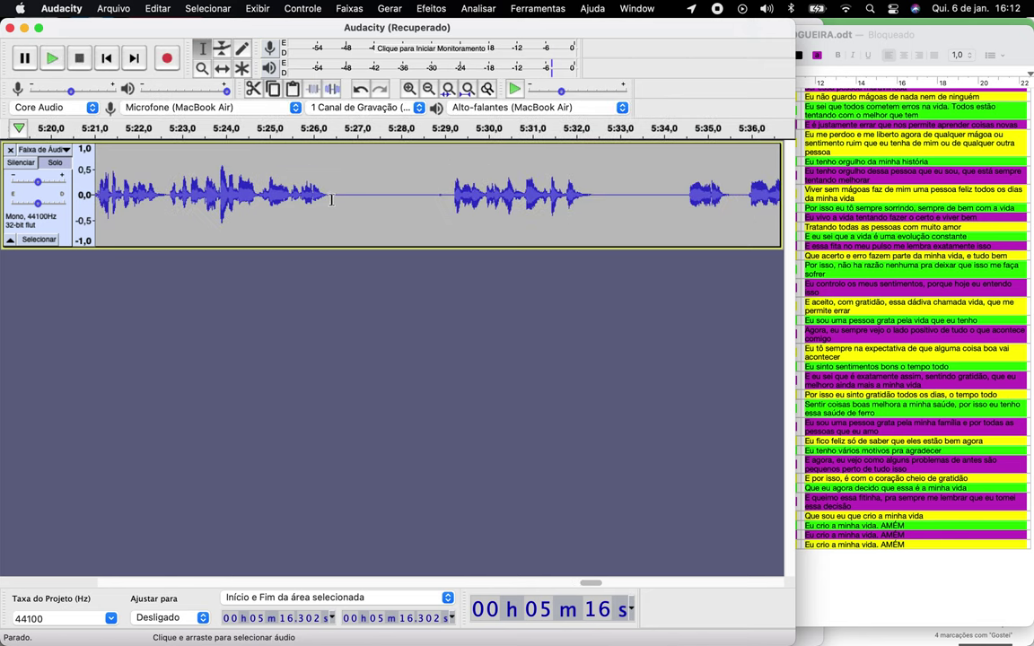
pyautogui.moveTo(330, 197); pyautogui.dragTo(398, 199)
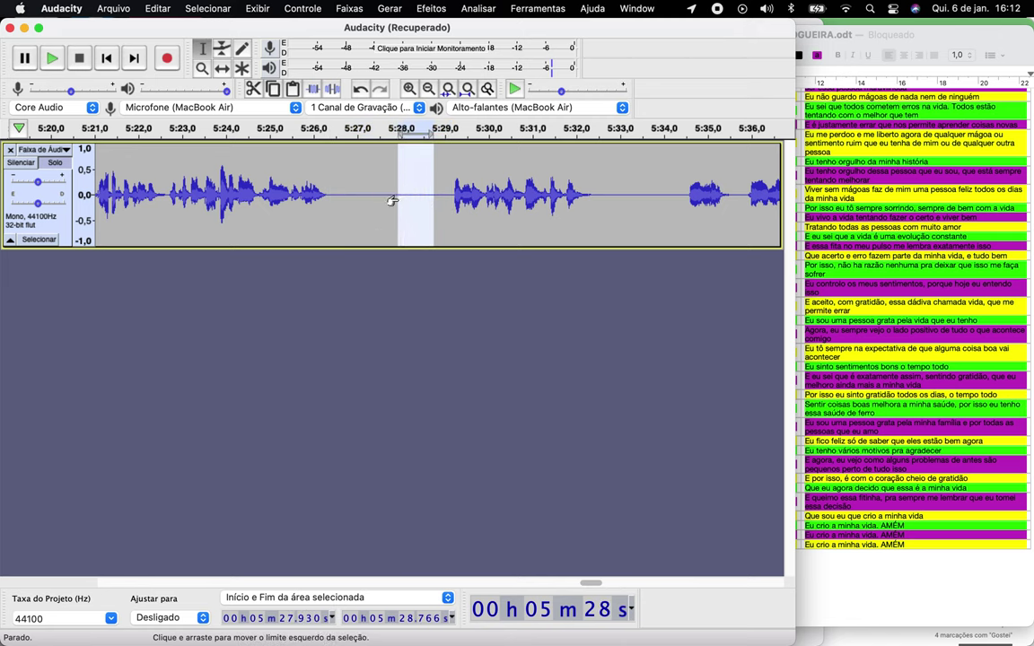
pyautogui.scroll(-2, 392, 199)
pyautogui.click(341, 198)
pyautogui.press('space')
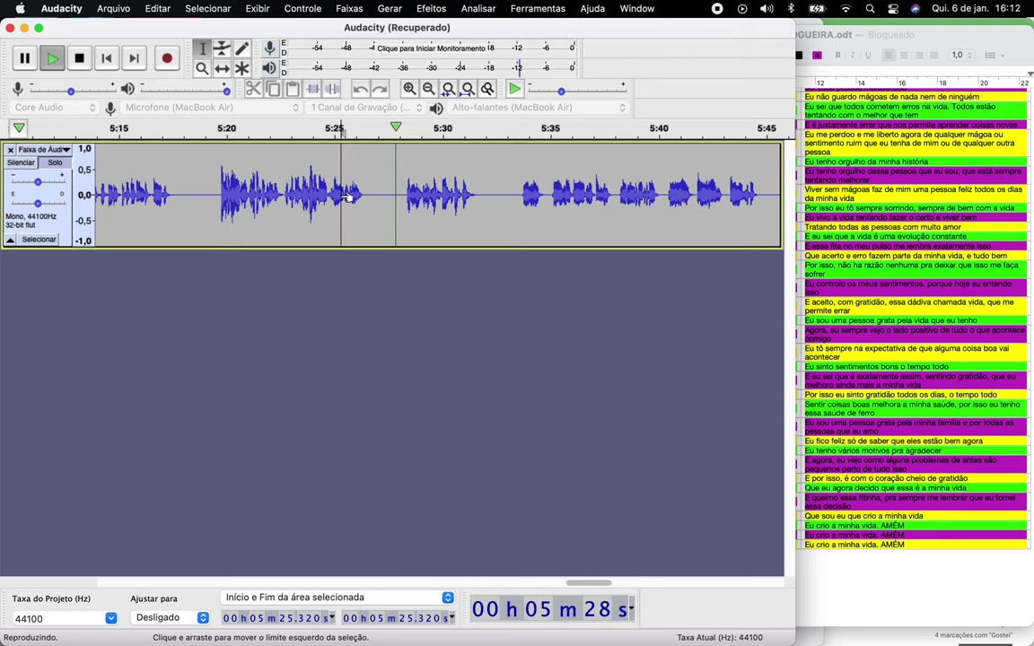
# - Play the end of the phrase from about 5:25.7, 5:25.5 and 5:25.2 in a closer view to check it
pyautogui.press('space')
pyautogui.scroll(3, 336, 197)
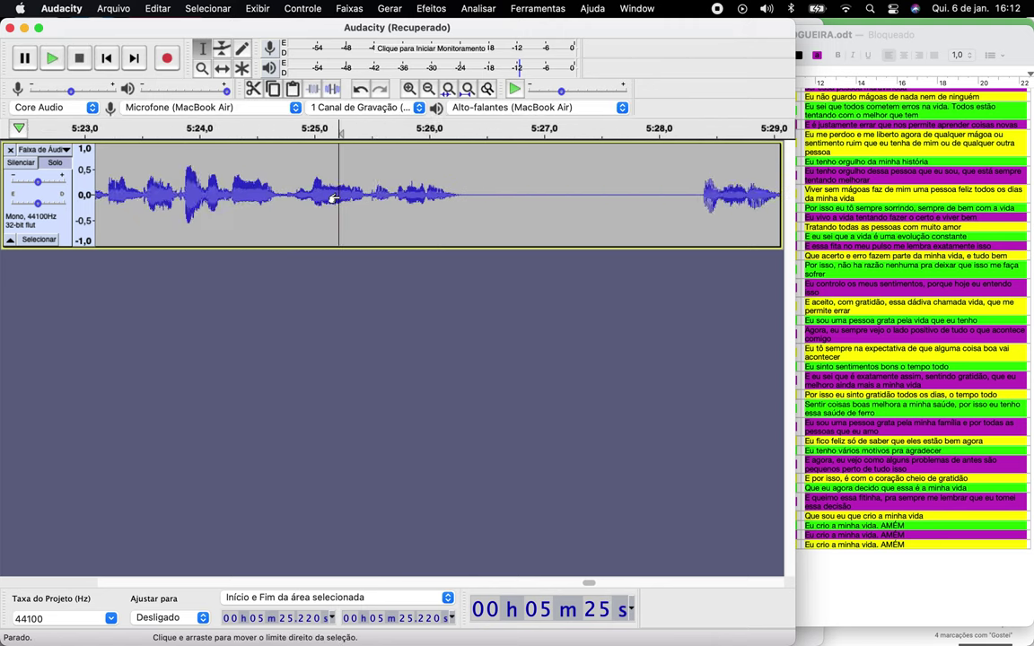
pyautogui.scroll(3, 407, 193)
pyautogui.click(407, 192)
pyautogui.press('space')
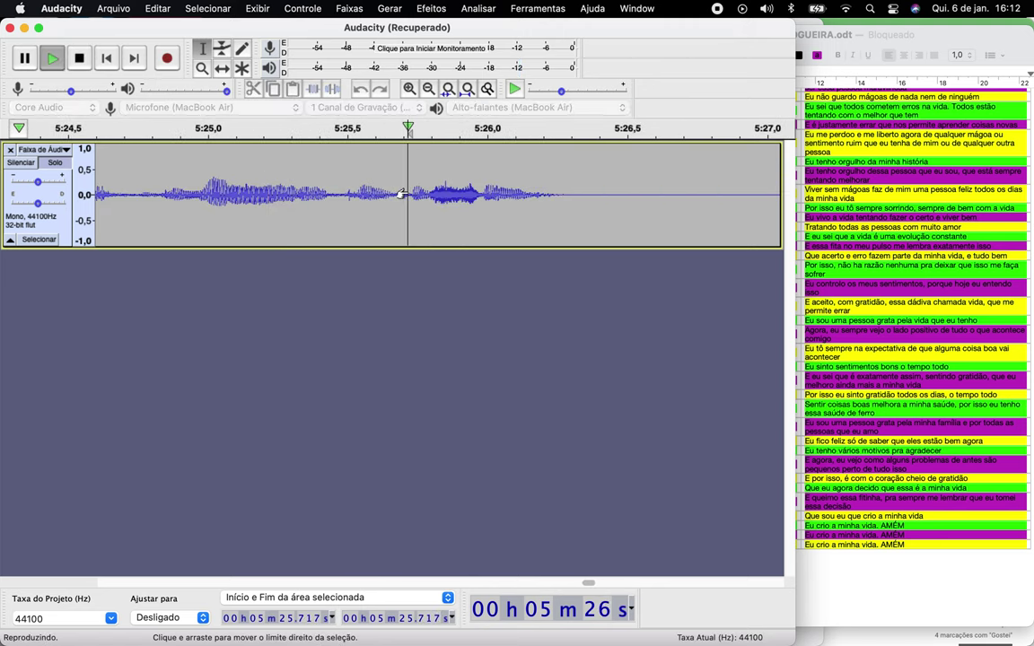
pyautogui.click(354, 190)
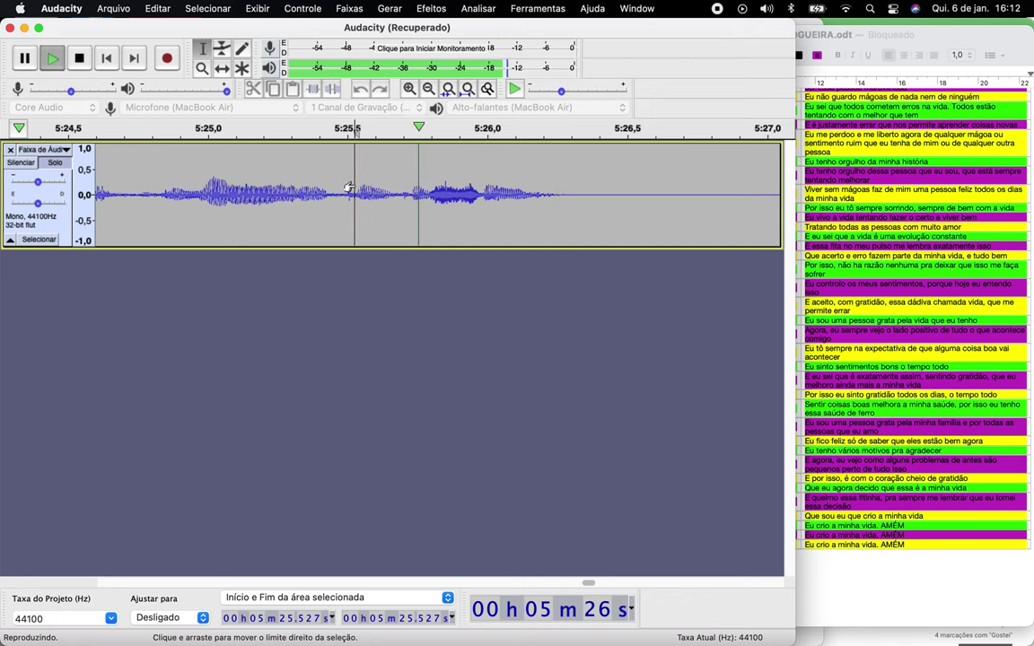
pyautogui.press('space')
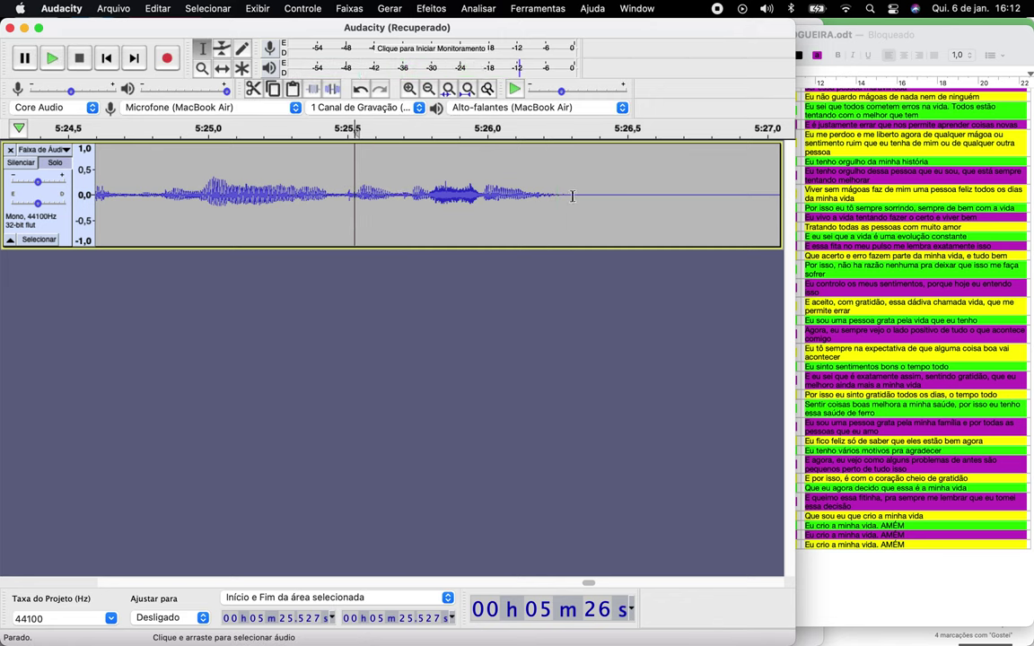
pyautogui.click(265, 177)
pyautogui.press('space')
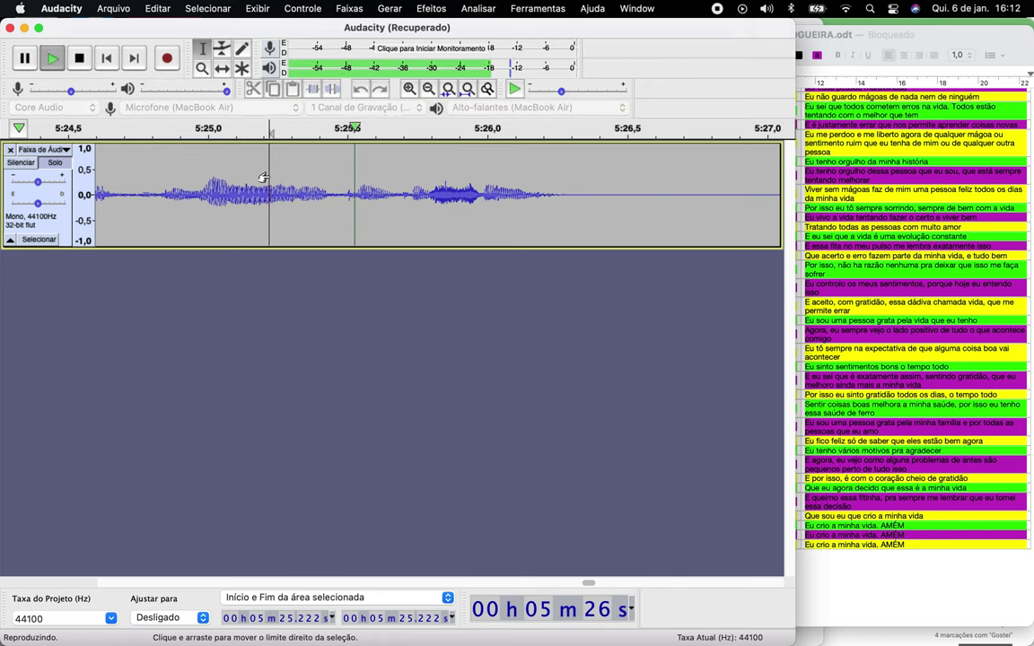
pyautogui.hscroll(5, 266, 177)
pyautogui.press('space')
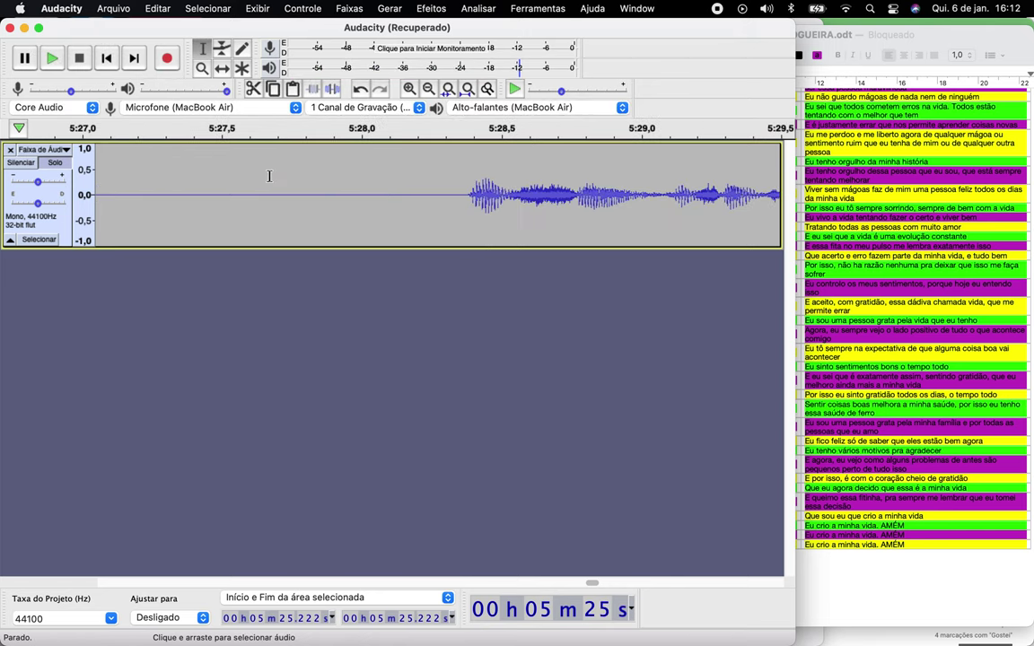
# - Delete about 0.4 s of the pause from about 5:27.9 and play the track from about 5:25.8
pyautogui.scroll(-1, 269, 176)
pyautogui.scroll(-1, 268, 176)
pyautogui.hscroll(-3, 268, 176)
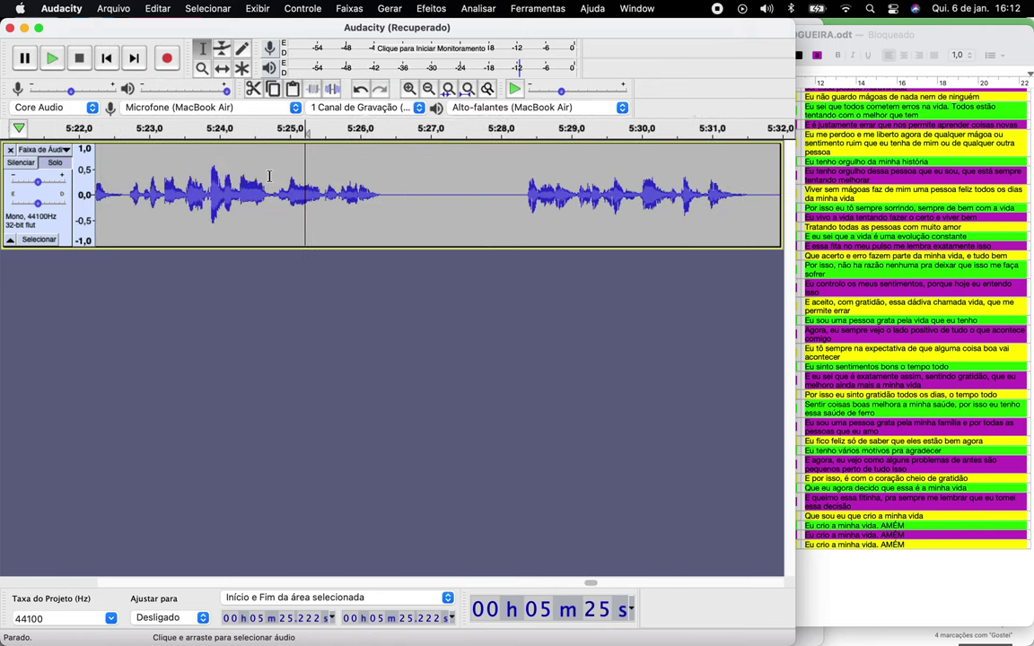
pyautogui.scroll(-1, 428, 193)
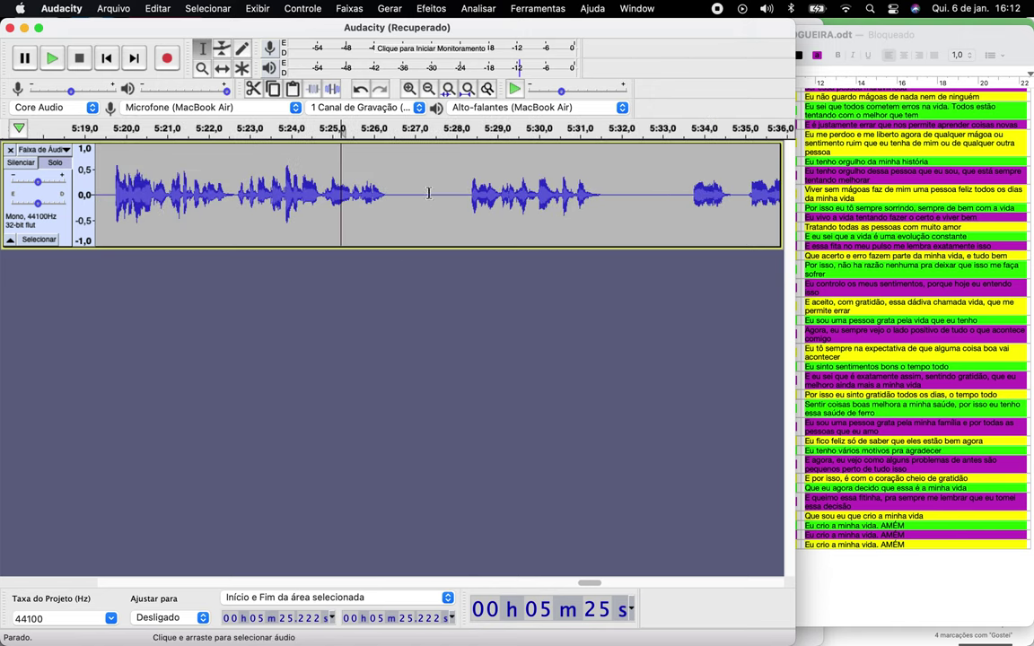
pyautogui.moveTo(466, 189); pyautogui.dragTo(449, 191)
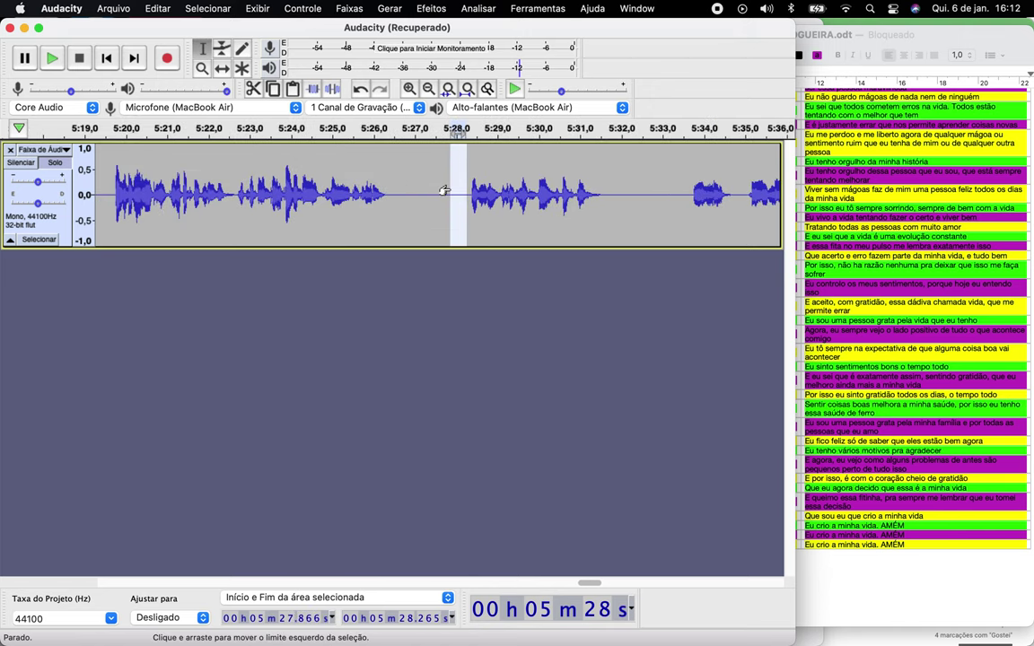
pyautogui.press('Delete')
pyautogui.click(362, 192)
pyautogui.press('space')
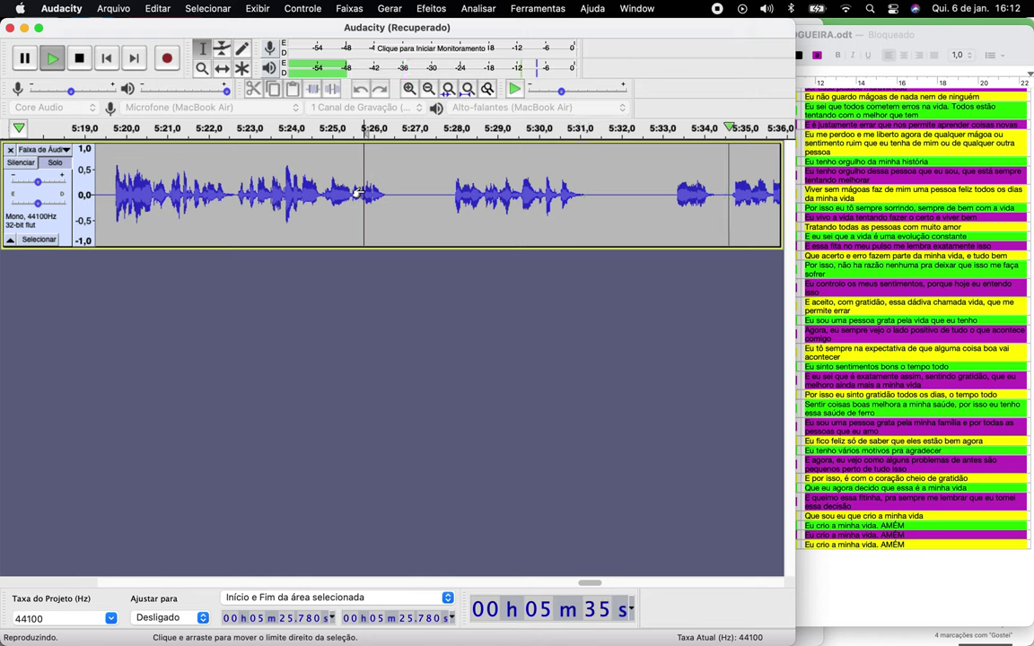
# - Delete about 0.6 s of the pause ending at about 5:33.3 and silence the rest from about 5:31.3, checking playback from about 5:30.4
pyautogui.press('space')
pyautogui.click(652, 199)
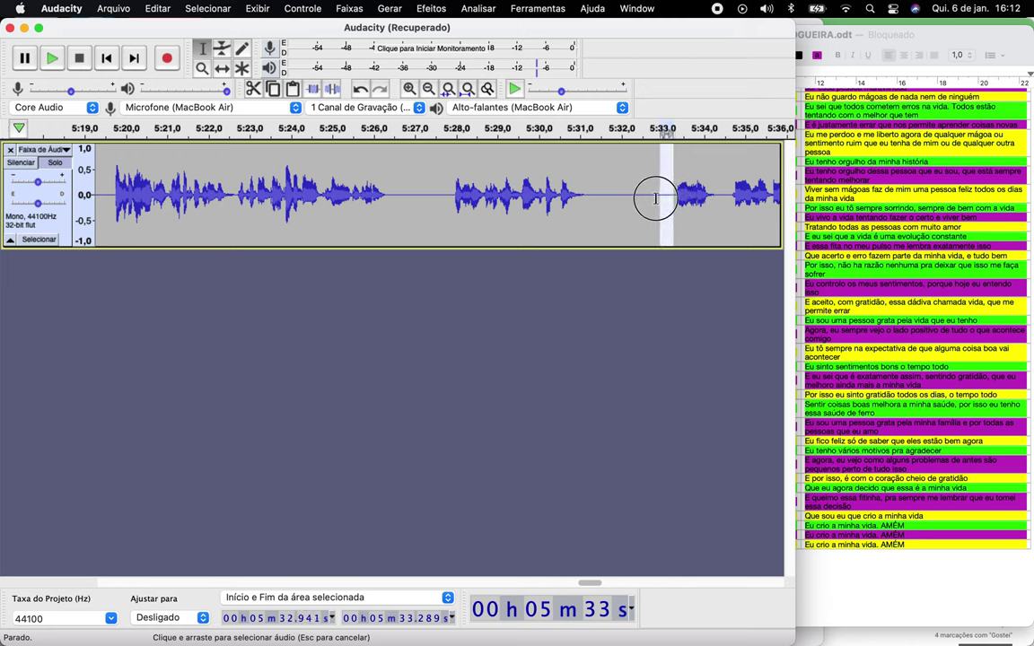
pyautogui.moveTo(589, 199); pyautogui.dragTo(648, 205)
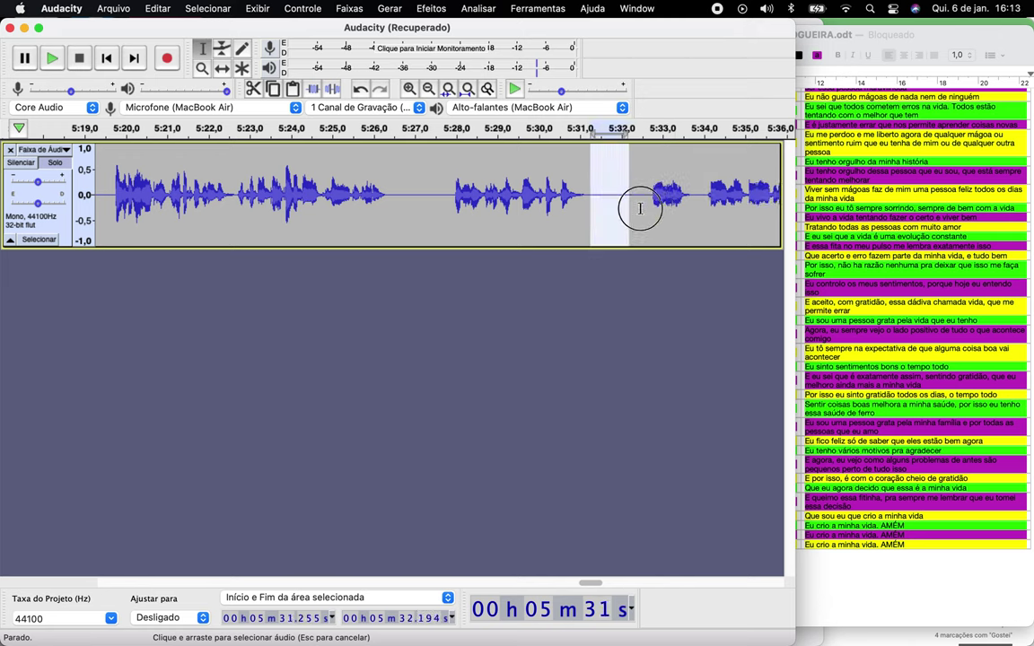
pyautogui.click(552, 199)
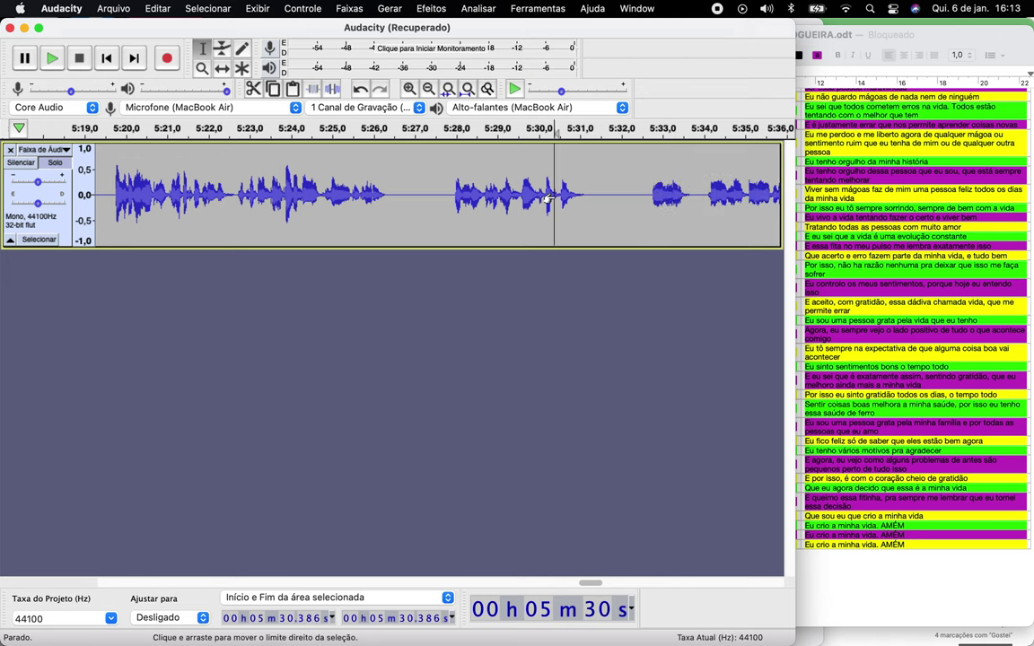
pyautogui.press('space')
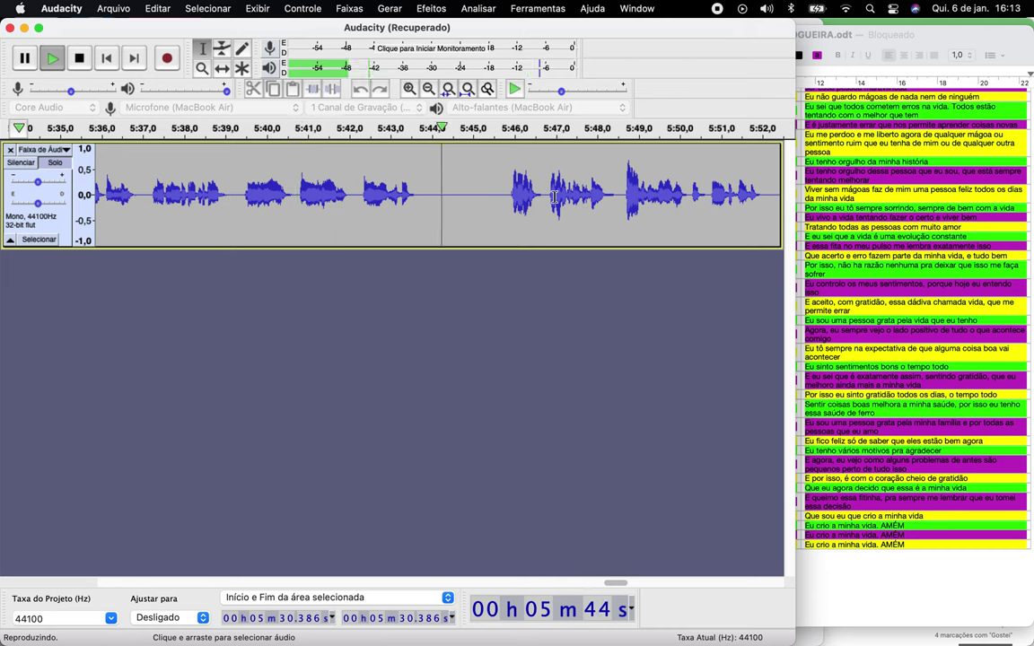
# - Silence the pause from about 5:43.7 to 5:45.9 and play the track from about 5:45.7
pyautogui.press('space')
pyautogui.moveTo(419, 187); pyautogui.dragTo(510, 225)
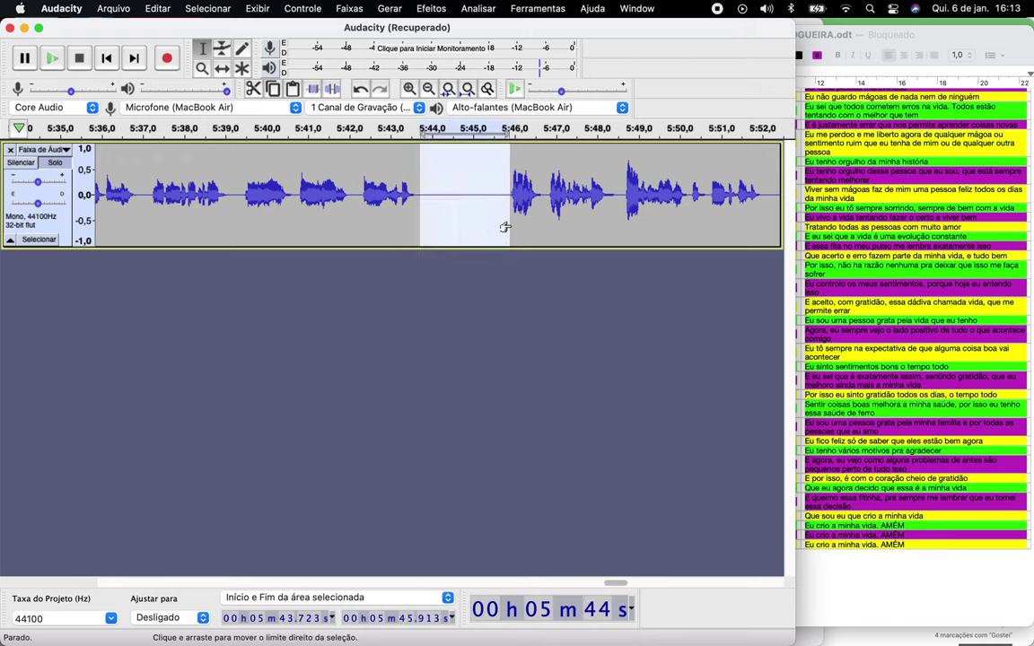
pyautogui.click(501, 213)
pyautogui.press('space')
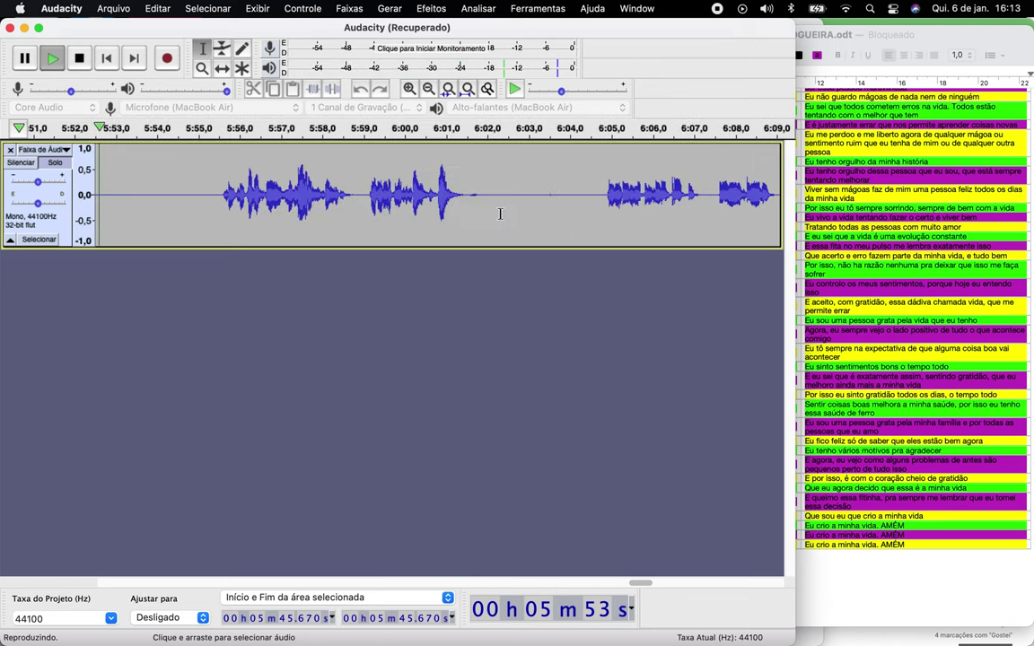
# - Silence the pause from about 5:52.1 to 5:55.5 and play the track from about 5:55.4
pyautogui.press('space')
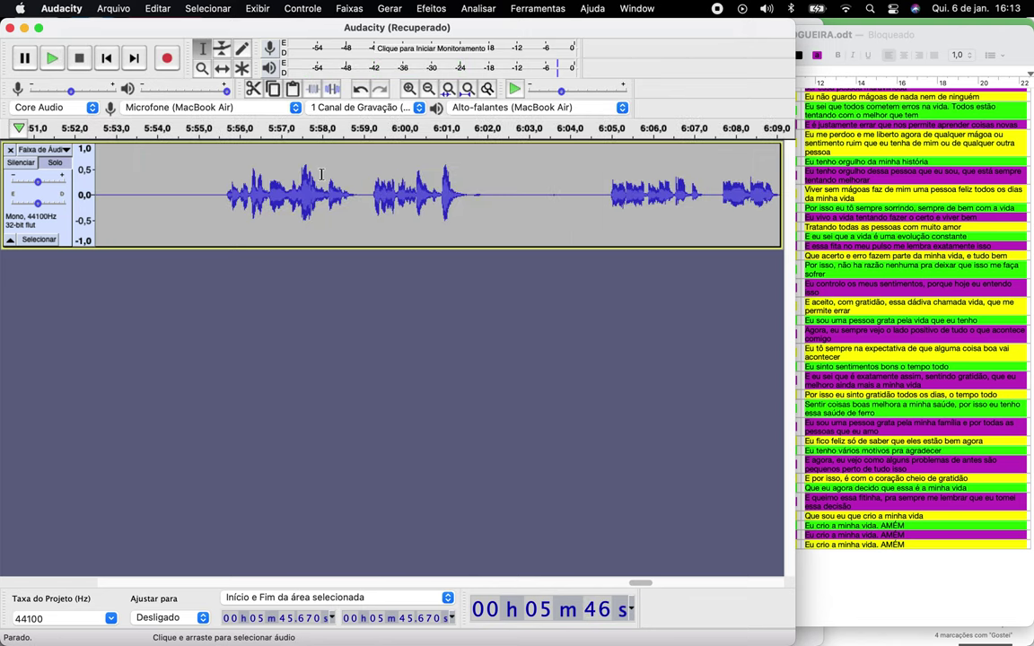
pyautogui.hscroll(-3, 320, 174)
pyautogui.moveTo(184, 199); pyautogui.dragTo(323, 206)
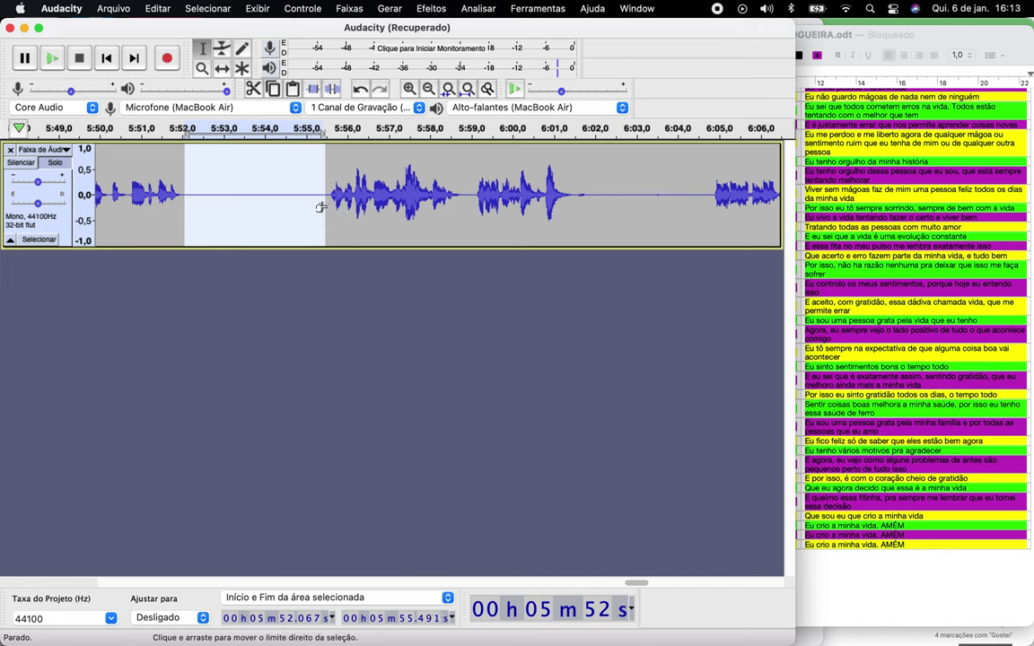
pyautogui.click(320, 197)
pyautogui.press('space')
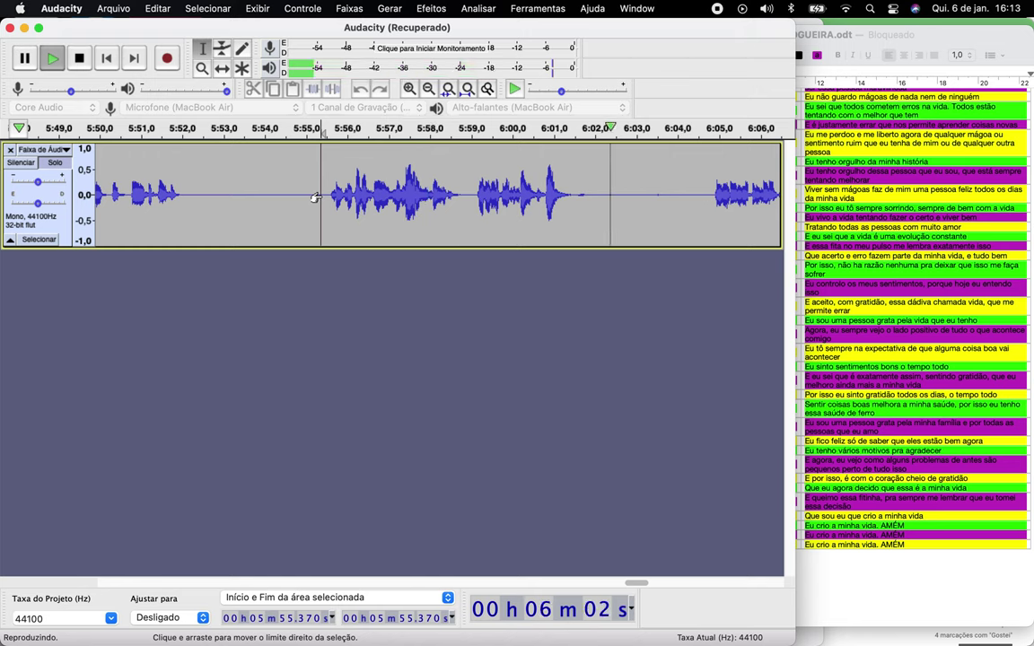
# - Silence the pause from about 6:01.5 to 6:04.8 and play the track from about 6:00.1
pyautogui.press('space')
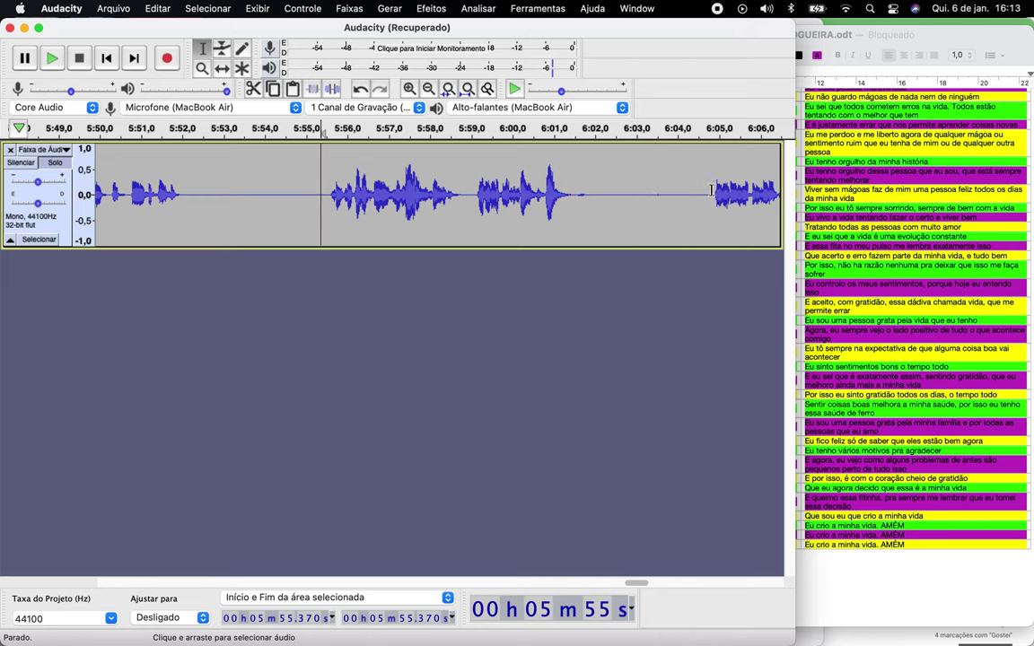
pyautogui.moveTo(710, 190); pyautogui.dragTo(579, 213)
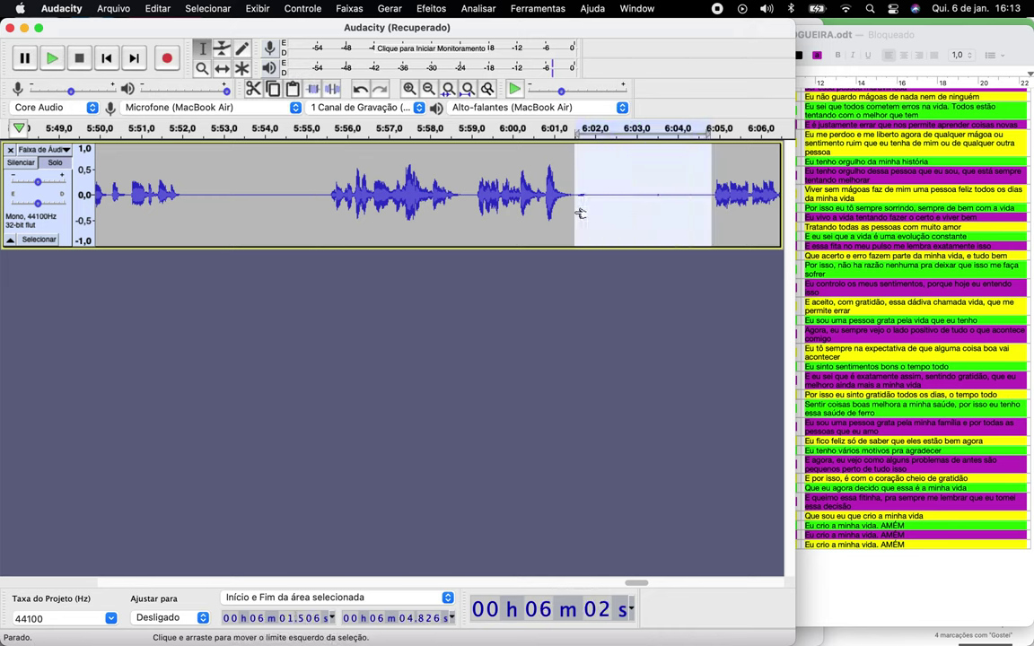
pyautogui.click(512, 201)
pyautogui.press('space')
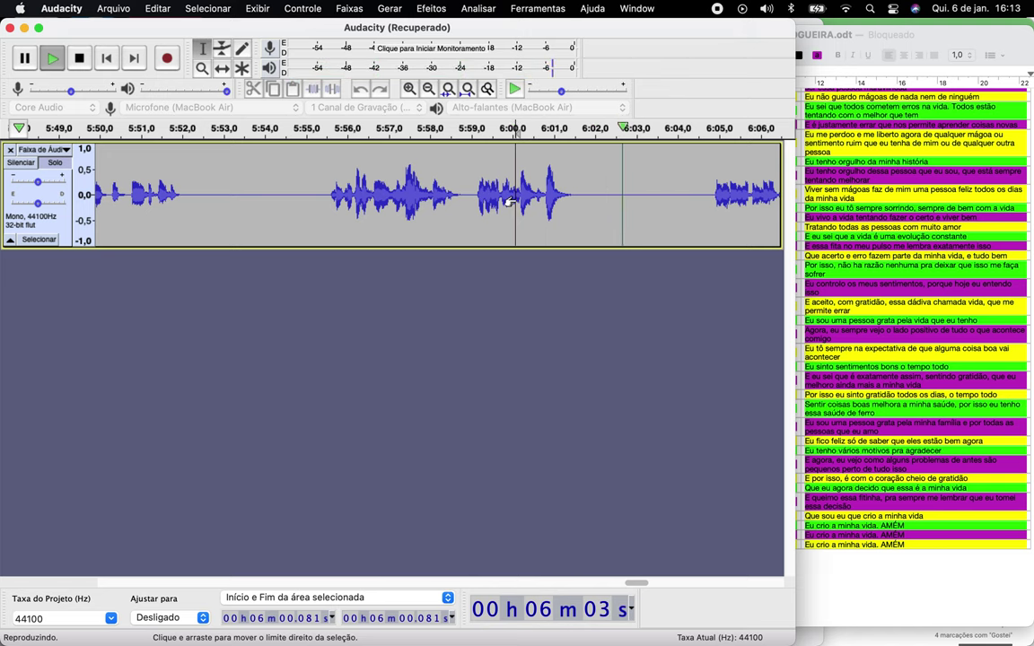
# - Listen to the pause after about 5:51.0, delete about 1.3 s of it from about 5:53.9, and replay from about 5:51.3
pyautogui.press('space')
pyautogui.scroll(-3, 165, 186)
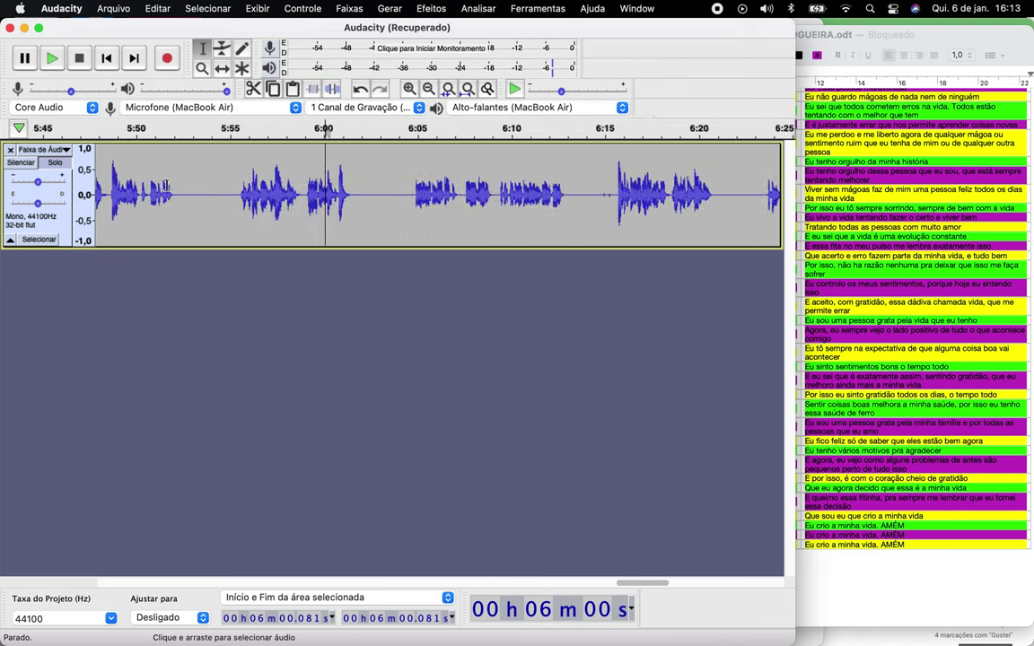
pyautogui.click(155, 191)
pyautogui.press('space')
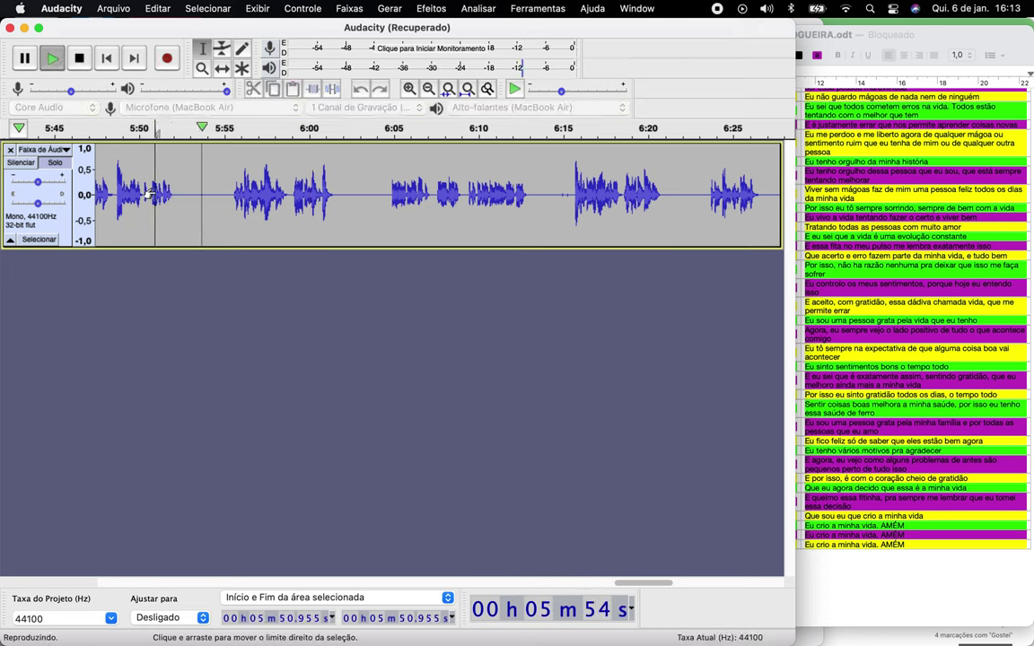
pyautogui.press('space')
pyautogui.moveTo(227, 199); pyautogui.dragTo(206, 203)
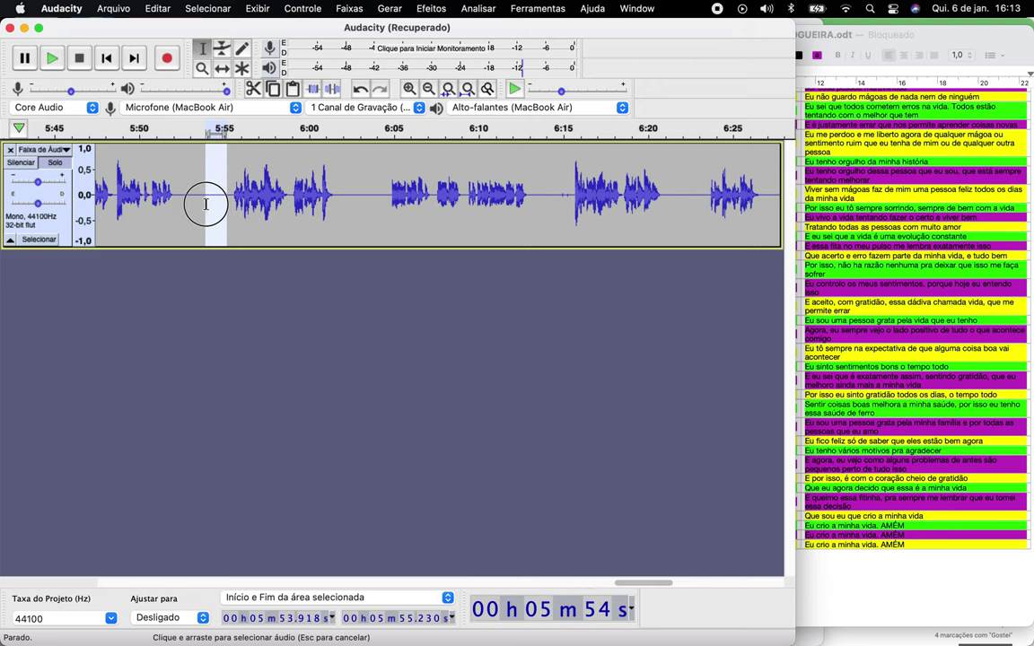
pyautogui.press('Delete')
pyautogui.click(161, 176)
pyautogui.press('space')
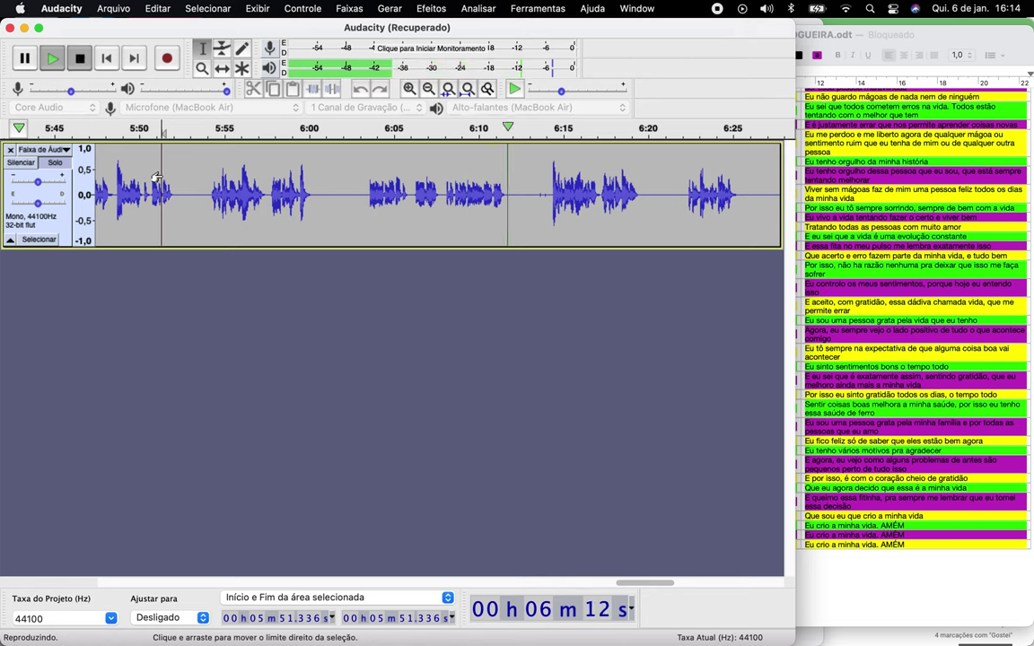
# - Silence the pauses from about 6:00.4 to 6:03.4 and 6:11.8 to 6:14.2, and play from about 6:13.7
pyautogui.press('space')
pyautogui.moveTo(315, 201); pyautogui.dragTo(367, 206)
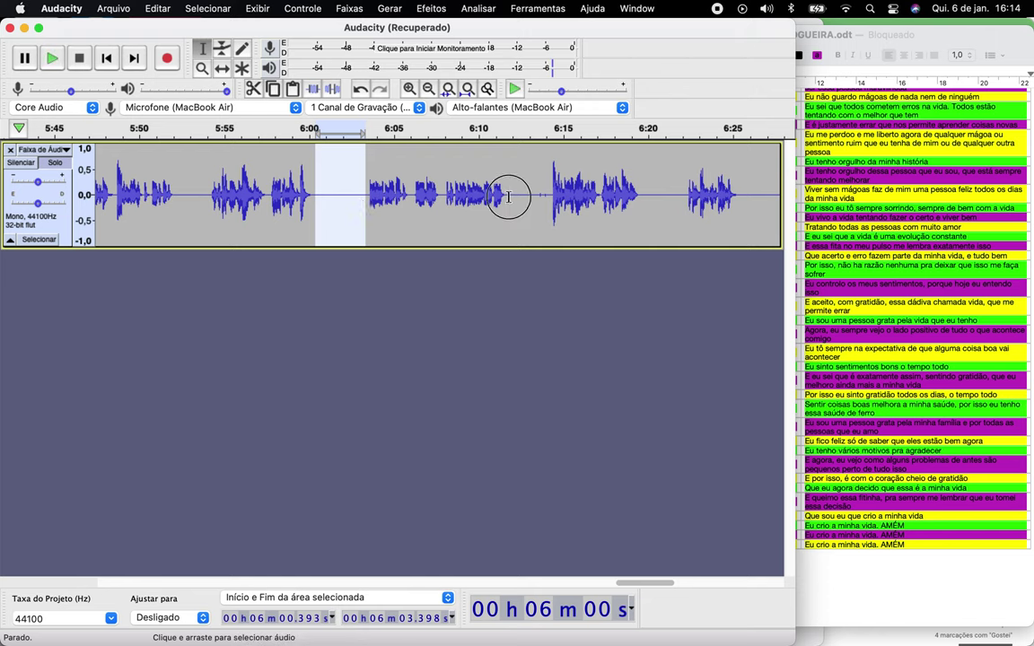
pyautogui.moveTo(508, 196); pyautogui.dragTo(544, 211)
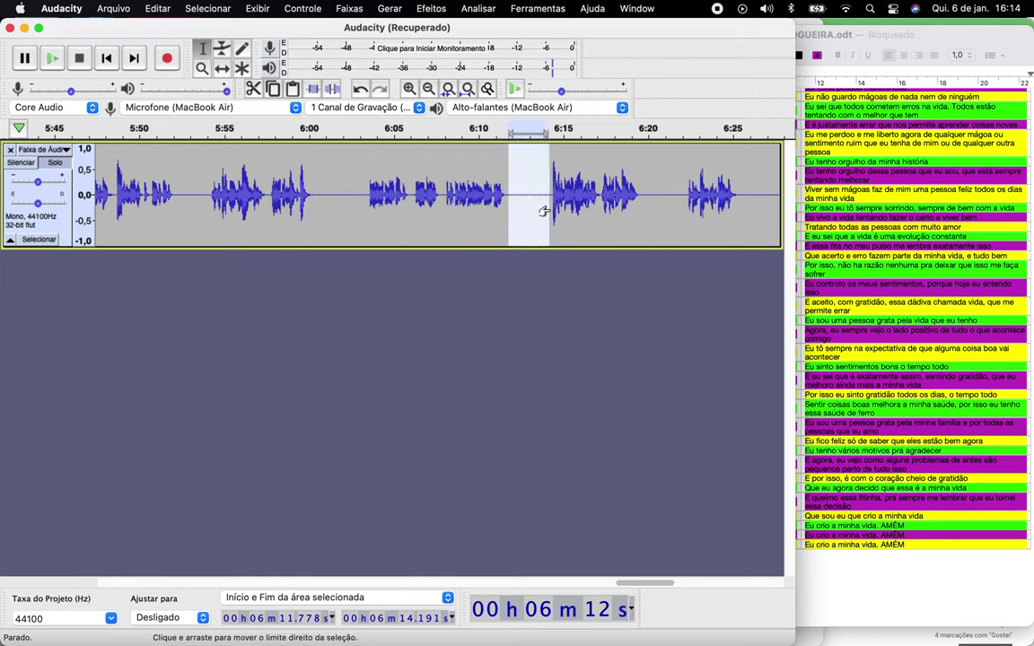
pyautogui.click(541, 206)
pyautogui.press('space')
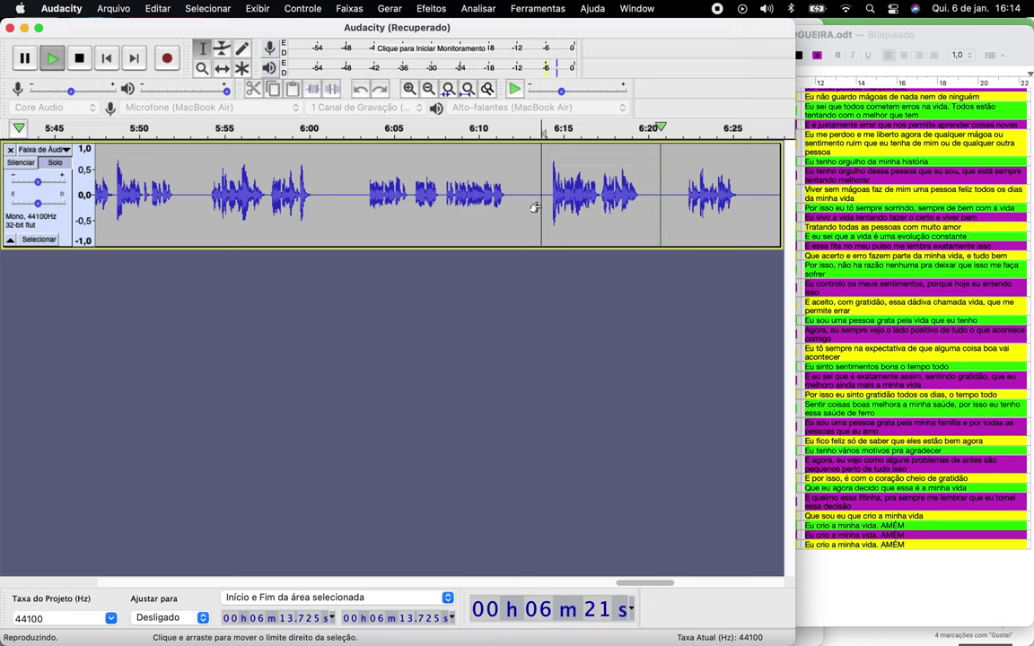
# - Silence the pause from about 6:19.6 and the one from about 6:25.3 to 6:27.7, and play from about 6:13.8
pyautogui.press('space')
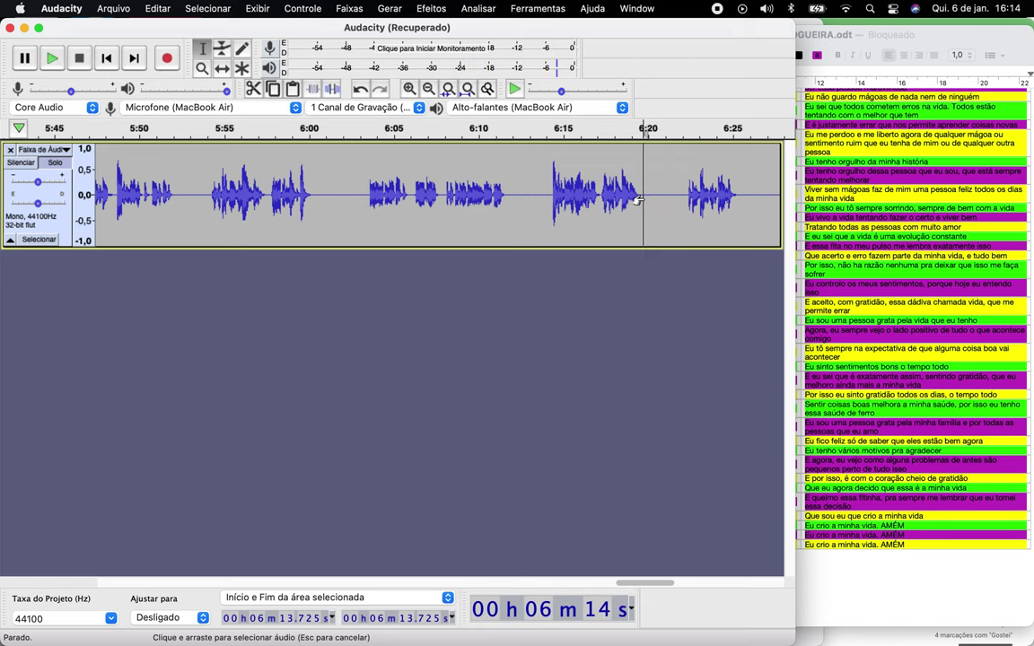
pyautogui.click(643, 199)
pyautogui.scroll(3, 637, 199)
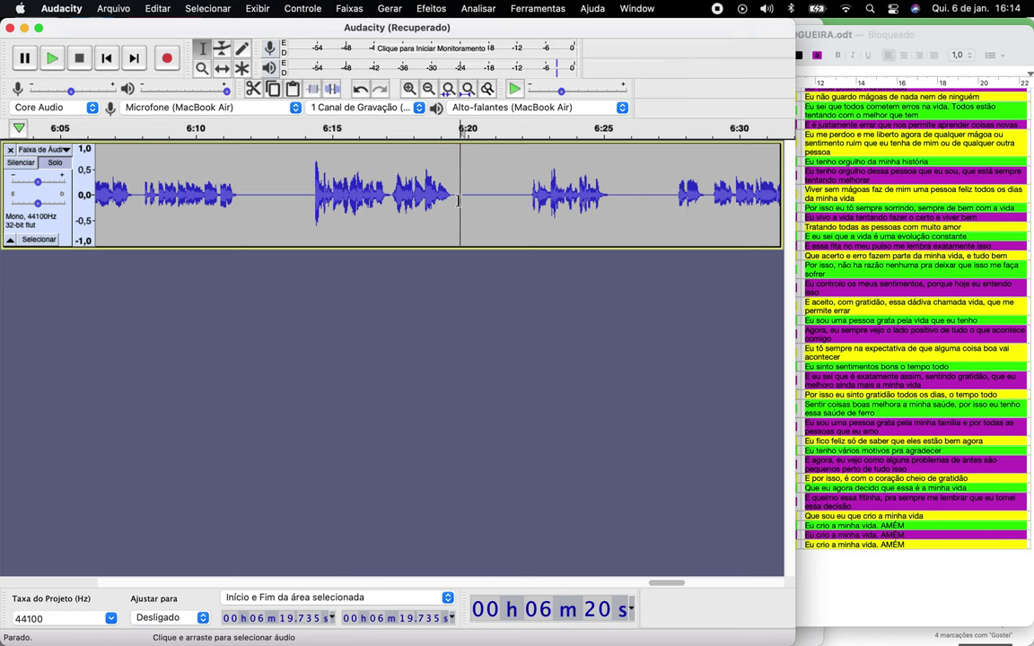
pyautogui.moveTo(457, 199); pyautogui.dragTo(545, 212)
pyautogui.hscroll(3, 507, 210)
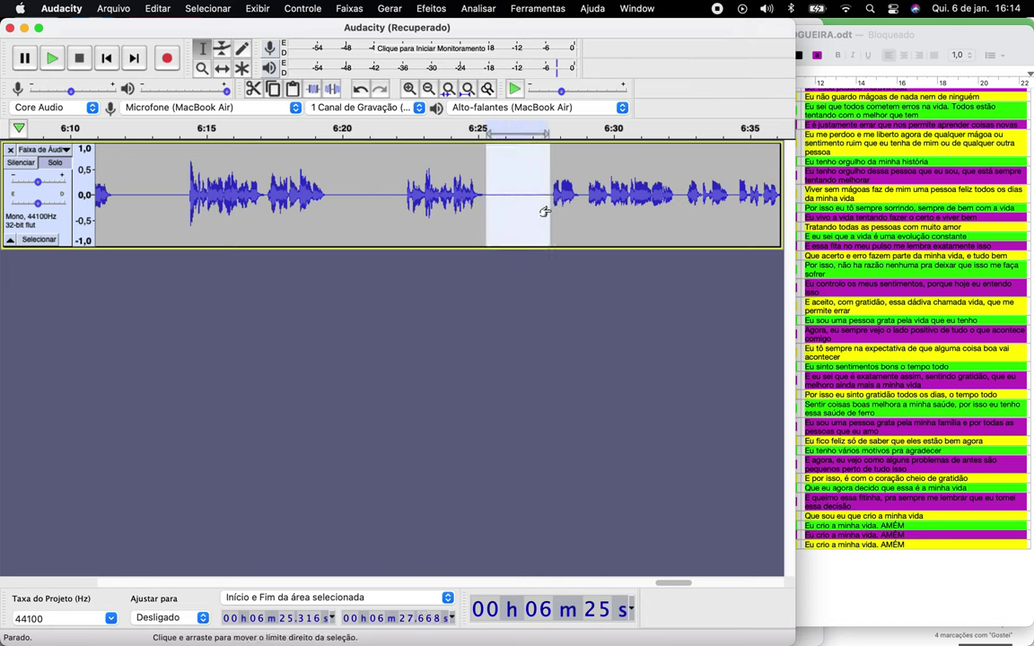
pyautogui.click(173, 193)
pyautogui.press('space')
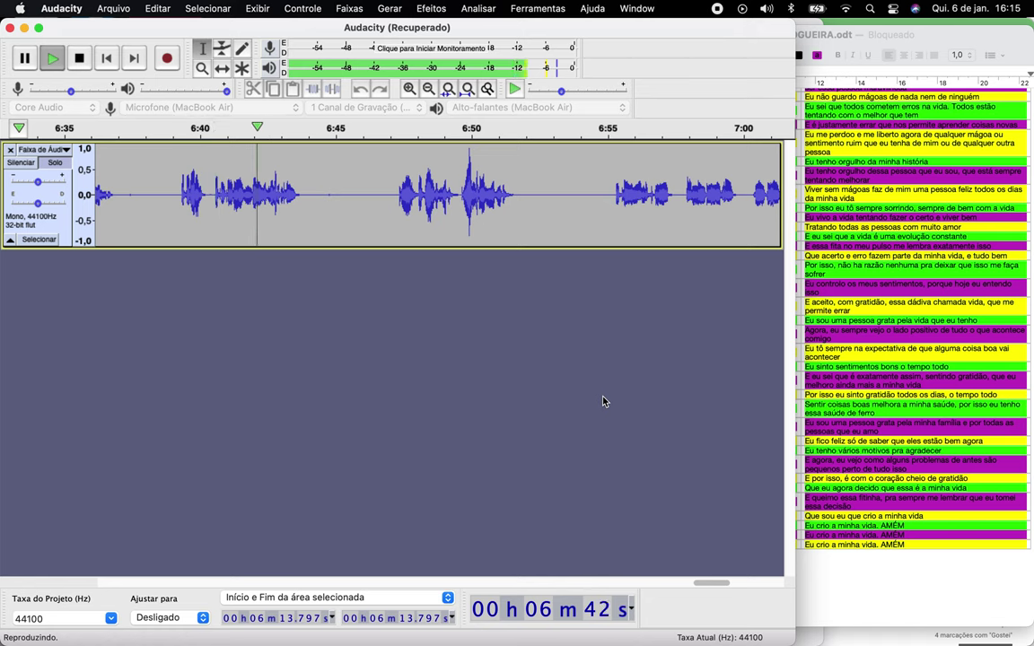
# - Silence the pauses from about 6:37.0 to 6:39.2, 6:43.8 to 6:47.2 and 6:51.8 to 6:55.2, and play from about 6:38.9
pyautogui.press('space')
pyautogui.moveTo(117, 202); pyautogui.dragTo(182, 211)
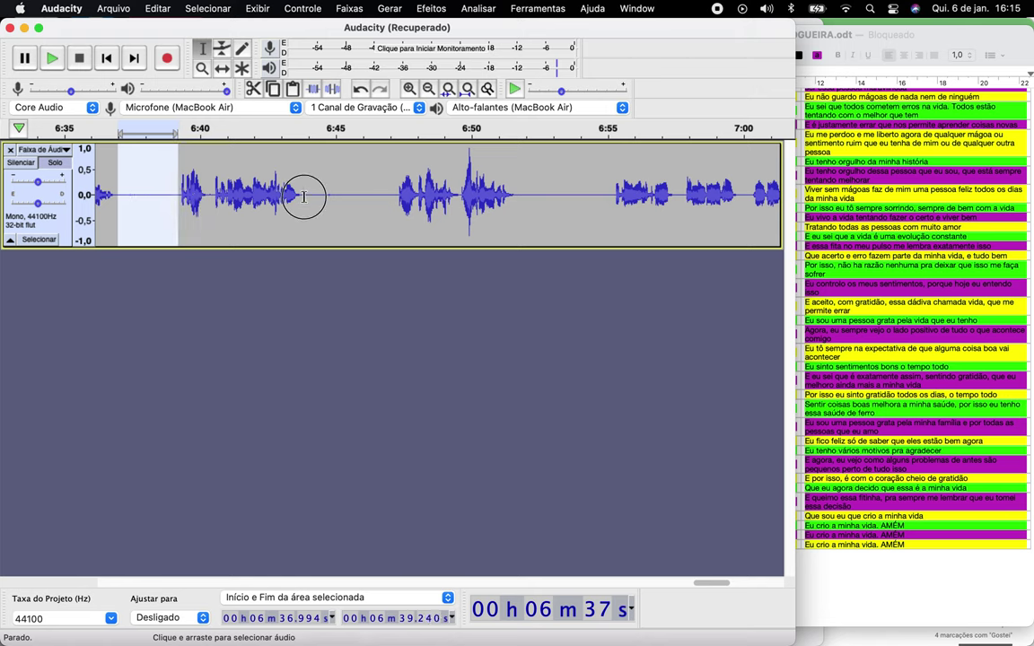
pyautogui.moveTo(304, 197); pyautogui.dragTo(390, 216)
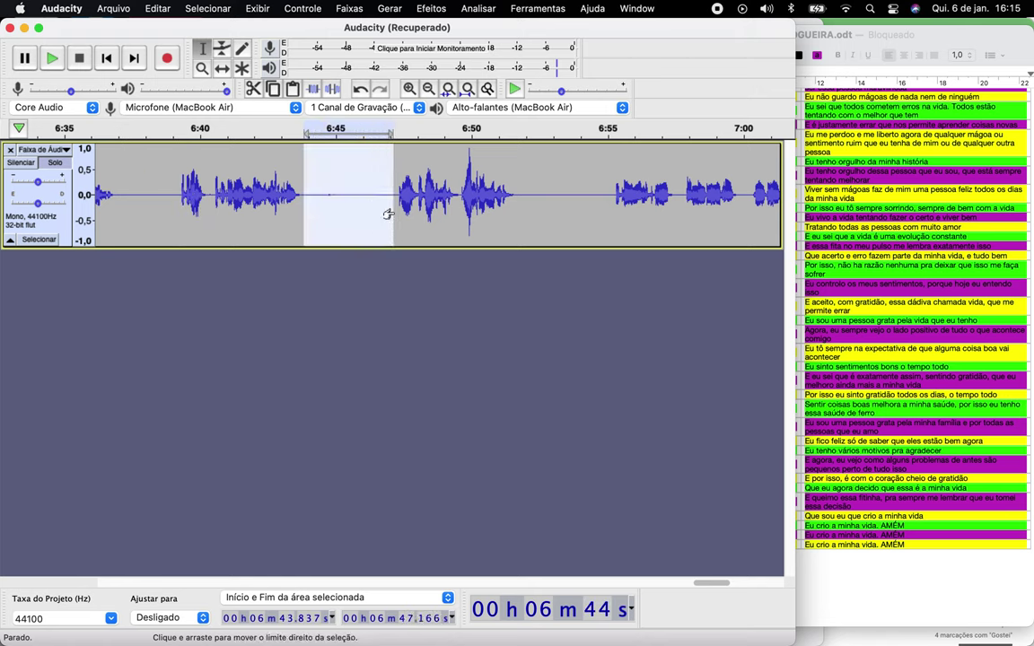
pyautogui.moveTo(522, 205); pyautogui.dragTo(610, 213)
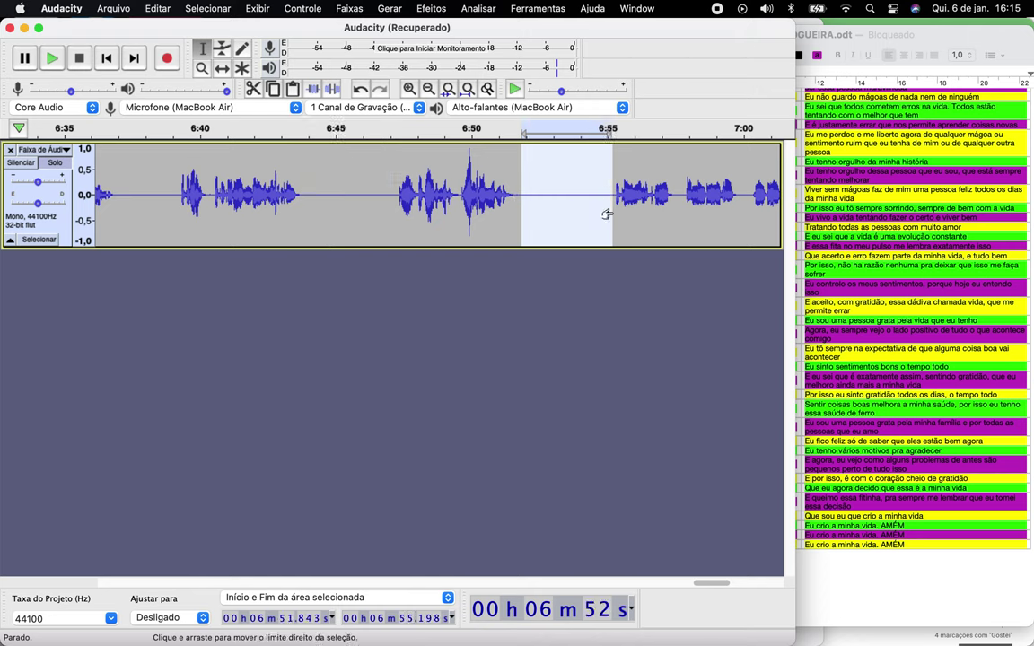
pyautogui.click(170, 207)
pyautogui.press('space')
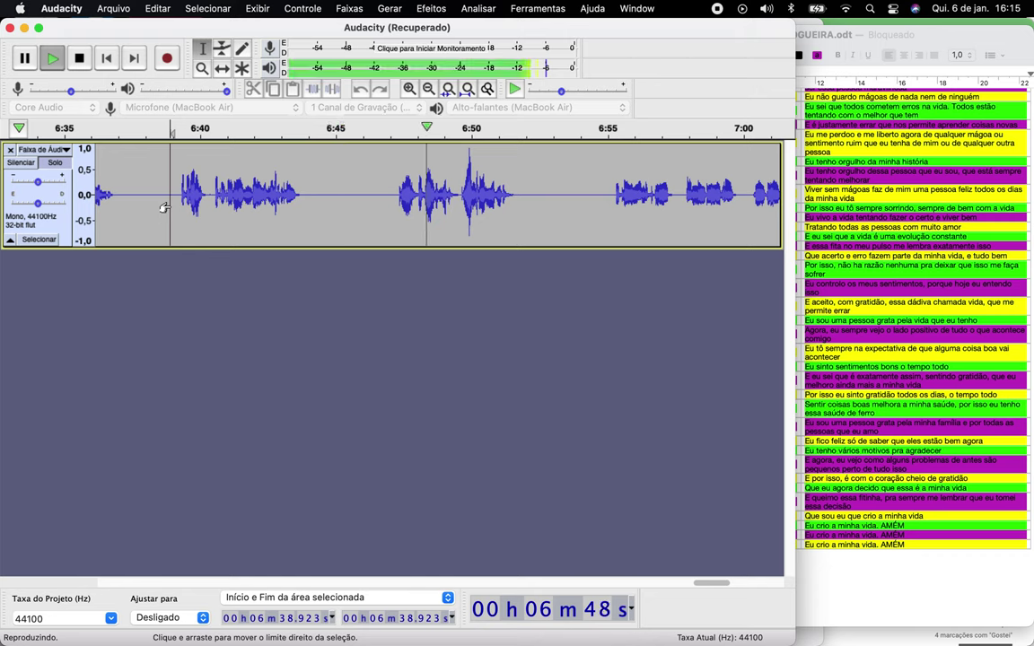
# - Delete about 2.5 s of the pause from about 6:44.8 and replay the joined phrases from about 6:42.9
pyautogui.press('space')
pyautogui.moveTo(392, 199); pyautogui.dragTo(329, 205)
pyautogui.press('Delete')
pyautogui.click(279, 199)
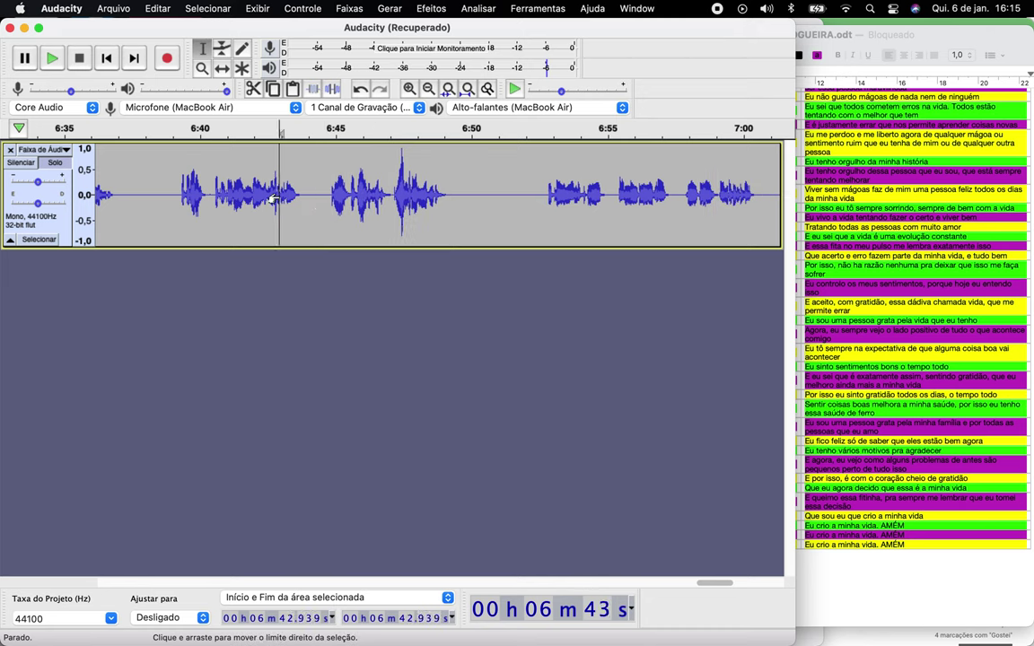
pyautogui.press('space')
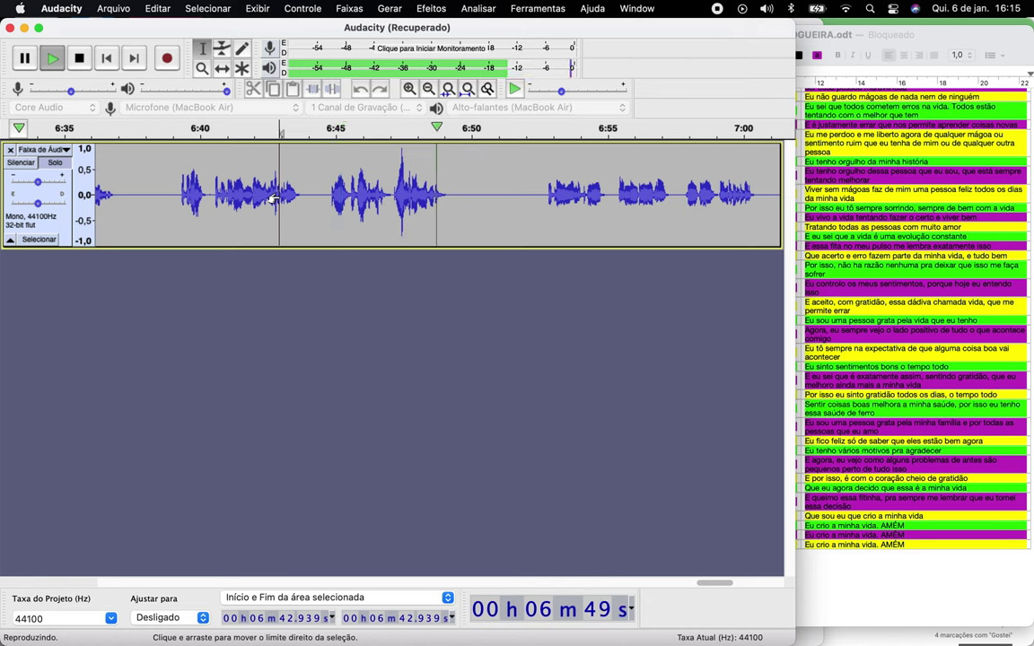
pyautogui.press('space')
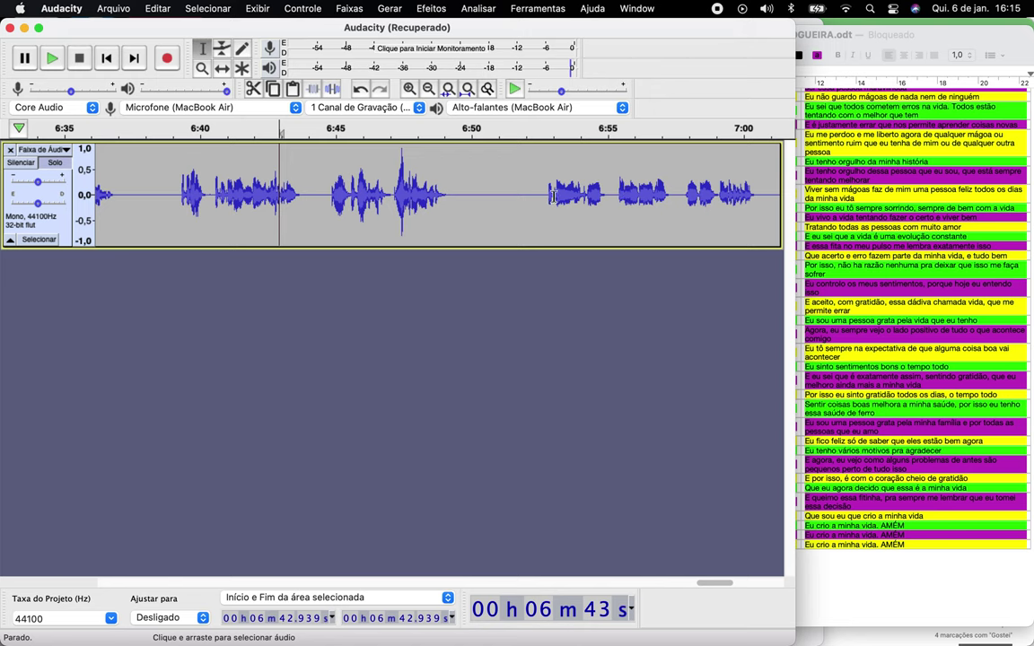
# - Delete about 2.5 s of the pause after about 6:49 and replay the track from about 6:47.7
pyautogui.moveTo(544, 199); pyautogui.dragTo(403, 207)
pyautogui.hscroll(10, 530, 196)
pyautogui.click(349, 195)
pyautogui.hscroll(-8, 350, 194)
pyautogui.press('Delete')
pyautogui.click(333, 203)
pyautogui.press('space')
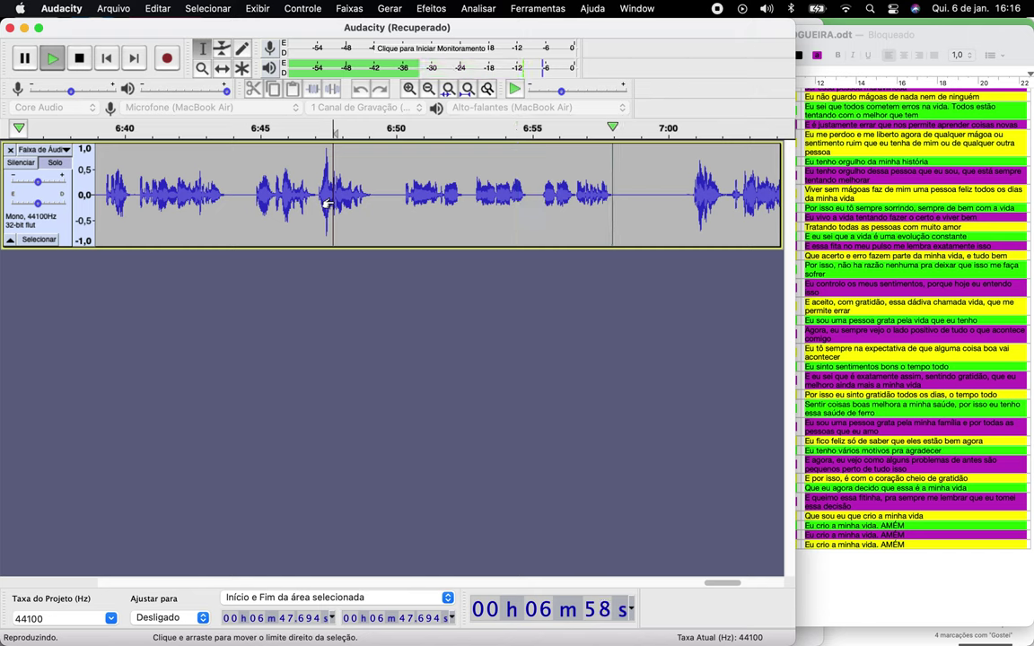
pyautogui.press('space')
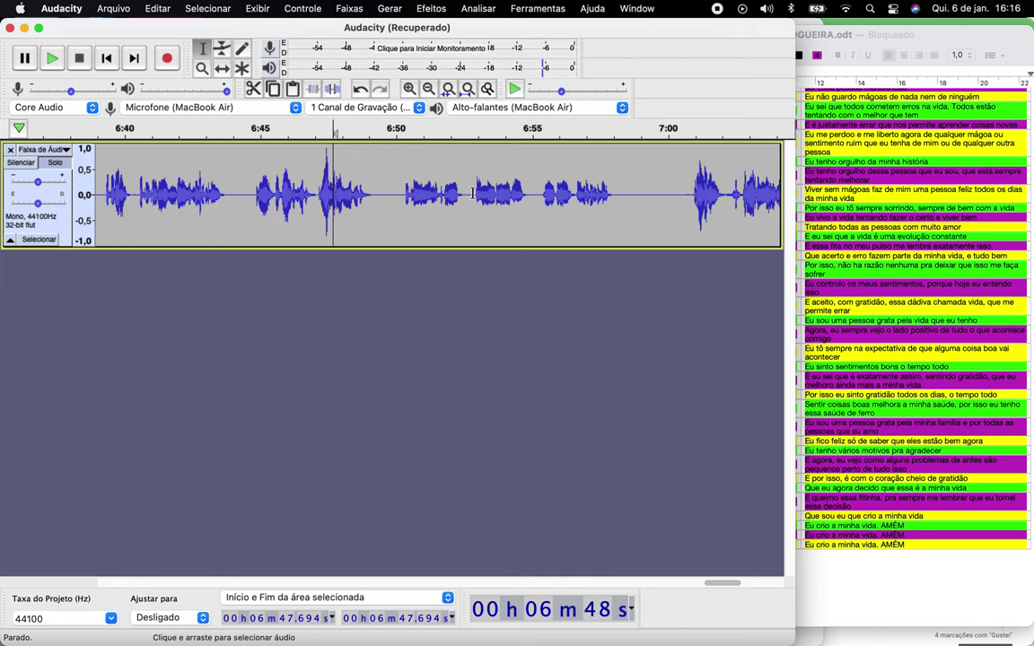
# - Play the track from about 6:51.1 and silence the pause from about 6:58.1 to 7:01.0
pyautogui.click(425, 193)
pyautogui.press('space')
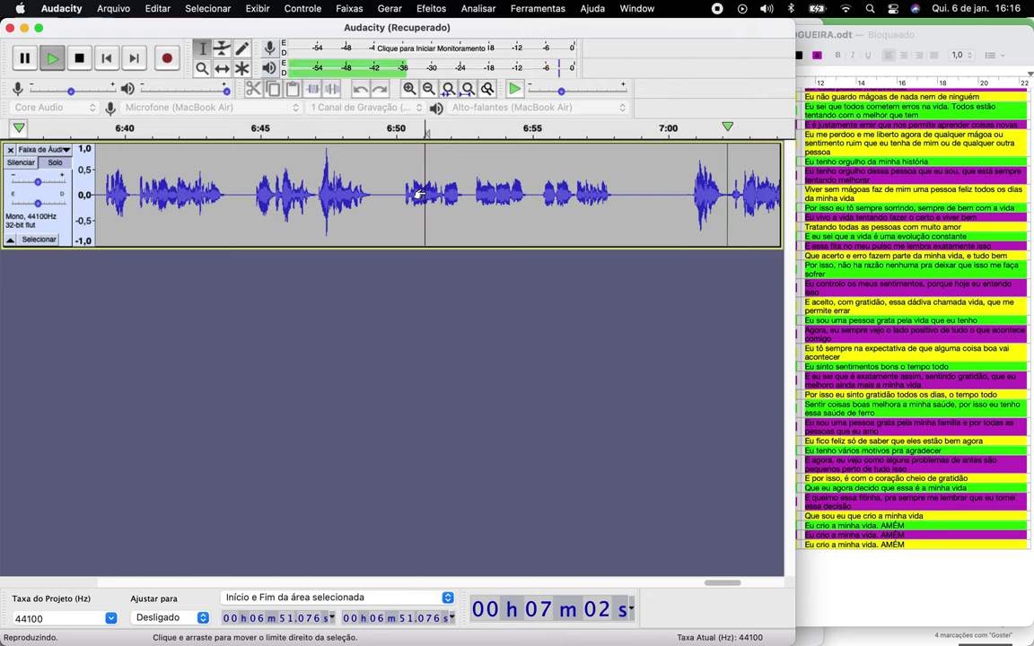
pyautogui.press('space')
pyautogui.moveTo(615, 198); pyautogui.dragTo(694, 216)
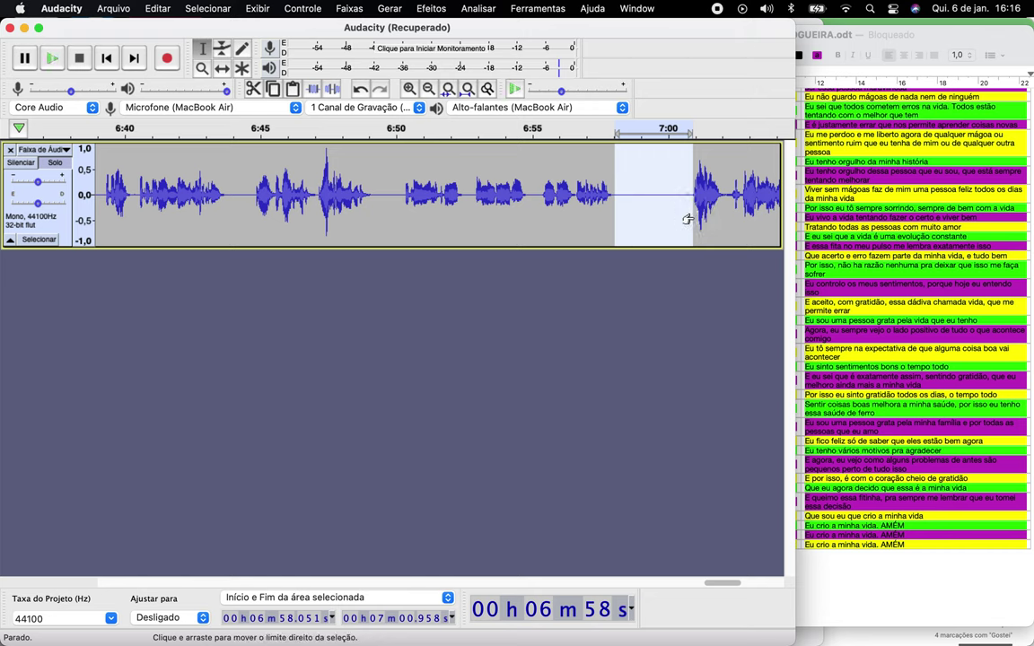
# - Delete about 1.1 s of the pause from about 6:59.3 and play the track from about 6:56.3
pyautogui.moveTo(679, 205); pyautogui.dragTo(647, 205)
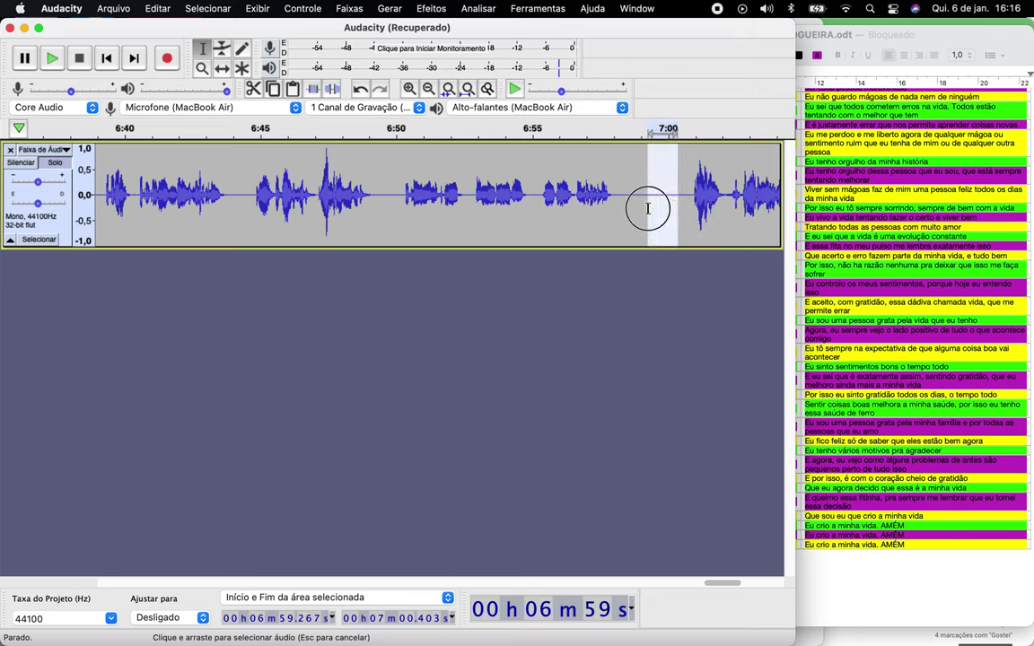
pyautogui.press('Delete')
pyautogui.click(568, 199)
pyautogui.press('space')
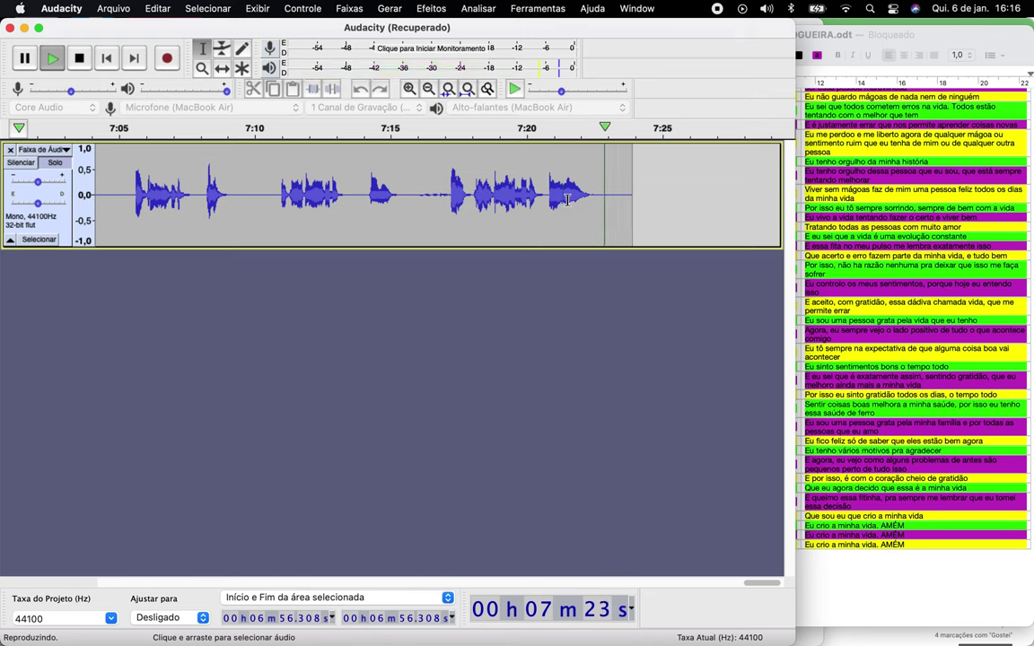
# - Stop playback near the end of the track and silence the noisy pause from about 7:15.8 to 7:17.2
pyautogui.press('space')
pyautogui.moveTo(408, 223); pyautogui.dragTo(437, 224)
pyautogui.scroll(2, 429, 225)
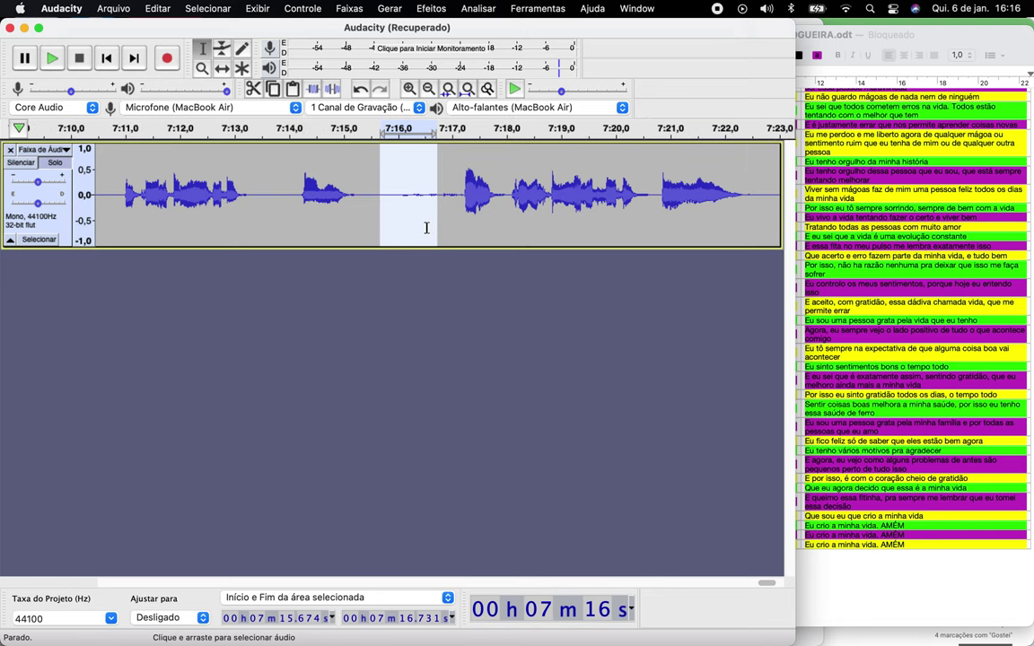
pyautogui.scroll(1, 427, 226)
pyautogui.scroll(1, 425, 228)
pyautogui.click(480, 205)
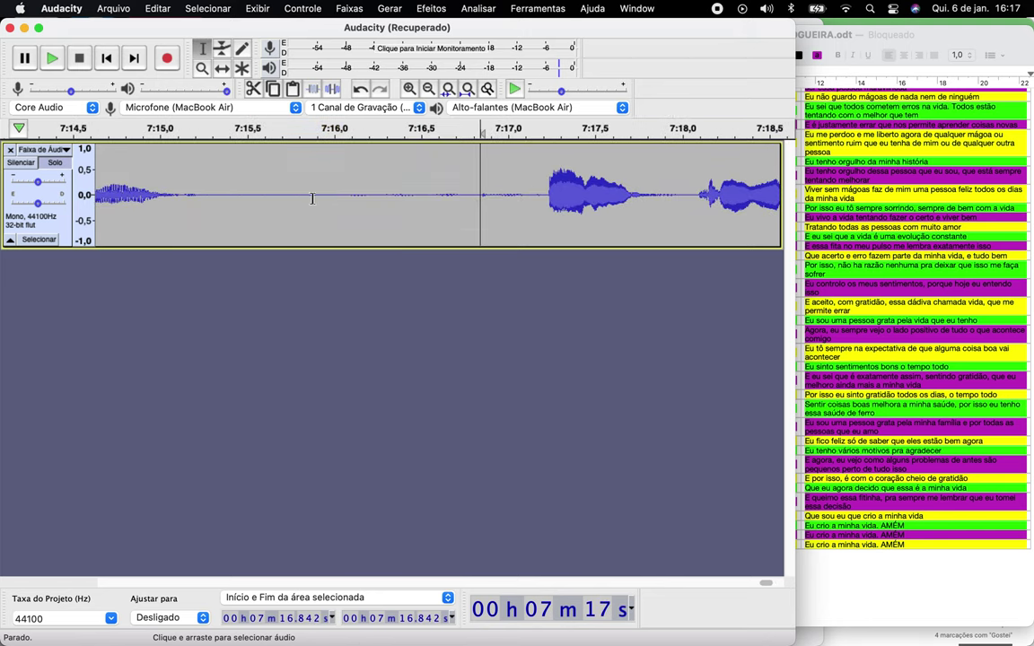
pyautogui.moveTo(300, 195); pyautogui.dragTo(545, 214)
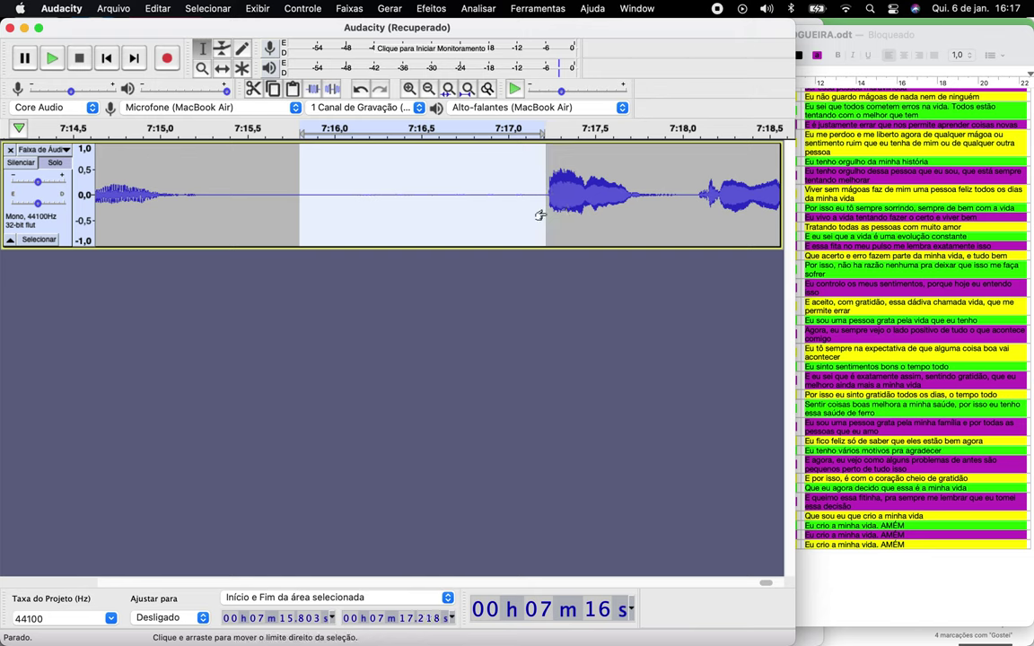
pyautogui.click(492, 211)
pyautogui.scroll(-5, 489, 210)
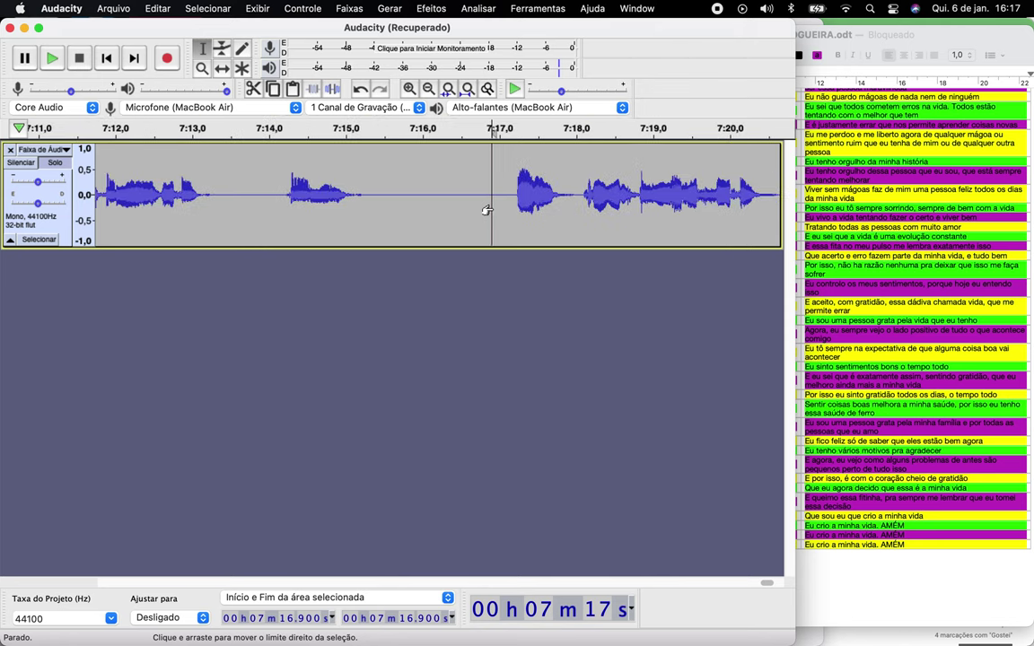
# - Listen to the ending from about 7:22.0 and silence the track from about 7:22.7 to its end
pyautogui.hscroll(5, 491, 211)
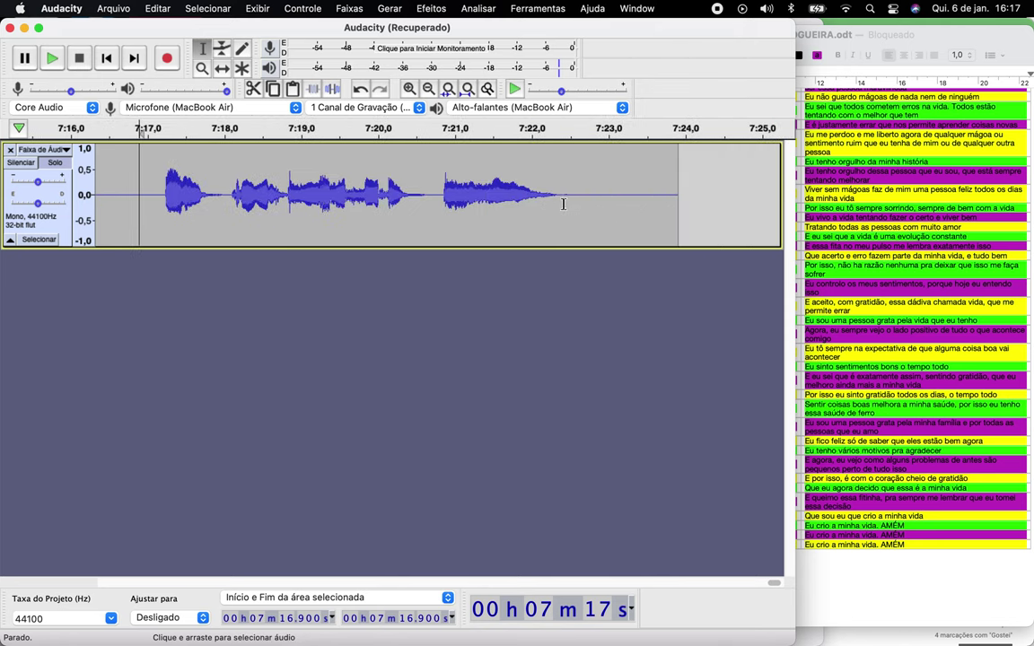
pyautogui.click(563, 205)
pyautogui.click(600, 212)
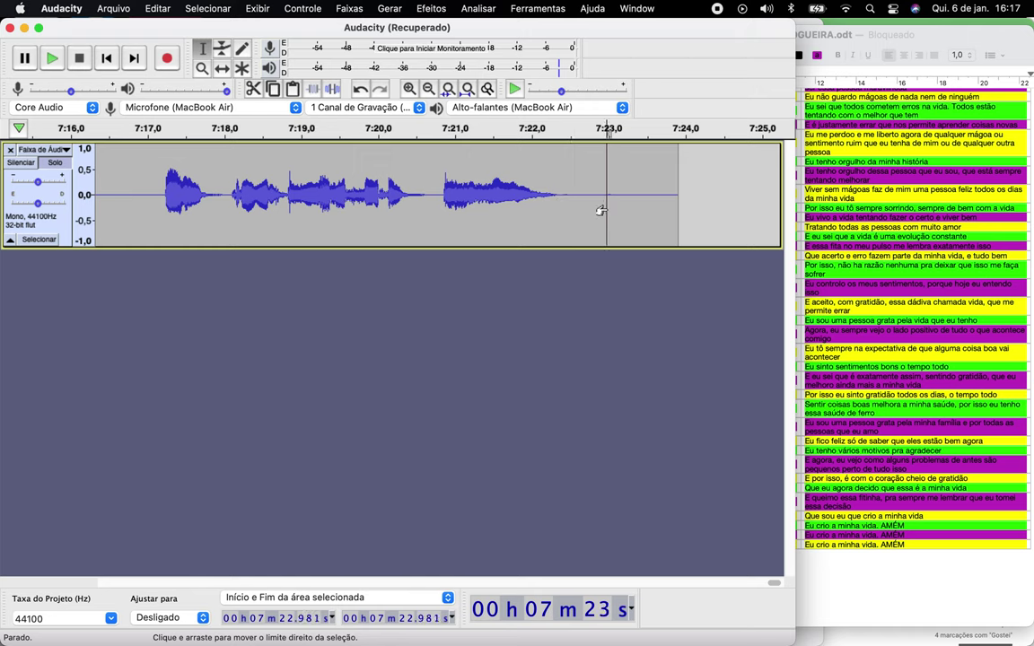
pyautogui.click(526, 217)
pyautogui.press('space')
pyautogui.press('space')
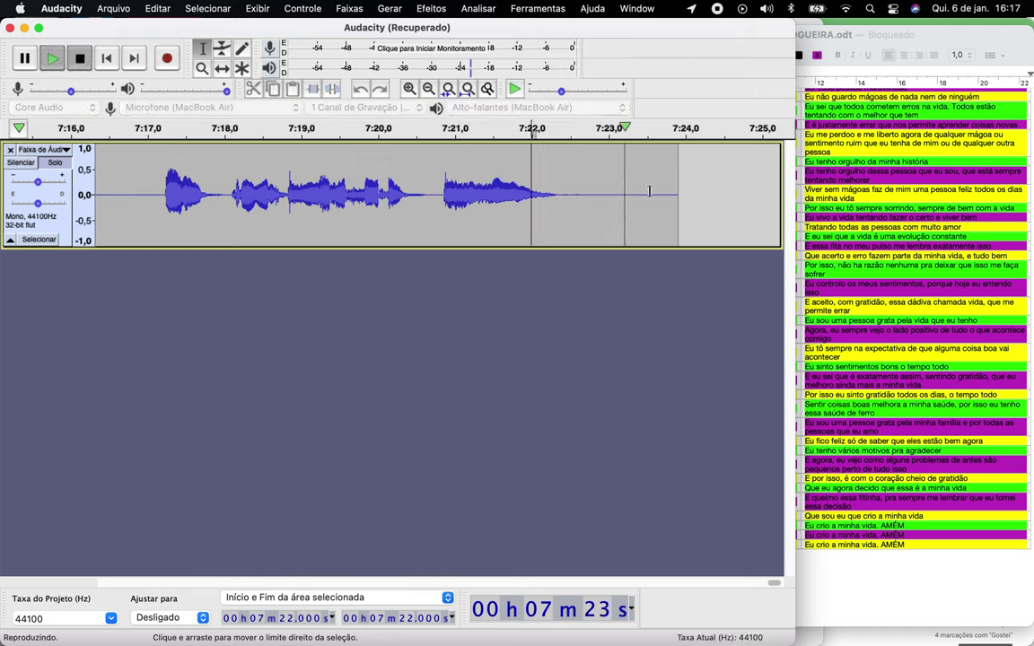
pyautogui.moveTo(584, 201); pyautogui.dragTo(682, 201)
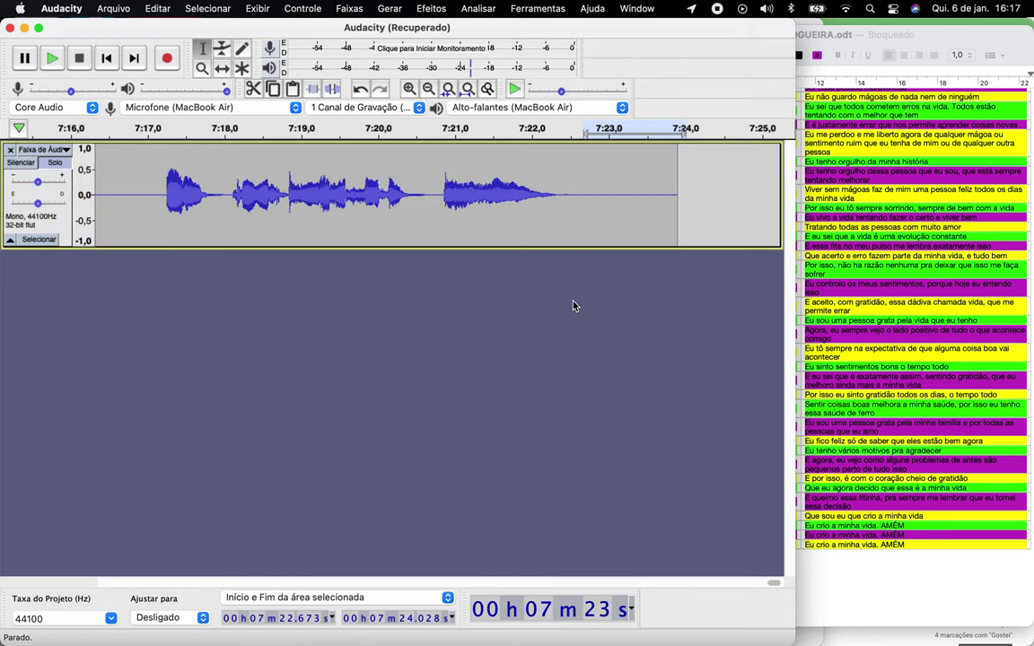
# - Play the edited track from the start, skip the opening silence to about 10 s, review it alongside the script, and return to the start
pyautogui.scroll(-2, 574, 304)
pyautogui.hscroll(-15, 575, 306)
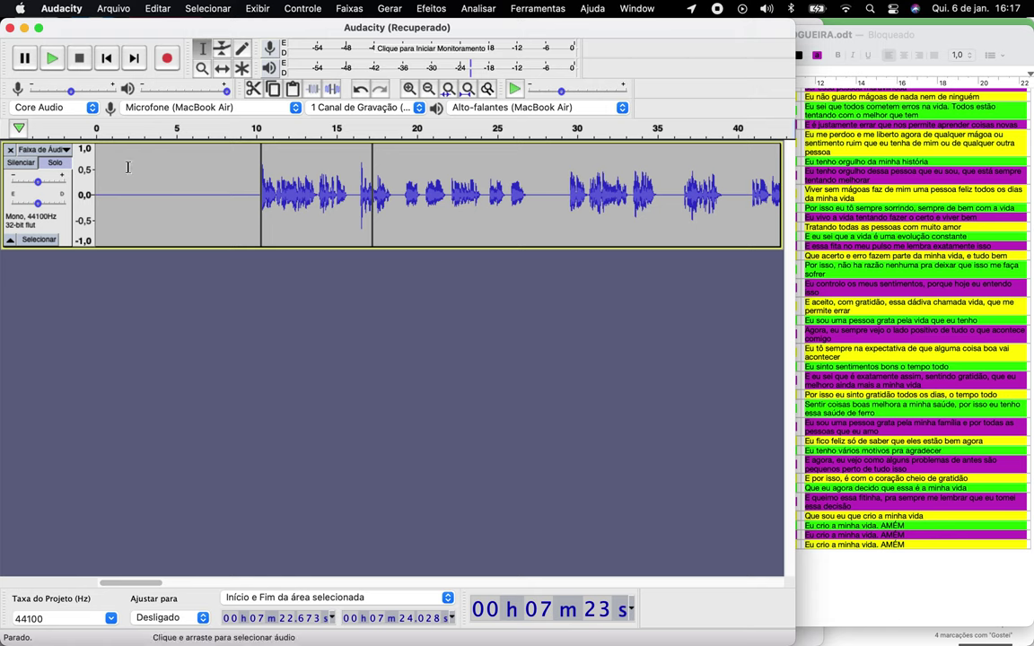
pyautogui.click(107, 59)
pyautogui.click(52, 59)
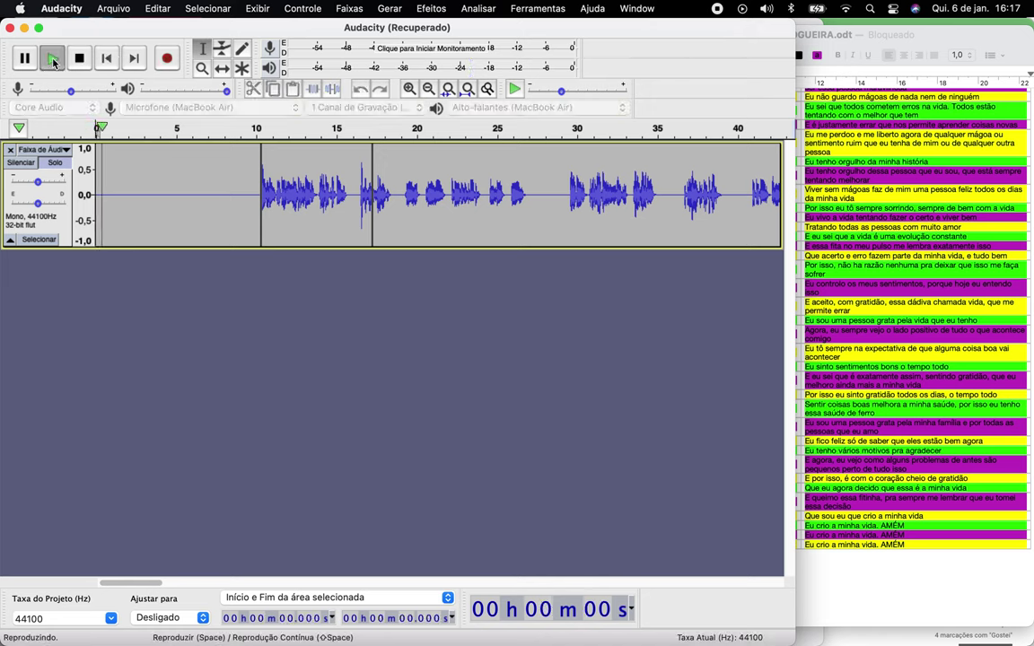
pyautogui.click(255, 130)
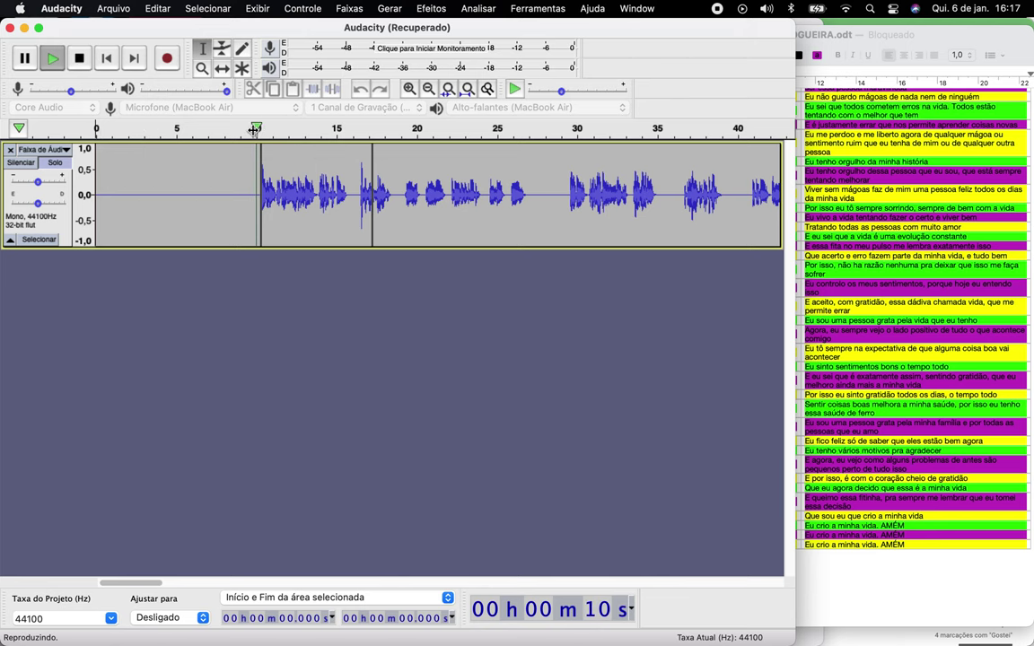
pyautogui.scroll(5, 874, 209)
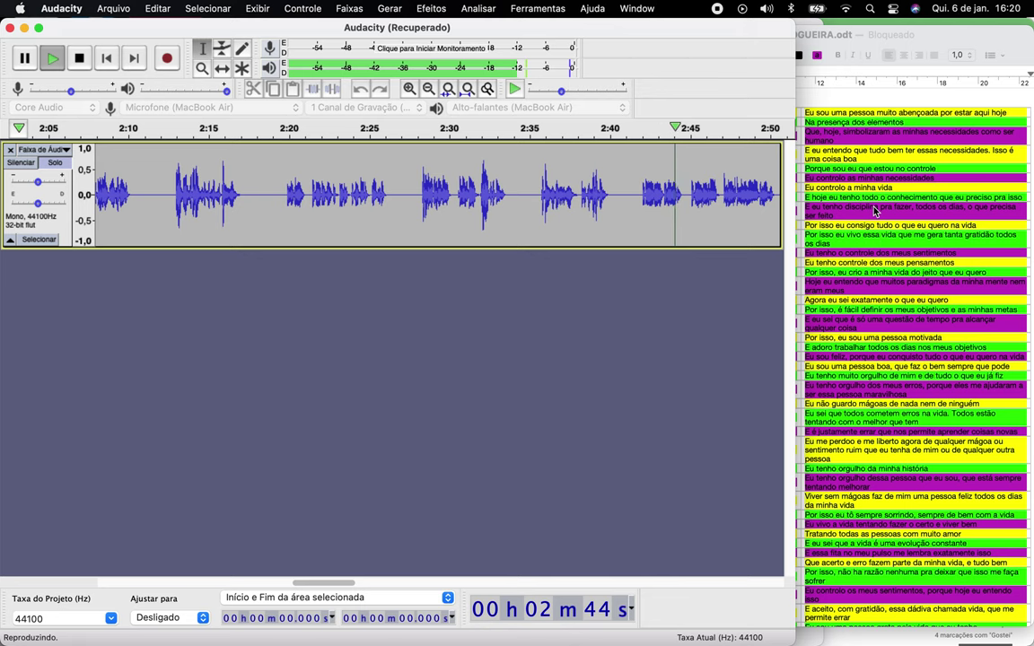
pyautogui.scroll(-10, 870, 422)
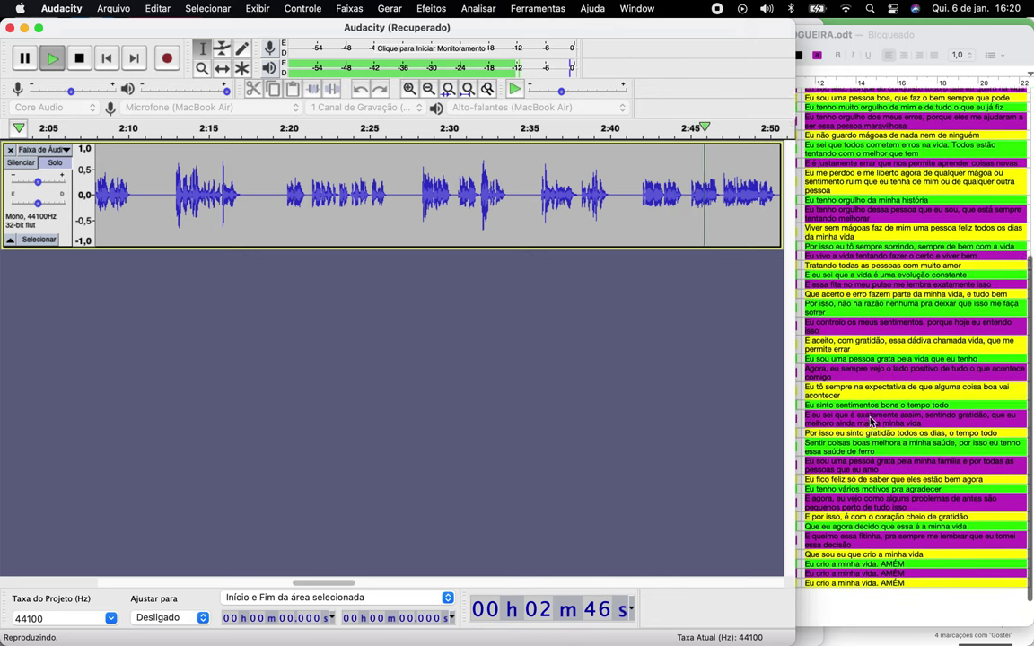
pyautogui.scroll(-2, 870, 421)
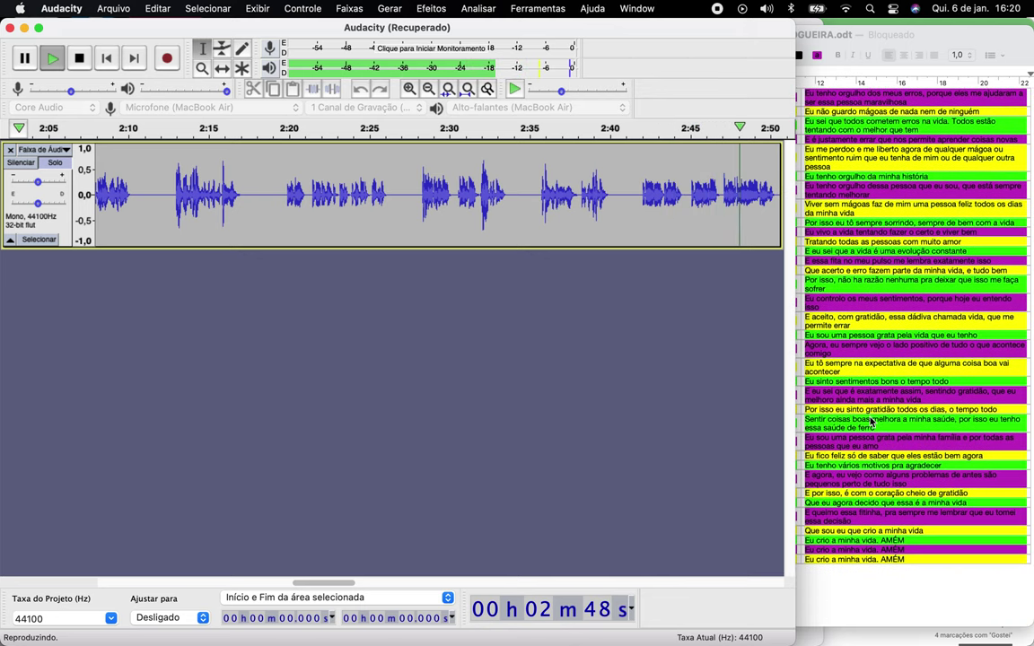
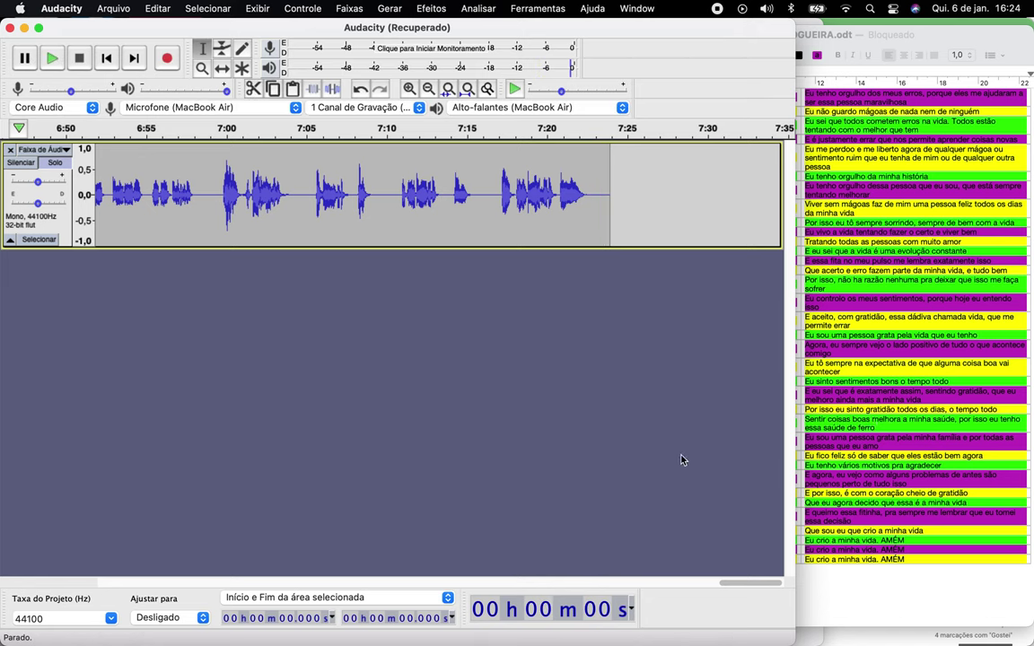
pyautogui.click(106, 58)
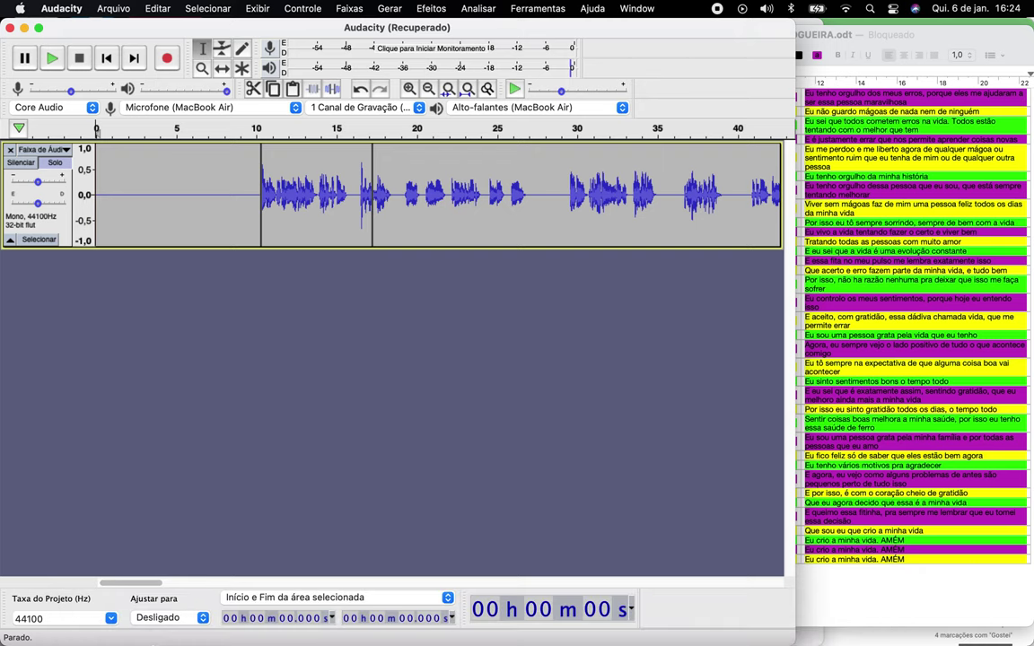
# - Switch to Finder, search this Mac for "eterna" and look through the matching files
pyautogui.moveTo(131, 617)
pyautogui.click(87, 617)
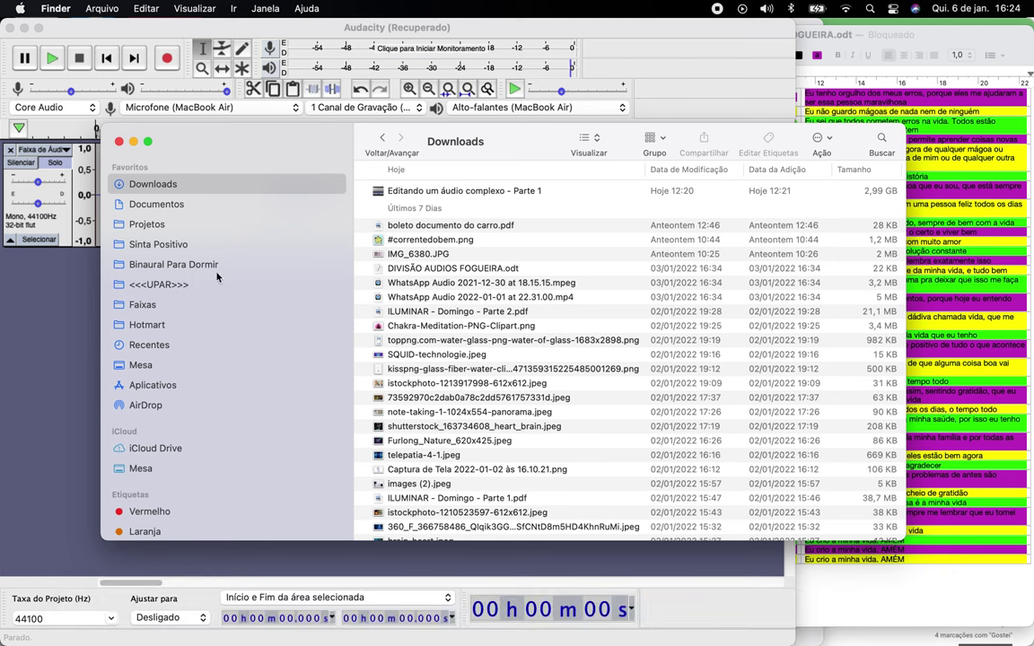
pyautogui.click(882, 142)
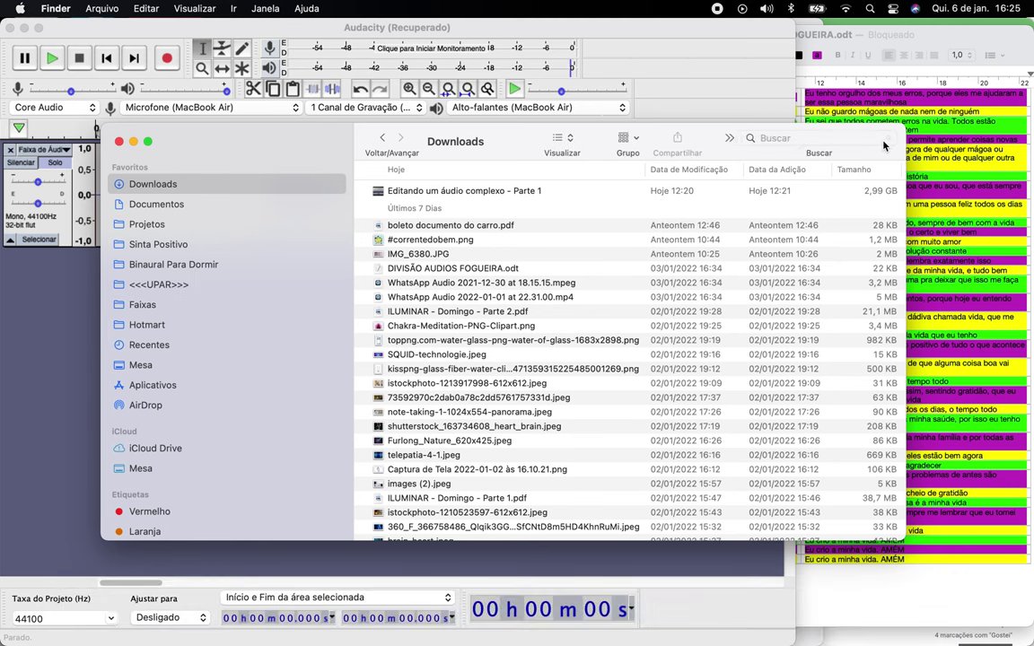
pyautogui.write('e')
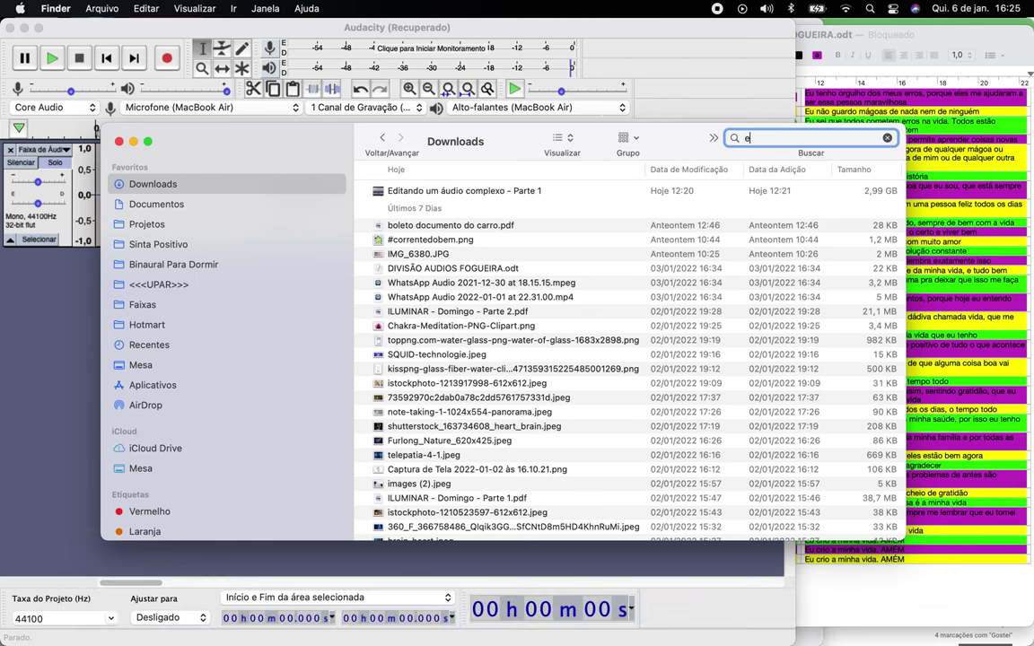
pyautogui.write('terna')
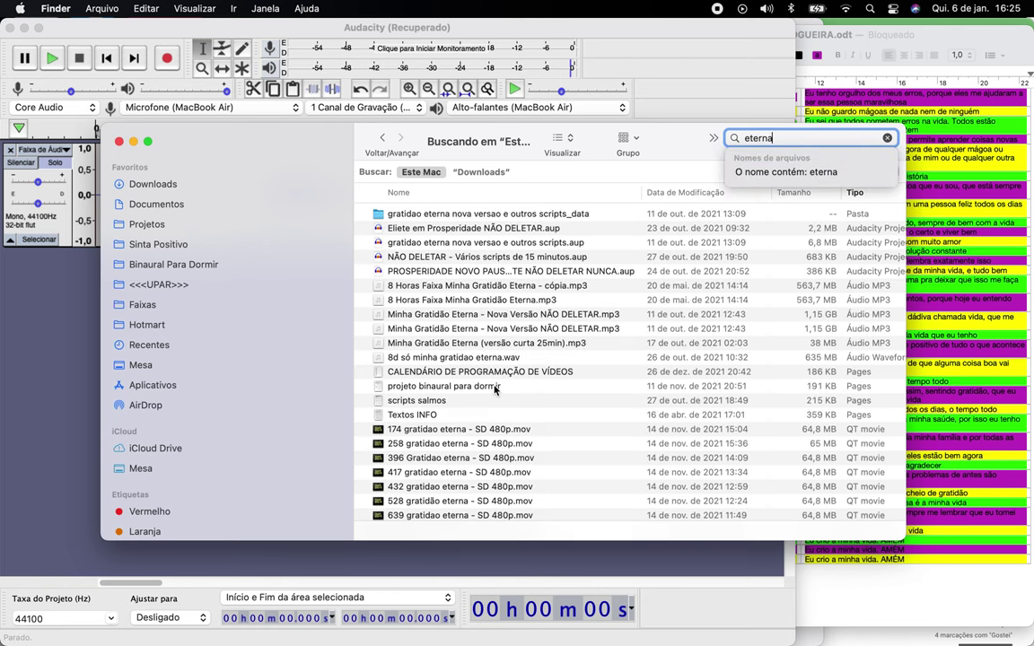
pyautogui.scroll(-3, 426, 432)
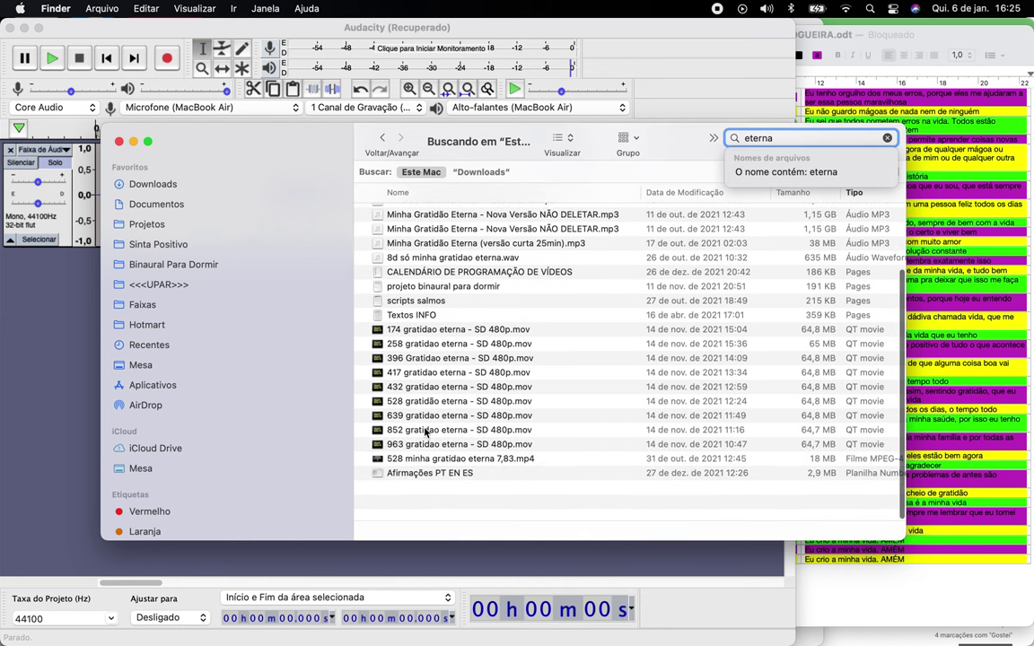
pyautogui.scroll(3, 425, 431)
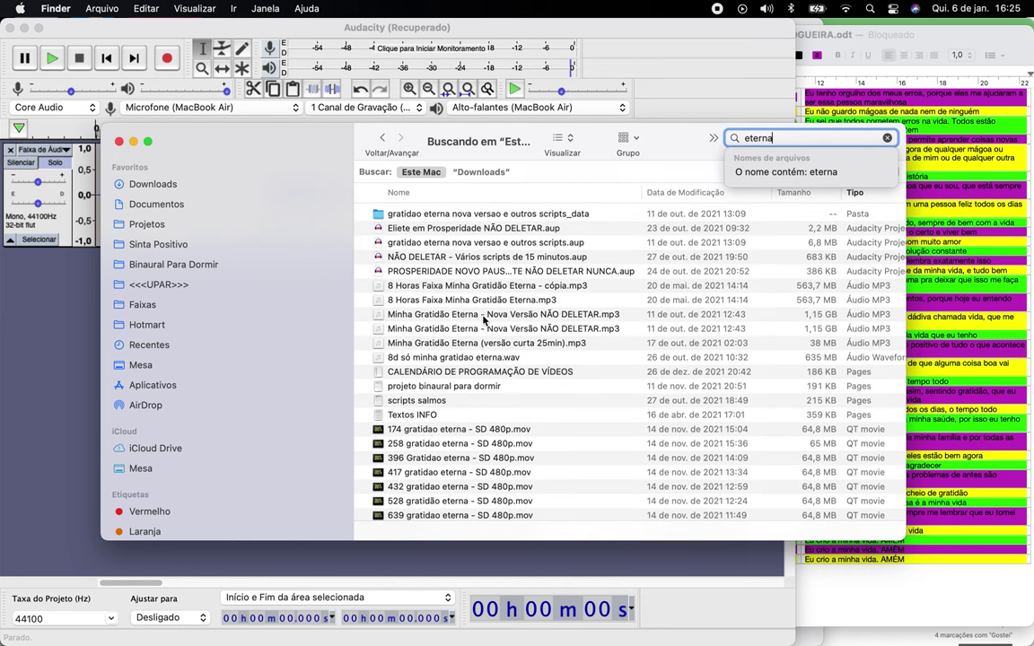
# - Import "Minha Gratidão Eterna (versão curta 25min).mp3" from the Finder results into the Audacity project as a second track
pyautogui.click(455, 345)
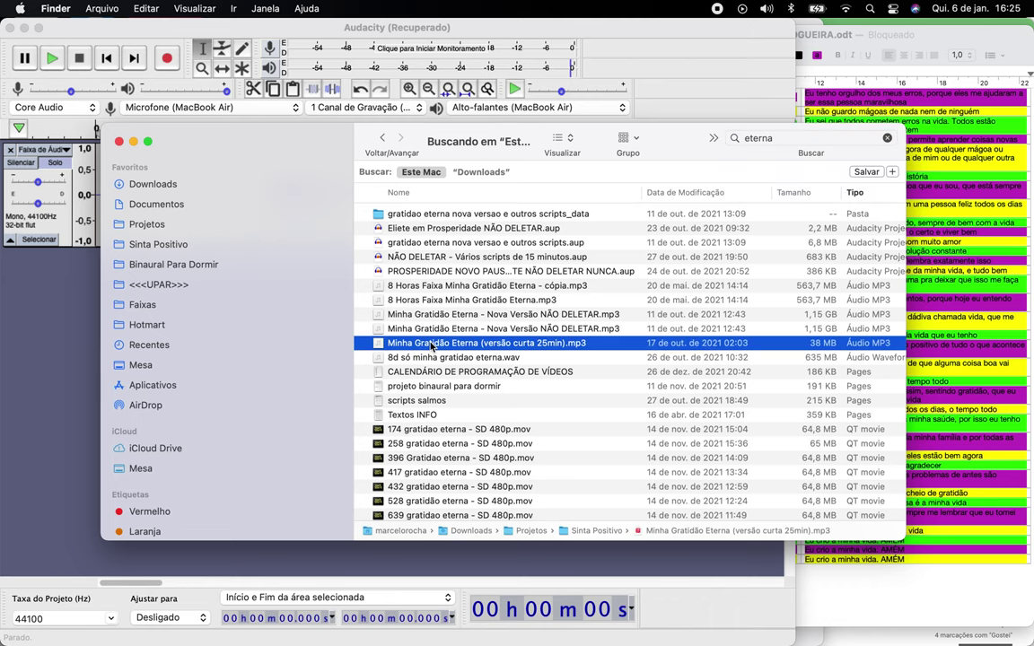
pyautogui.moveTo(425, 344); pyautogui.dragTo(48, 324)
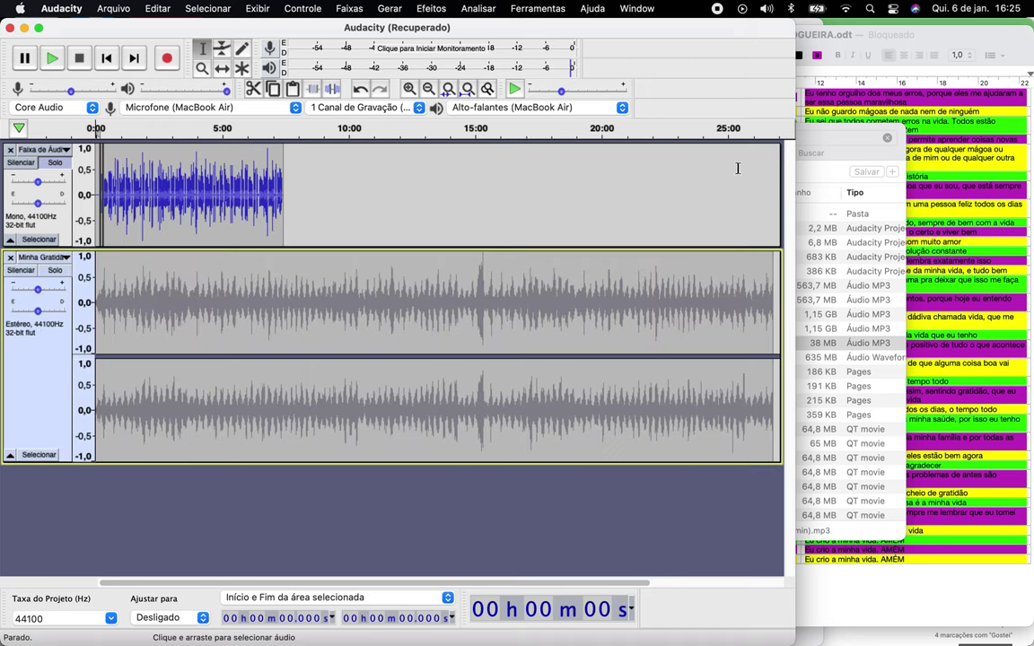
# - Try deleting the music track from about 7:45 to its end, and undo the deletion
pyautogui.click(777, 310)
pyautogui.moveTo(777, 309); pyautogui.dragTo(290, 278)
pyautogui.press('BackSpace')
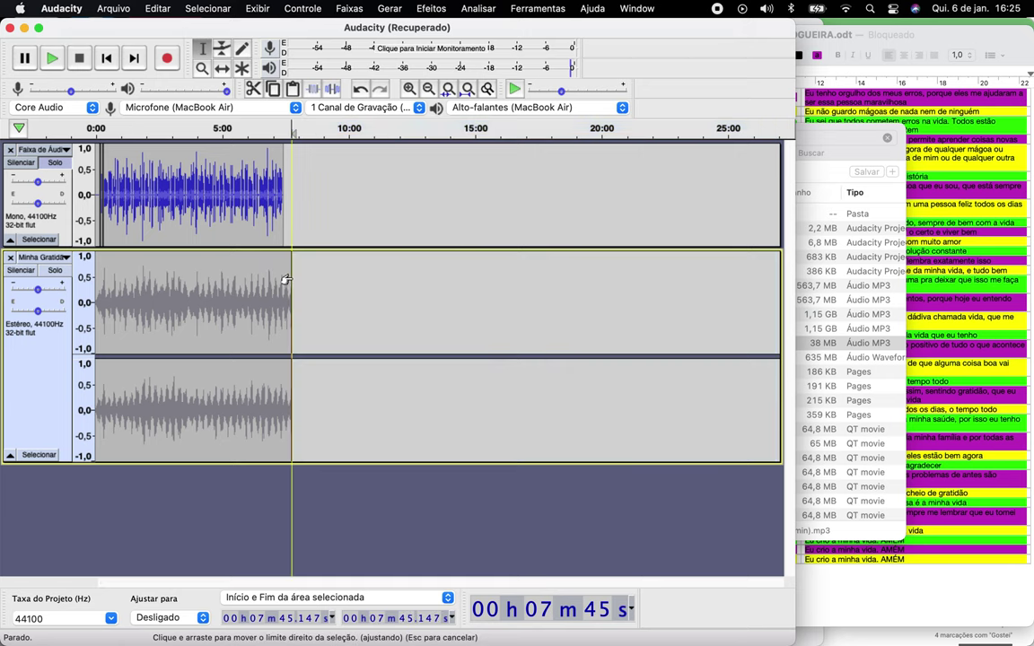
pyautogui.scroll(3, 302, 277)
pyautogui.hscroll(-10, 306, 277)
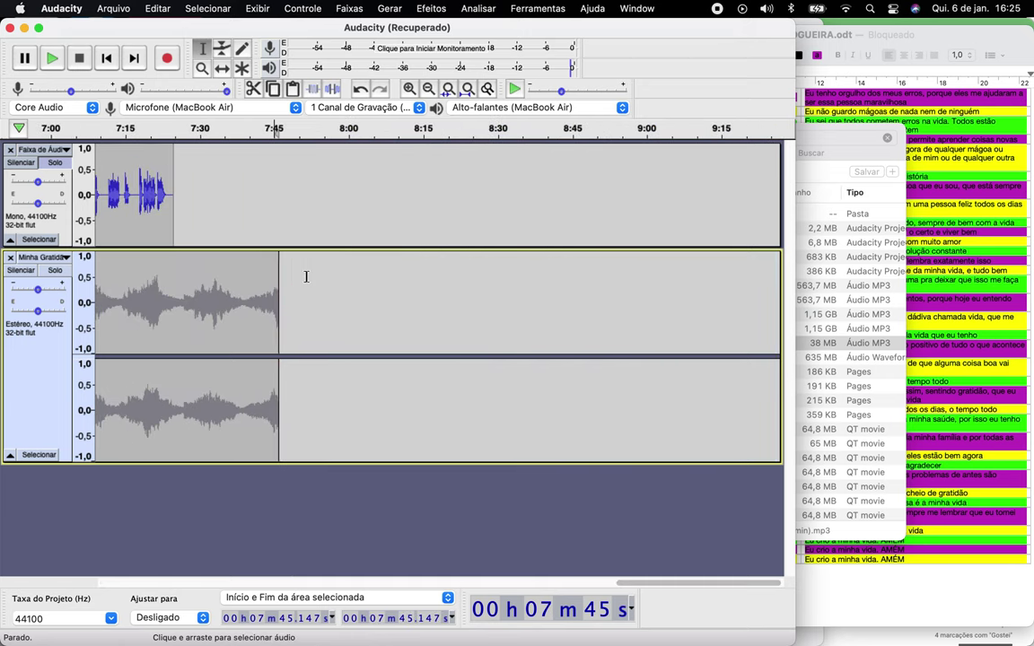
pyautogui.press('super+z')
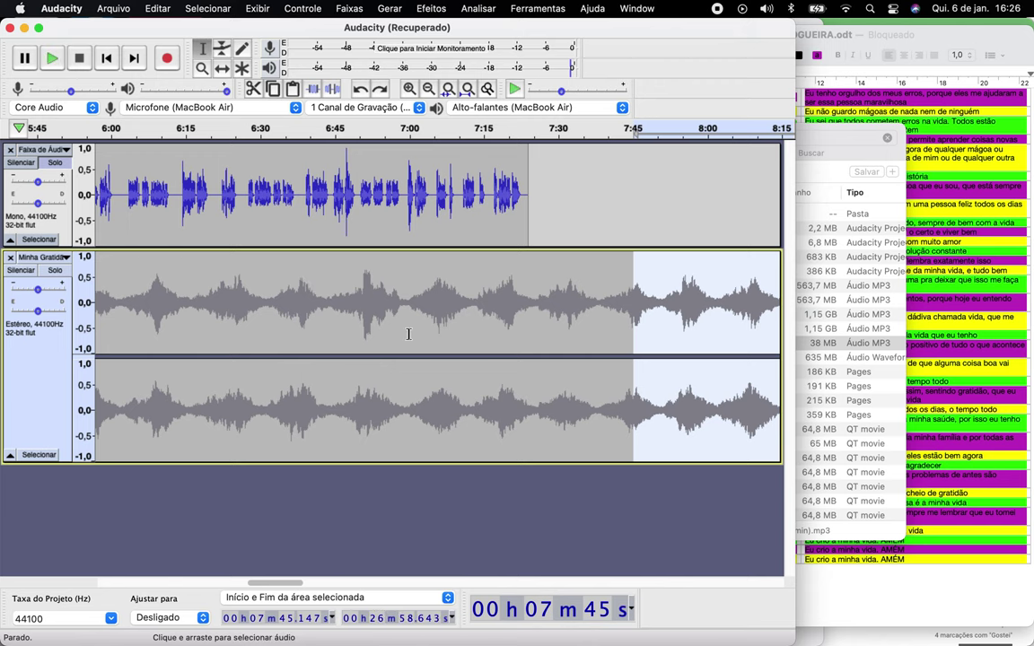
# - Delete the music track's audio from about 10:01 to its end
pyautogui.scroll(-5, 407, 334)
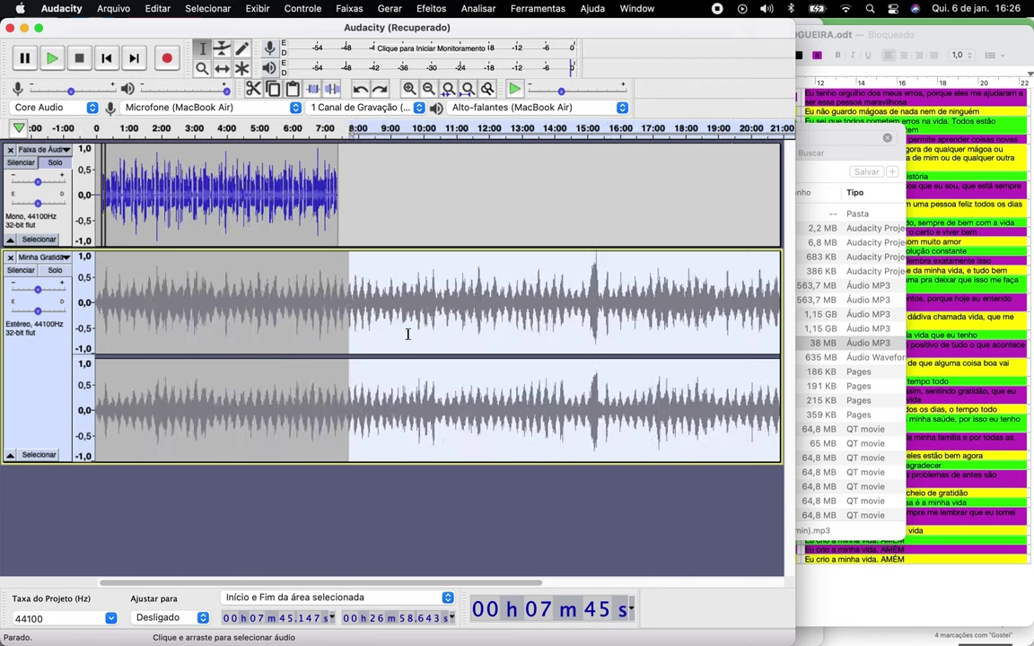
pyautogui.scroll(-1, 408, 334)
pyautogui.doubleClick(709, 314)
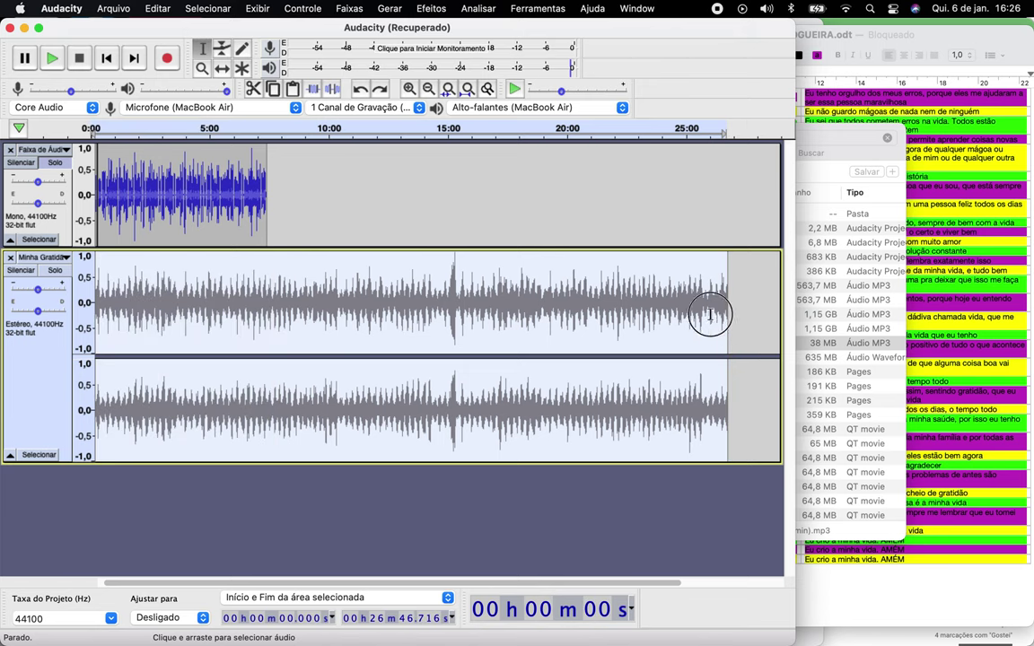
pyautogui.moveTo(747, 305); pyautogui.dragTo(572, 297)
pyautogui.click(760, 330)
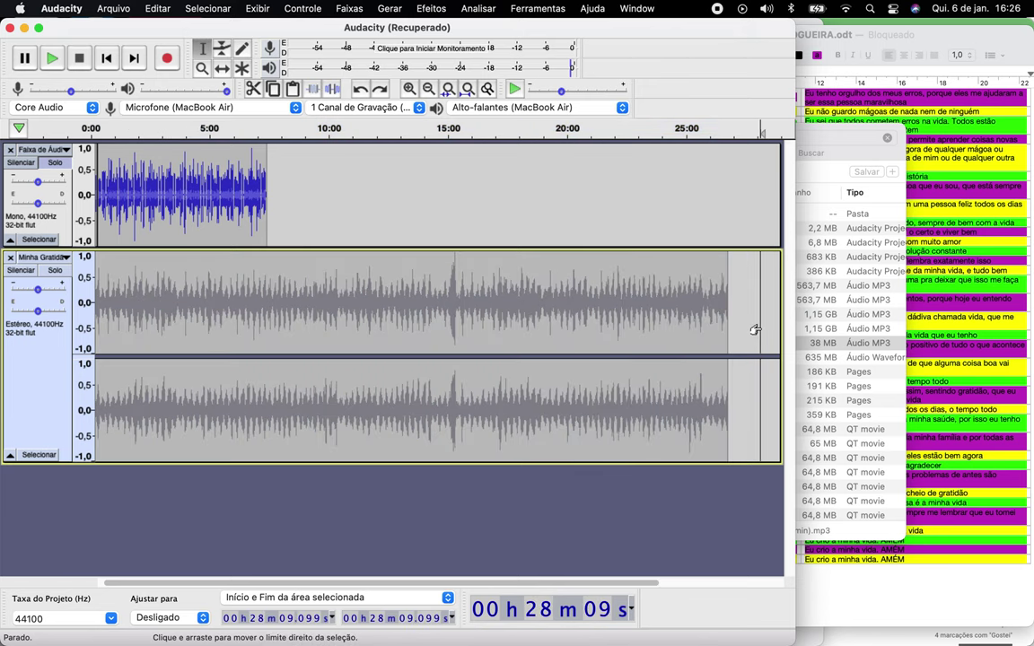
pyautogui.moveTo(772, 329); pyautogui.dragTo(328, 305)
pyautogui.press('BackSpace')
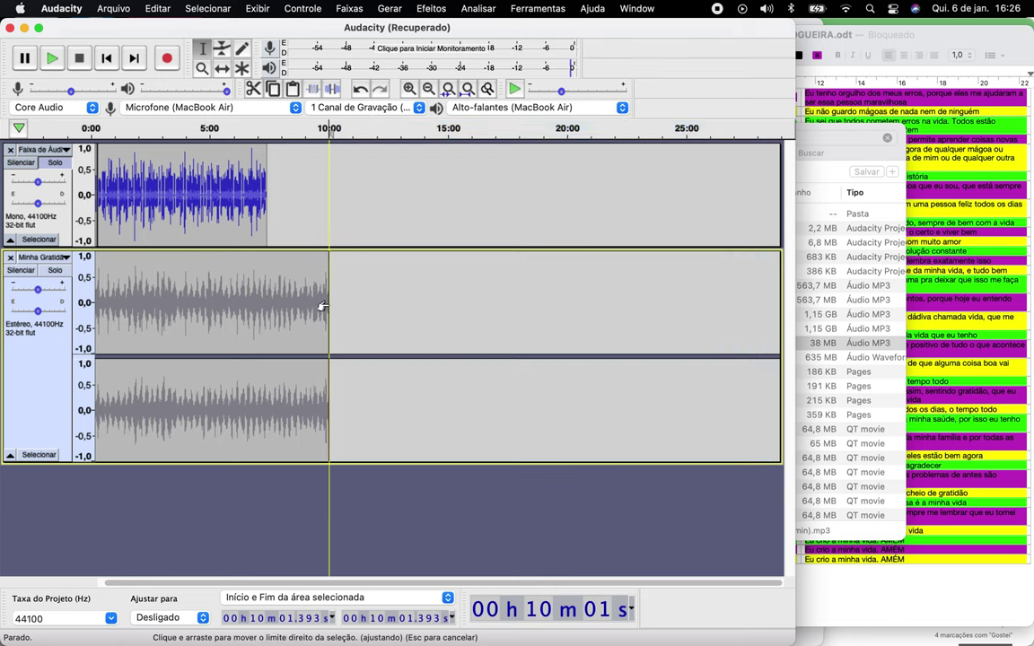
# - Solo the music track and apply a fade-out to its ending from about 9:50.7 to 10:01.4
pyautogui.scroll(3, 219, 294)
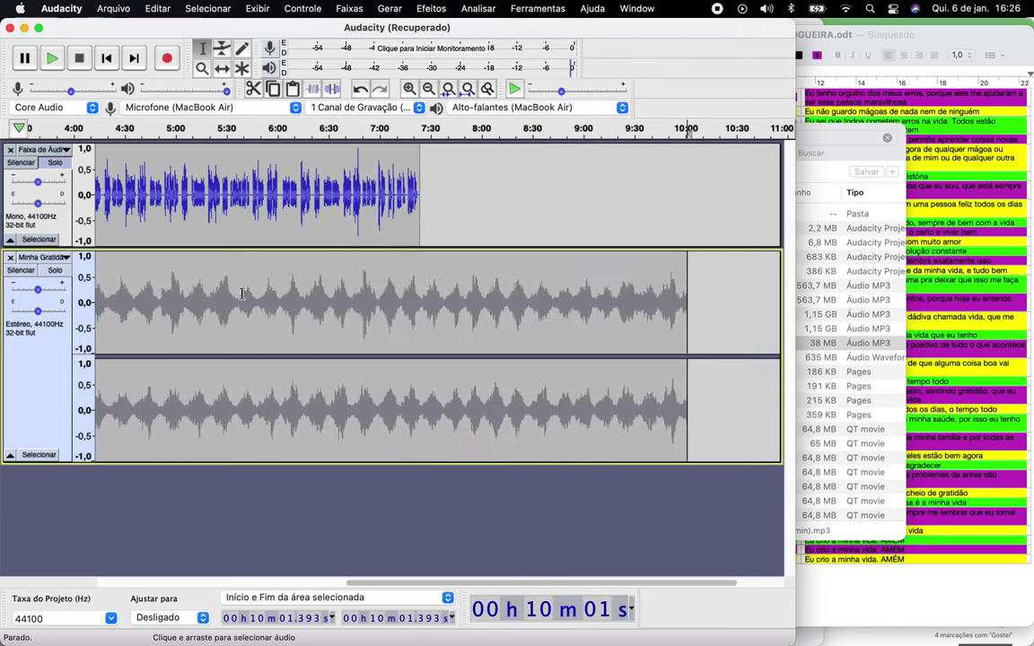
pyautogui.hscroll(1, 430, 287)
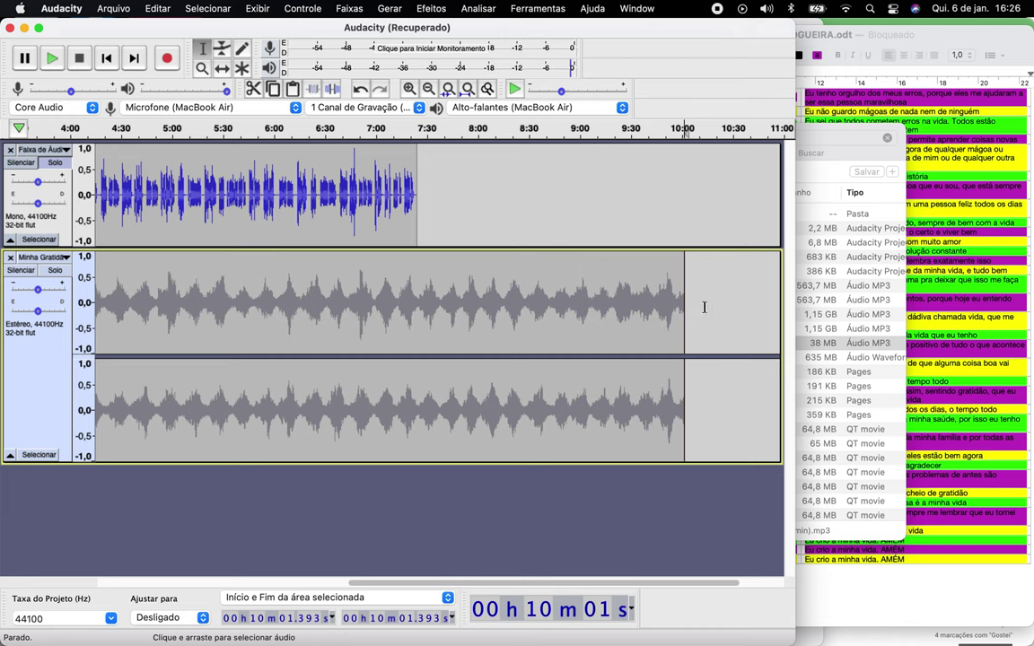
pyautogui.moveTo(687, 315); pyautogui.dragTo(685, 316)
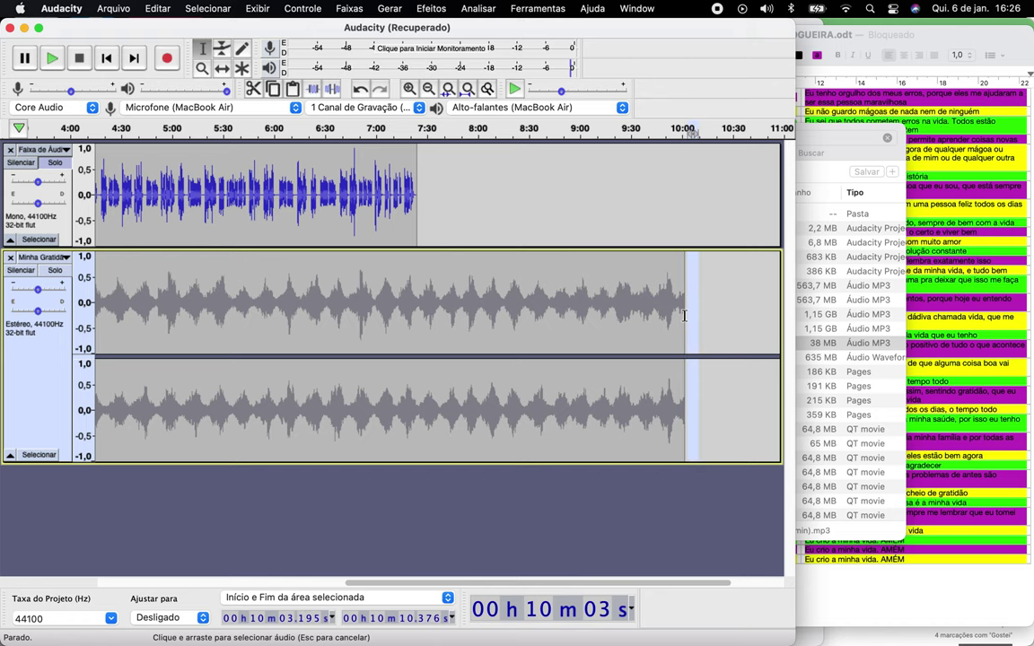
pyautogui.click(492, 303)
pyautogui.click(677, 300)
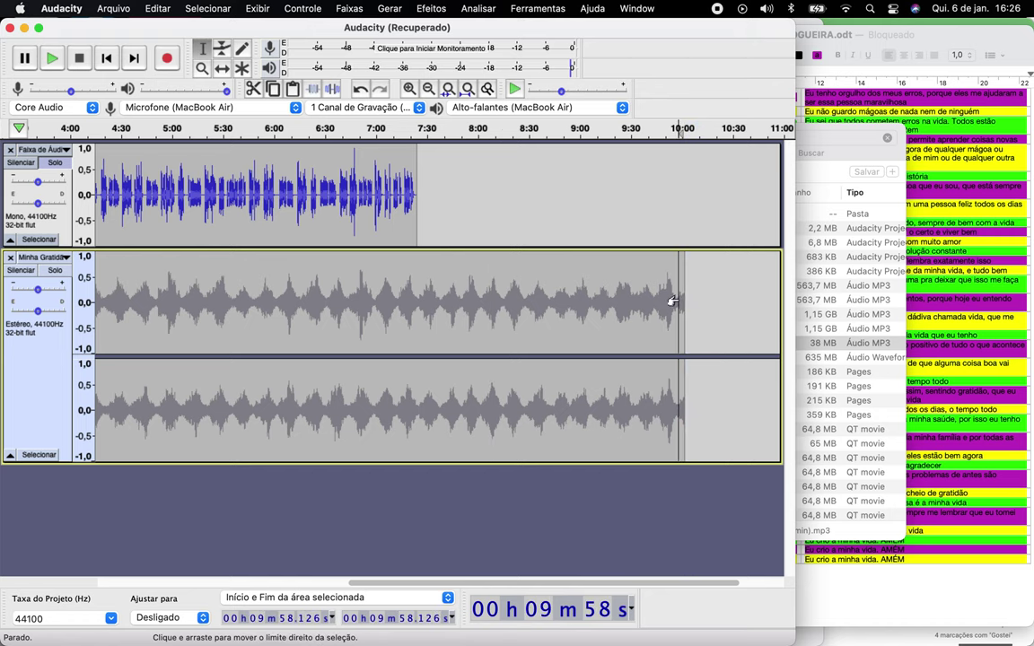
pyautogui.scroll(4, 677, 301)
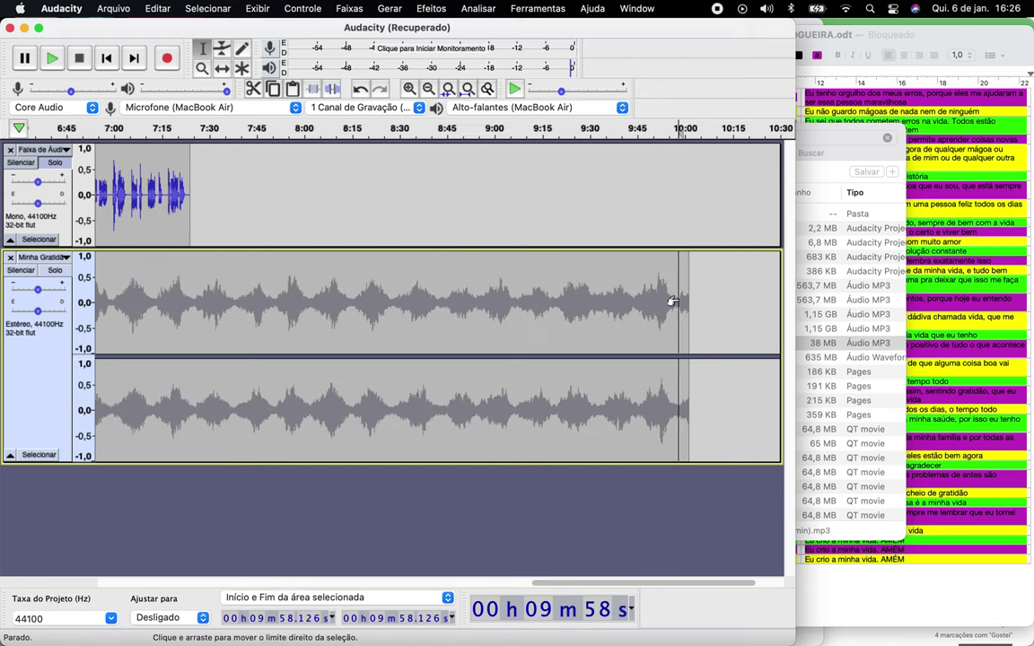
pyautogui.click(51, 253)
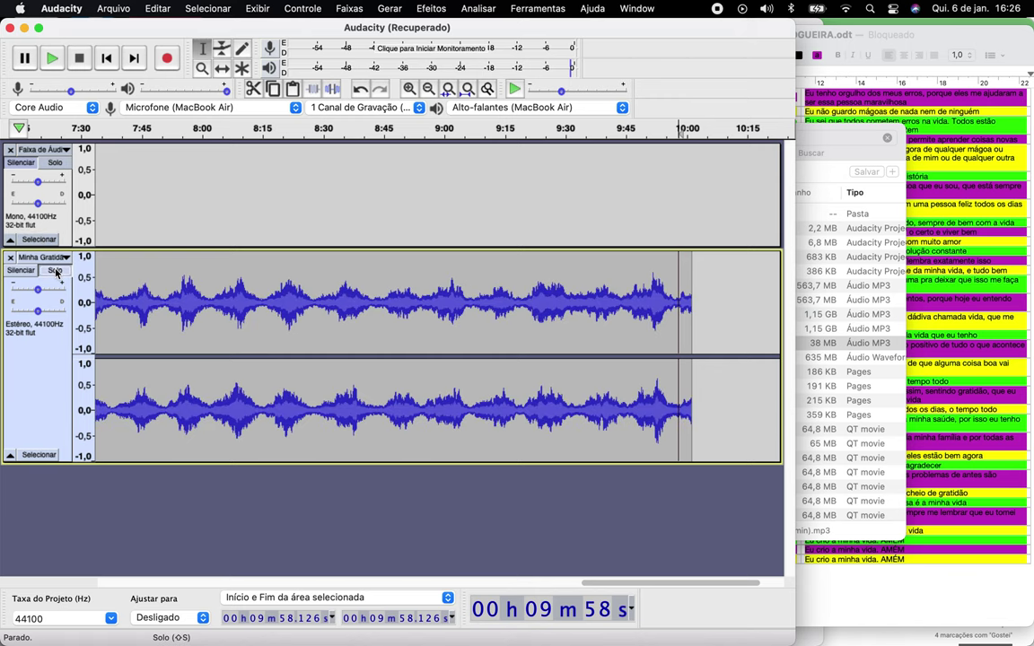
pyautogui.click(648, 308)
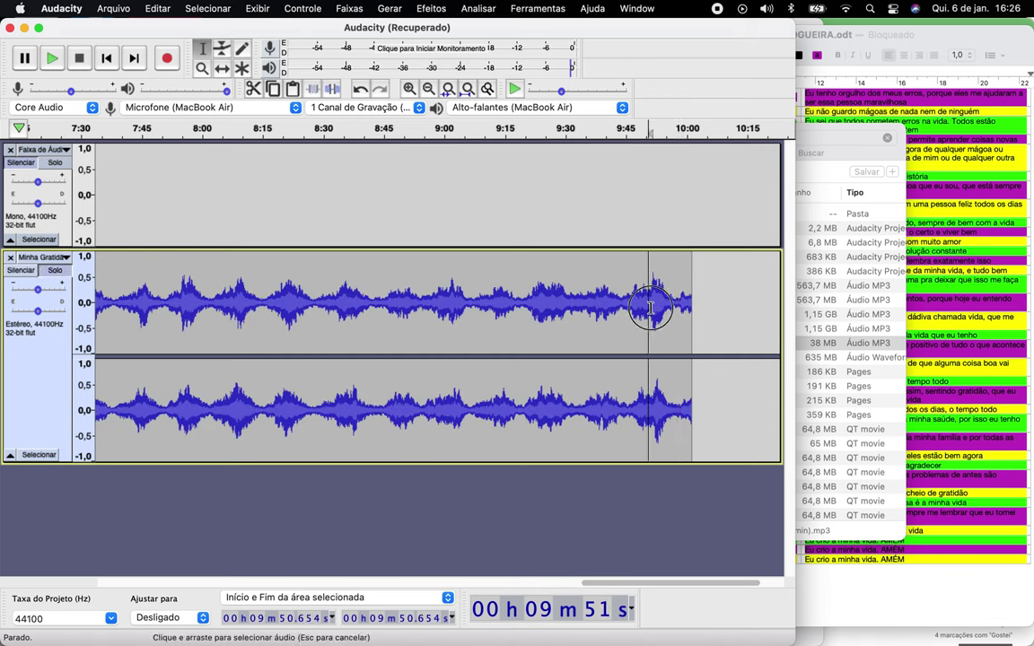
pyautogui.moveTo(650, 307); pyautogui.dragTo(690, 323)
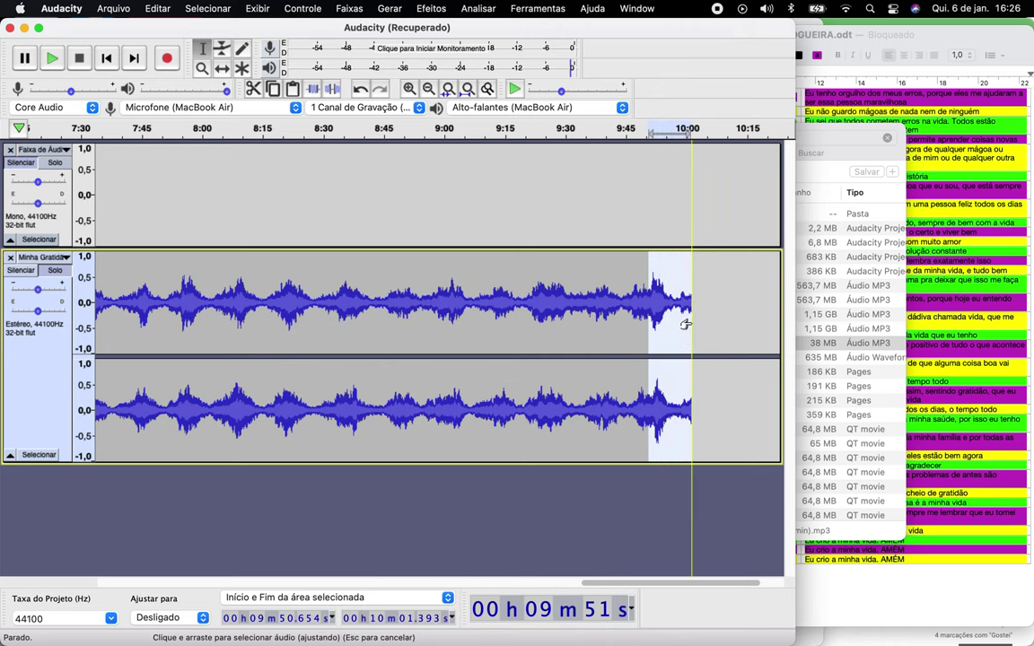
pyautogui.click(431, 8)
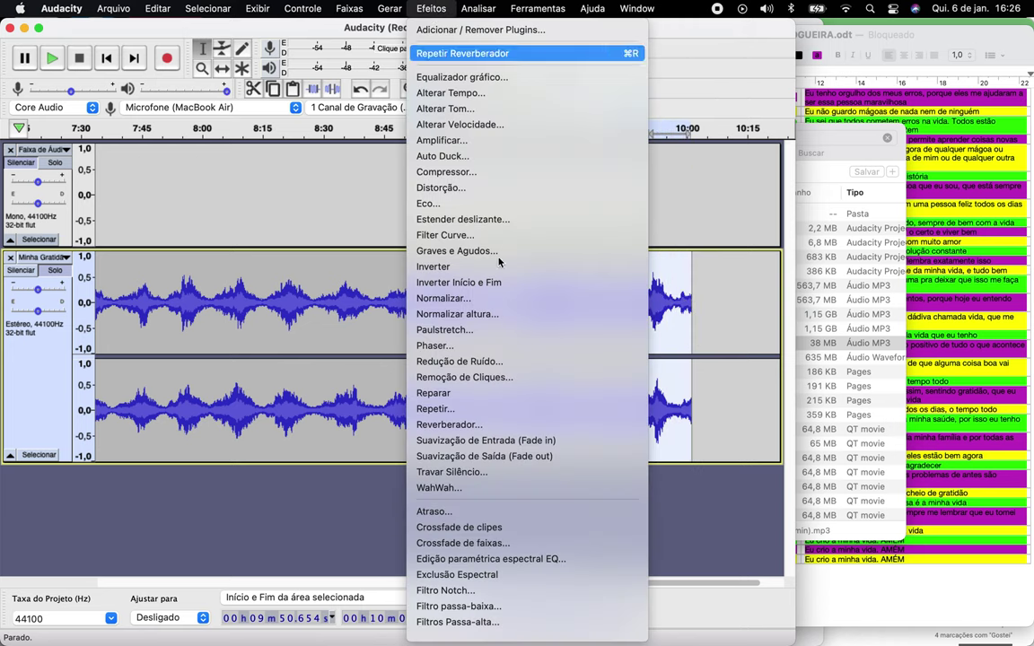
pyautogui.click(560, 459)
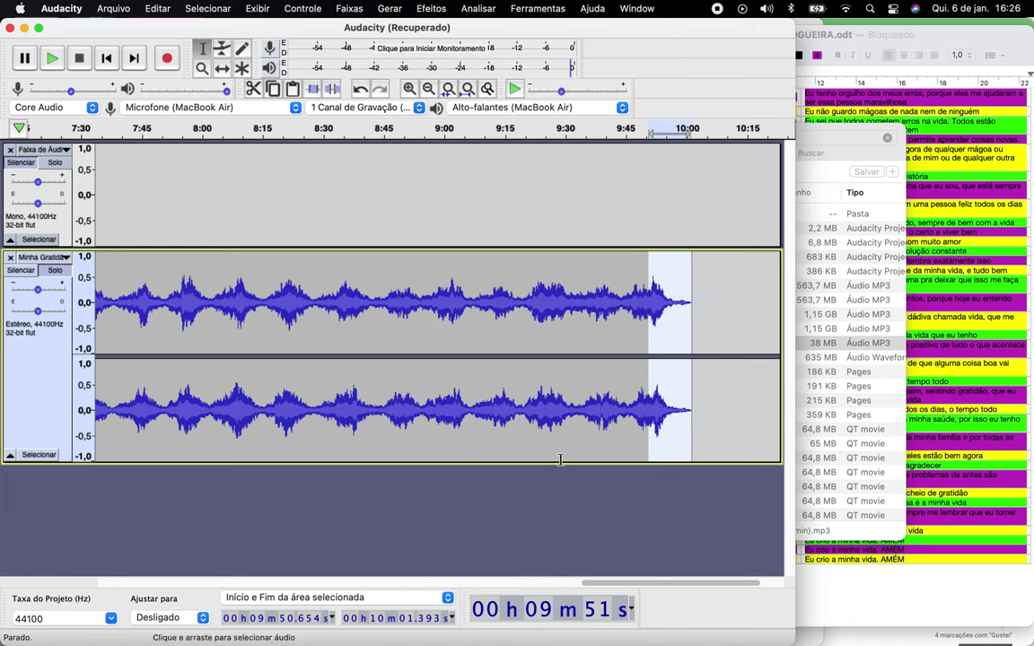
# - Play the music track's faded ending from about 9:48 and stop playback
pyautogui.click(637, 291)
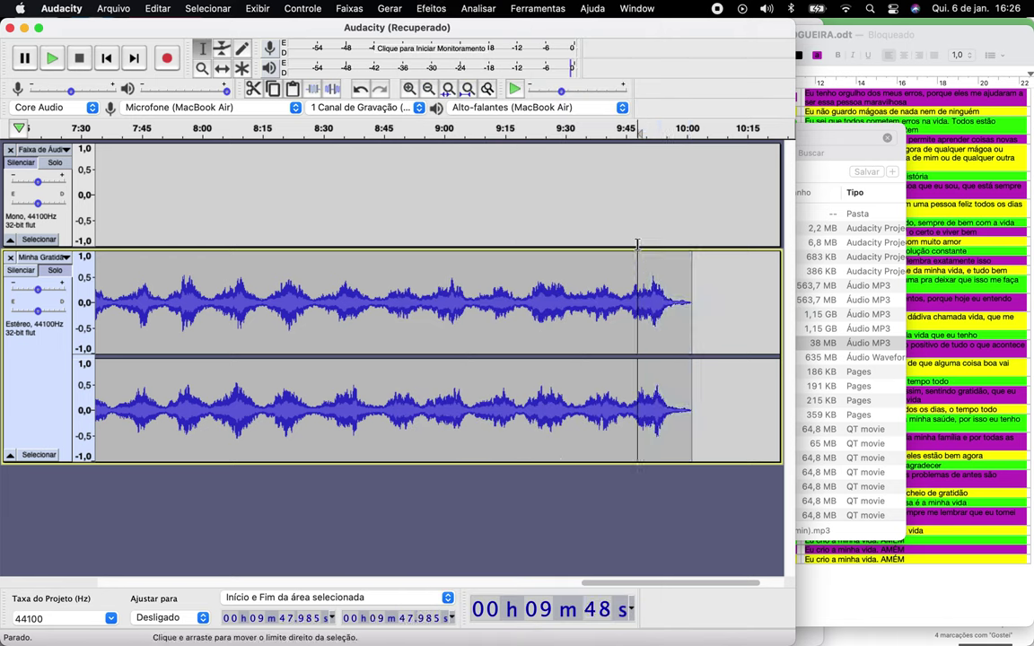
pyautogui.click(634, 129)
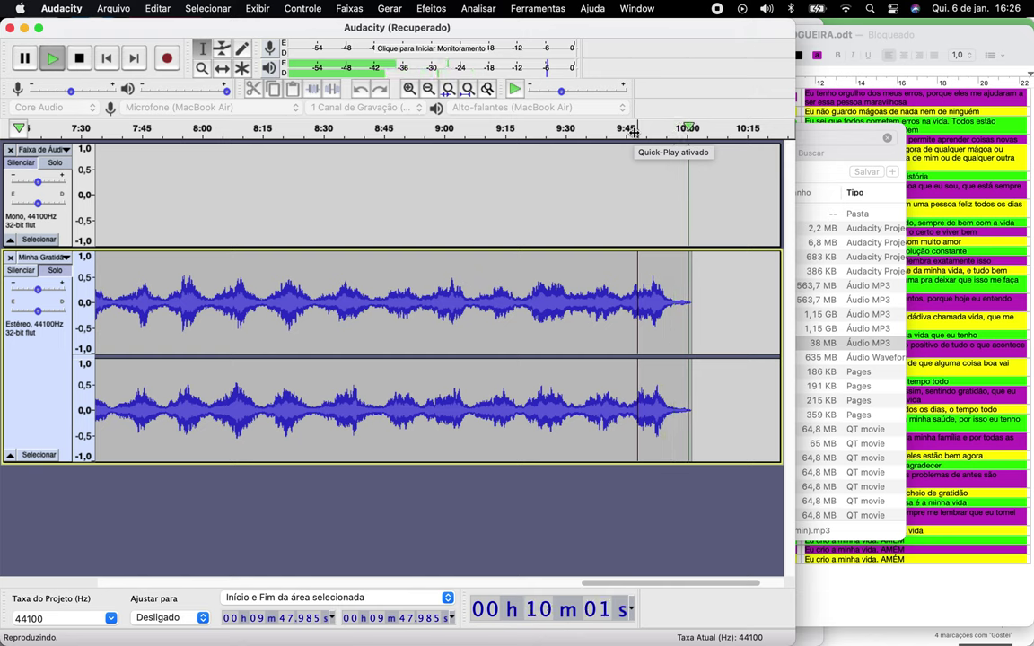
pyautogui.click(633, 129)
pyautogui.click(468, 271)
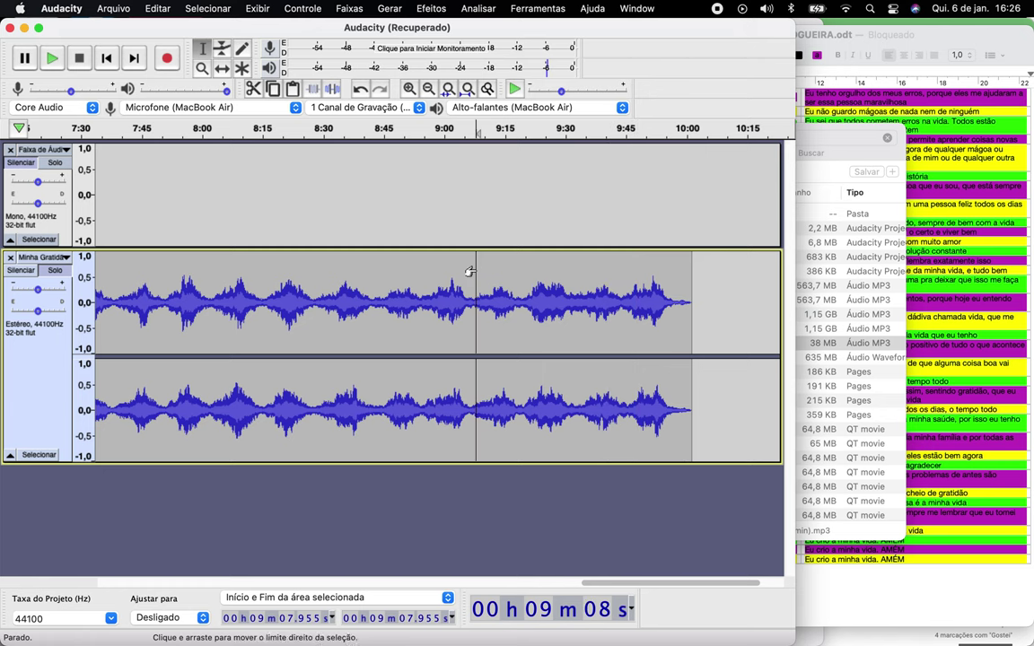
# - Take the voice and music tracks off solo and play them together from the start
pyautogui.keyDown('ctrl'); pyautogui.scroll(-3, 476, 271); pyautogui.keyUp('ctrl')
pyautogui.hscroll(-5, 471, 270)
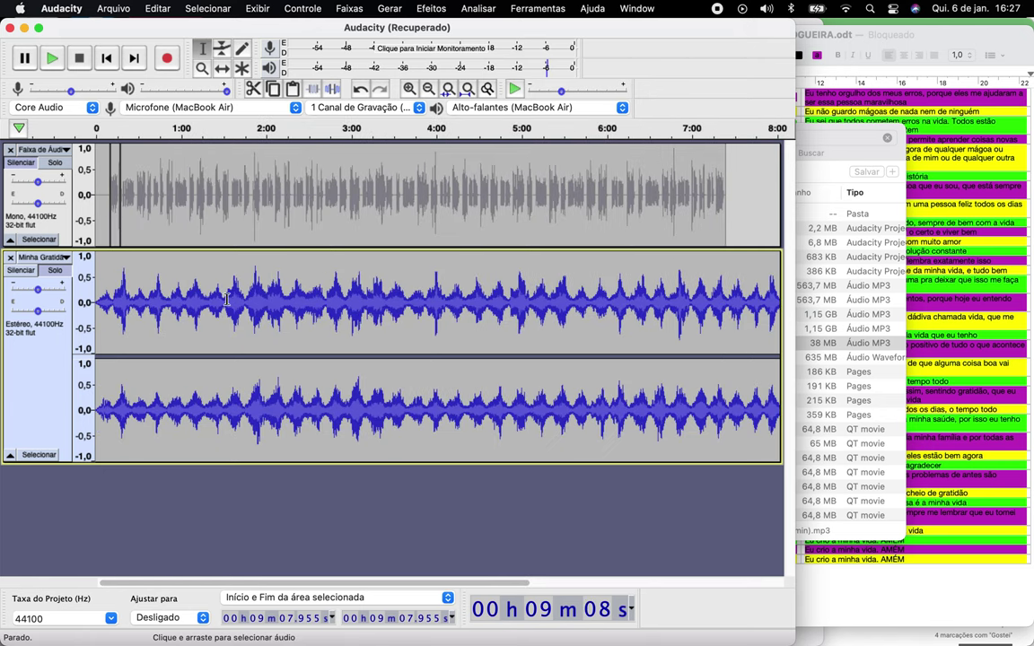
pyautogui.click(56, 164)
pyautogui.click(57, 163)
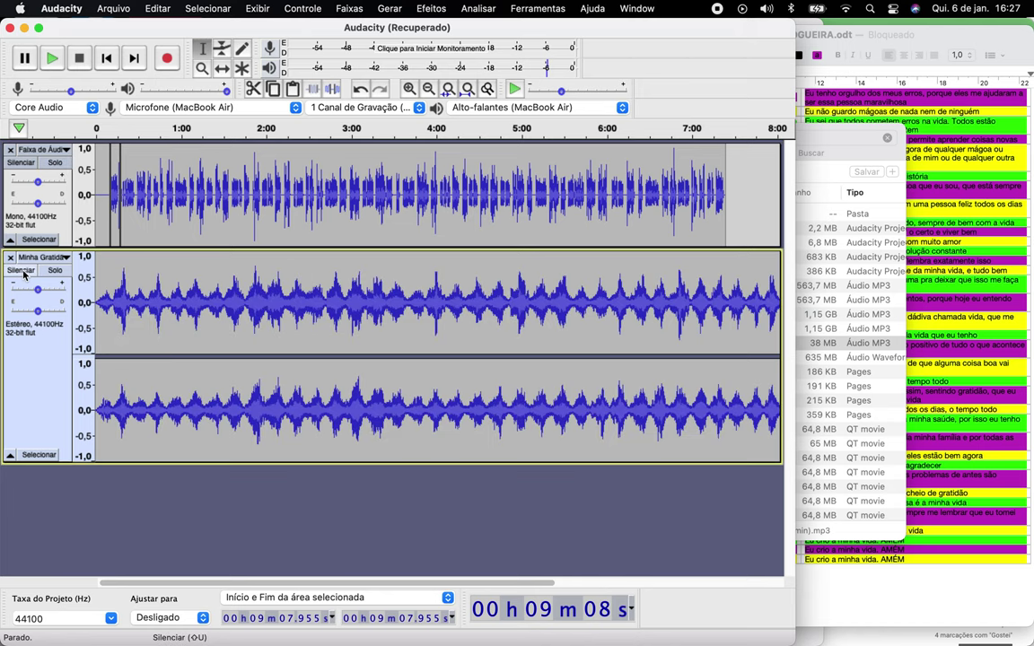
pyautogui.click(105, 59)
pyautogui.click(52, 60)
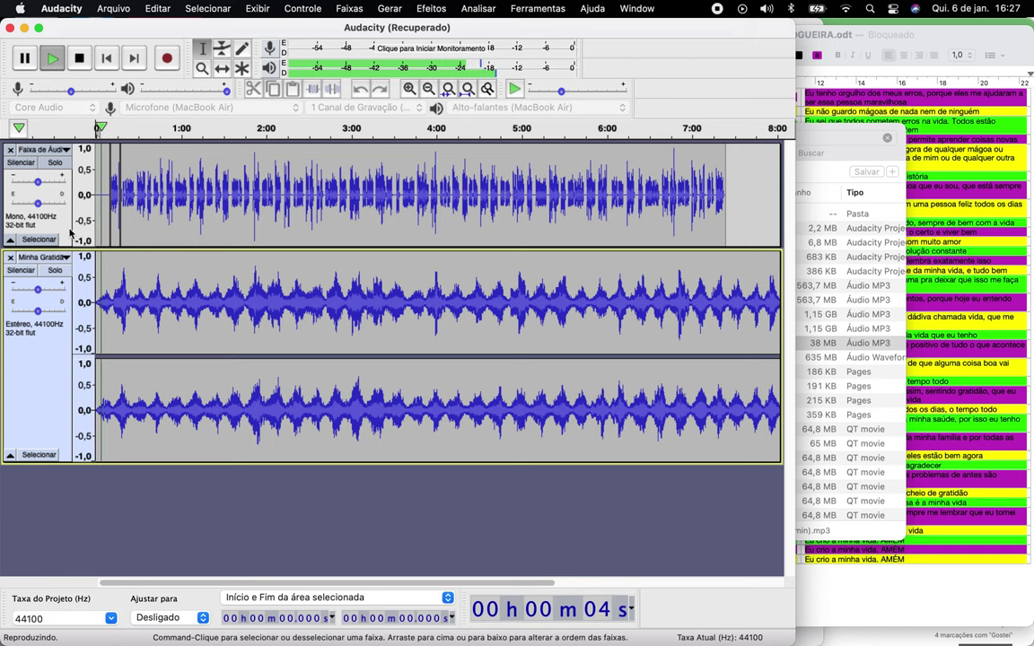
pyautogui.press('super+1')
pyautogui.press('super+1')
pyautogui.press('super+1')
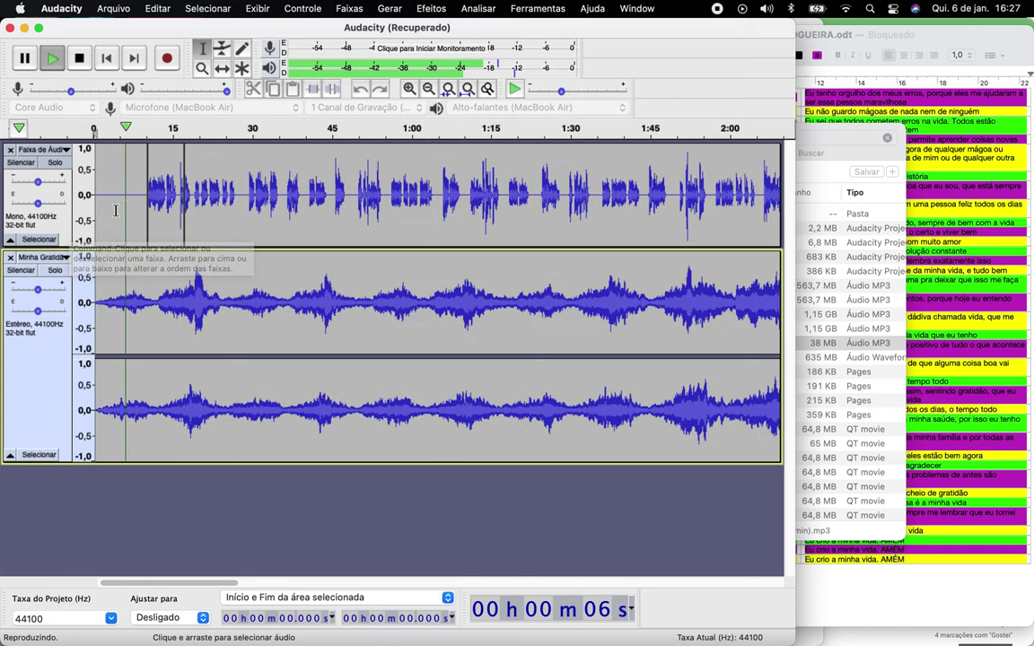
pyautogui.press('super+3')
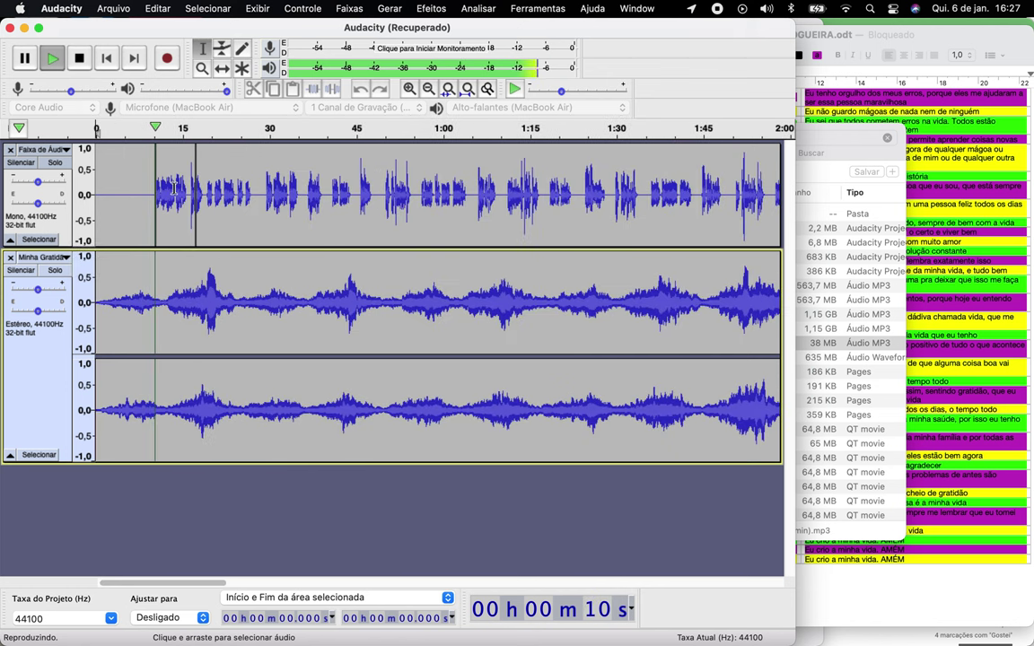
# - Raise the voice track's gain to +5 dB, lower the music track's gain to -7 dB during playback, and stop
pyautogui.moveTo(37, 183); pyautogui.dragTo(45, 186)
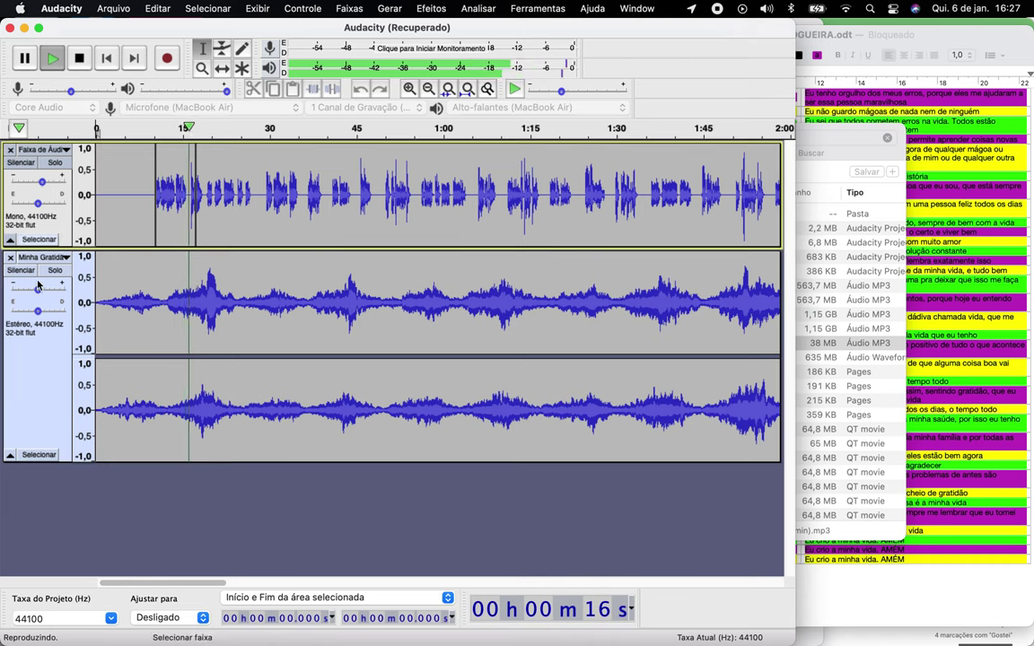
pyautogui.moveTo(37, 286); pyautogui.dragTo(31, 293)
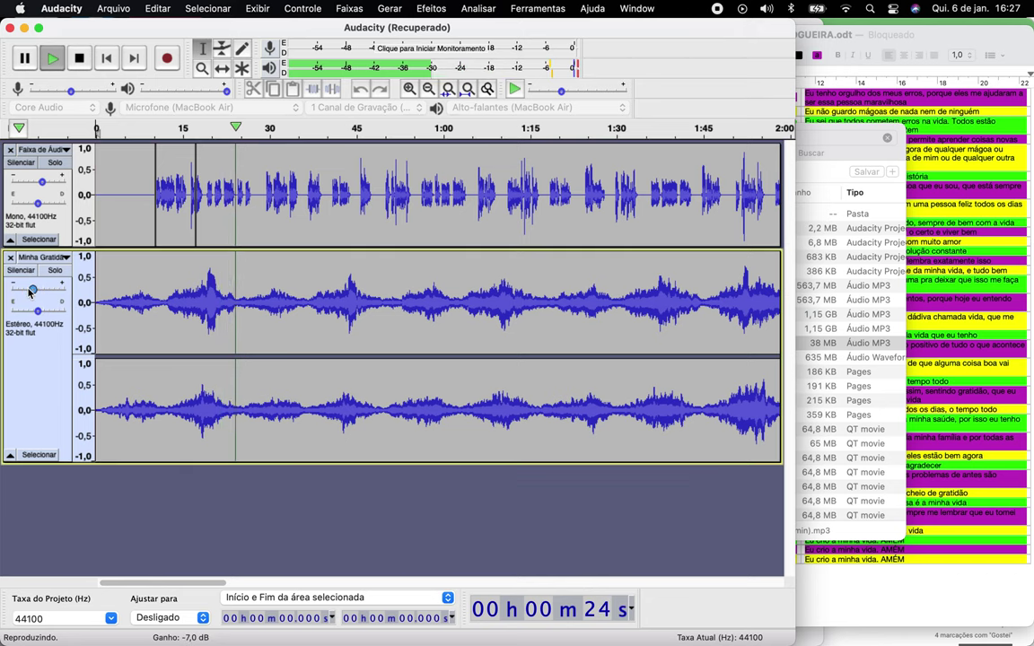
pyautogui.moveTo(31, 290)
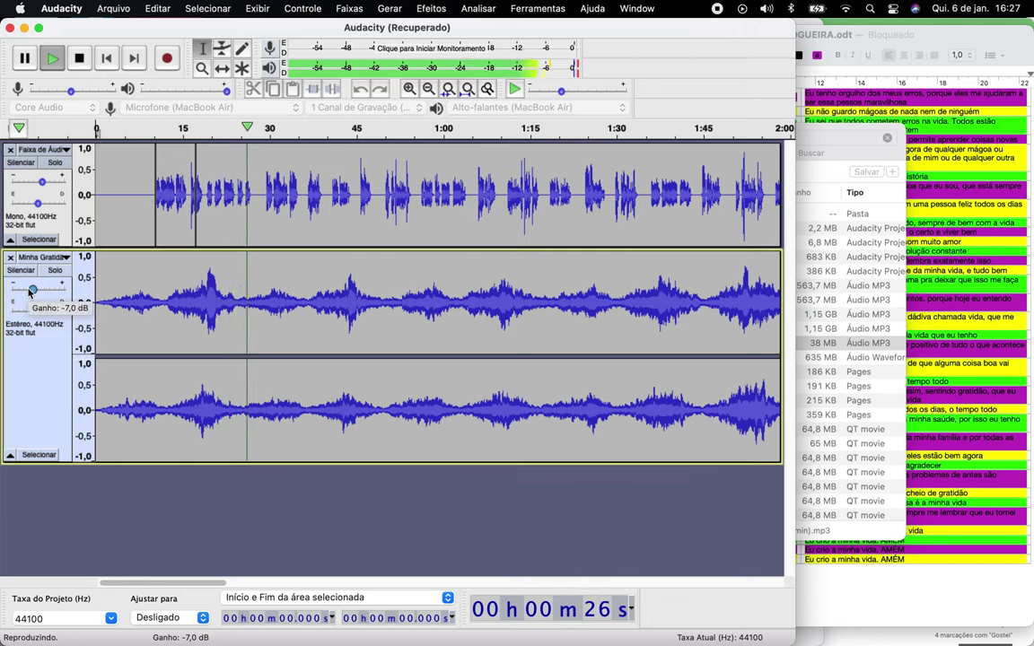
pyautogui.press('space')
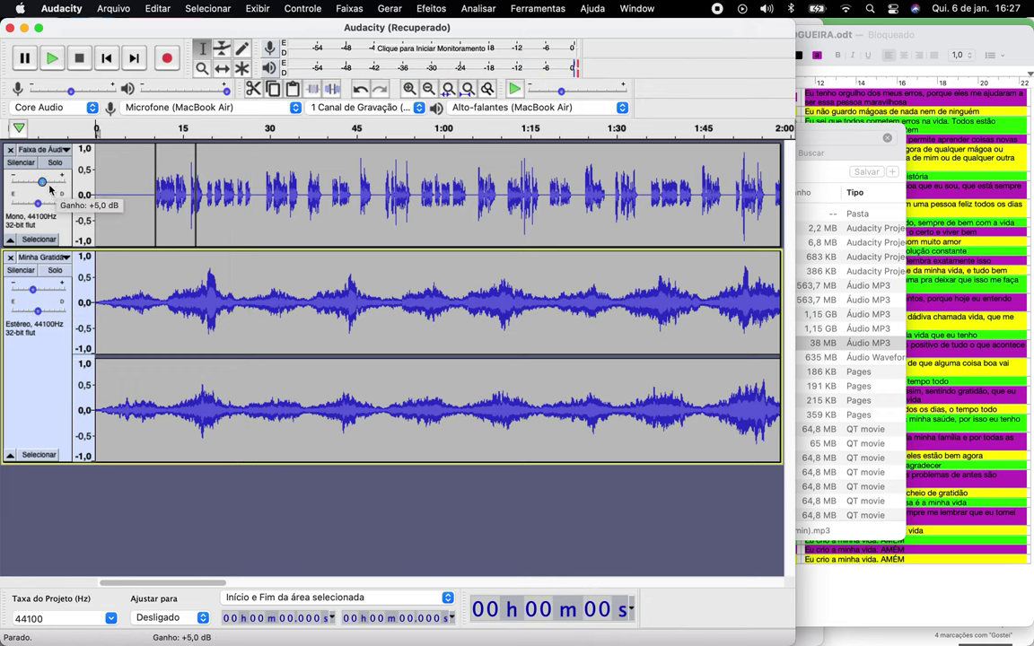
# - Listen to the voice and music mix from about 0:28, stop playback, and remove the music track
pyautogui.moveTo(43, 189)
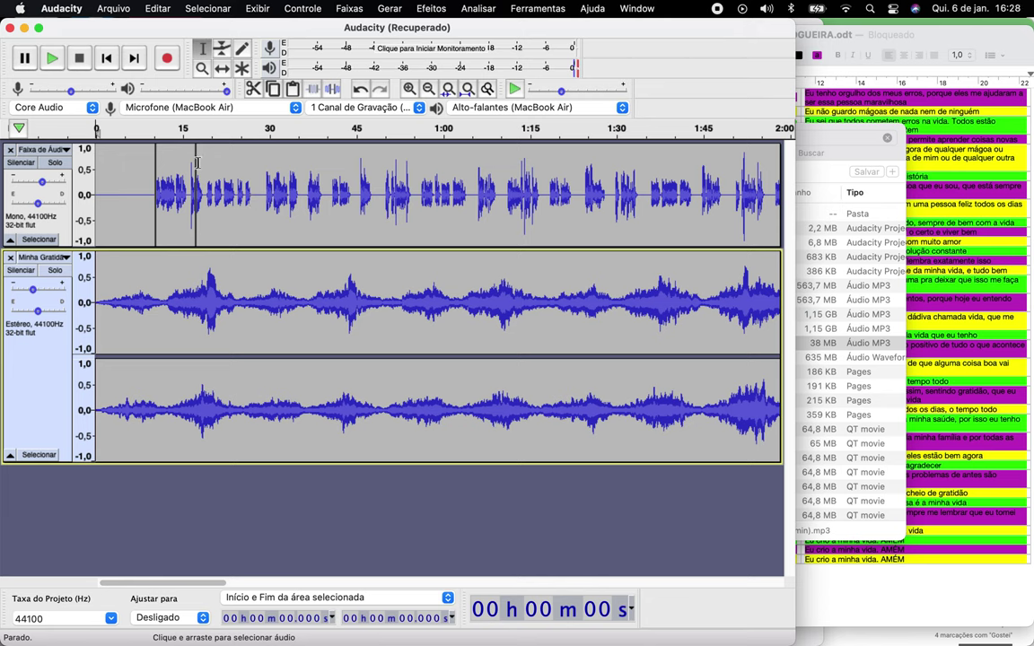
pyautogui.click(260, 128)
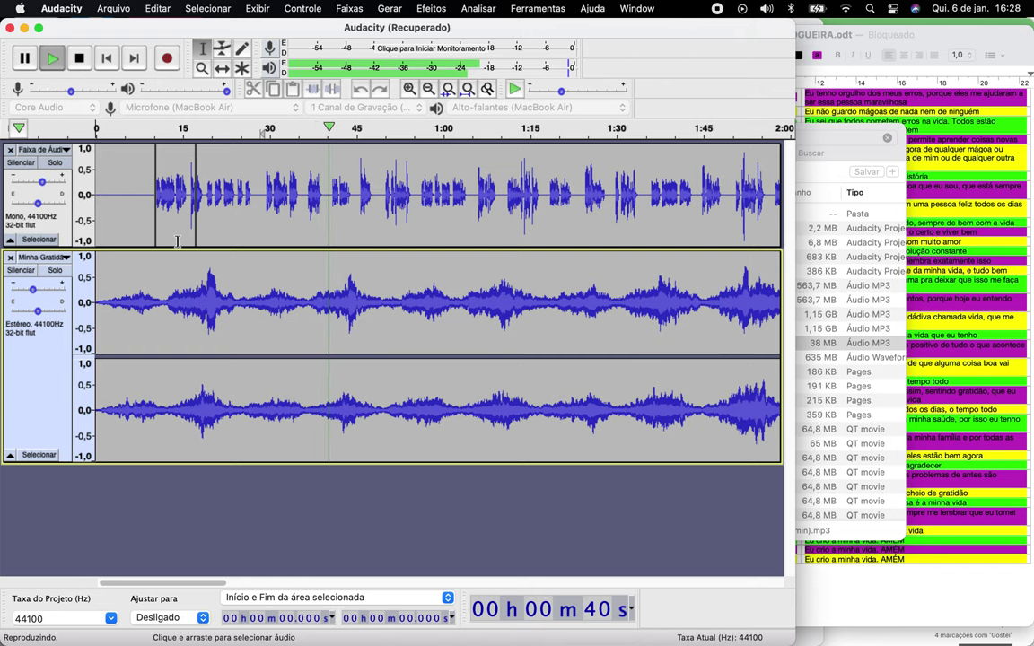
pyautogui.press('space')
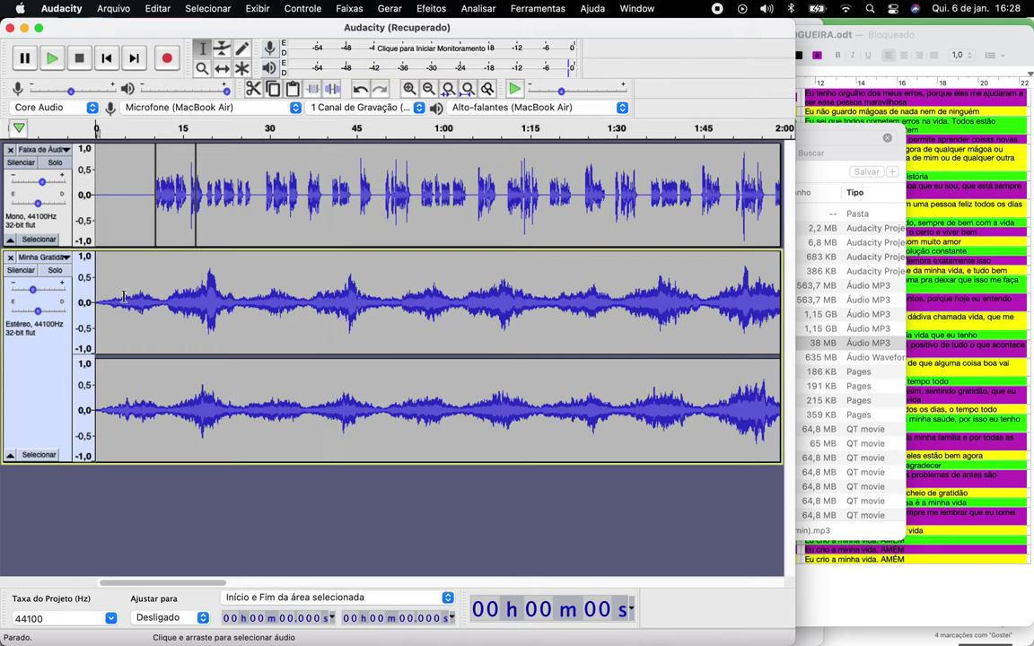
pyautogui.click(11, 257)
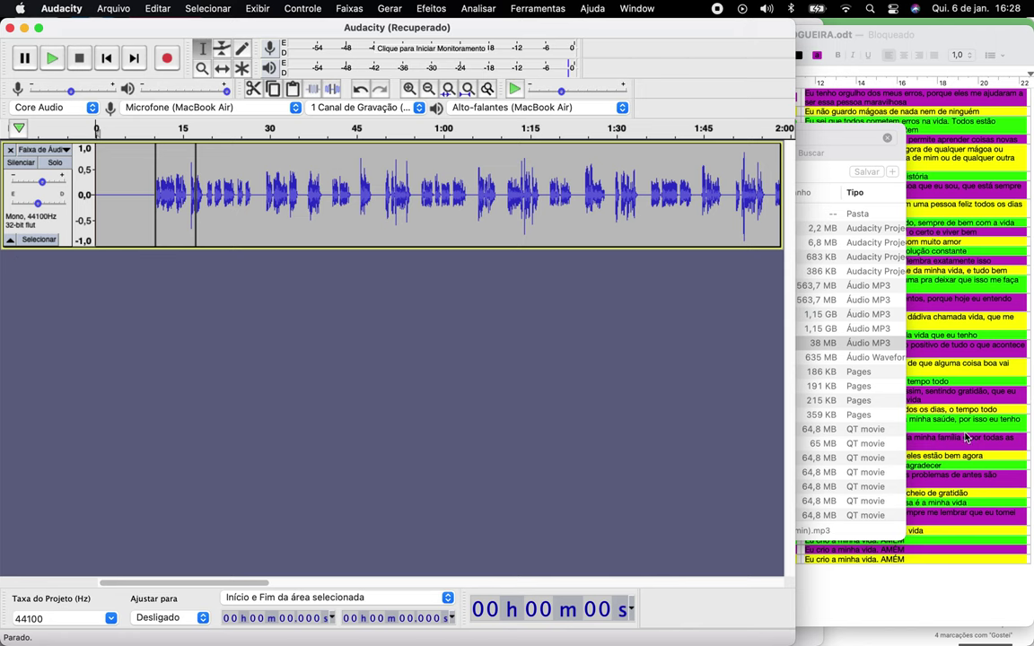
# - Switch to Finder and open the inner Faixas folder of MP3 music files, browsing past Projetos and Sinta Positivo
pyautogui.click(797, 260)
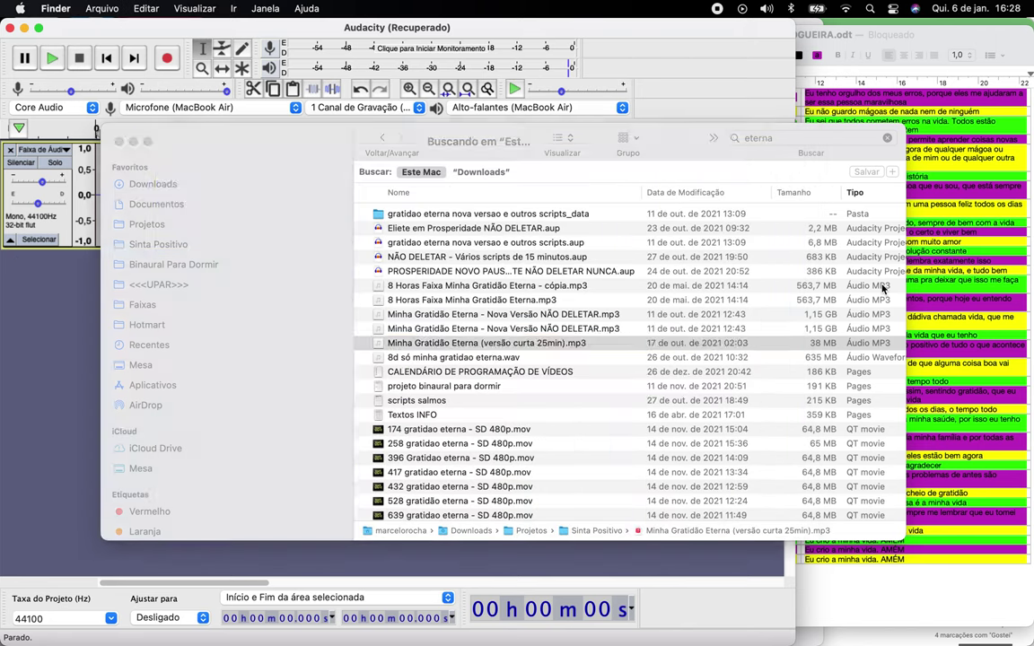
pyautogui.click(155, 226)
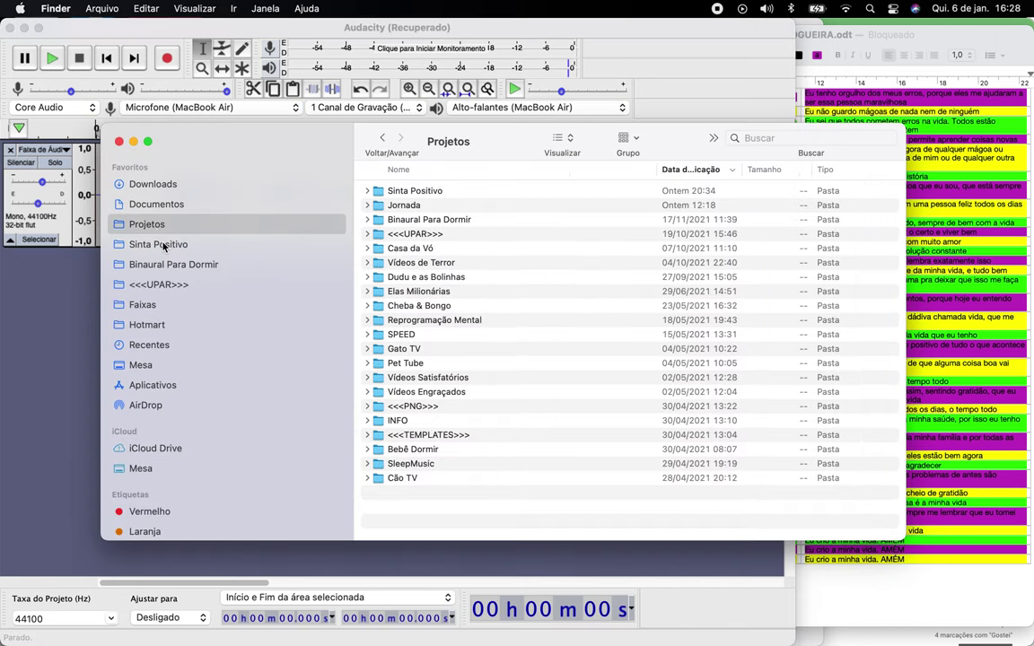
pyautogui.click(162, 245)
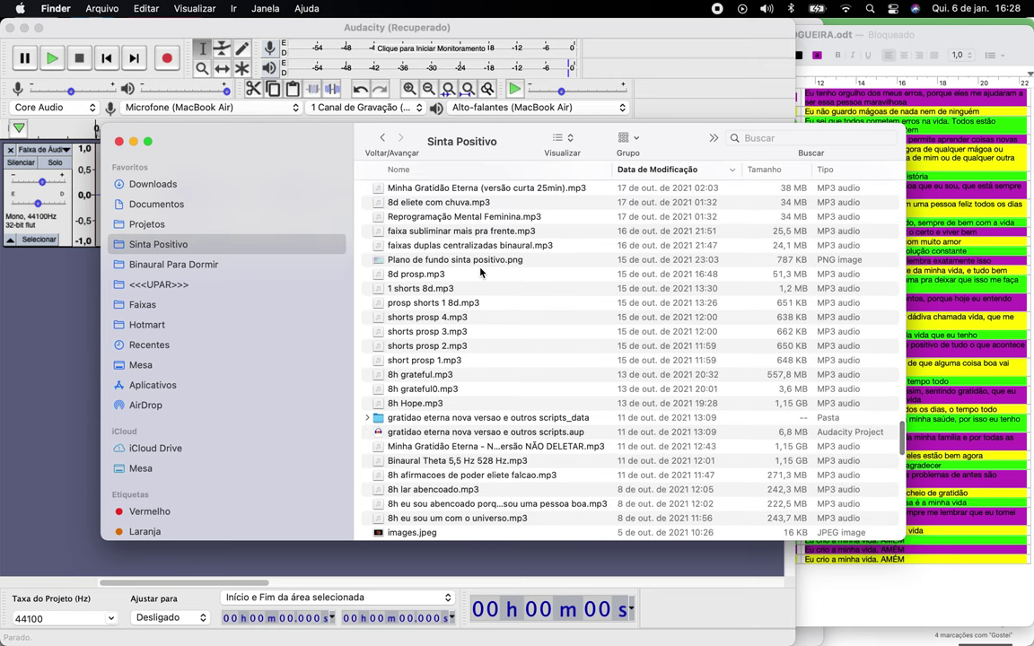
pyautogui.click(454, 171)
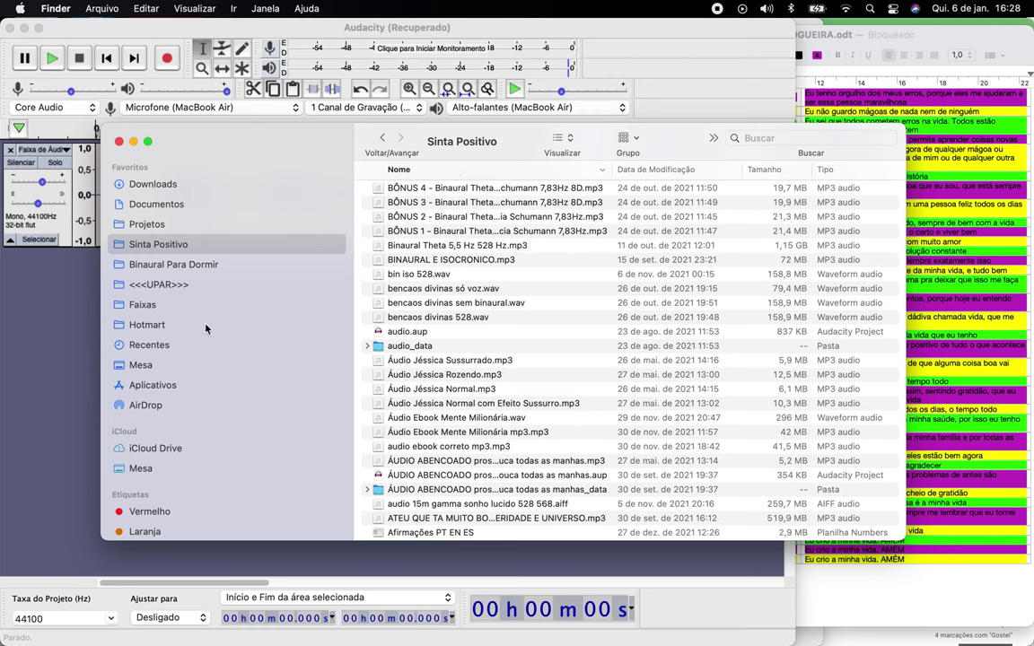
pyautogui.click(143, 305)
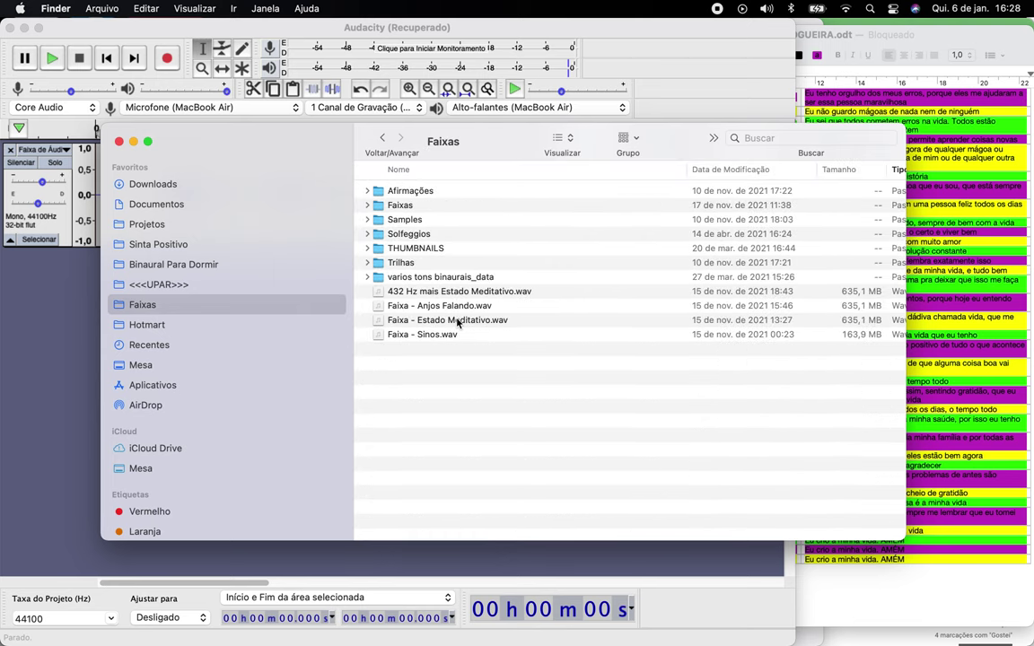
pyautogui.doubleClick(400, 205)
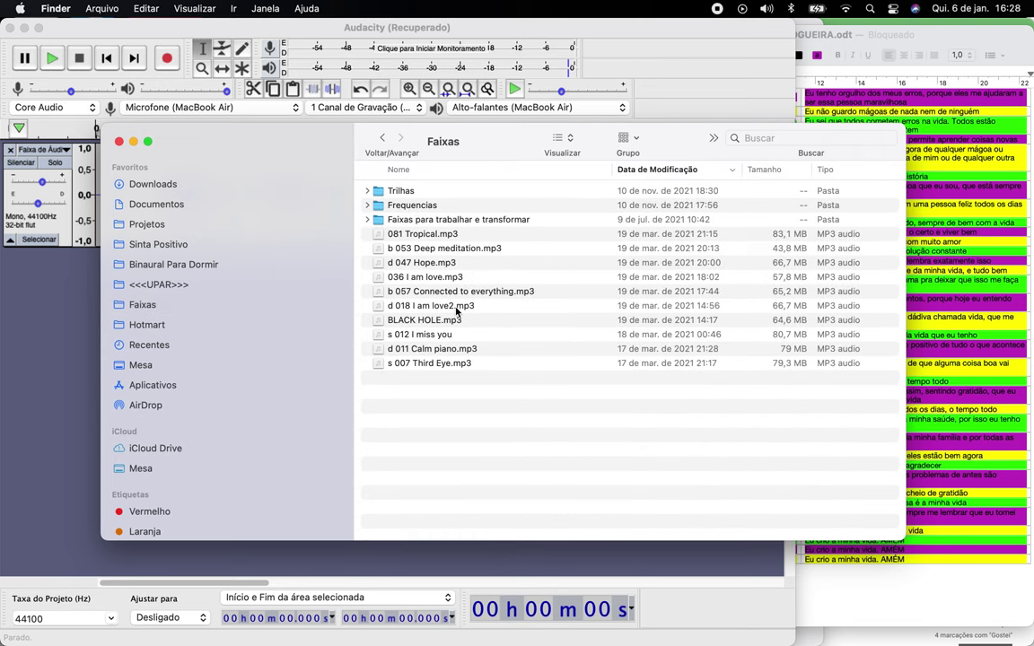
pyautogui.click(67, 274)
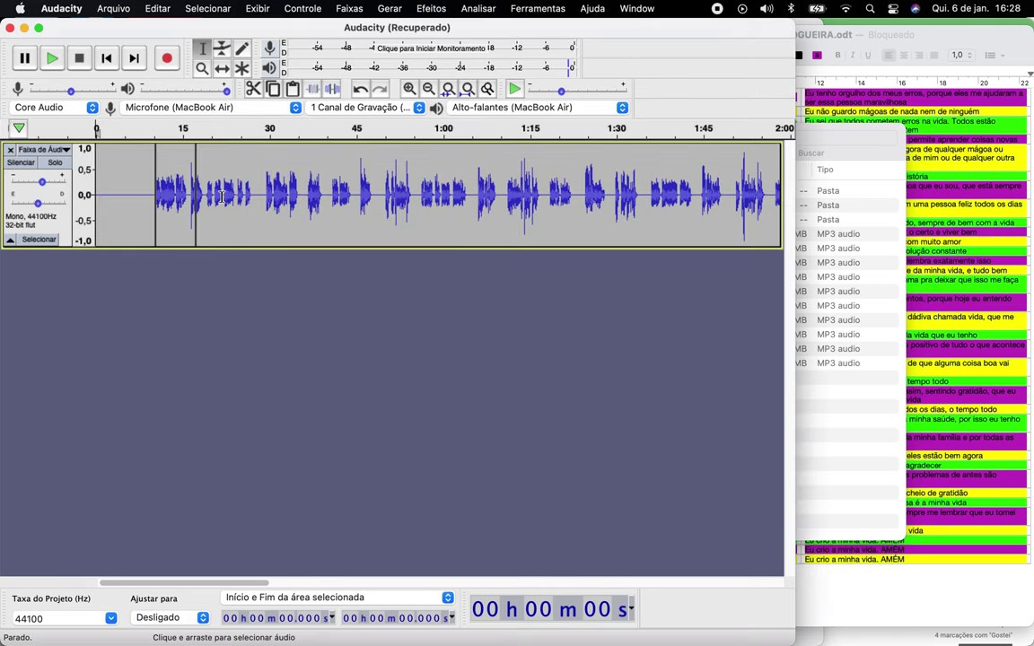
pyautogui.click(861, 414)
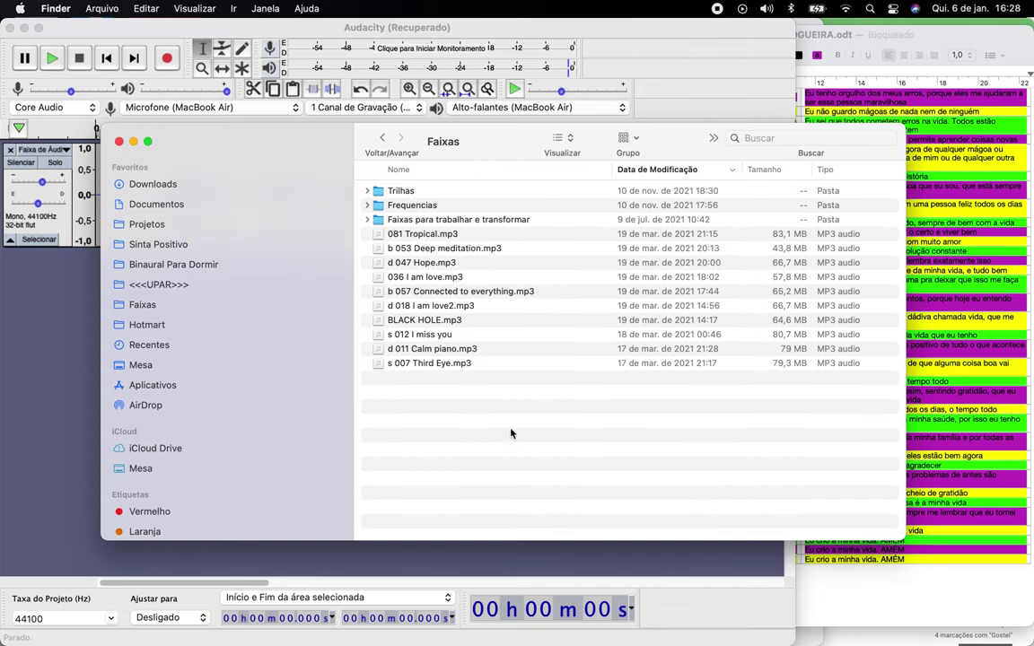
# - Preview b 053 Deep meditation.mp3 and 036 I am love.mp3 in the Music app, dismissing its subscription offer
pyautogui.click(446, 252)
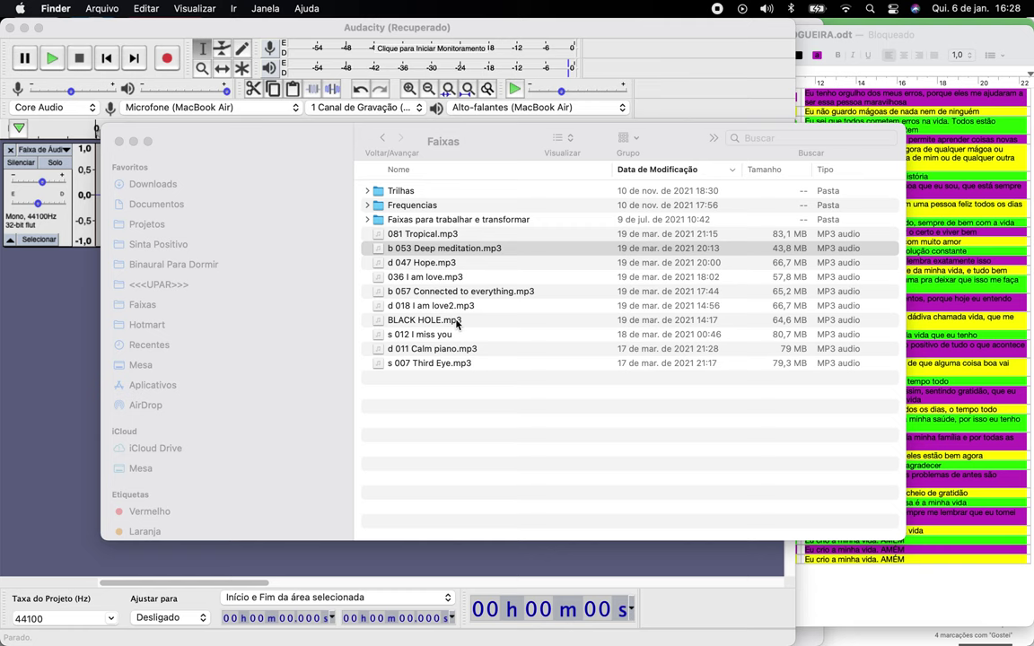
pyautogui.doubleClick(455, 242)
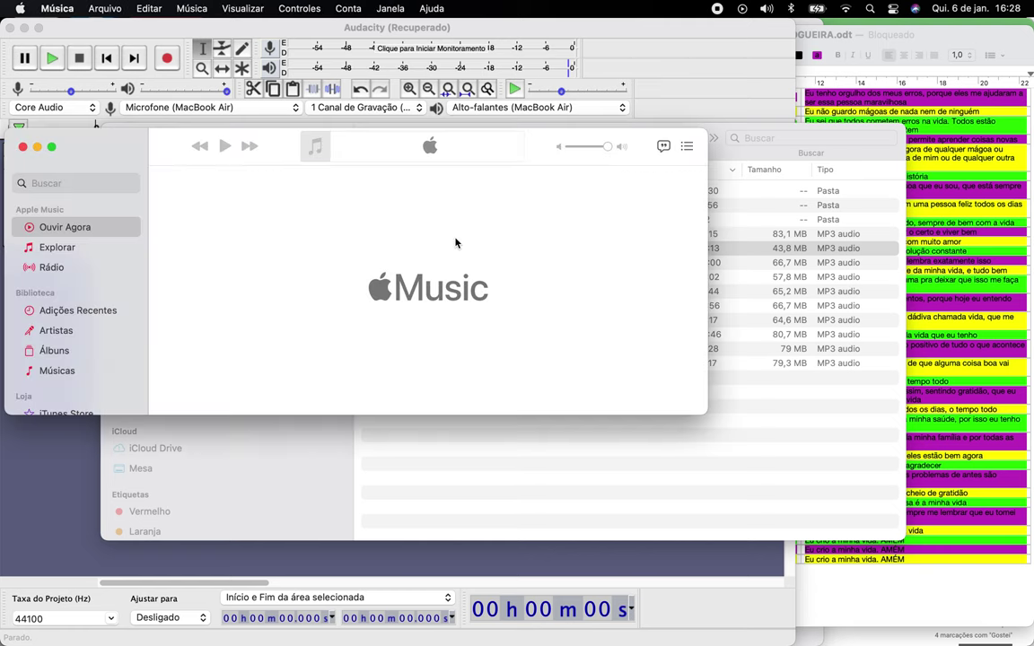
pyautogui.click(465, 467)
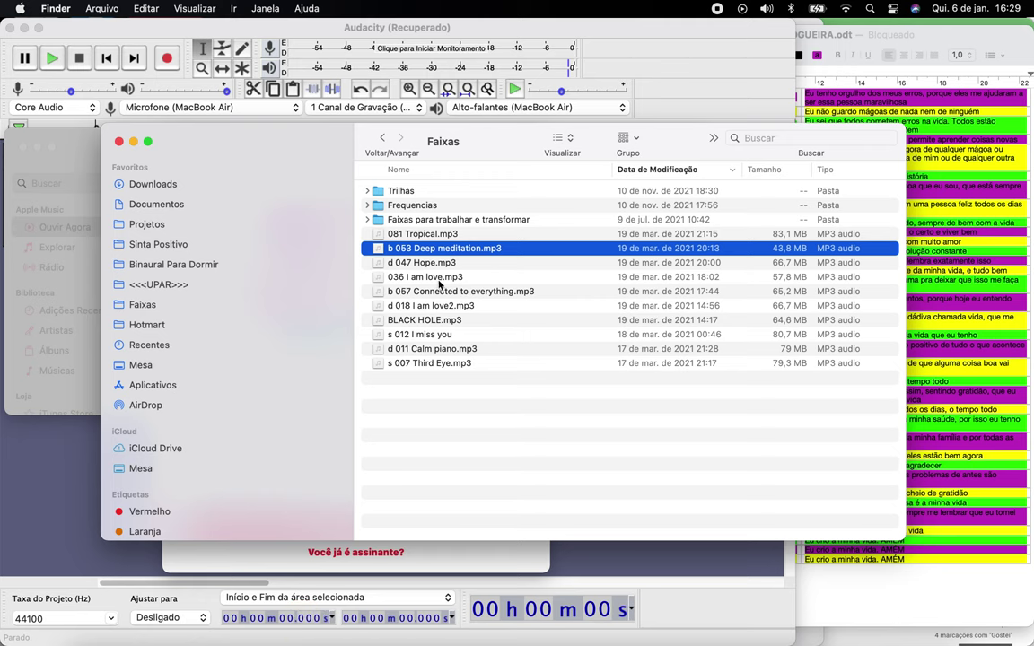
pyautogui.click(438, 281)
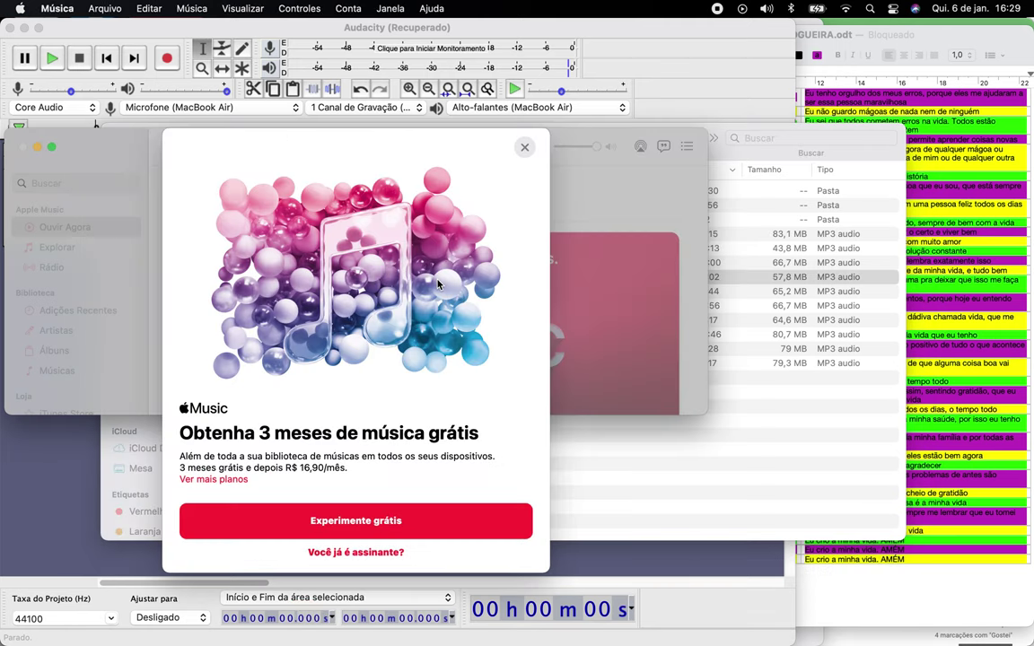
pyautogui.click(527, 153)
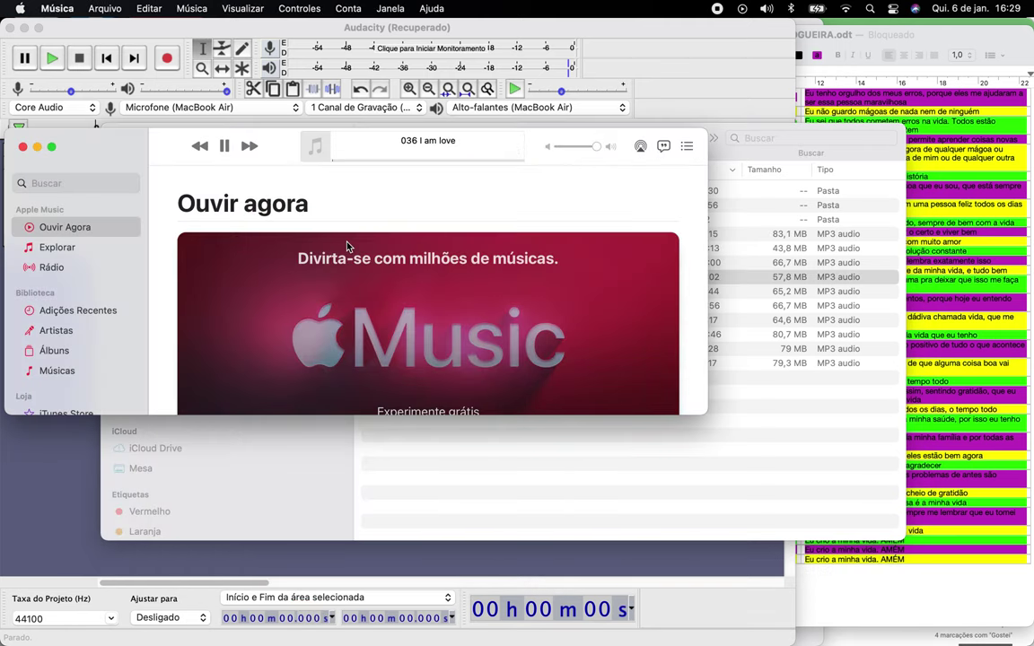
pyautogui.click(303, 497)
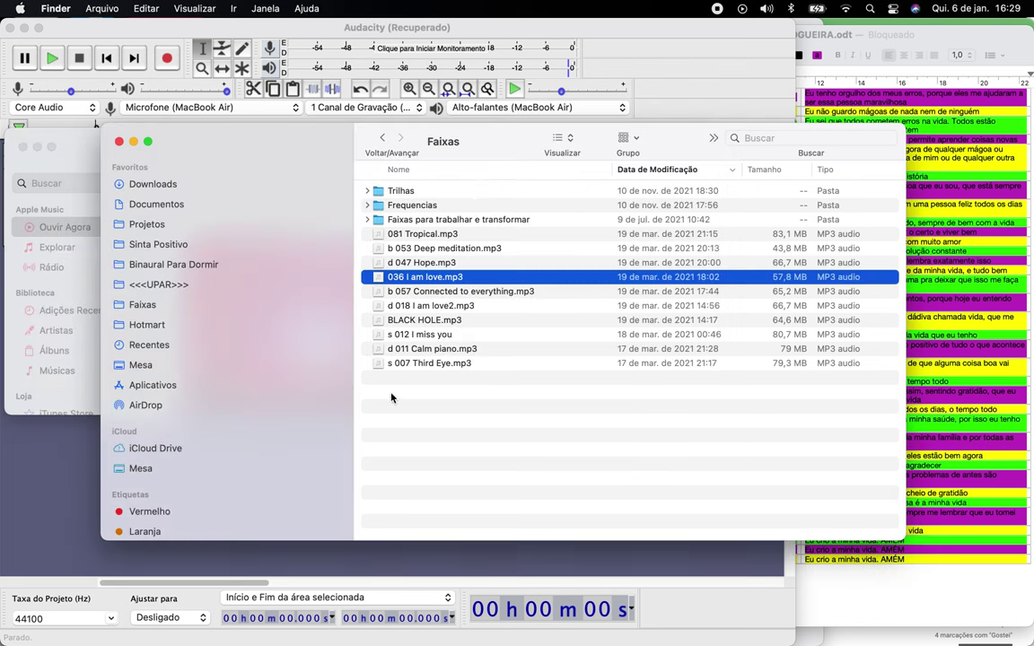
# - Preview d 047 Hope.mp3, d 018 I am love2.mp3 and s 012 I miss you as background music candidates
pyautogui.doubleClick(435, 263)
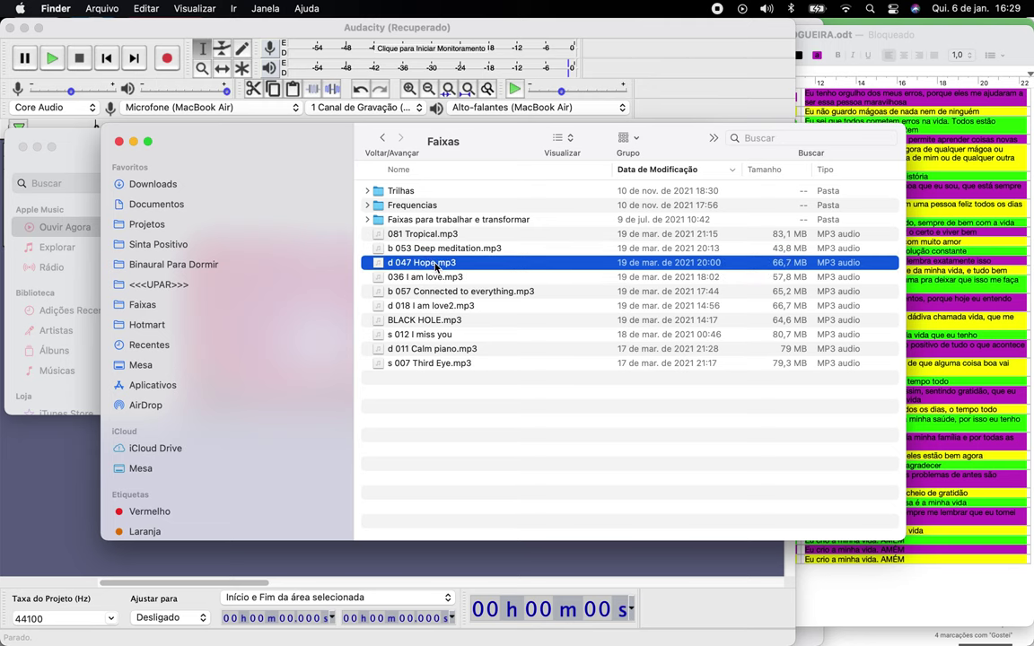
pyautogui.click(303, 494)
pyautogui.doubleClick(456, 306)
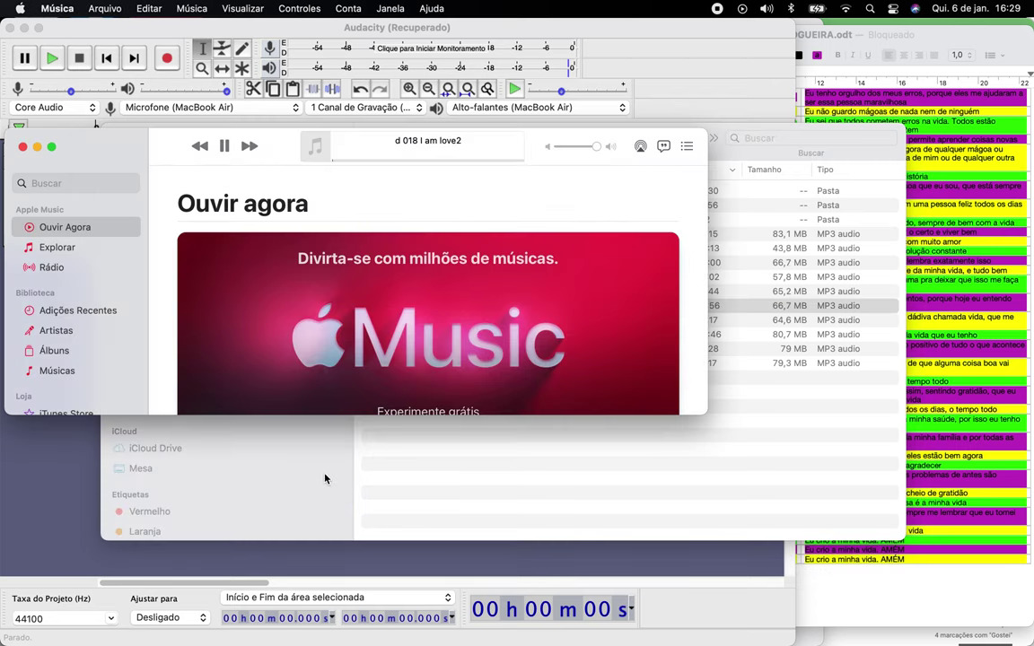
pyautogui.click(324, 478)
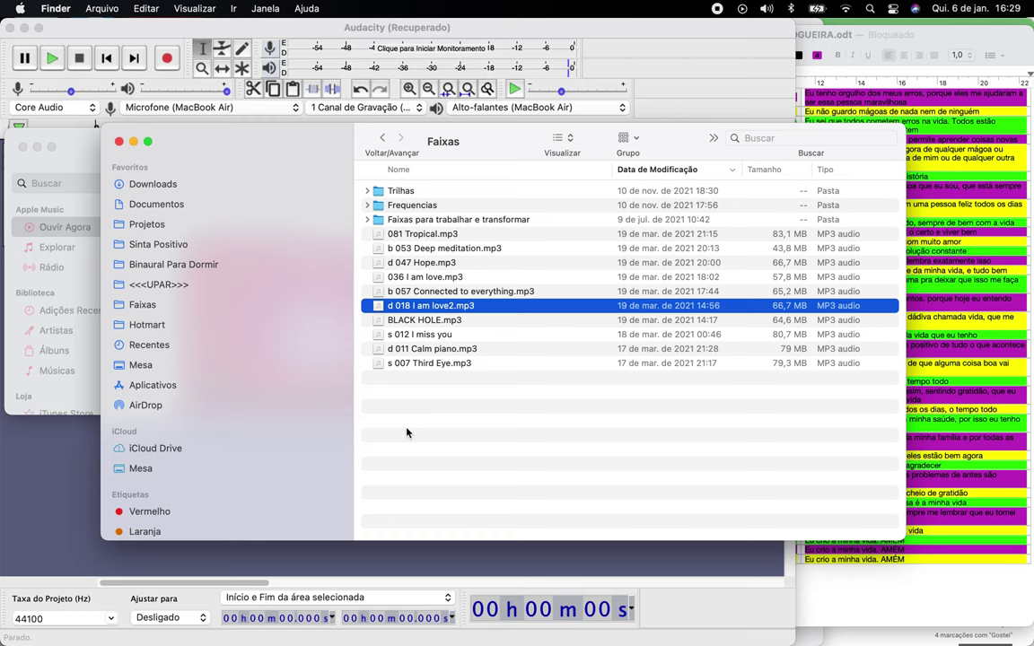
pyautogui.click(425, 336)
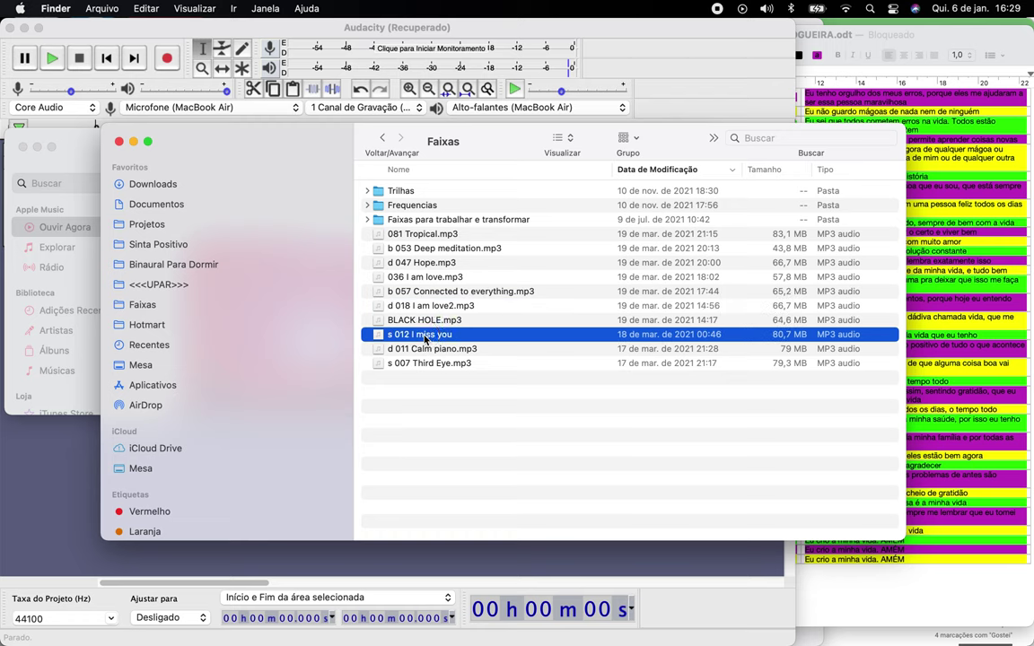
pyautogui.doubleClick(425, 336)
pyautogui.click(314, 476)
# - Play 036 I am love.mp3 again, skip further into the track, and hide the Music app
pyautogui.doubleClick(430, 277)
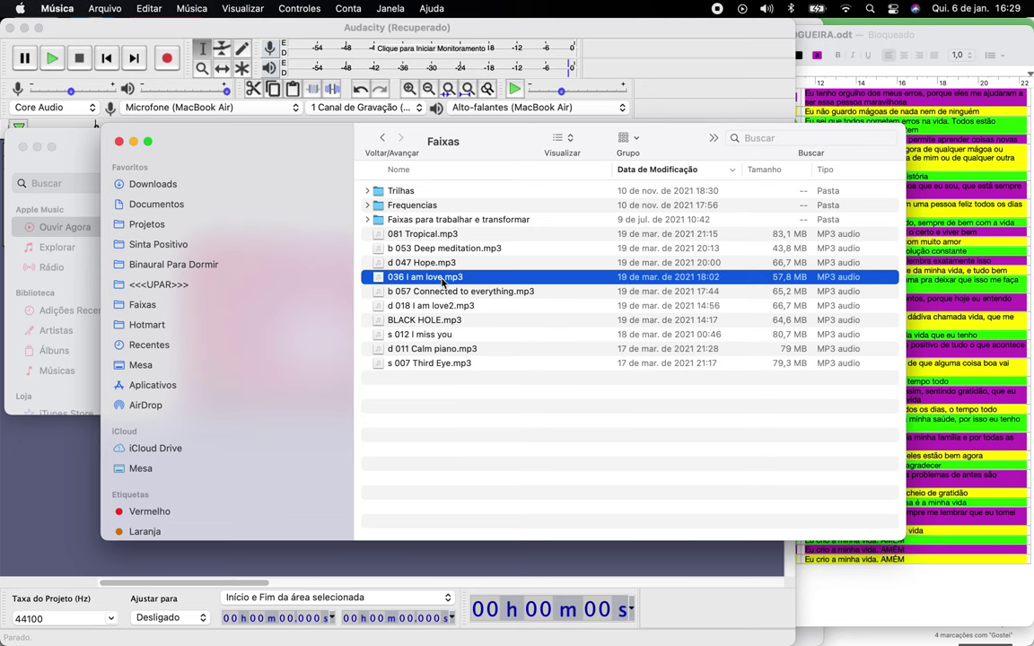
pyautogui.click(278, 472)
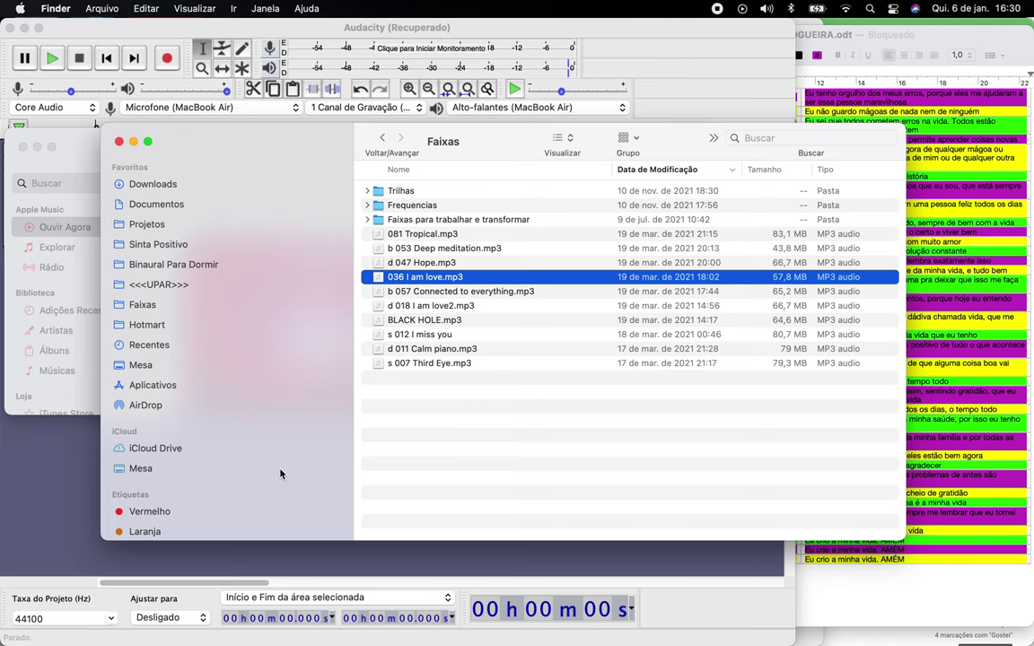
pyautogui.click(96, 310)
pyautogui.click(96, 309)
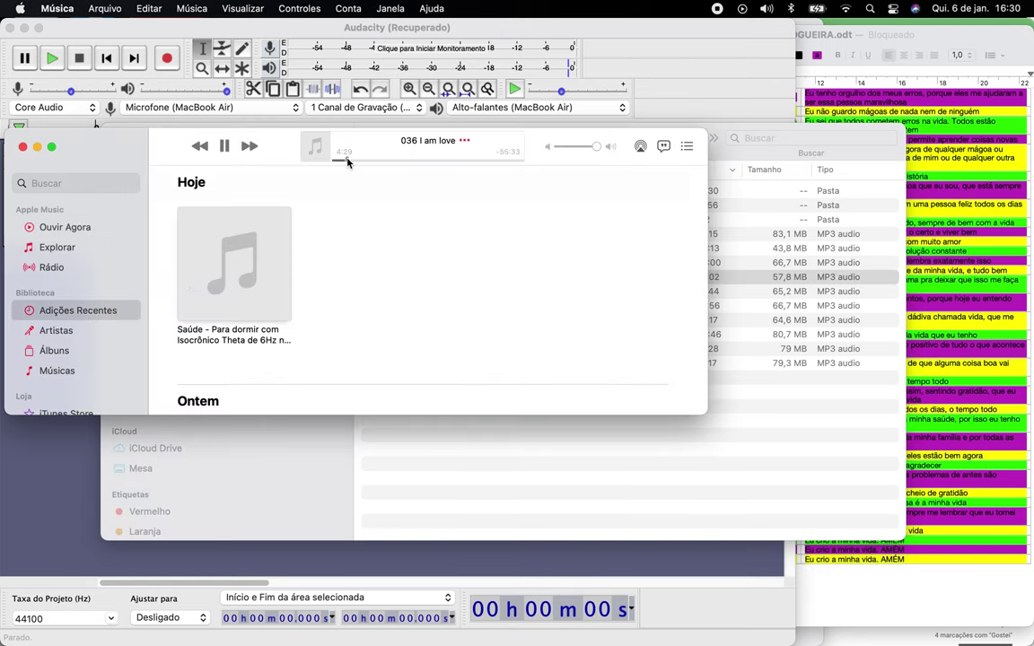
pyautogui.moveTo(363, 162); pyautogui.dragTo(424, 162)
pyautogui.press('super+h')
# - Import 036 I am love.mp3 from Finder into the Audacity project as a track below the voice
pyautogui.moveTo(463, 280); pyautogui.dragTo(58, 332)
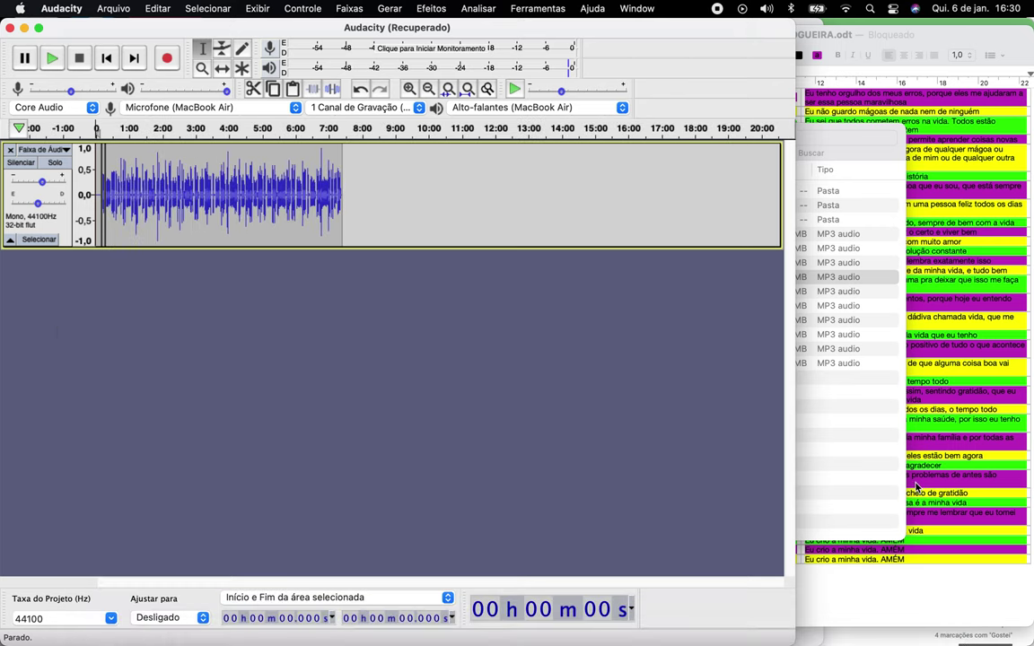
pyautogui.click(825, 439)
pyautogui.moveTo(416, 277); pyautogui.dragTo(46, 397)
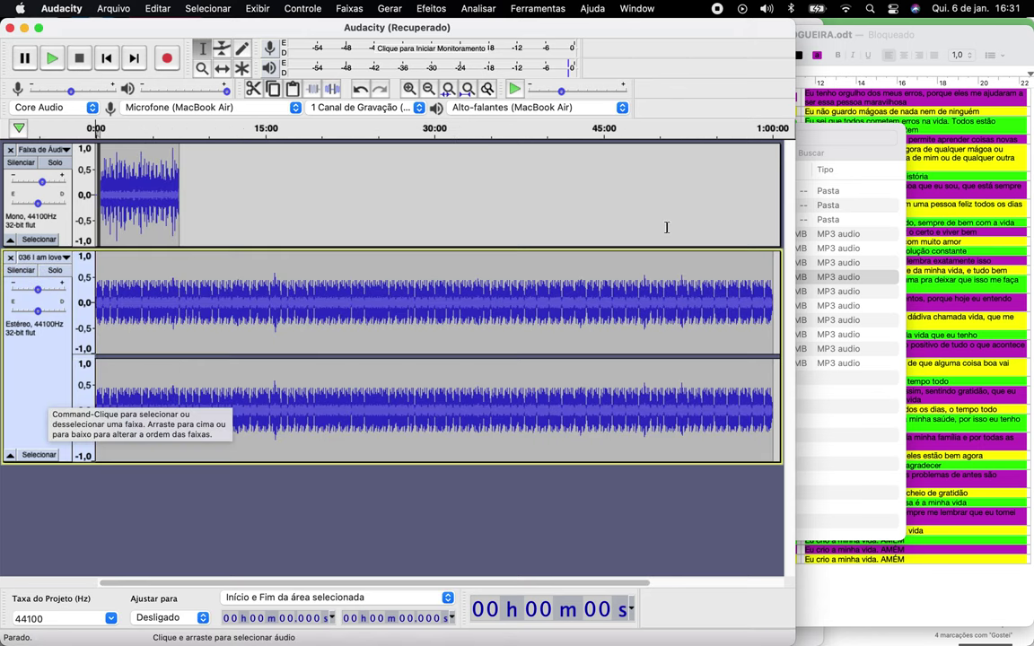
# - Delete everything after about 8:43 from the 036 I am love music track
pyautogui.click(775, 313)
pyautogui.moveTo(775, 313); pyautogui.dragTo(194, 268)
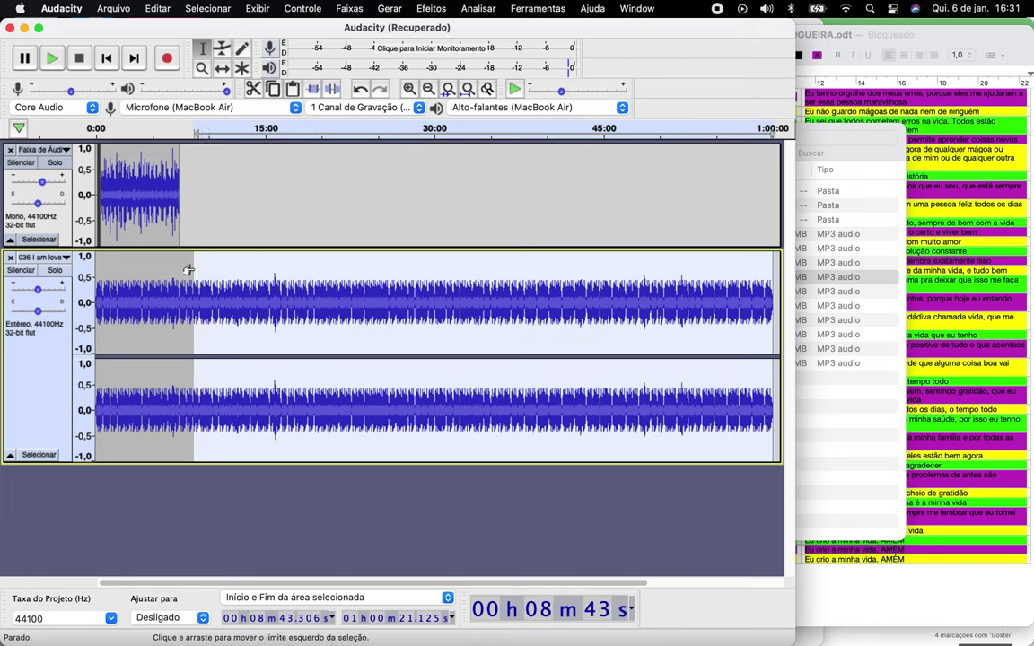
pyautogui.press('Delete')
# - Apply a Fade Out to the end of the music track from about 8:38.6 onward
pyautogui.scroll(5, 188, 269)
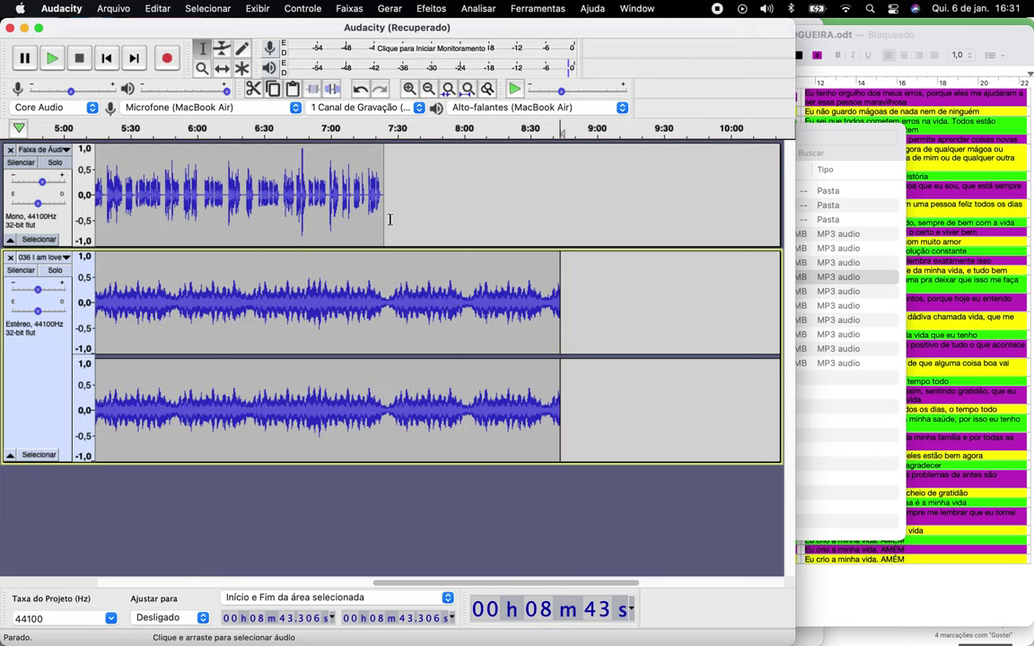
pyautogui.moveTo(578, 325); pyautogui.dragTo(549, 325)
pyautogui.click(429, 9)
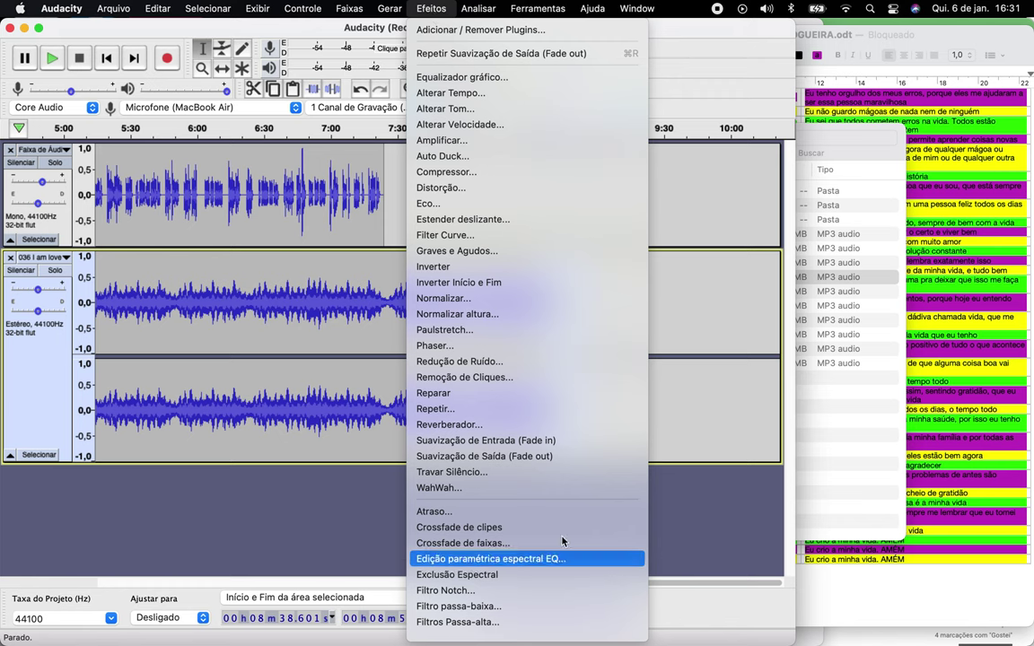
pyautogui.click(520, 457)
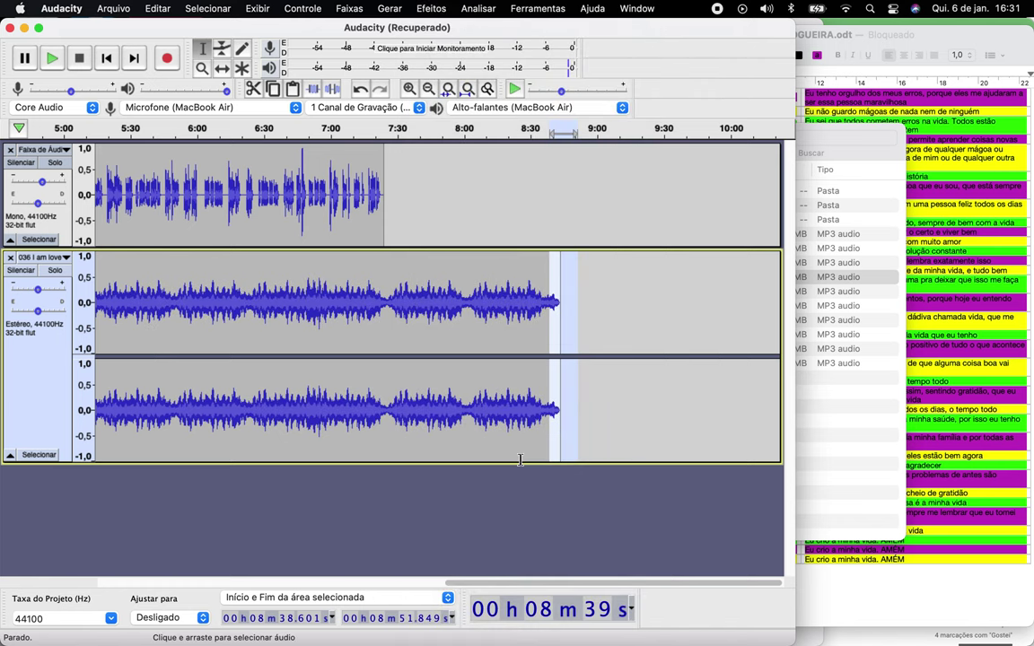
# - Play the voice and music mix from about 6:59 and from about 5:36, and stop playback
pyautogui.click(329, 191)
pyautogui.hscroll(-10, 328, 190)
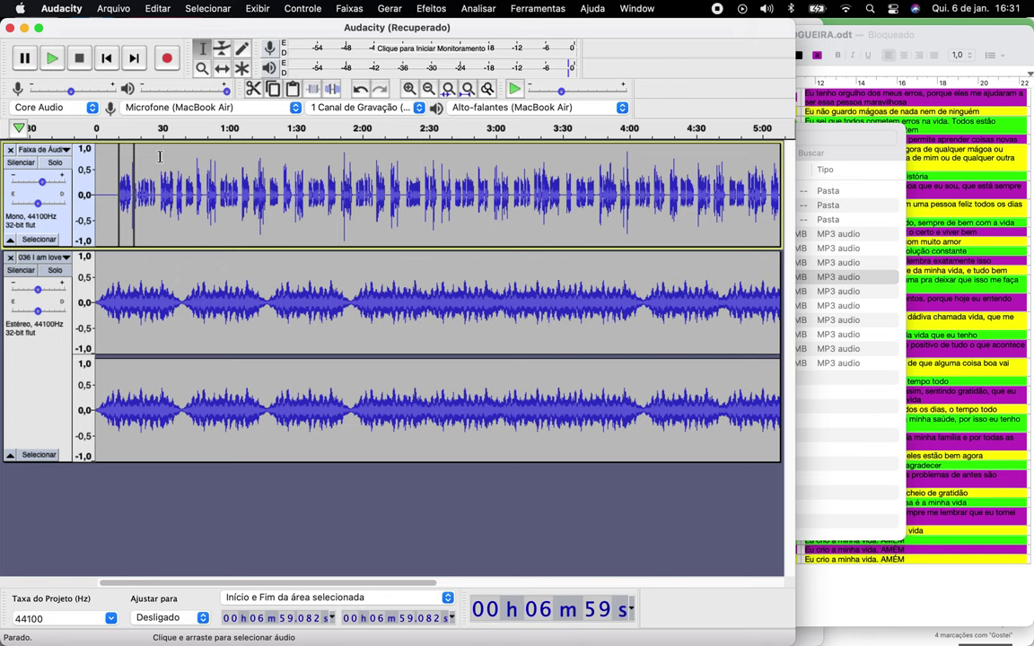
pyautogui.click(53, 60)
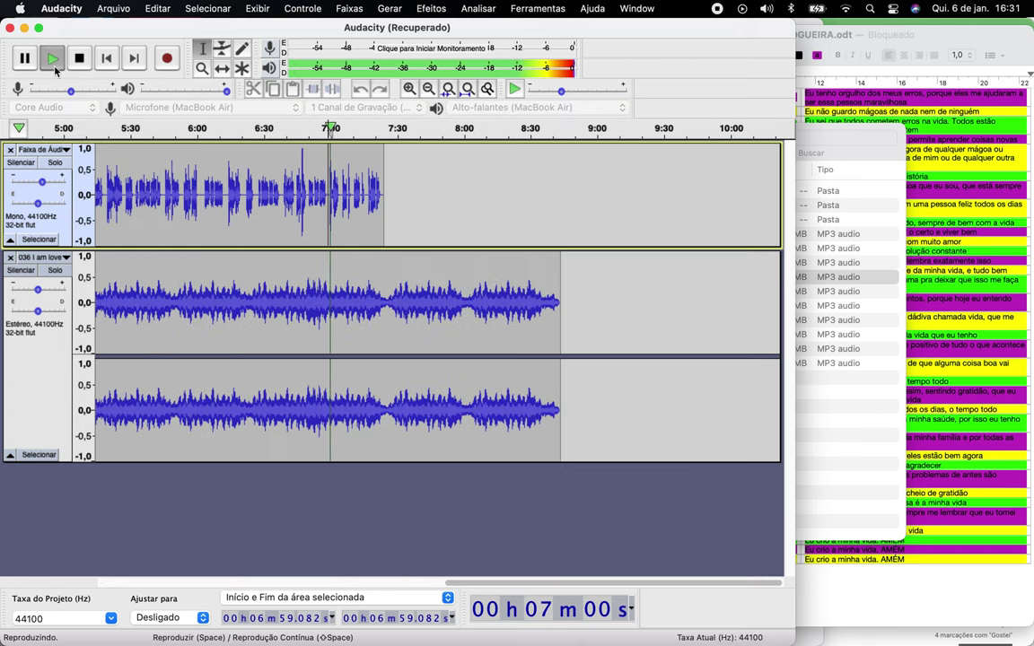
pyautogui.click(140, 131)
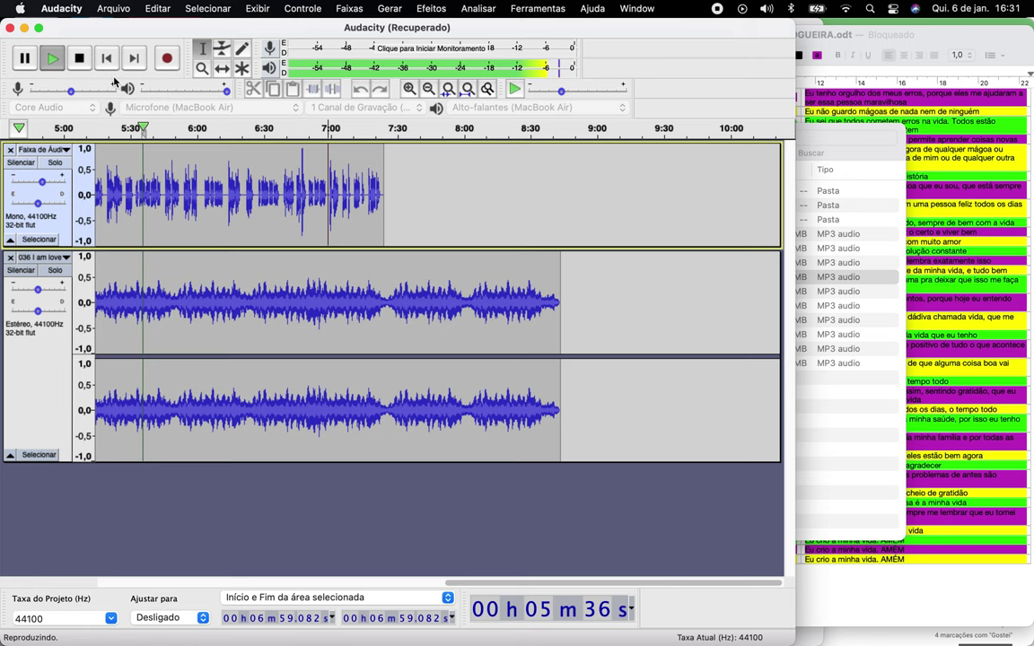
pyautogui.press('space')
# - Return to the project start, listen to the opening of the voice and music mix, and stop playback
pyautogui.click(106, 59)
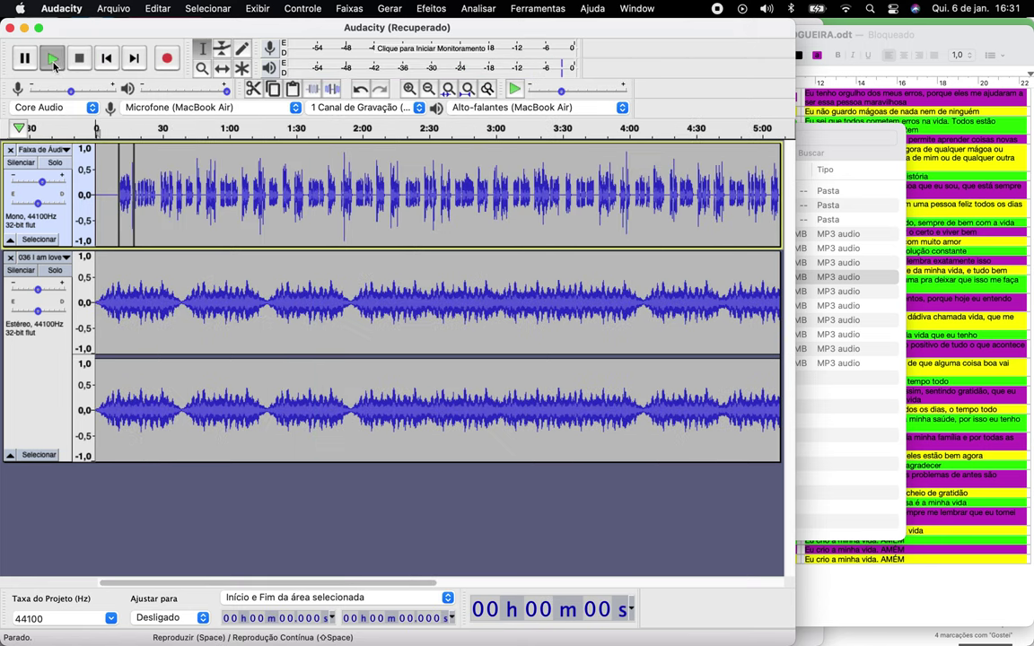
pyautogui.click(52, 58)
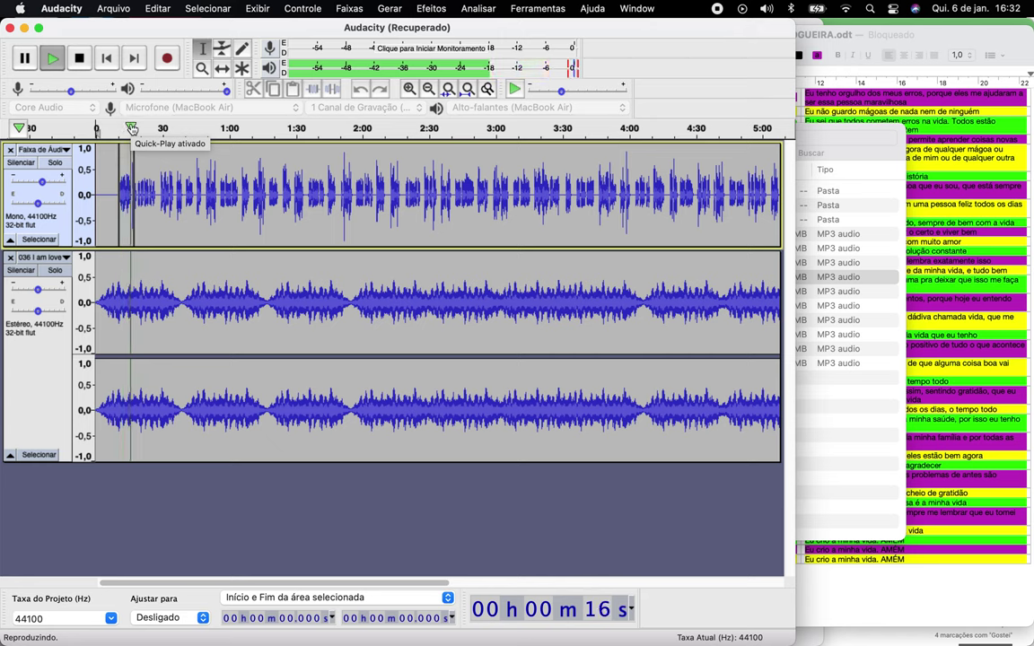
pyautogui.click(131, 128)
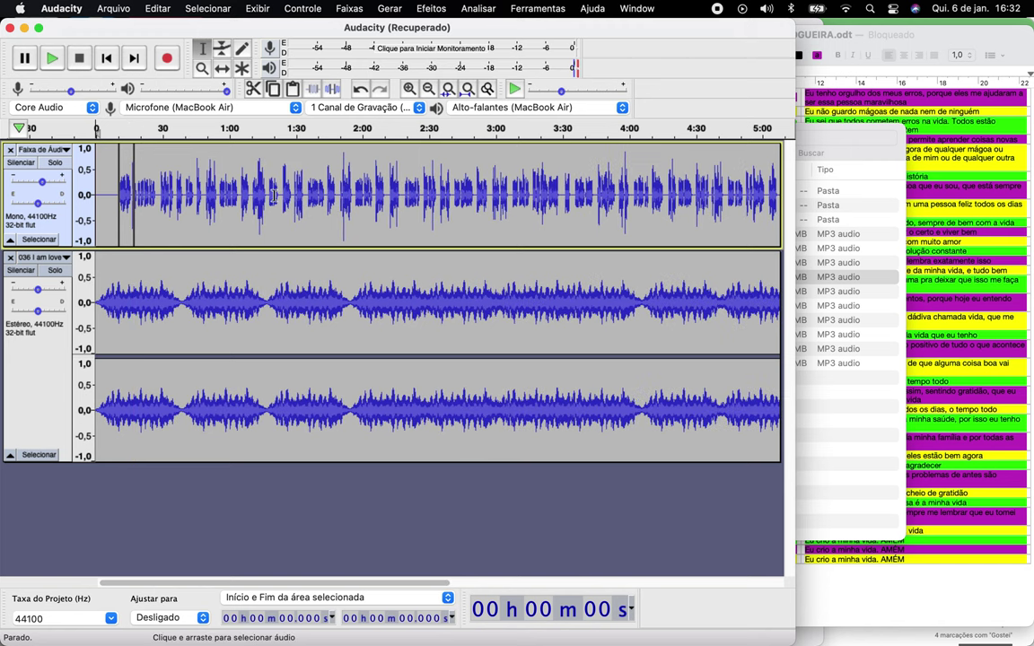
pyautogui.press('super+f')
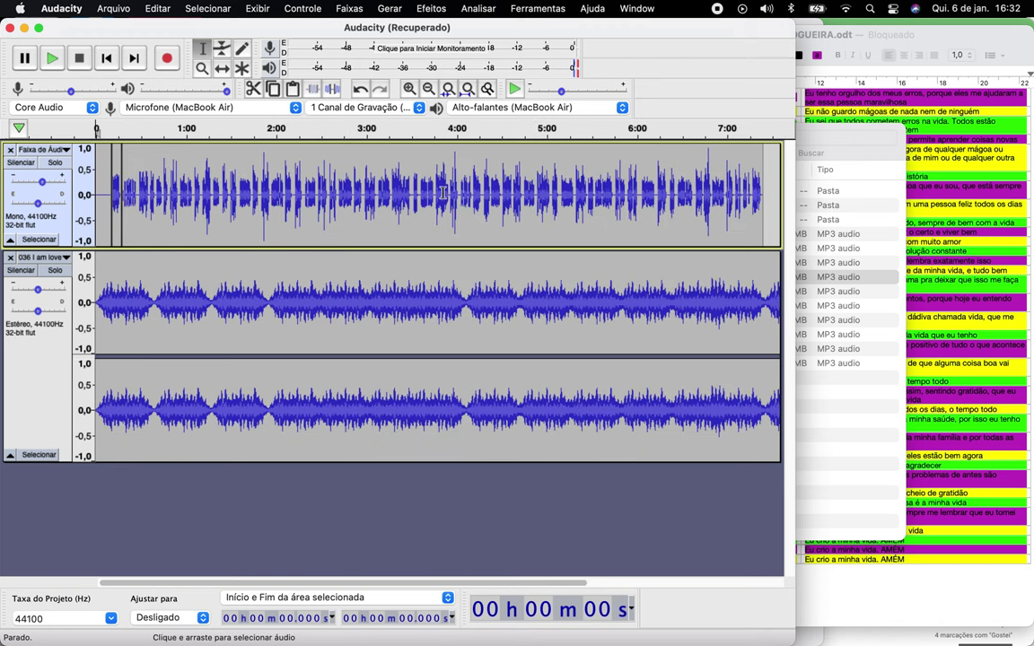
pyautogui.click(61, 229)
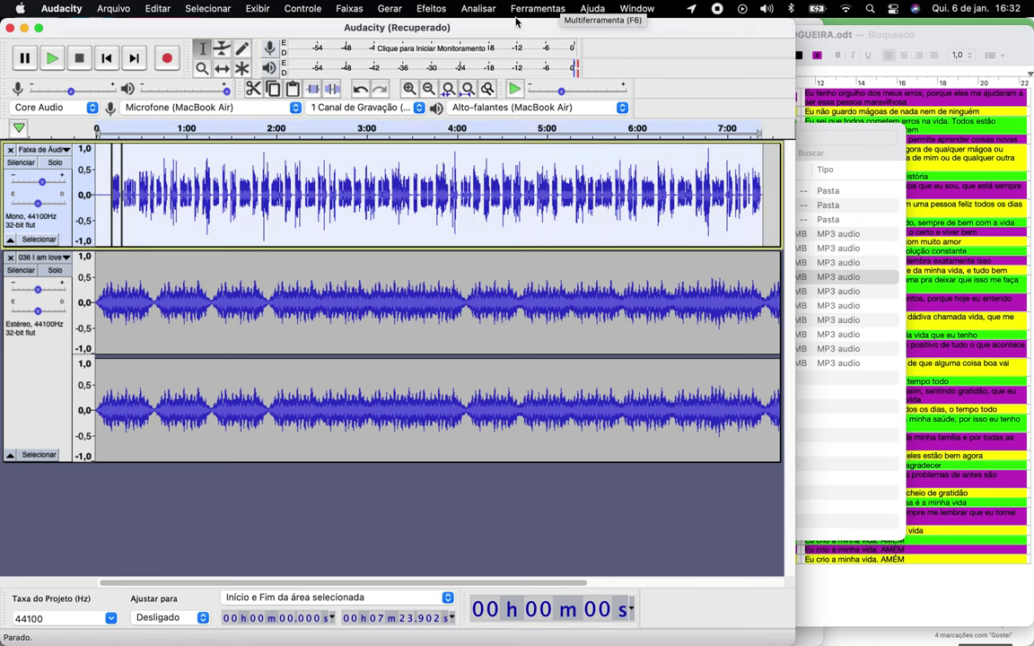
pyautogui.click(437, 11)
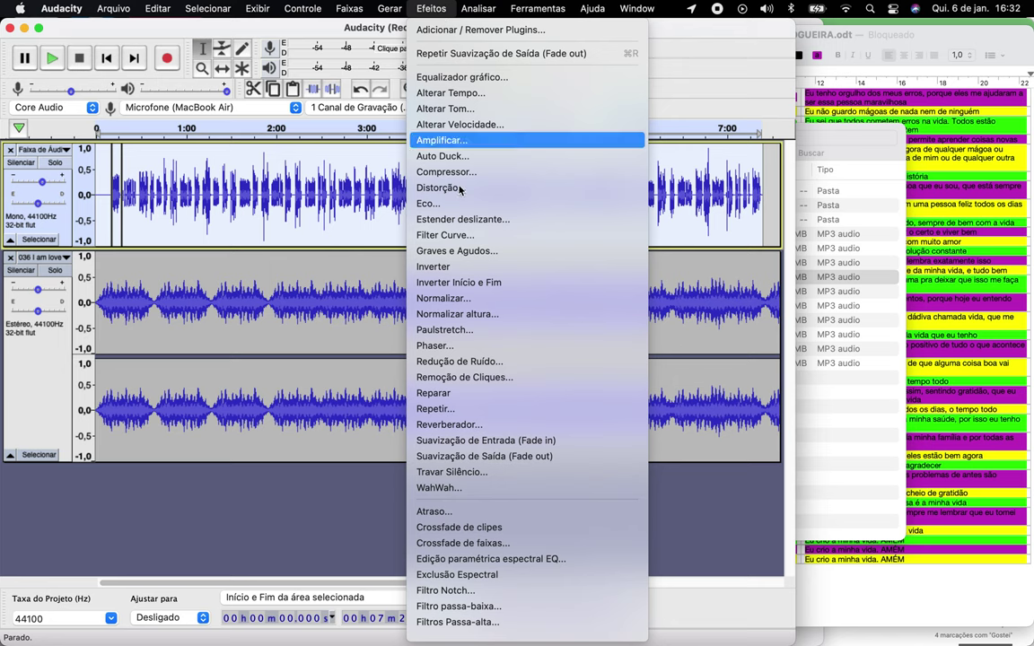
pyautogui.click(440, 204)
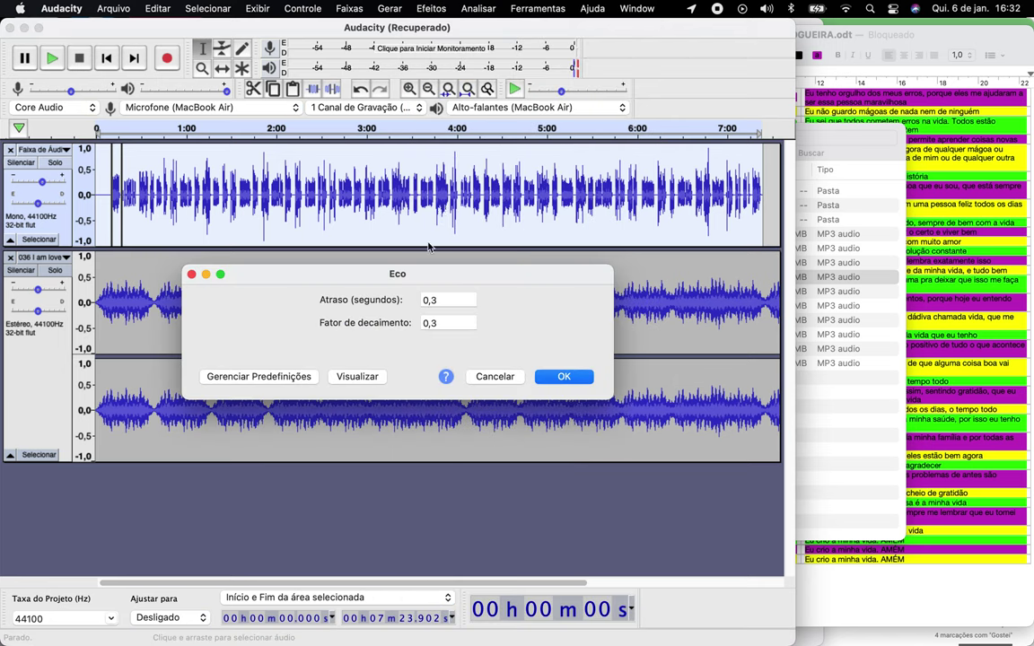
pyautogui.click(447, 324)
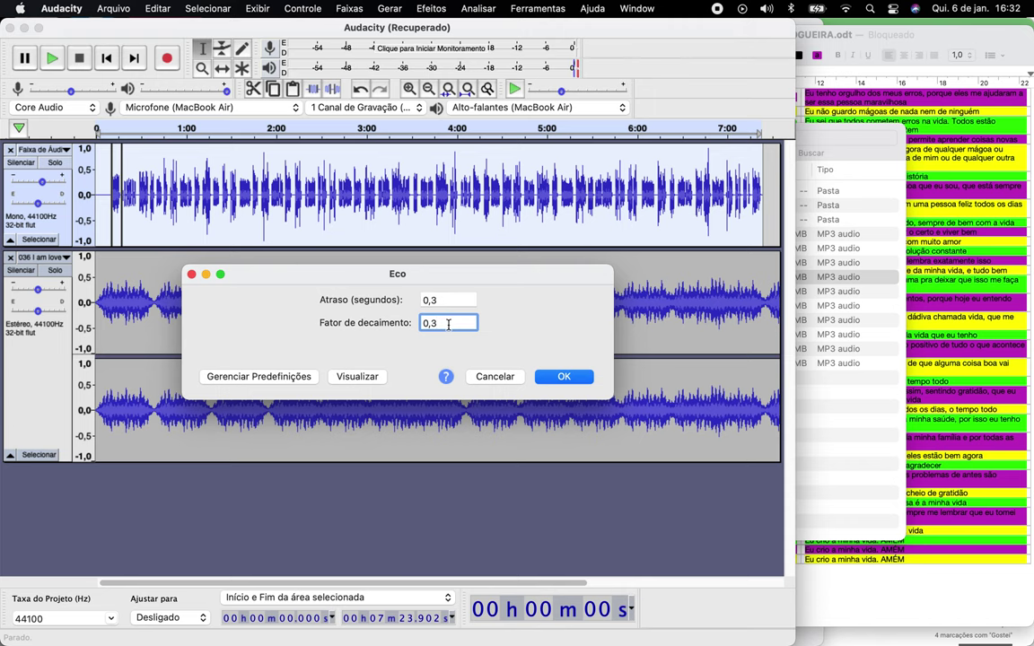
pyautogui.click(492, 376)
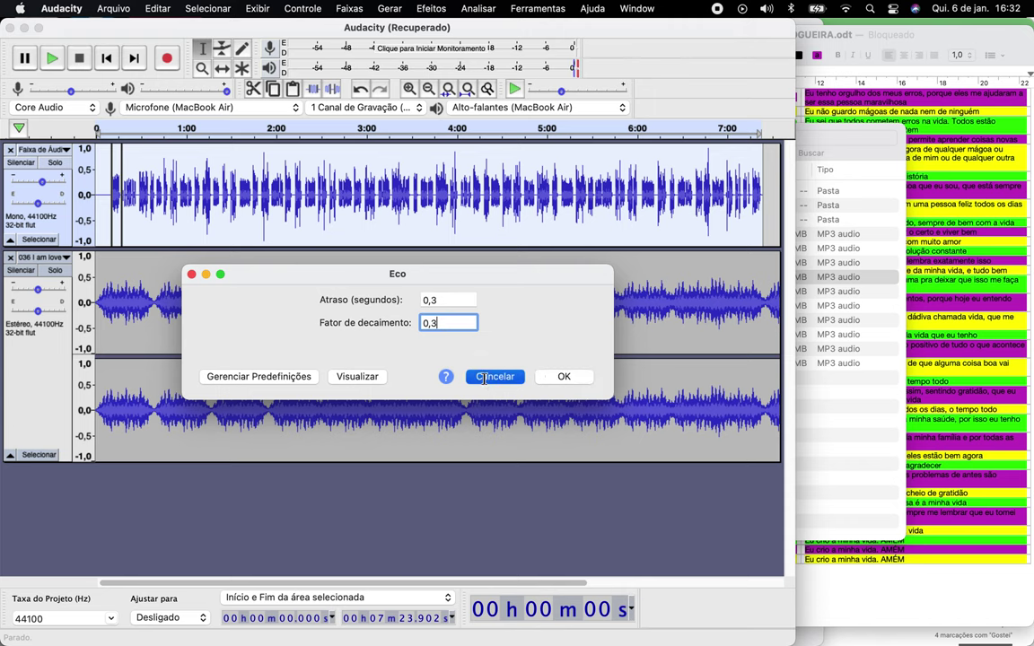
# - Select the voice section from about 1:35.5 to 1:43 and preview the Echo effect with delay 0.3 seconds and decay 0.3
pyautogui.click(232, 196)
pyautogui.scroll(3, 229, 197)
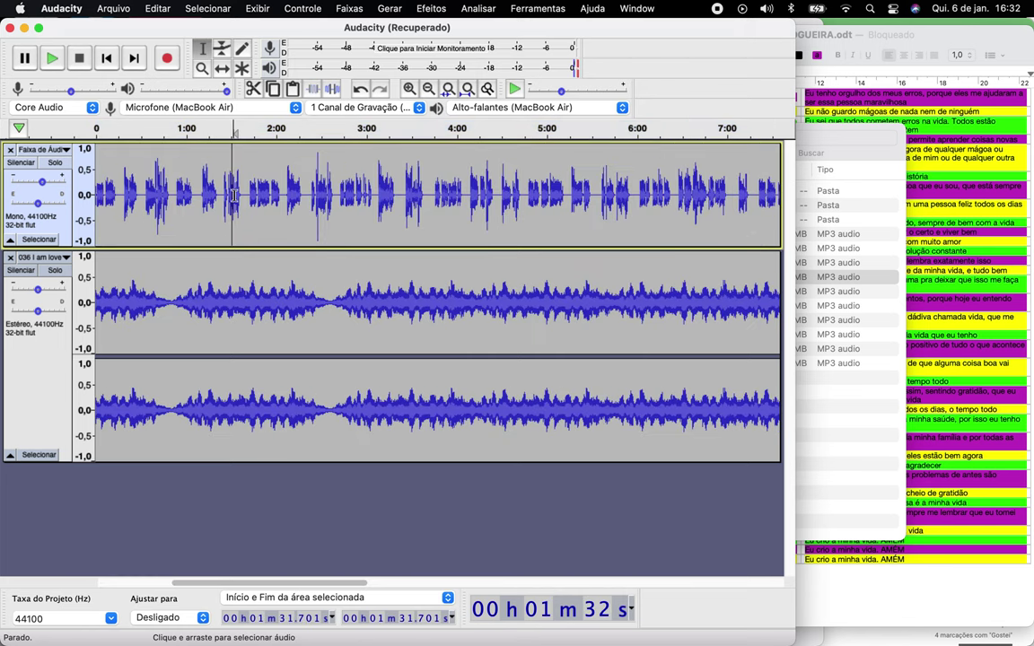
pyautogui.click(234, 197)
pyautogui.scroll(1, 240, 198)
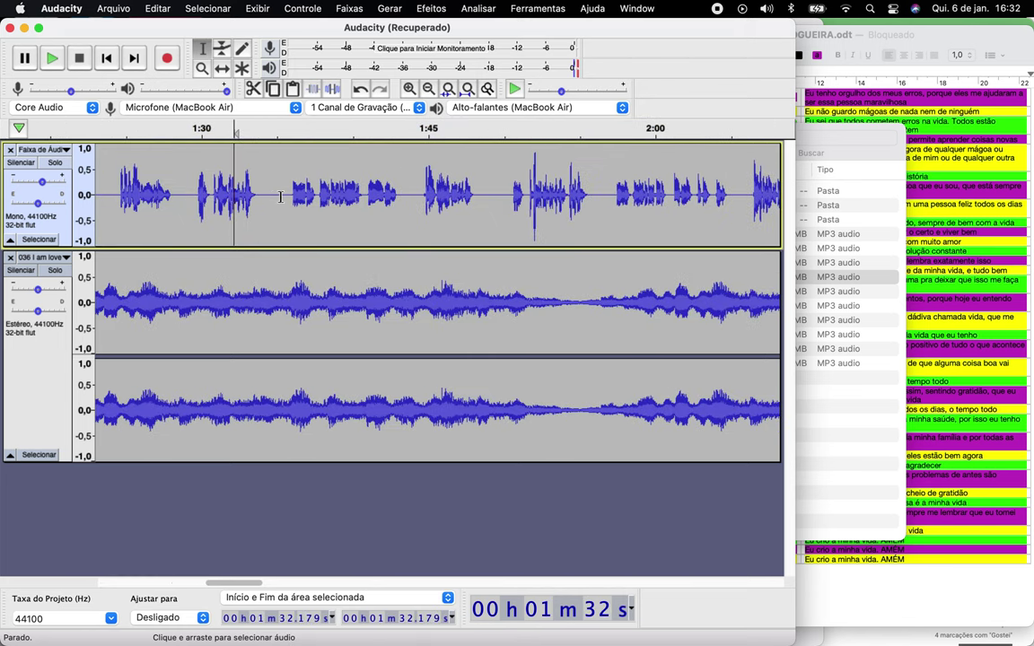
pyautogui.moveTo(284, 199); pyautogui.dragTo(397, 202)
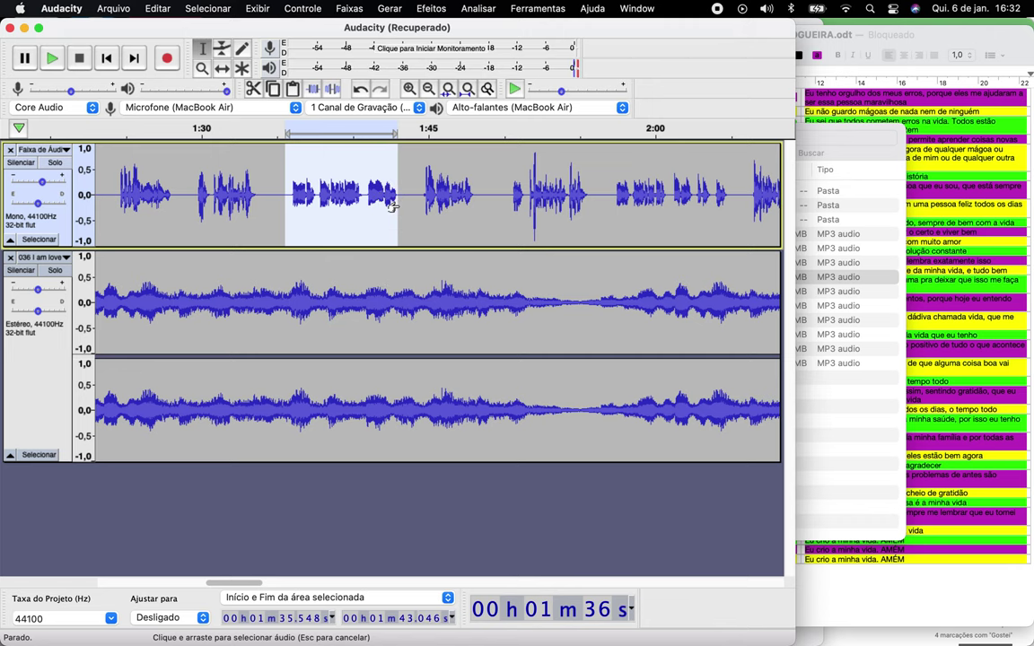
pyautogui.click(431, 8)
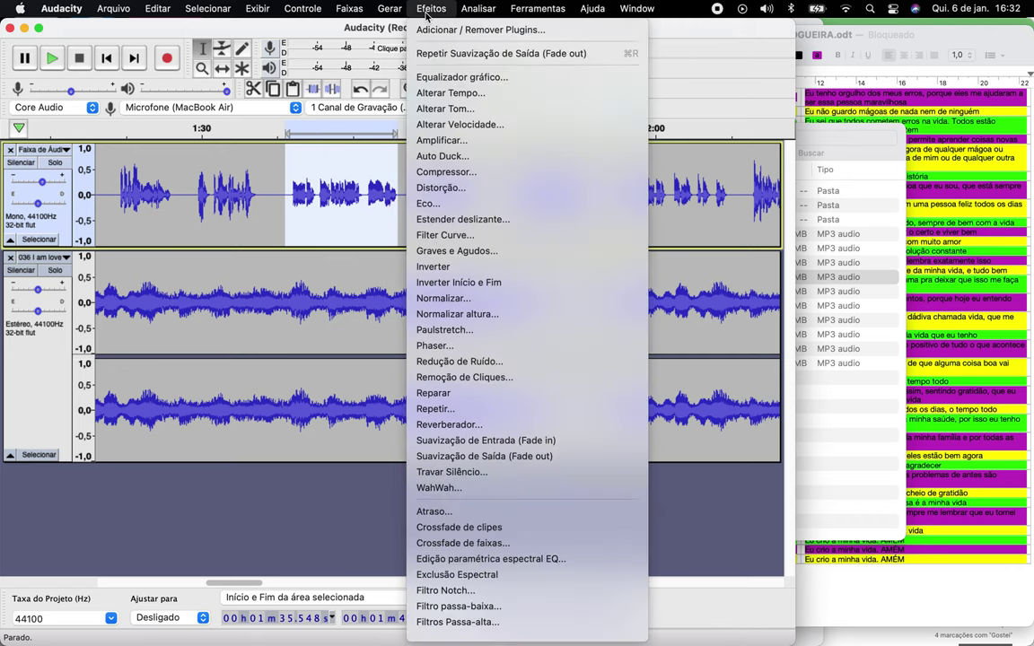
pyautogui.click(434, 206)
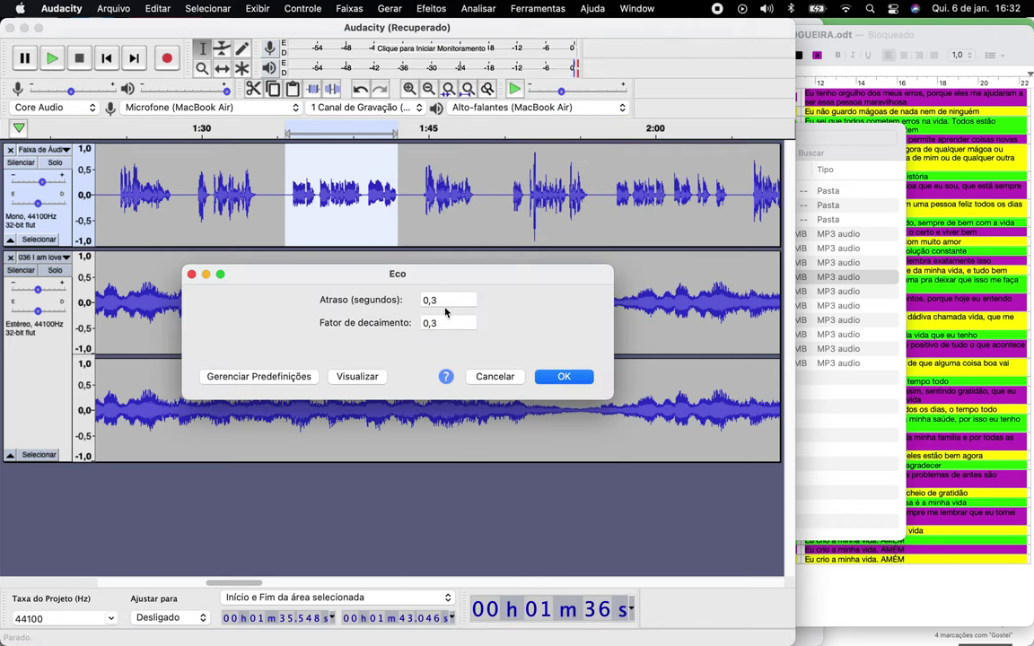
pyautogui.click(359, 381)
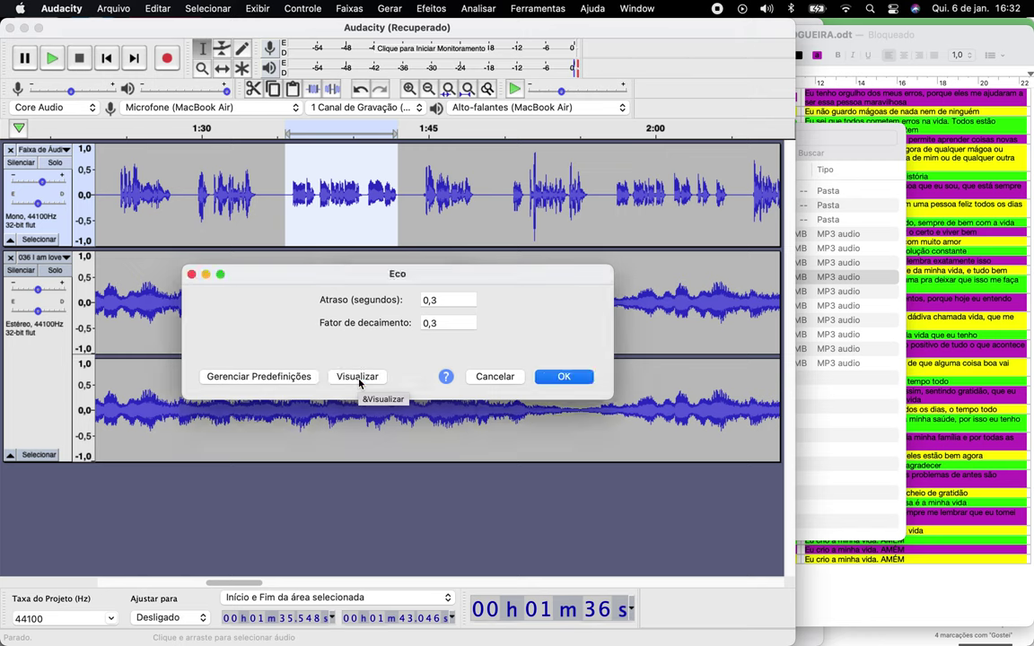
# - Set the Echo decay factor to 0.2 and preview it on the selected voice section
pyautogui.click(466, 323)
pyautogui.press('BackSpace')
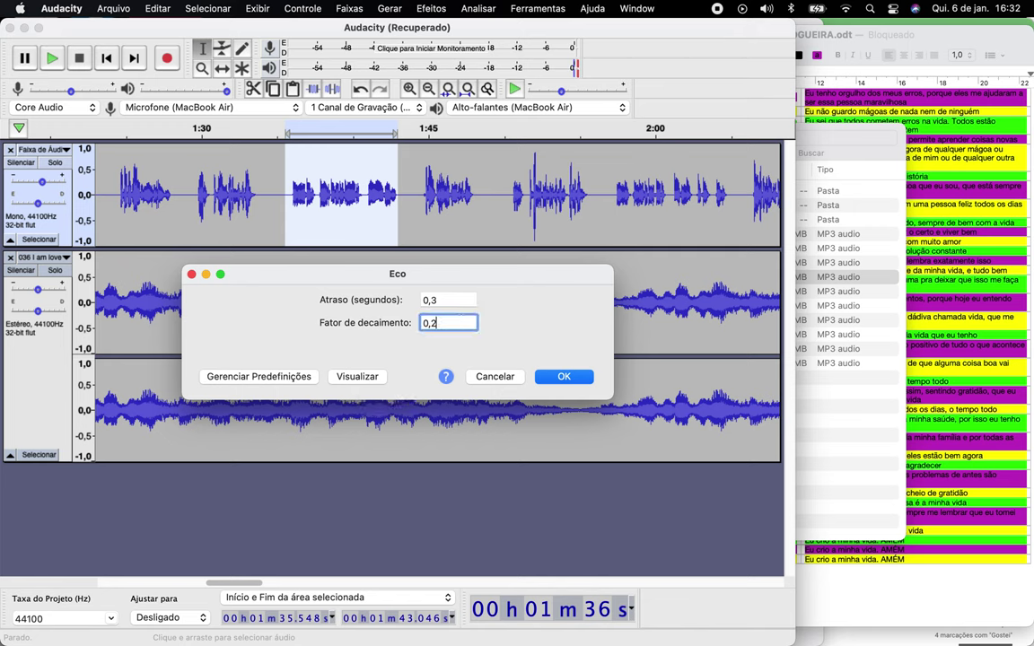
pyautogui.click(358, 378)
pyautogui.press('BackSpace')
pyautogui.click(366, 377)
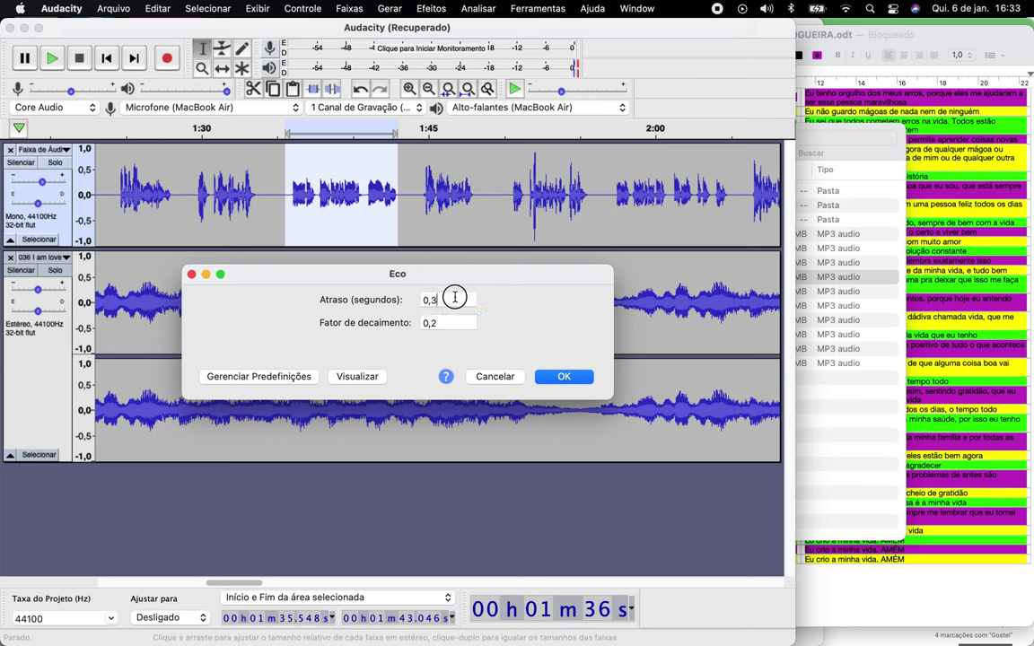
# - Compare an Echo delay of 0.2 seconds with 0.3 seconds in the preview, and settle on 0.3 seconds
pyautogui.click(452, 300)
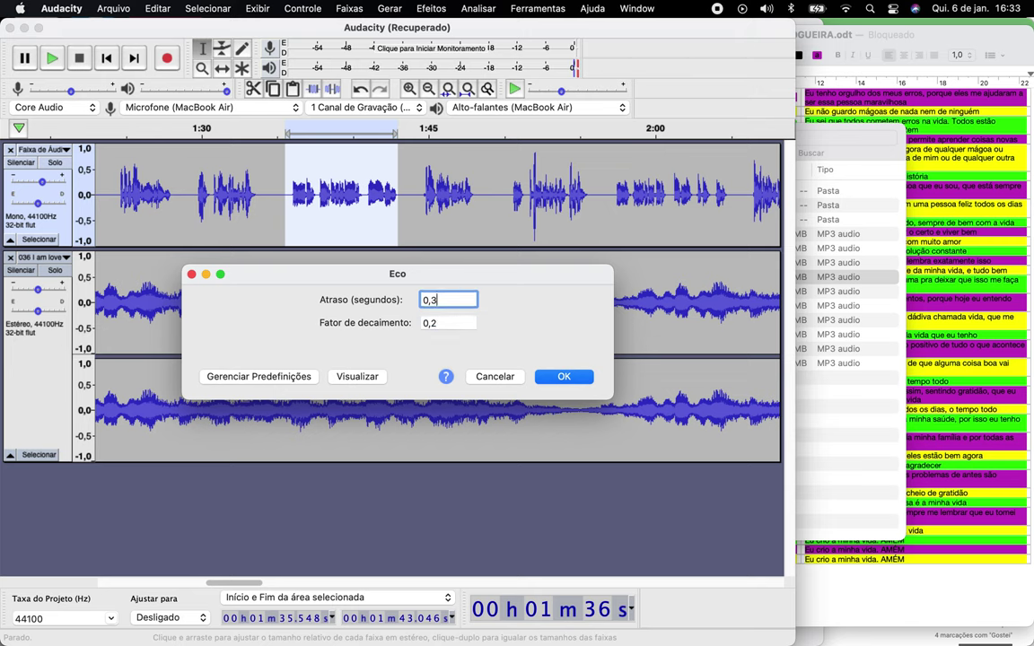
pyautogui.click(357, 378)
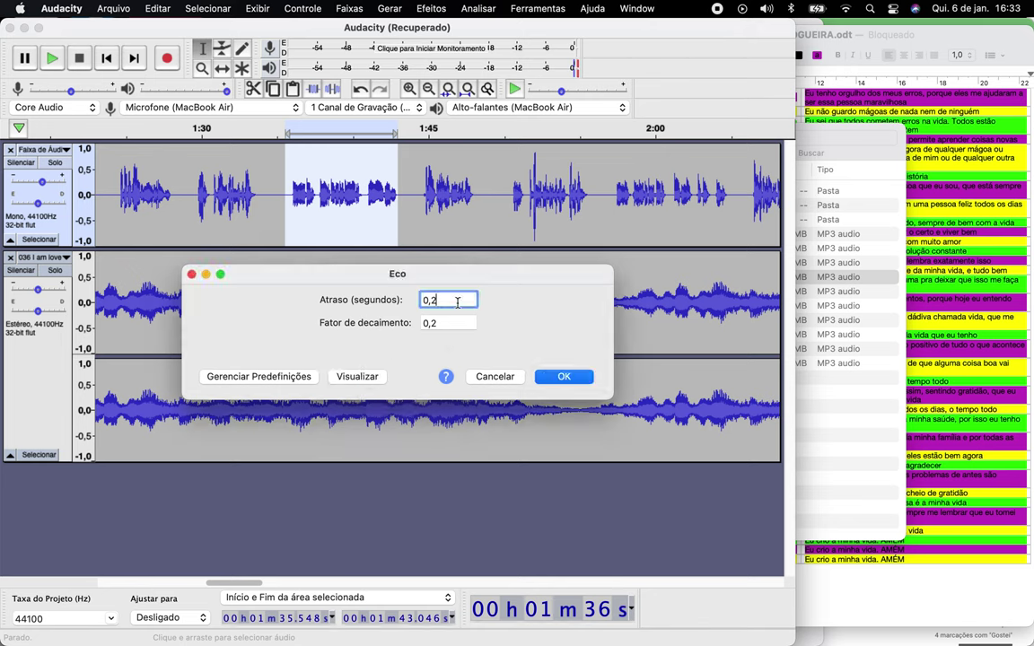
pyautogui.press('BackSpace')
pyautogui.click(376, 380)
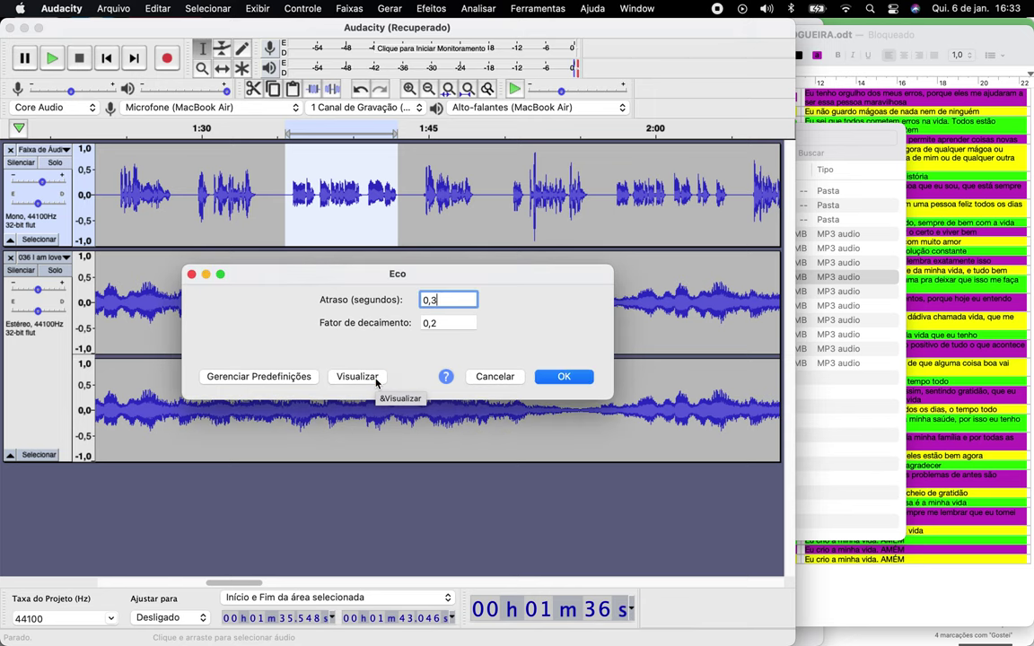
pyautogui.click(563, 376)
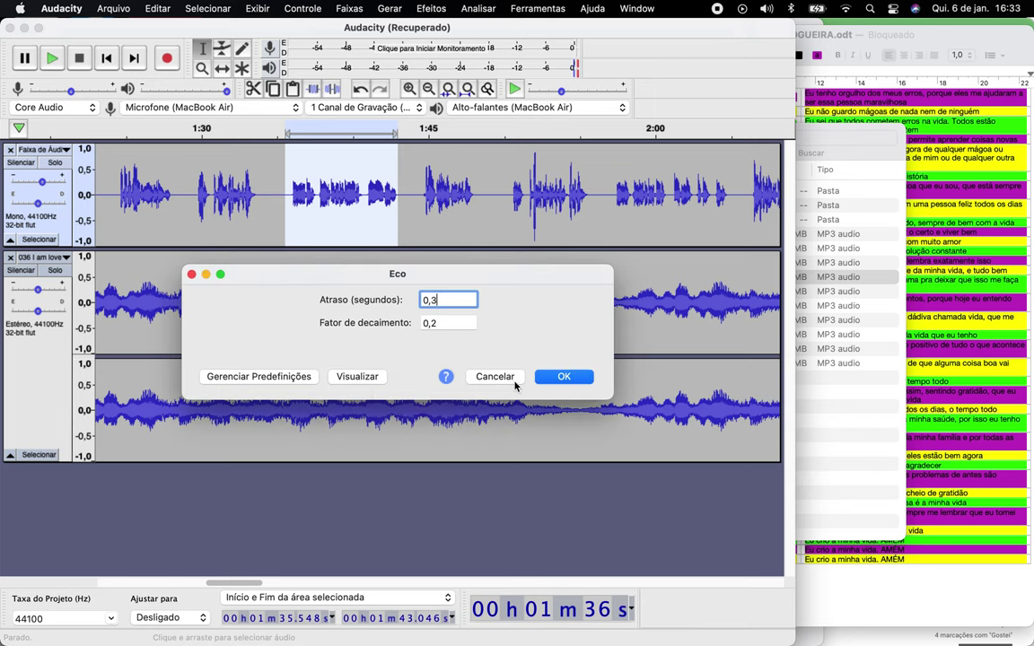
# - Apply Echo to the entire voice track with a delay of 0.3 seconds and a decay factor of 0.2
pyautogui.click(64, 225)
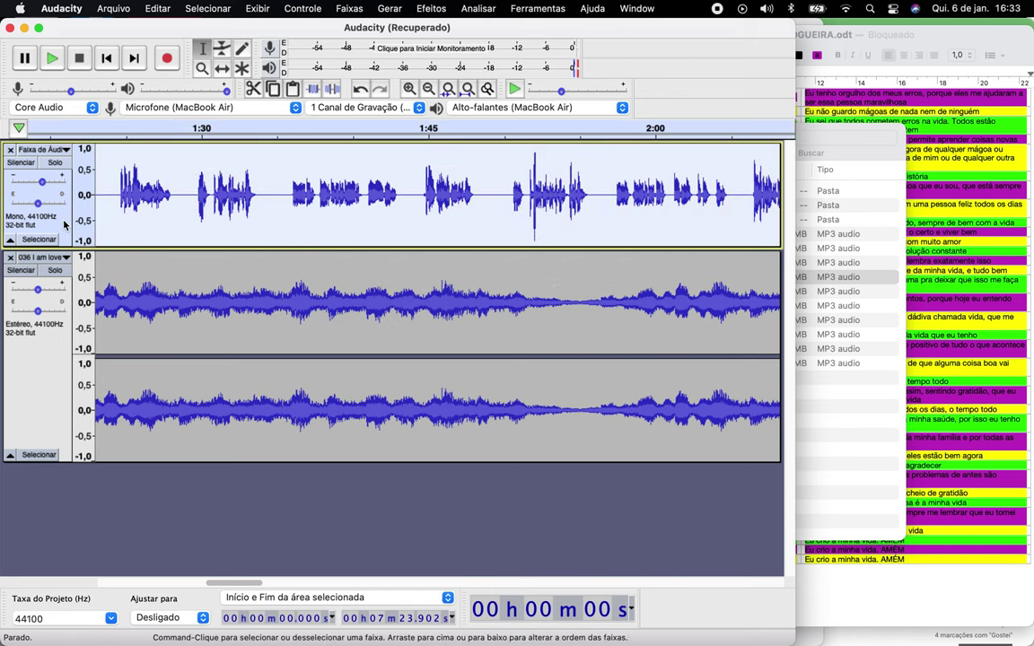
pyautogui.click(429, 9)
pyautogui.click(429, 204)
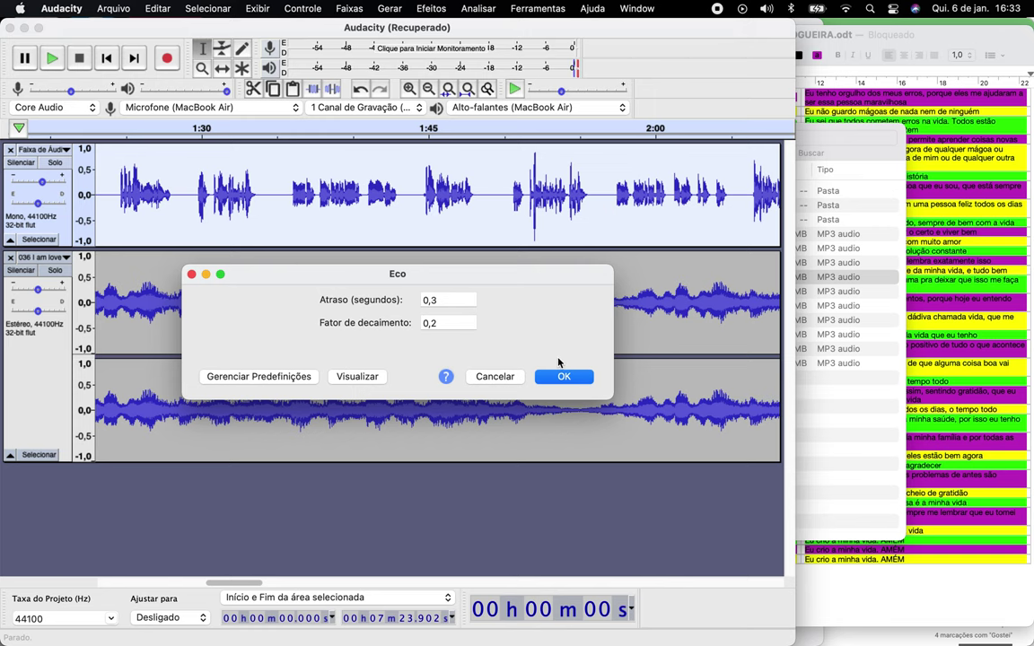
pyautogui.click(560, 377)
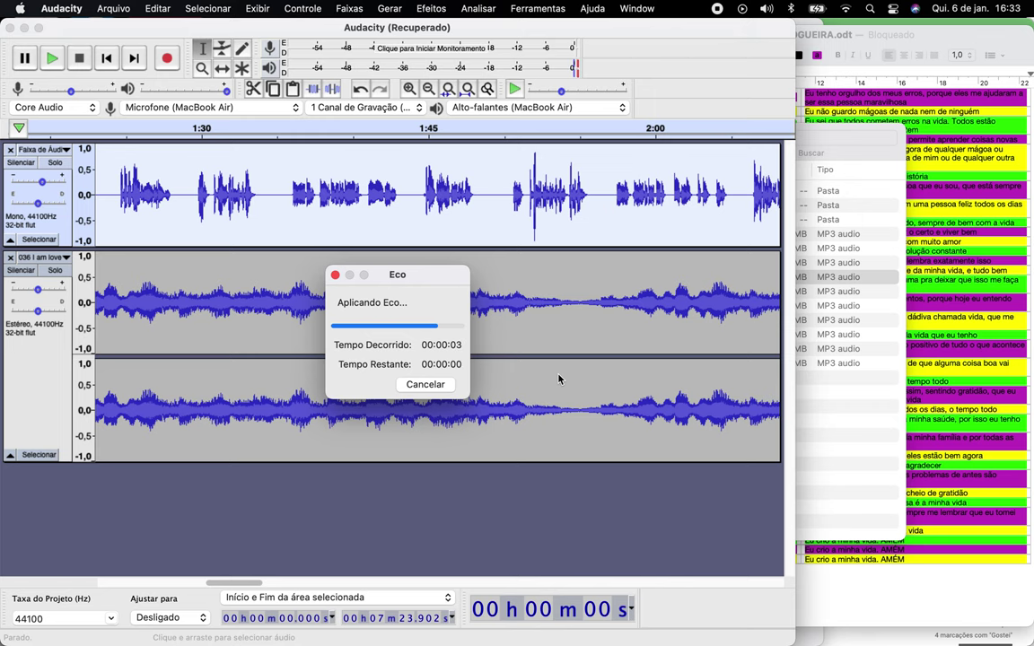
# - Listen to the voice and music mix from the project start, stop playback, and check both tracks through to their ends
pyautogui.click(106, 59)
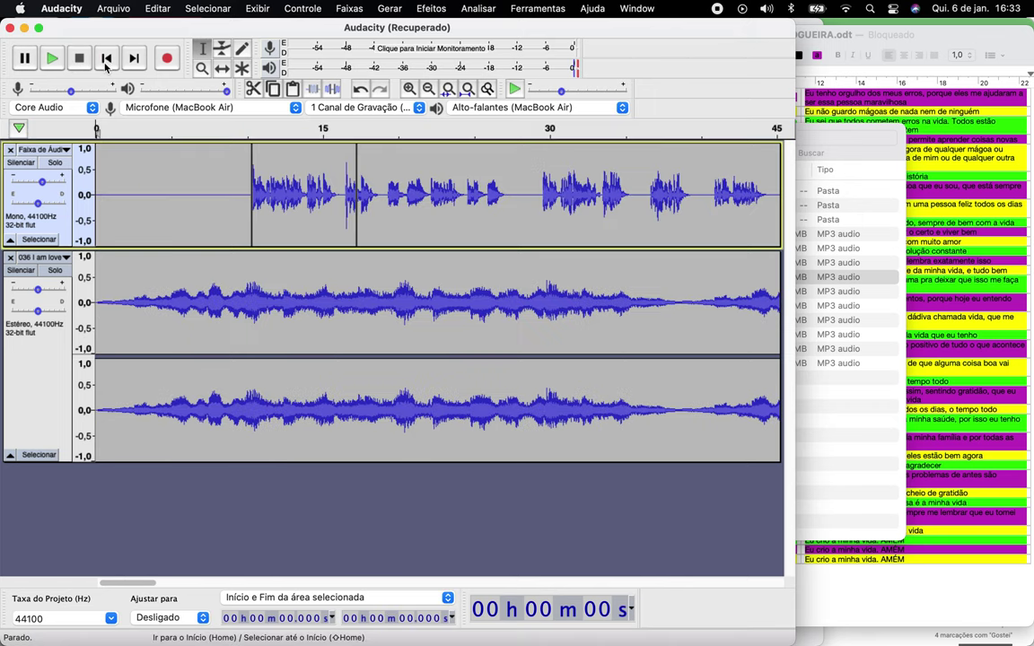
pyautogui.click(52, 60)
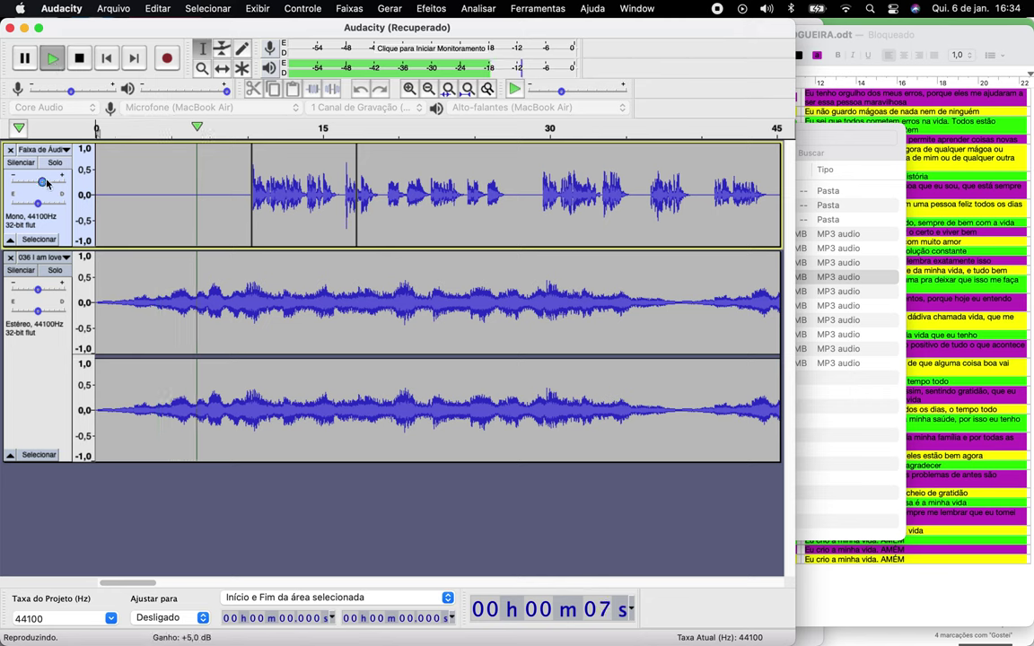
pyautogui.moveTo(47, 183)
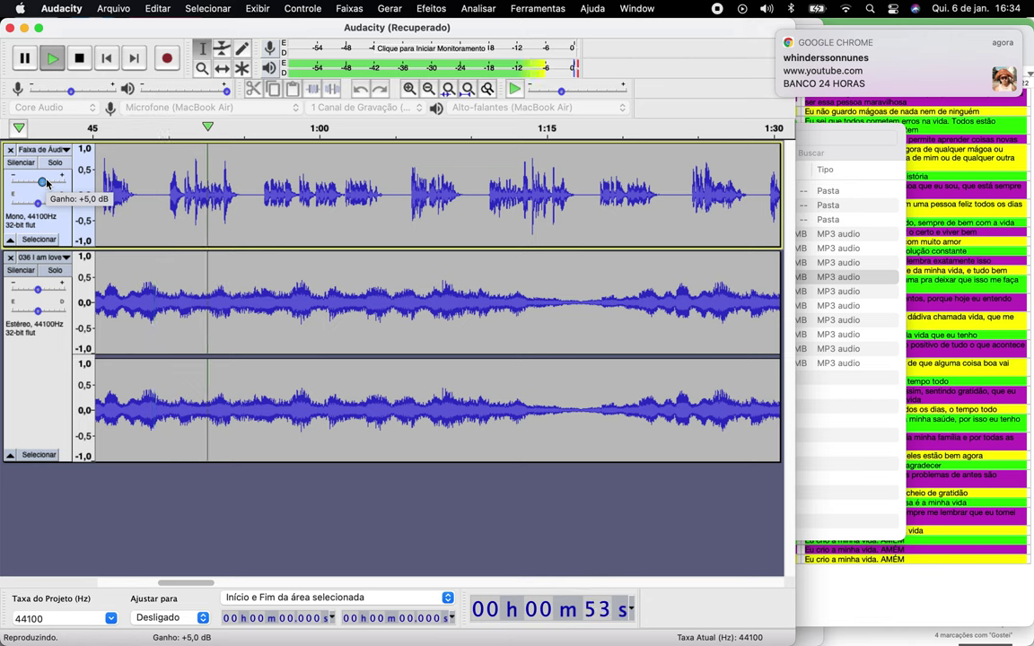
pyautogui.press('space')
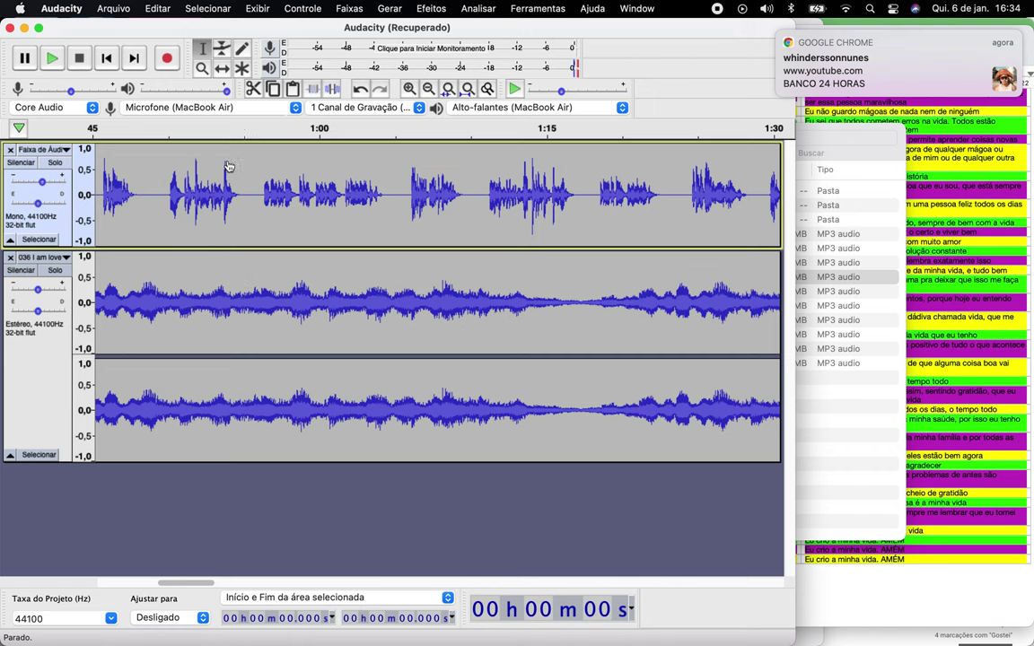
pyautogui.click(284, 296)
pyautogui.hscroll(15, 267, 321)
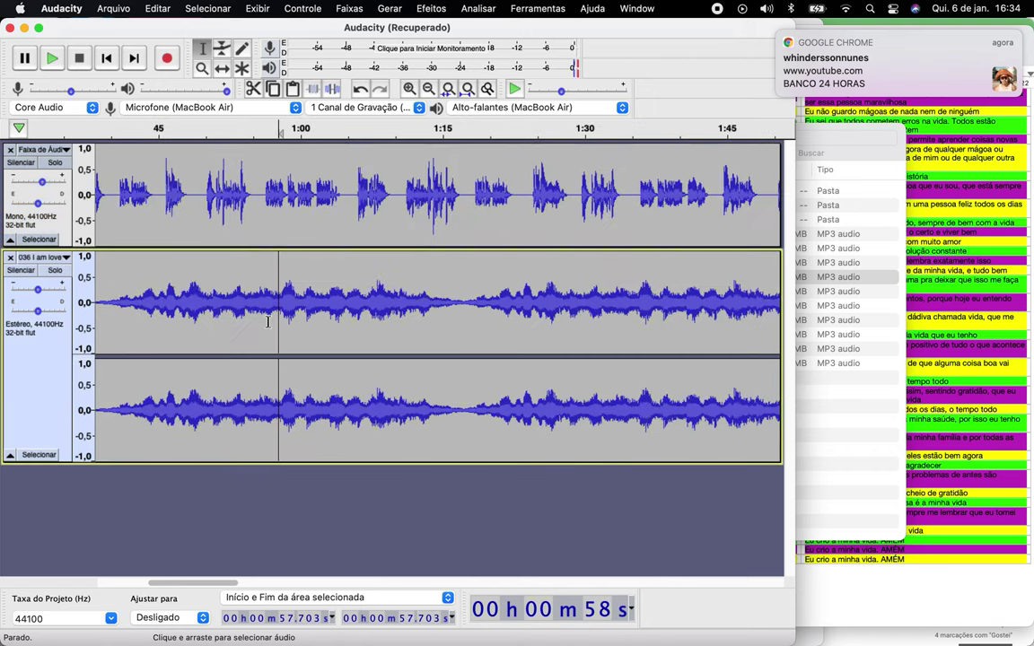
pyautogui.hscroll(20, 267, 321)
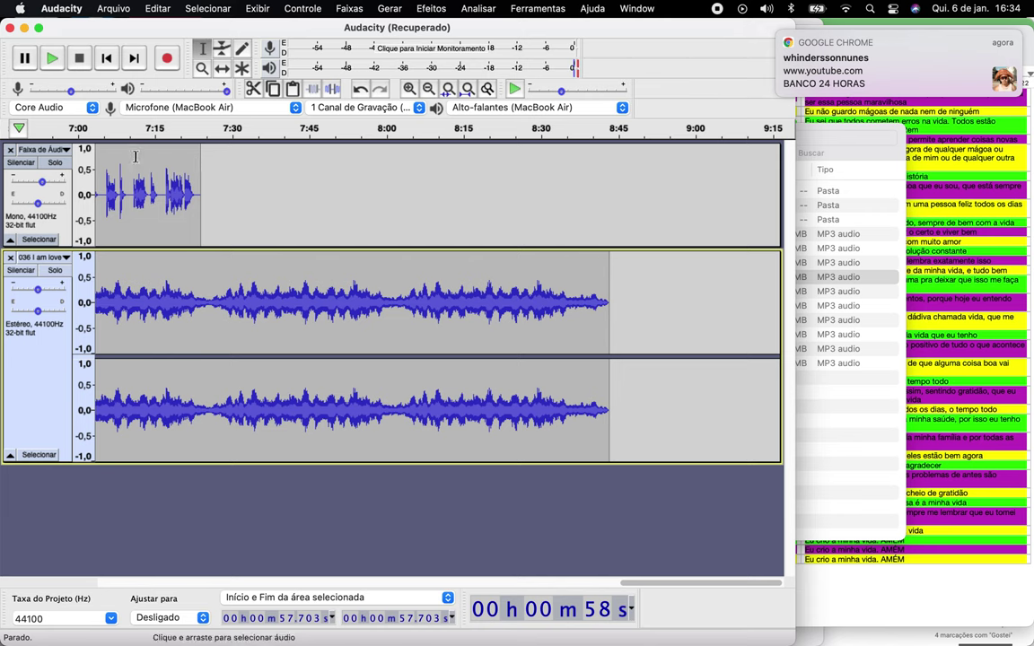
# - Begin exporting the mix as an MP3 file and name it Áudio Fogueira e Elementos
pyautogui.click(113, 8)
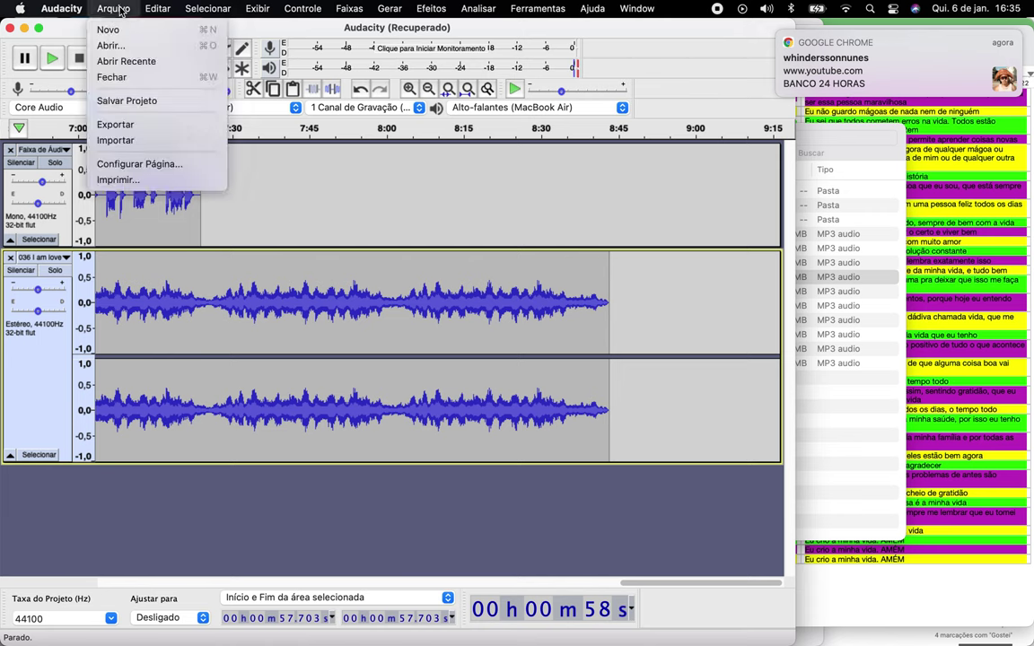
pyautogui.moveTo(124, 126)
pyautogui.click(277, 125)
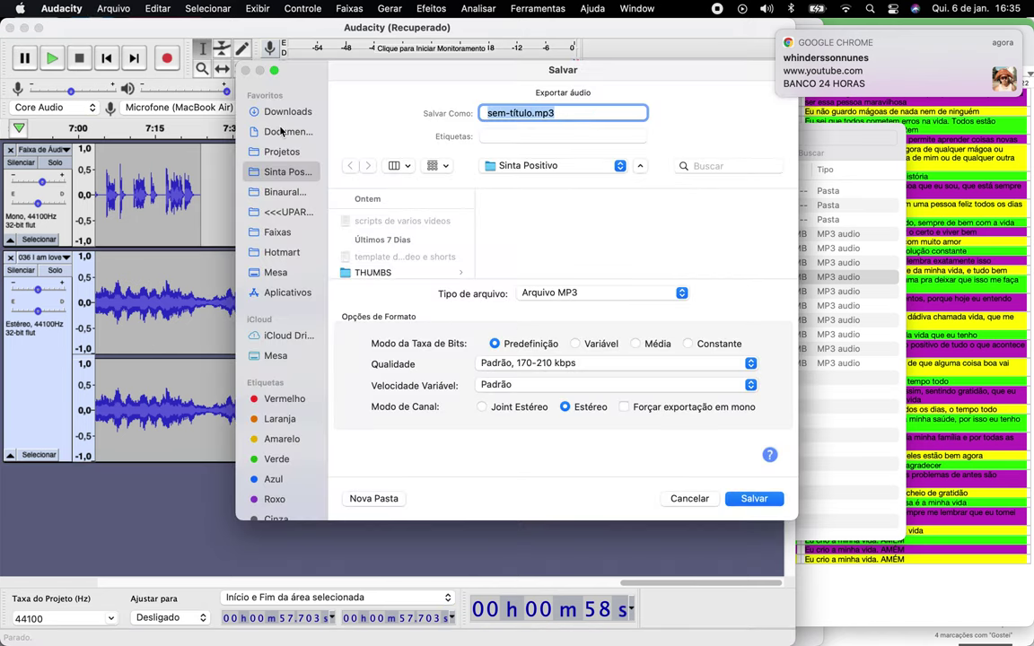
pyautogui.write('1')
pyautogui.write('Áudi')
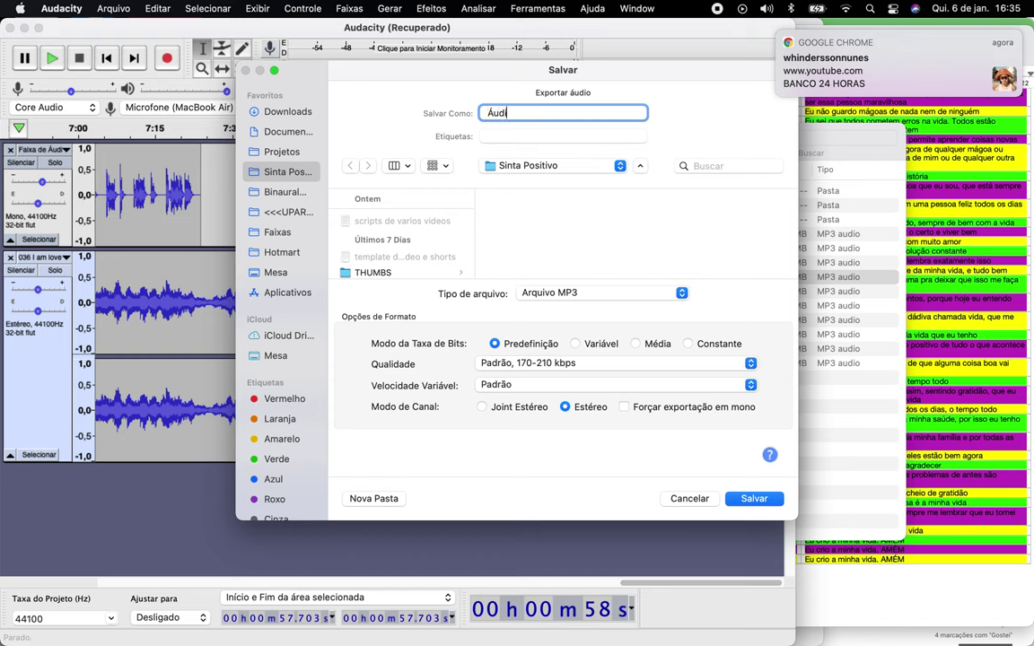
pyautogui.write('o Fogueira e Elementos')
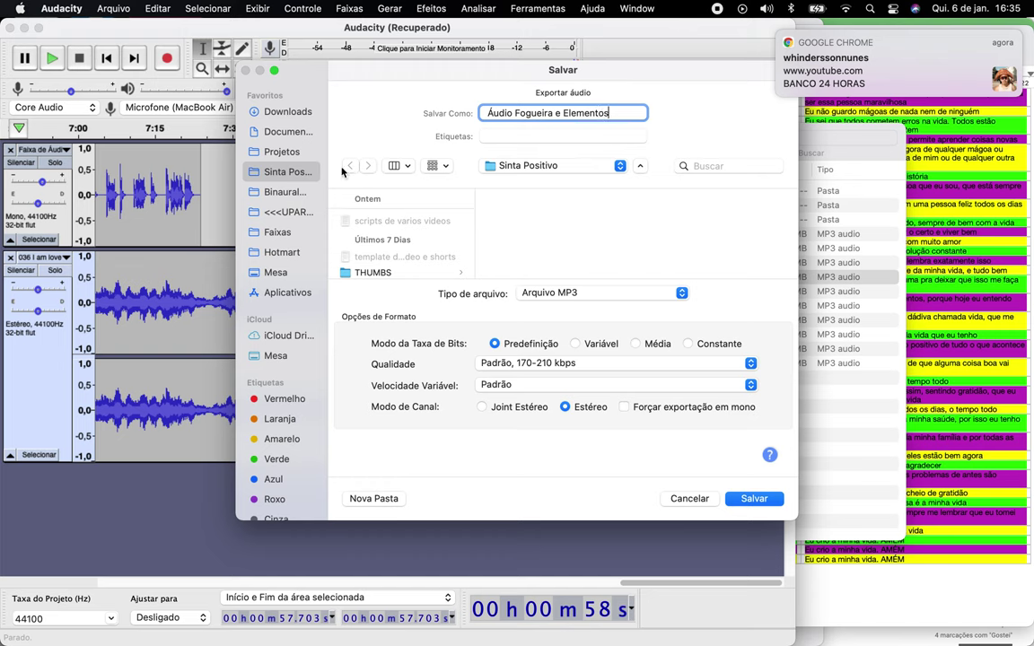
# - Save the exported audio in the Jornada folder inside Projetos
pyautogui.click(286, 154)
pyautogui.click(381, 224)
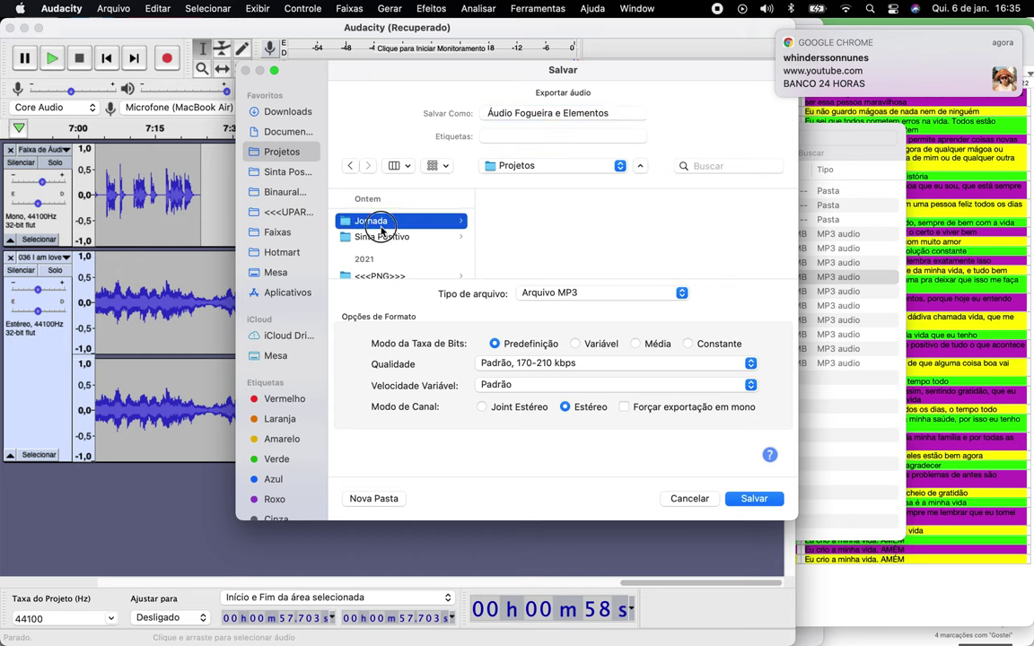
pyautogui.doubleClick(381, 226)
pyautogui.click(752, 498)
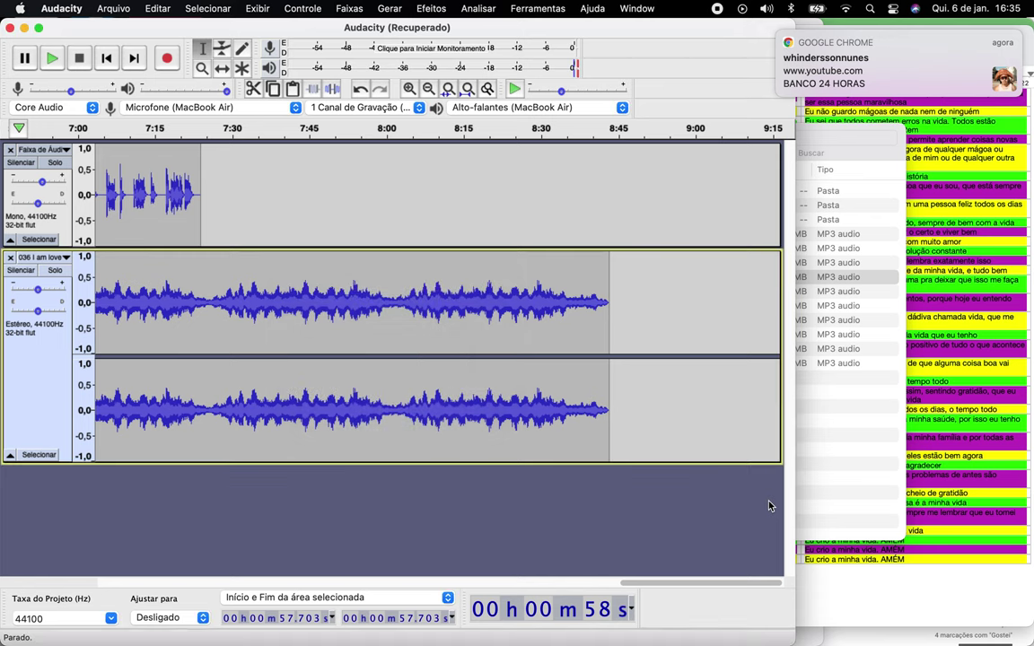
pyautogui.click(548, 423)
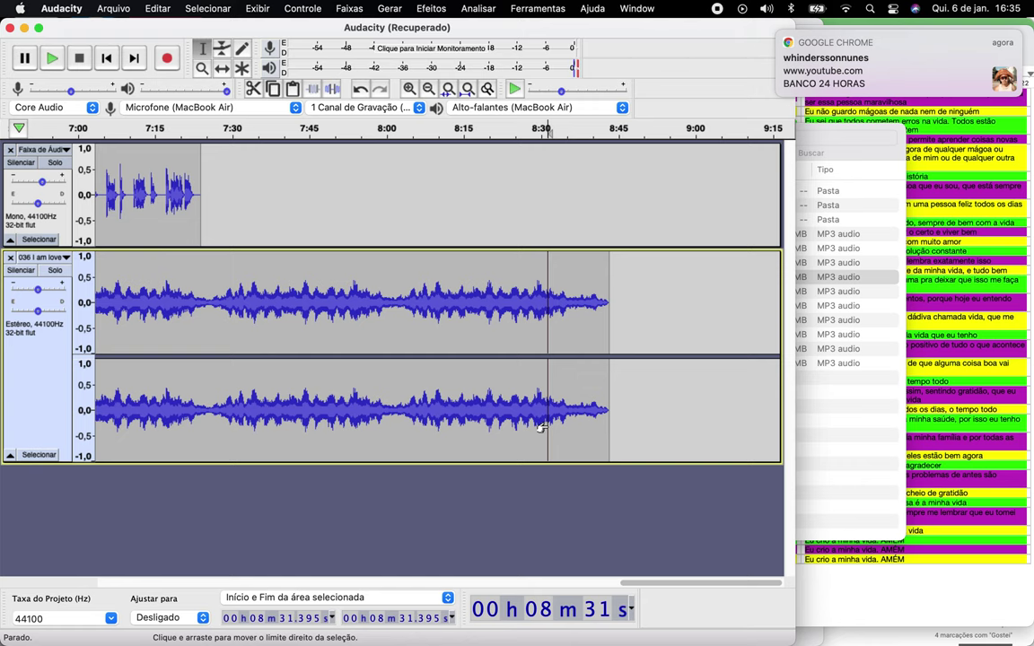